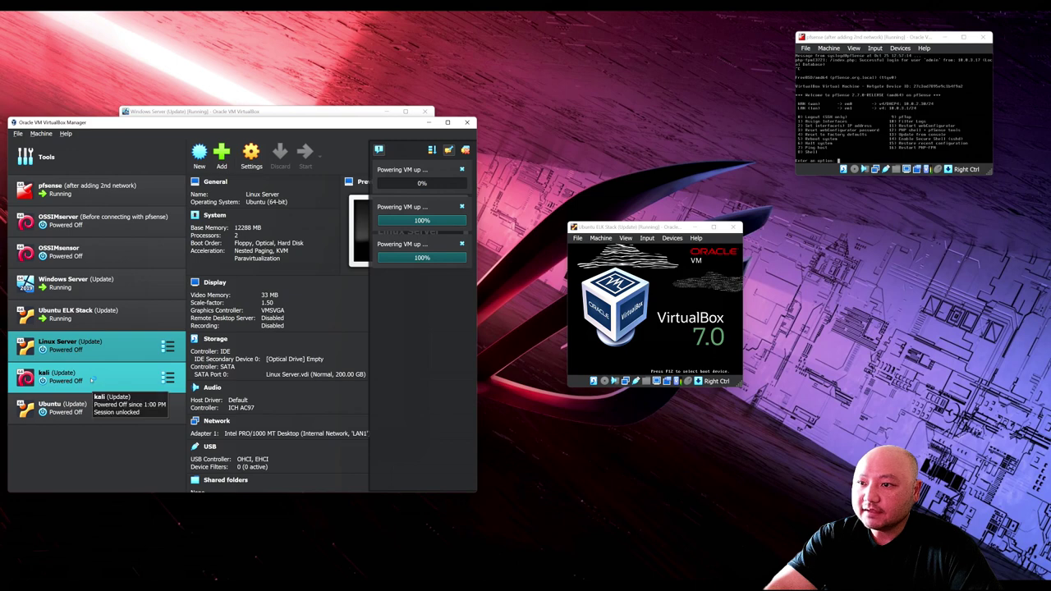
Step: Attach the kali machine's Adapter 1 to Internal Network named LAN1 and save the settings
left_click(252, 154)
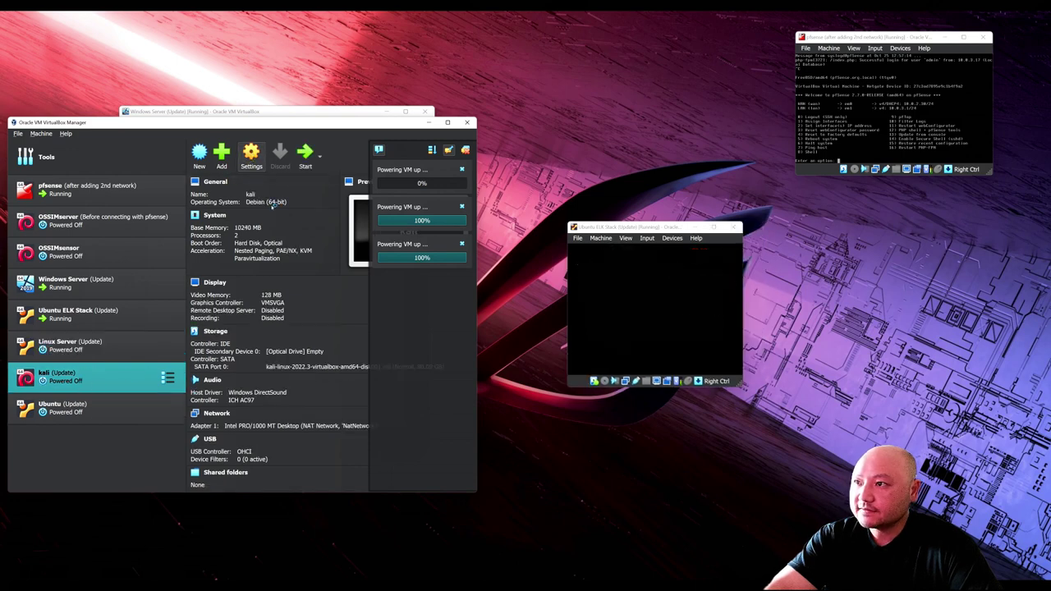
left_click(107, 288)
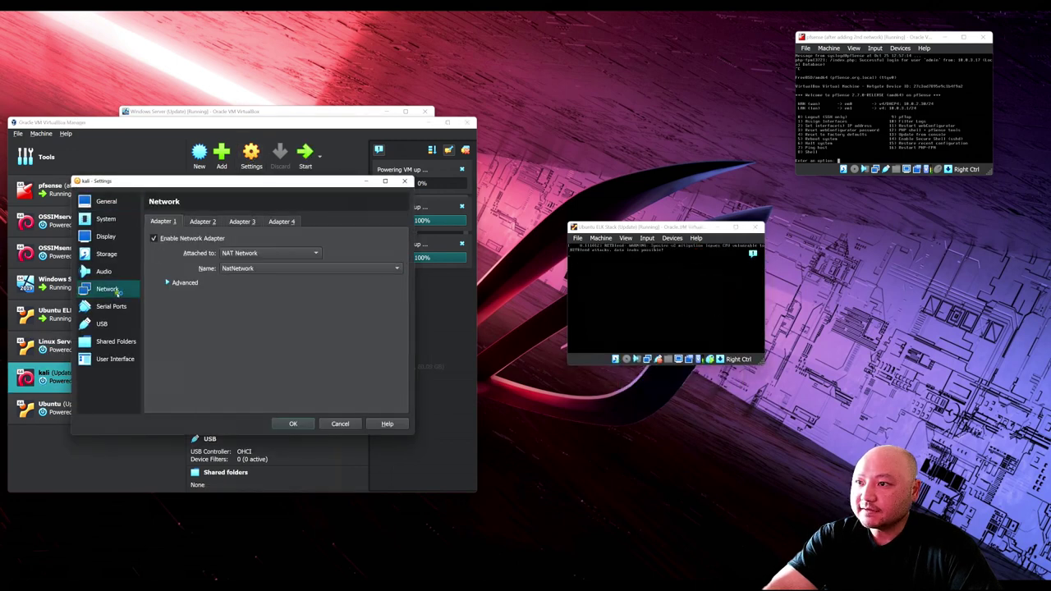
left_click(248, 254)
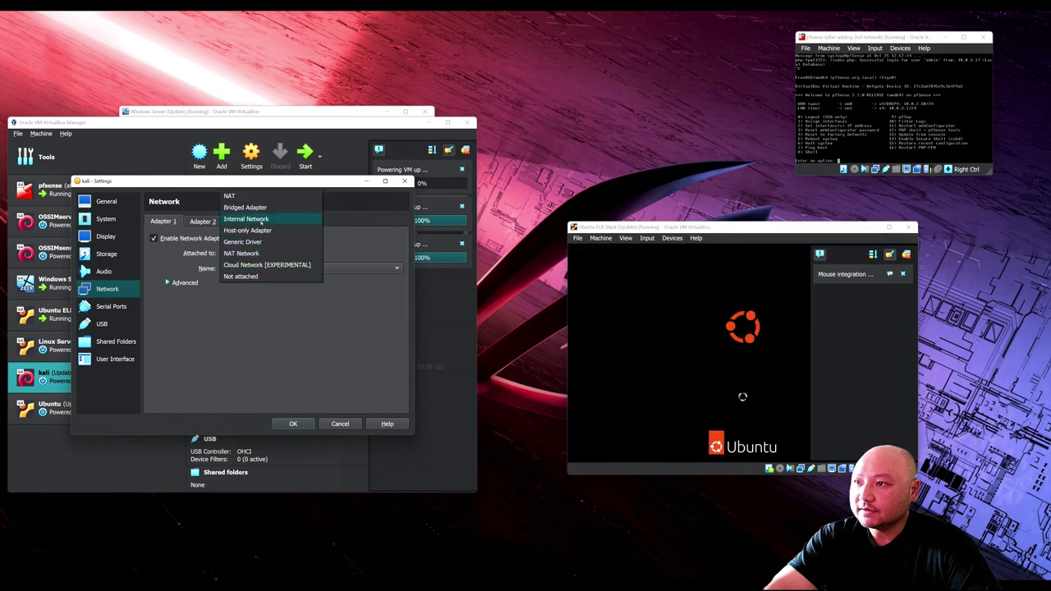
left_click(261, 219)
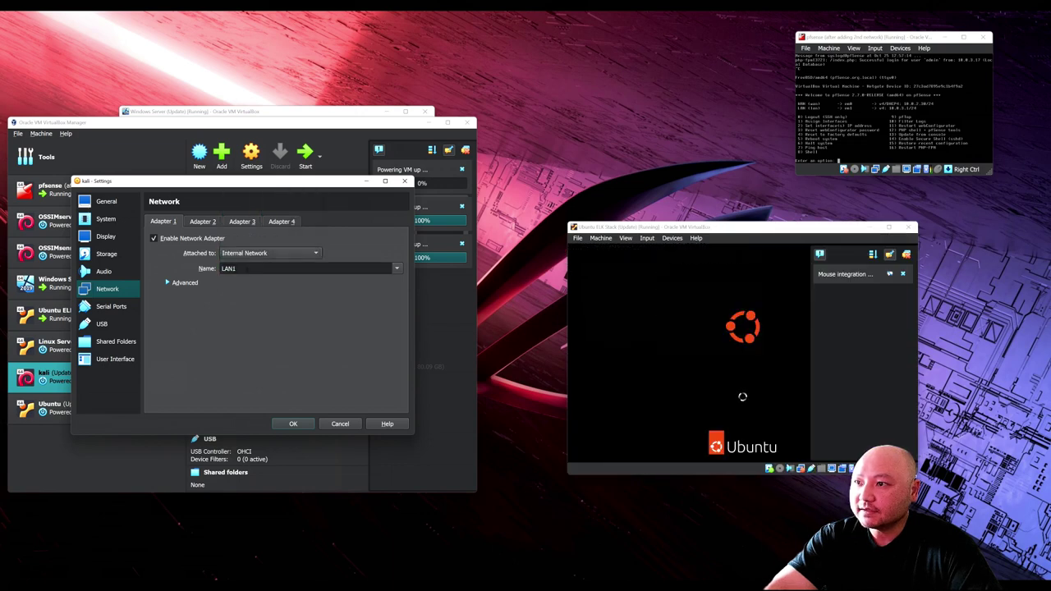
left_click(396, 269)
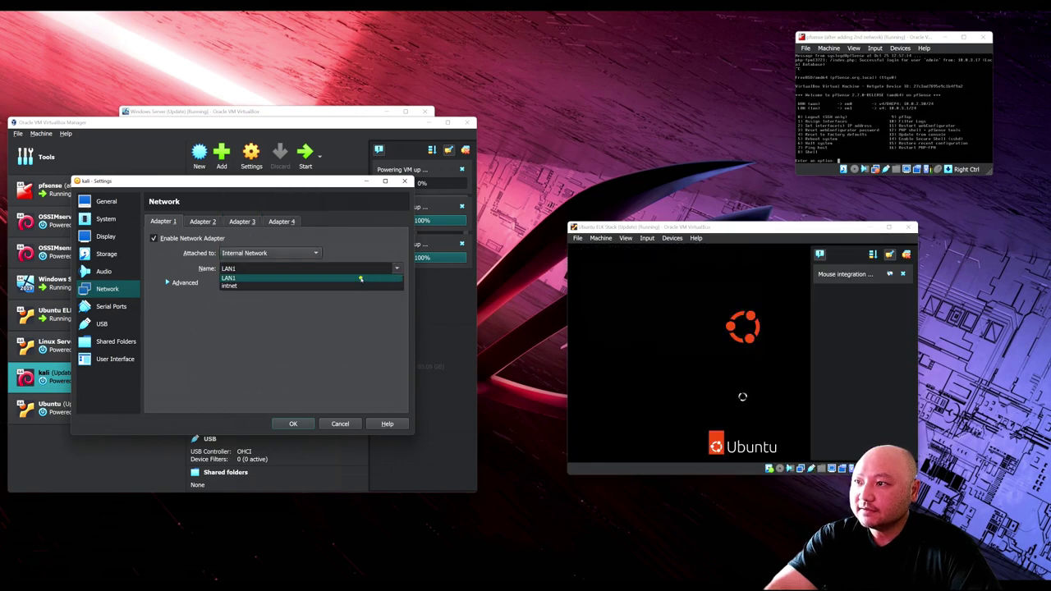
left_click(358, 276)
left_click(202, 222)
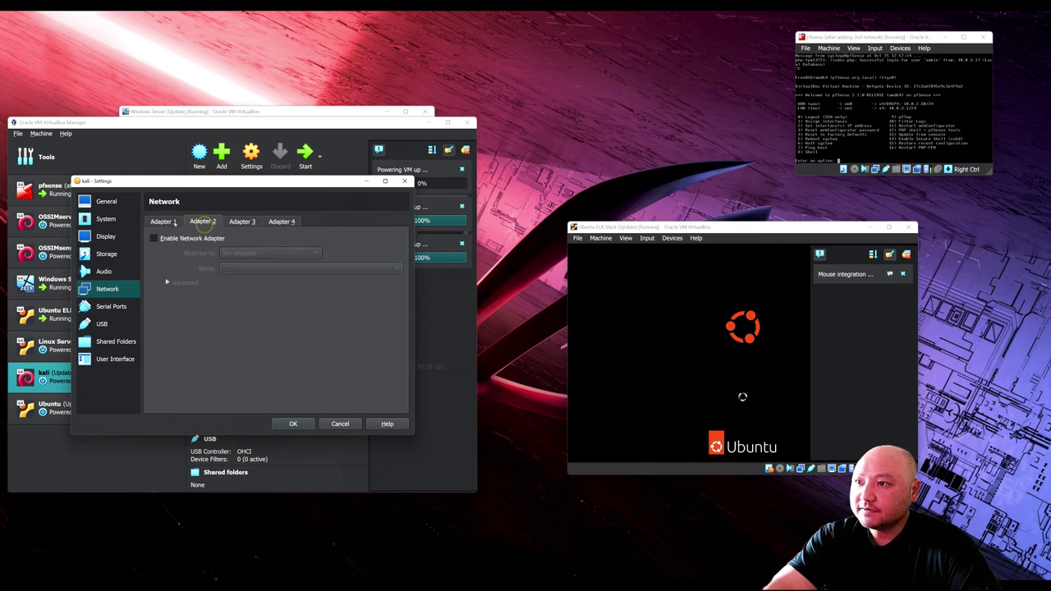
left_click(164, 221)
left_click(293, 424)
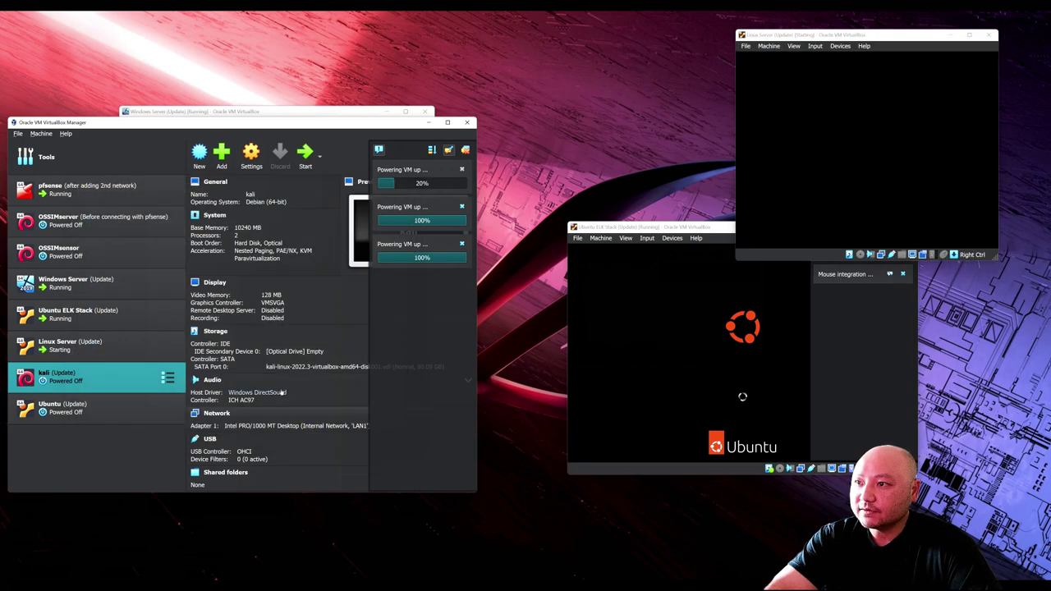
Step: Check that the Ubuntu machine's network adapter also uses LAN1, then hide the Manager
left_click(125, 407)
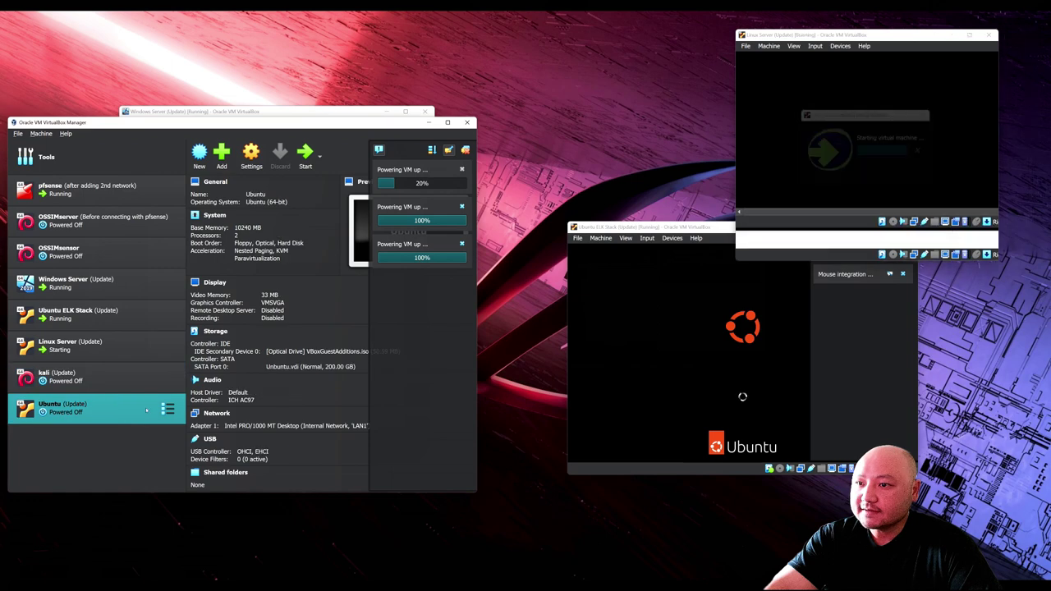
left_click(251, 153)
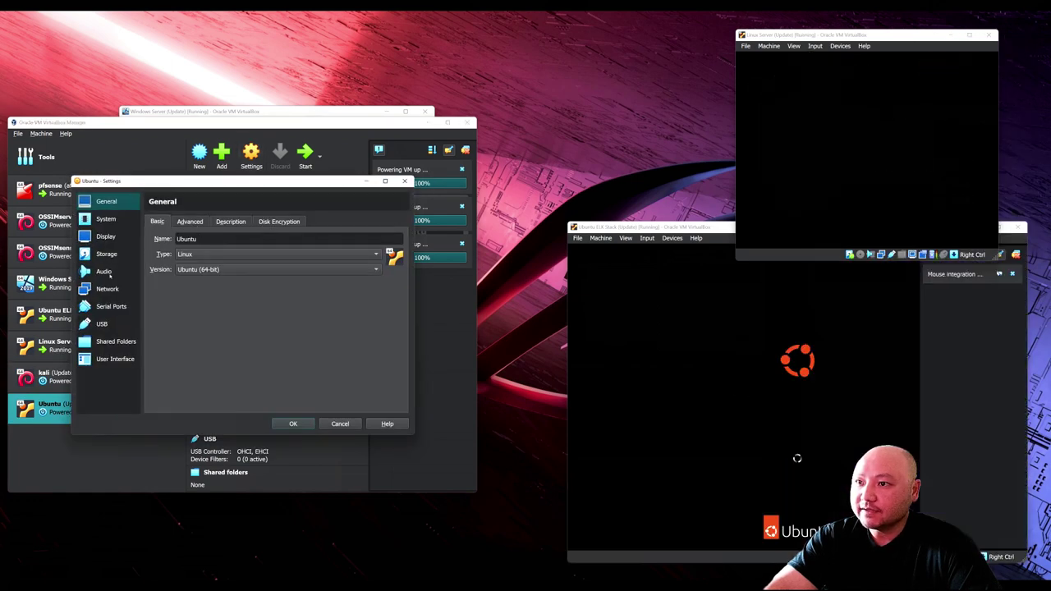
left_click(107, 288)
left_click(194, 221)
left_click(164, 219)
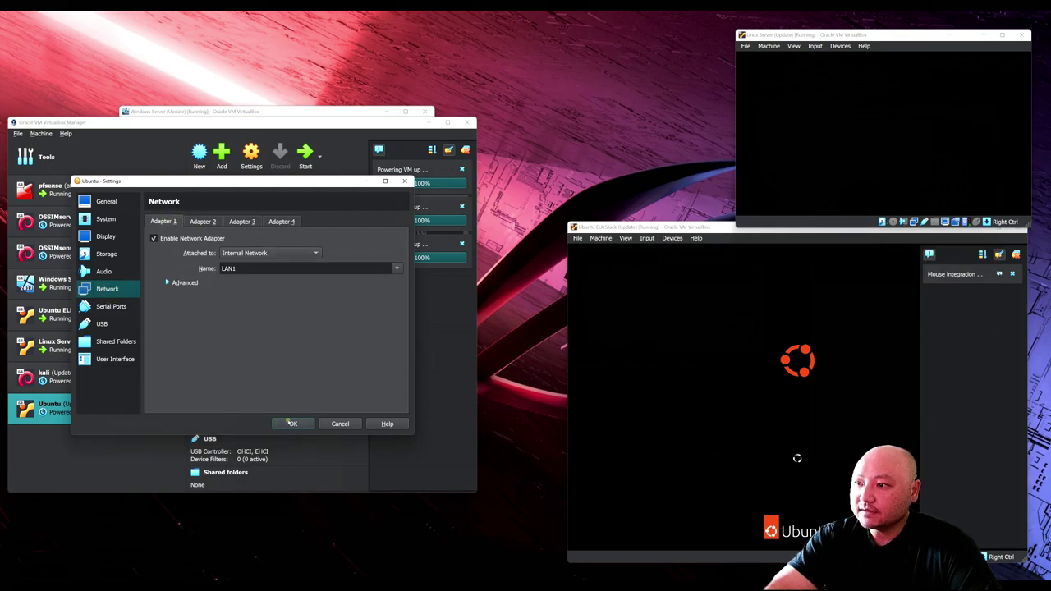
left_click(292, 423)
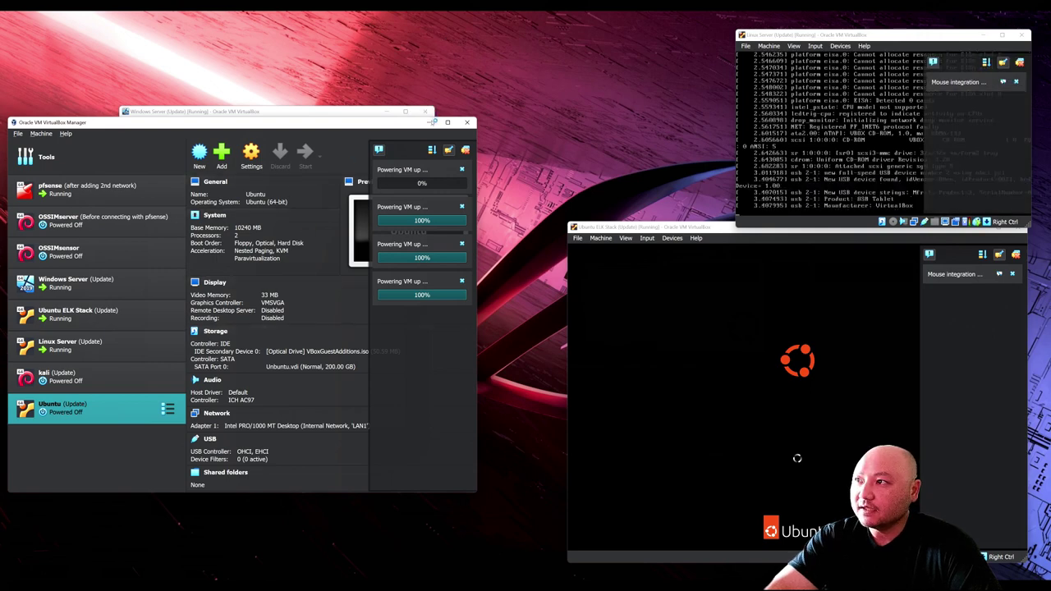
left_click(432, 121)
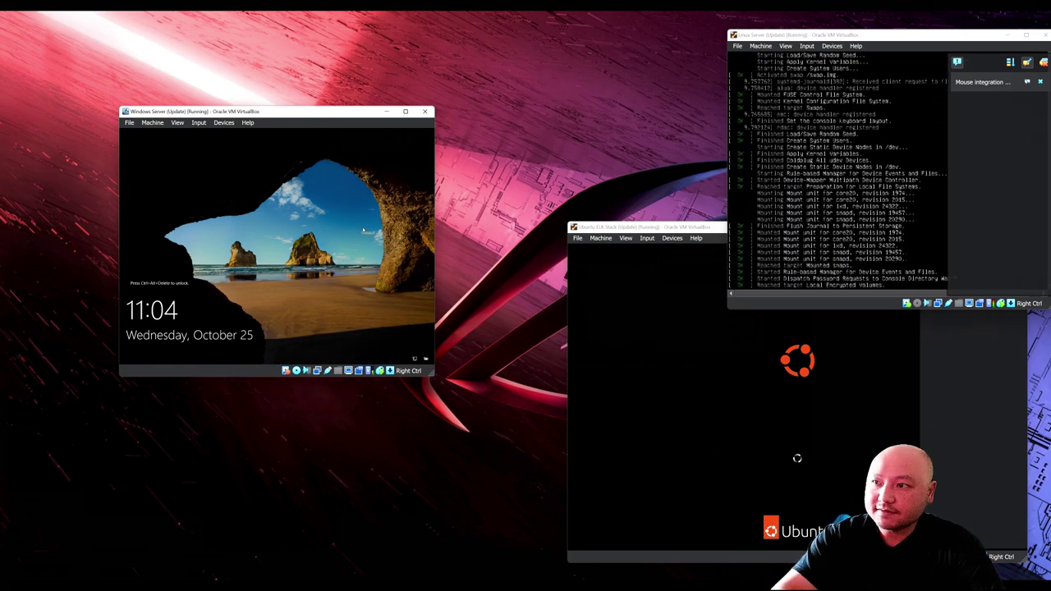
Step: Unlock Windows Server as Administrator with Ctrl+Alt+Del, then log in to ELK Stack as Organization
key("ctrl+alt+Delete")
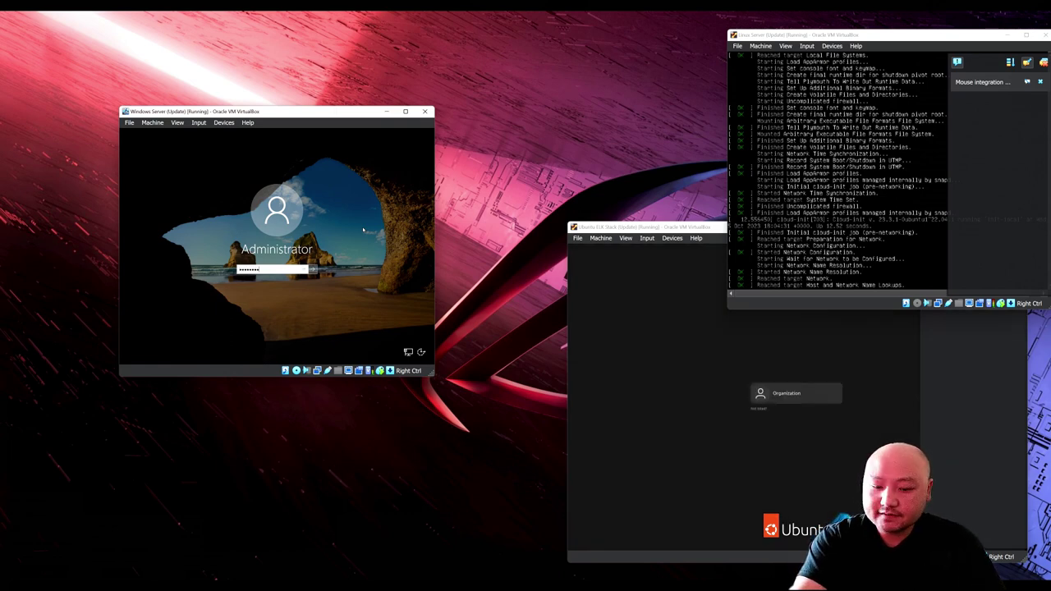
key("Return")
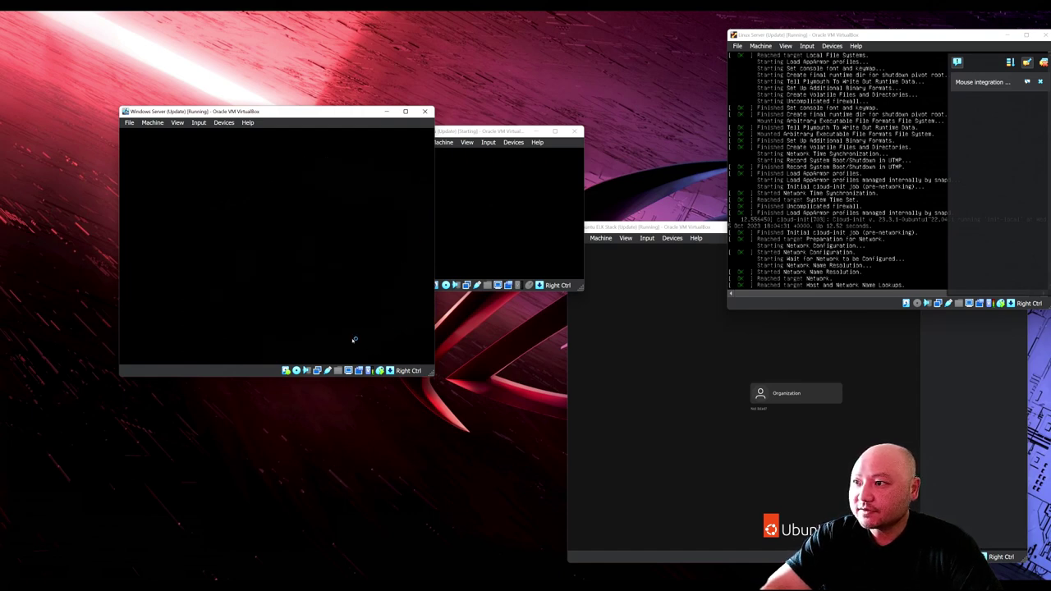
left_click(779, 389)
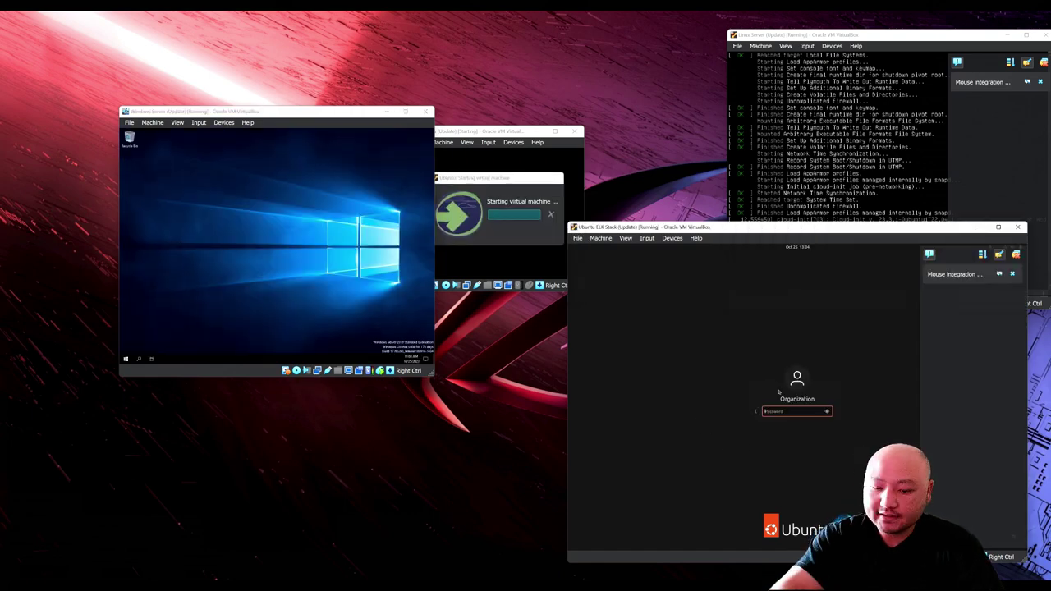
type("•••••")
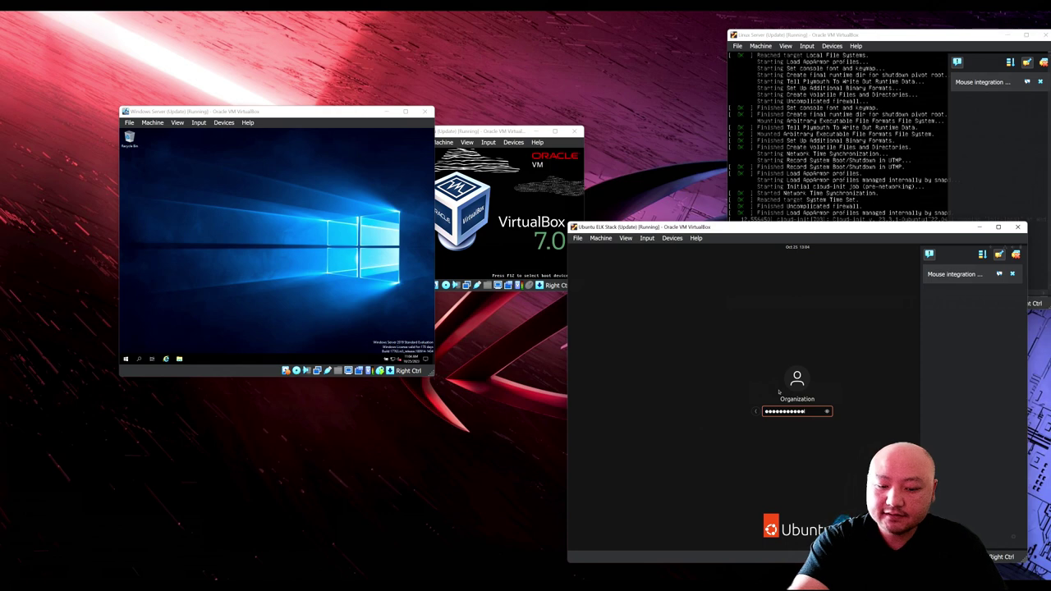
key("Return")
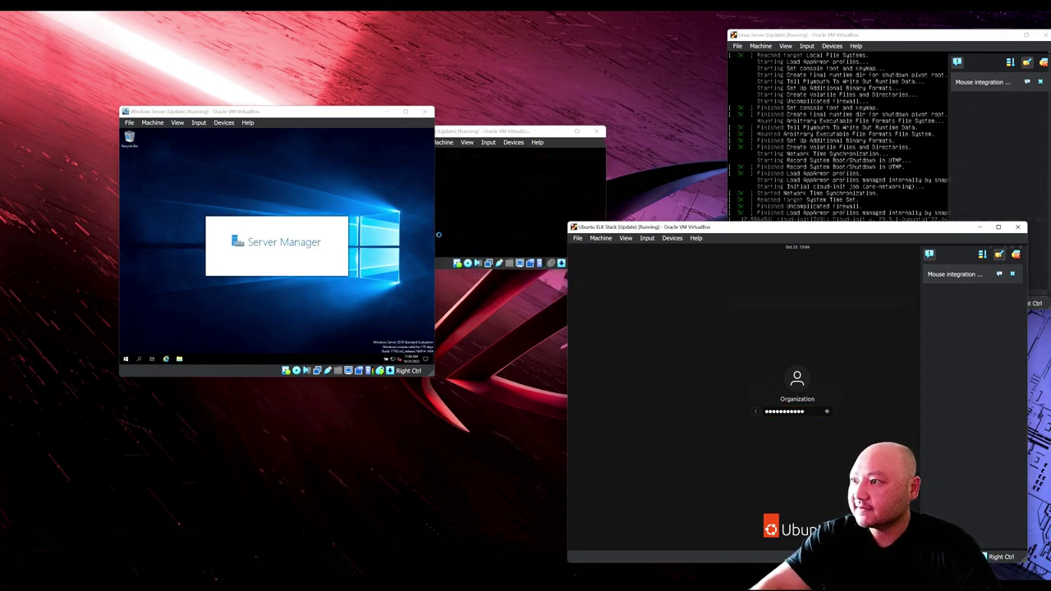
Step: Move the Windows Server window top-left, minimize Server Manager, and bring Ubuntu's window forward
left_click_drag(281, 115, 179, 37)
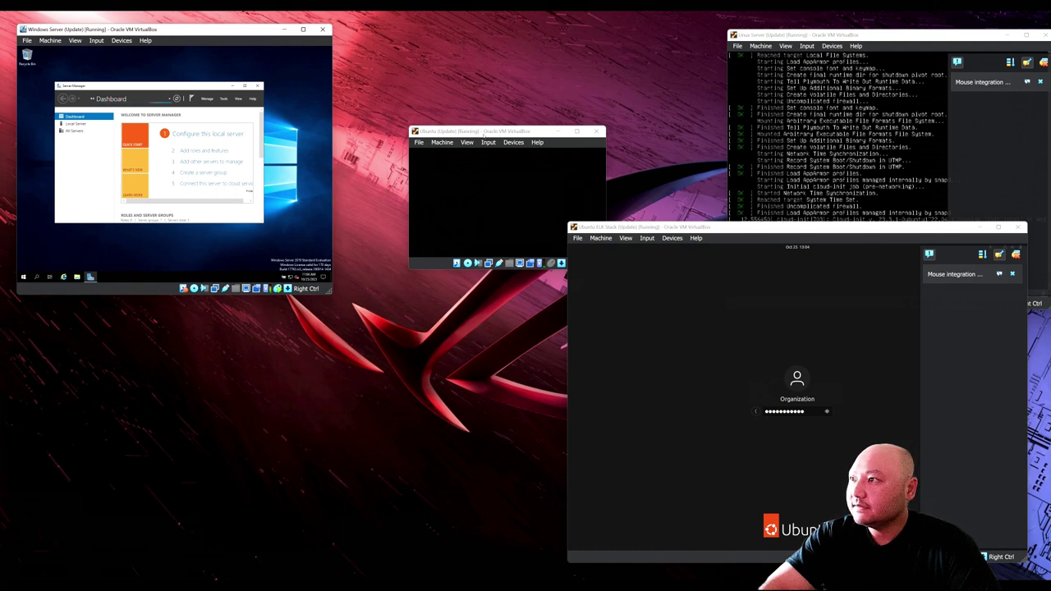
left_click(232, 86)
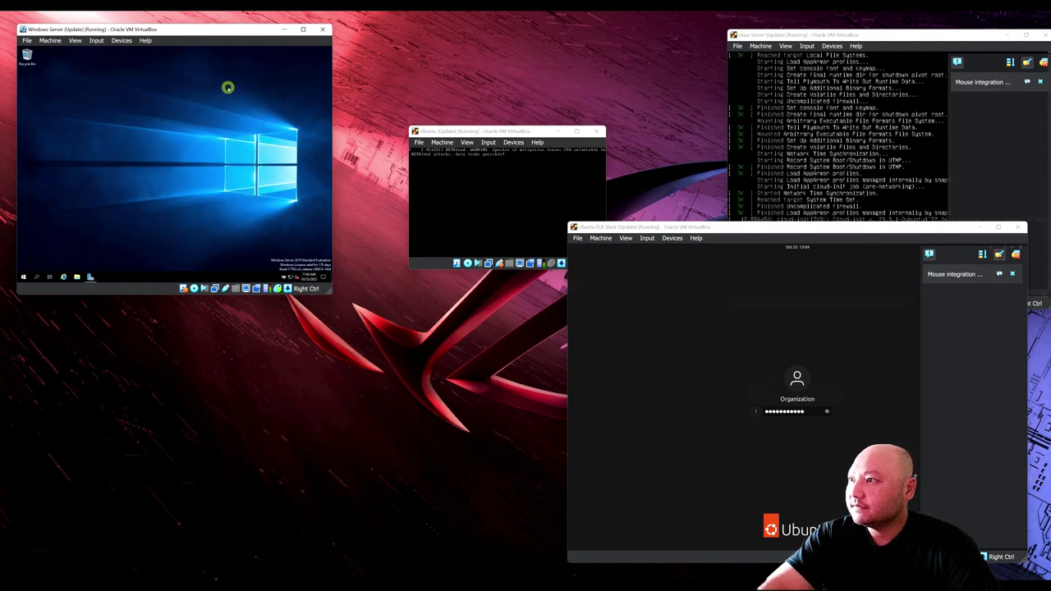
left_click(573, 160)
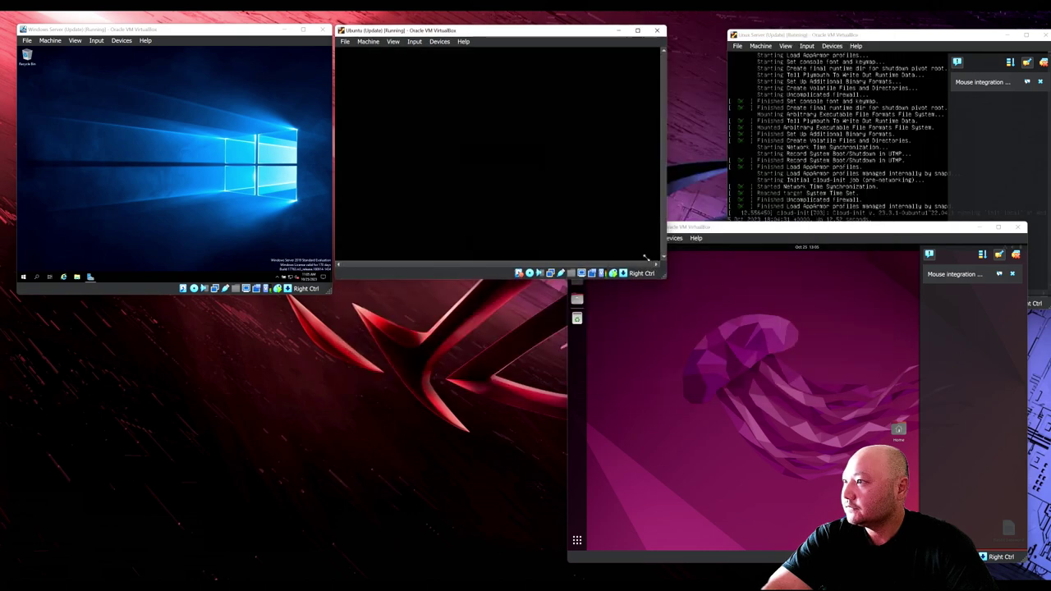
Step: Log in to the Ubuntu machine as the Organization user
left_click(490, 146)
type("****")
key("Return")
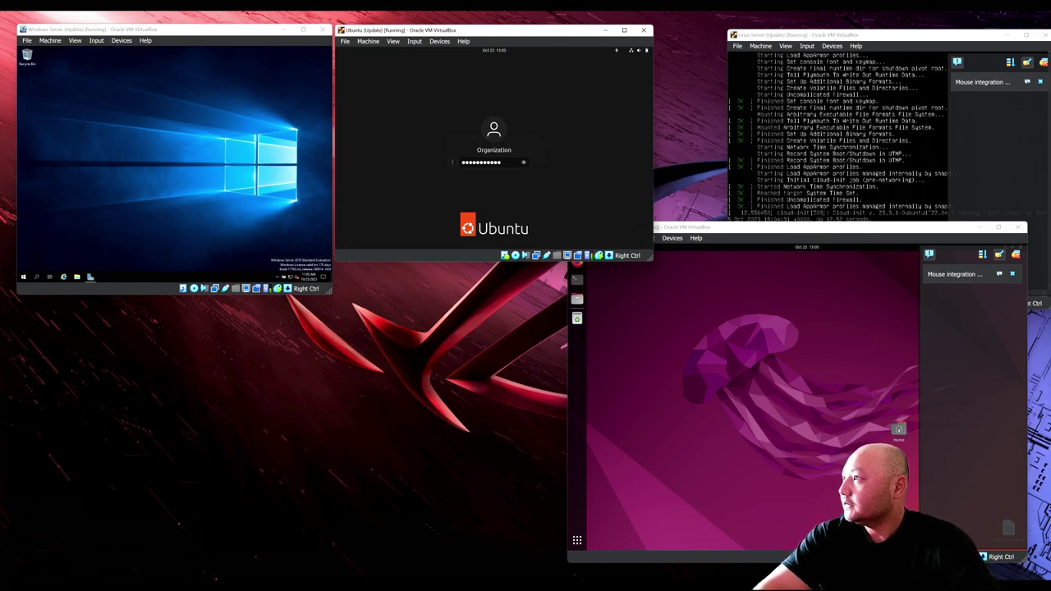
Step: Shrink the ELK Stack window into the lower right and start the kali machine
left_click(770, 37)
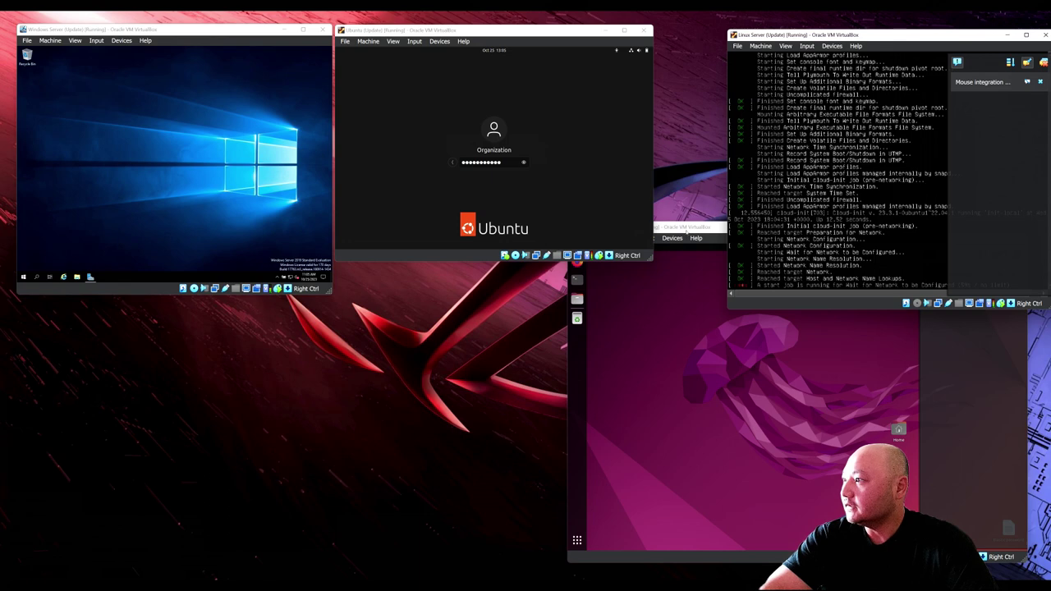
left_click(686, 230)
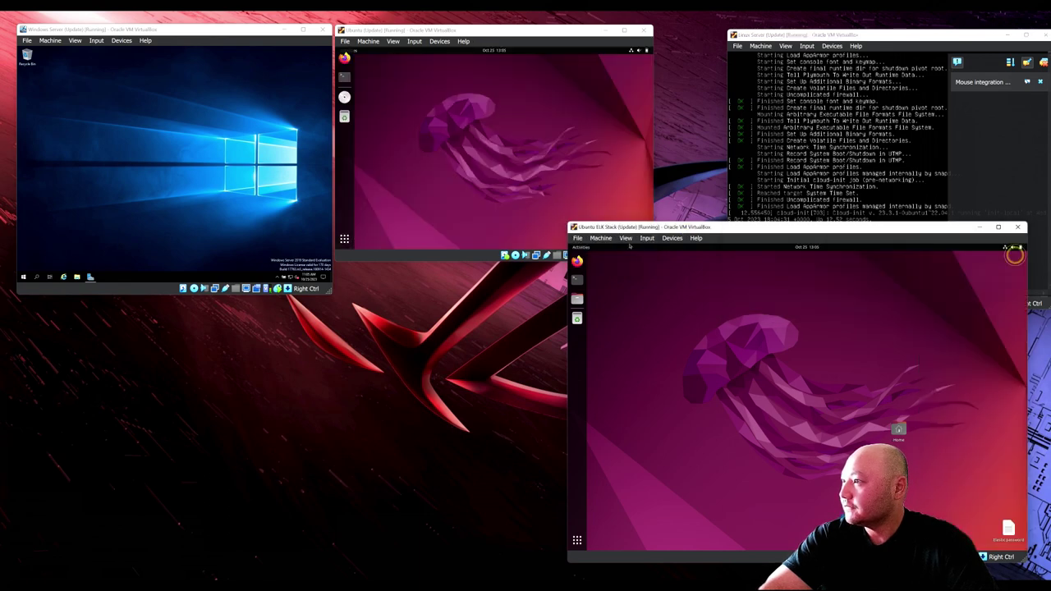
left_click_drag(568, 222, 708, 316)
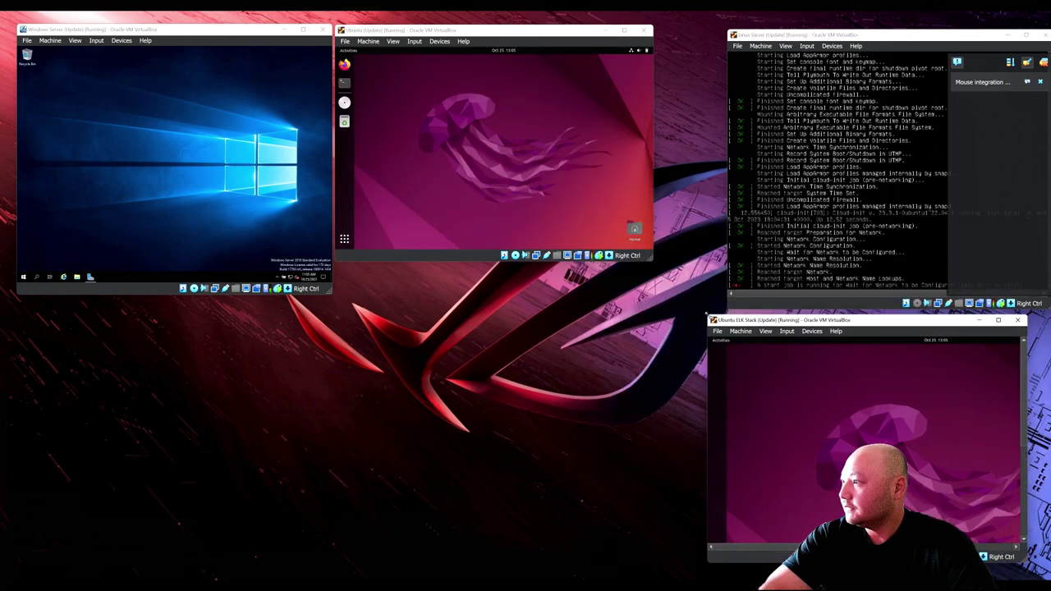
mouse_move(557, 585)
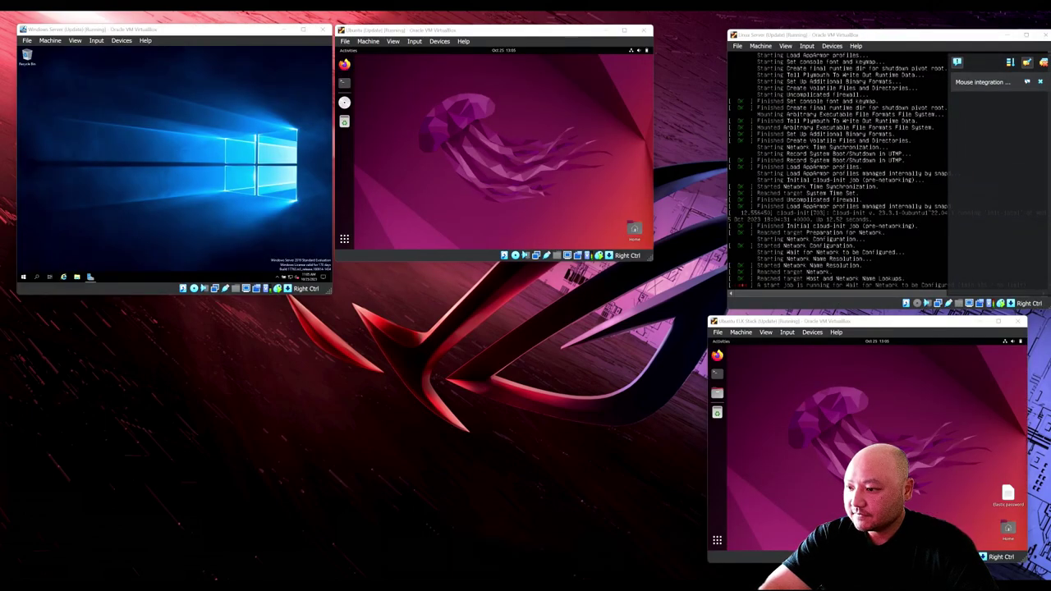
left_click(100, 381)
double_click(99, 381)
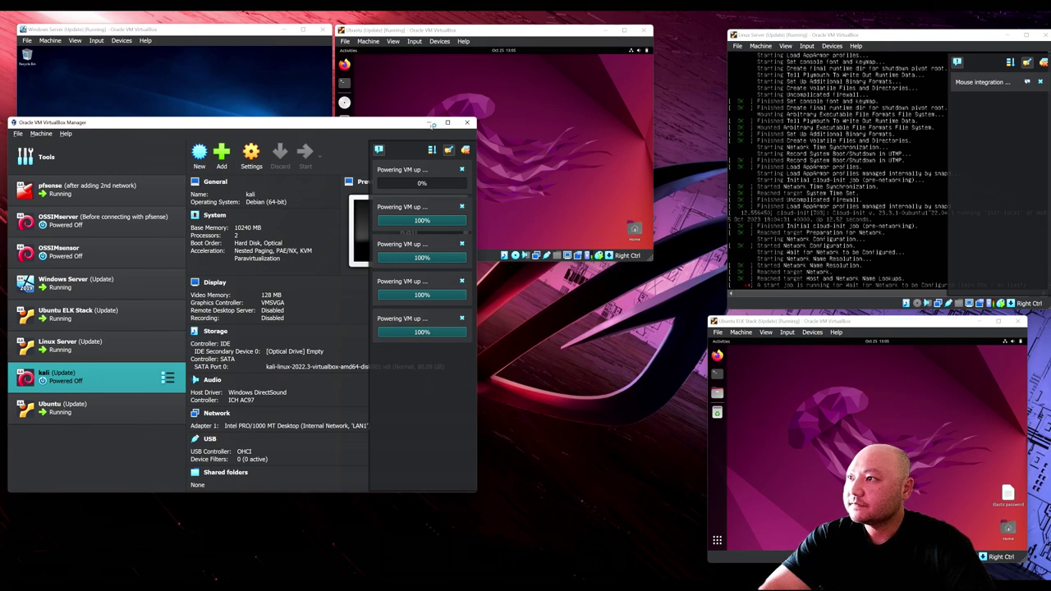
Step: Check host memory usage in Task Manager, then place the kali window below Windows Server
left_click(430, 122)
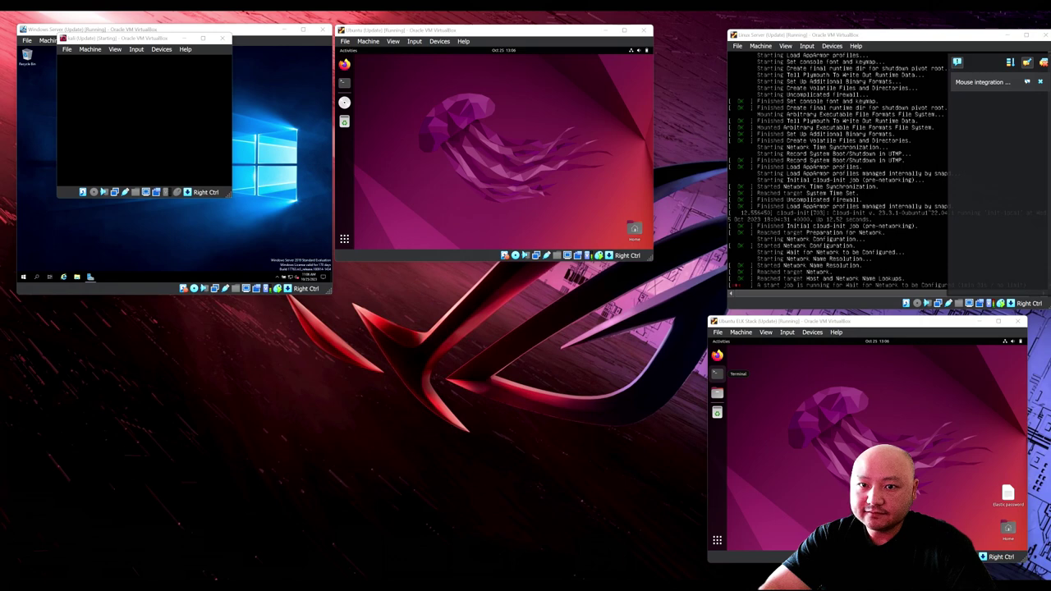
key("ctrl+shift+Escape")
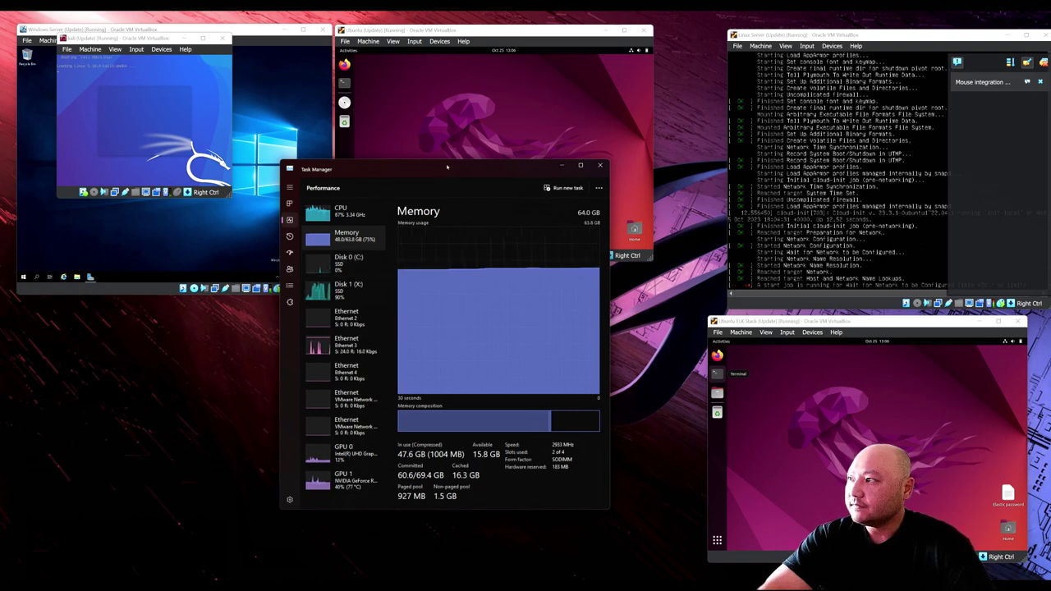
left_click_drag(446, 167, 0, 324)
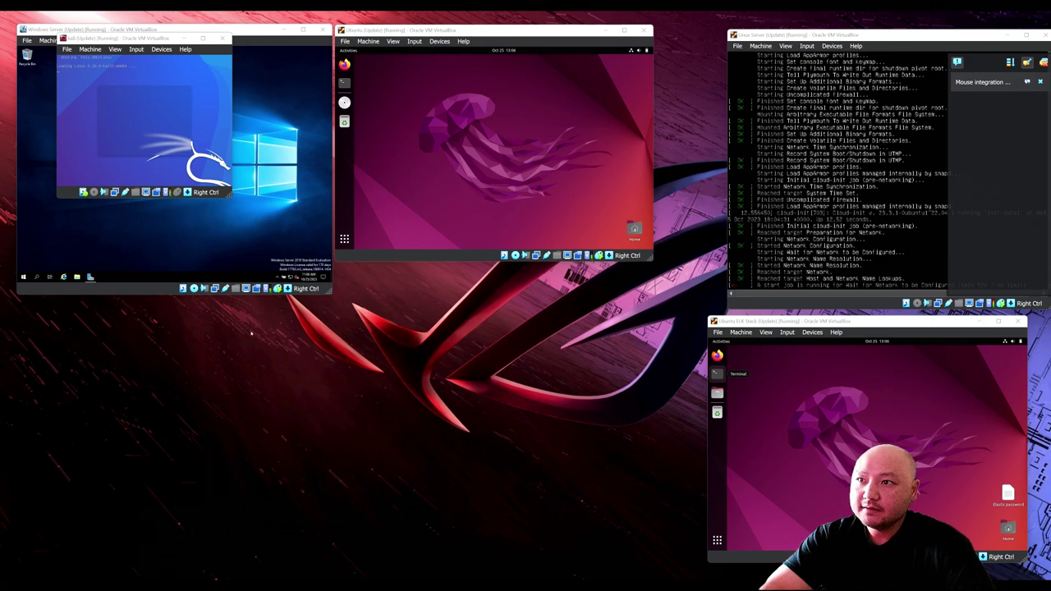
left_click_drag(98, 38, 81, 318)
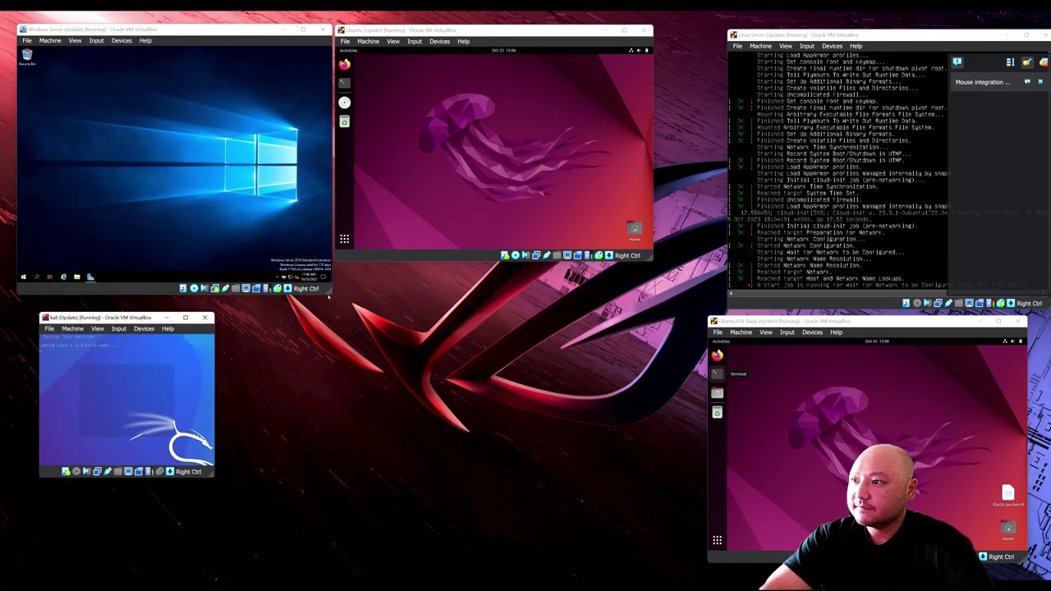
Step: Run ipconfig in a Windows Server Command Prompt, showing IPv4 address 10.0.3.12
left_click(23, 278)
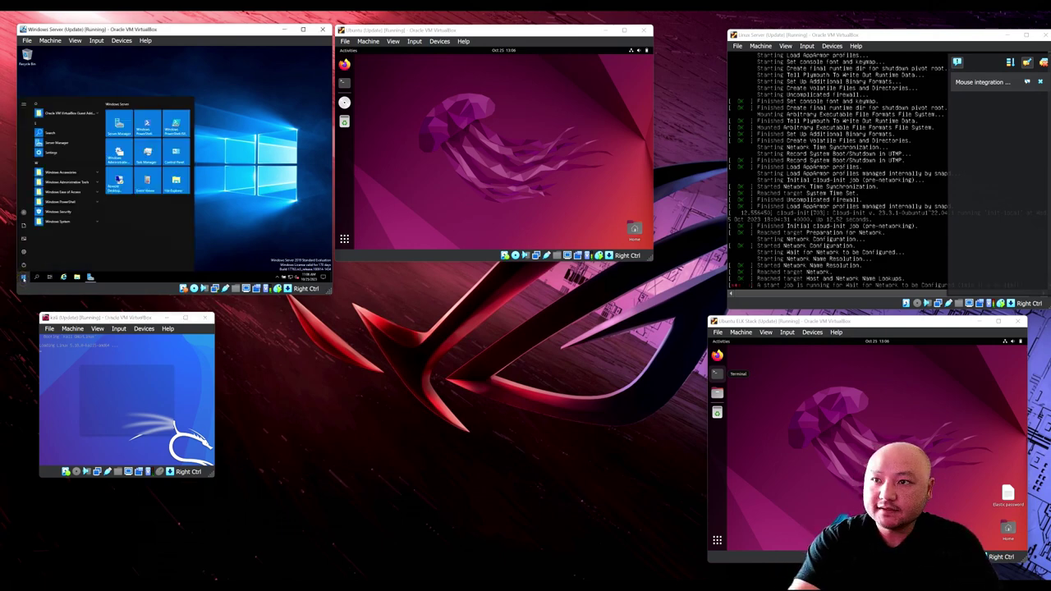
left_click(23, 277)
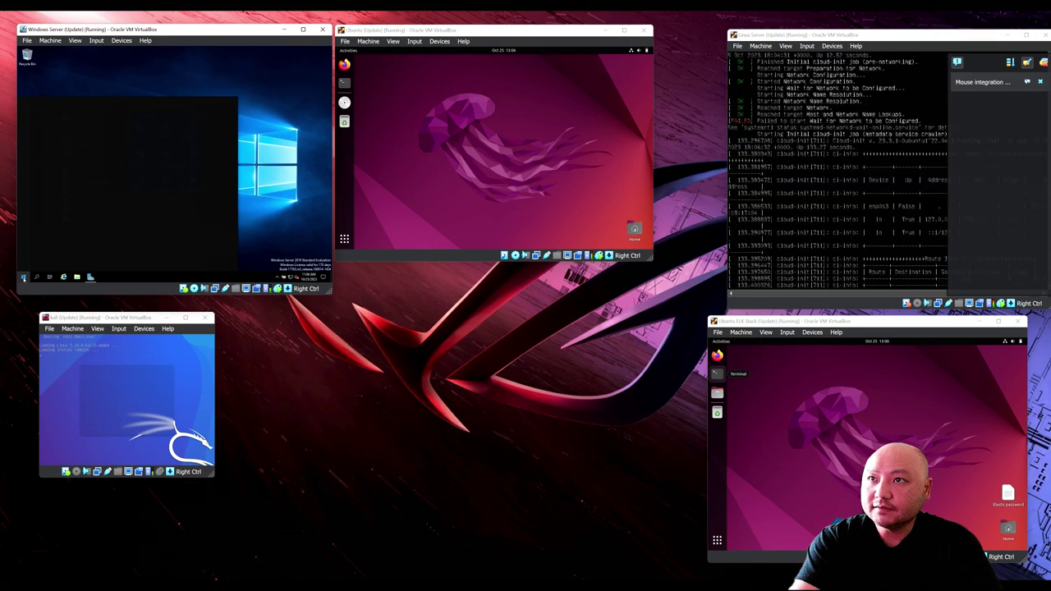
type("cmd")
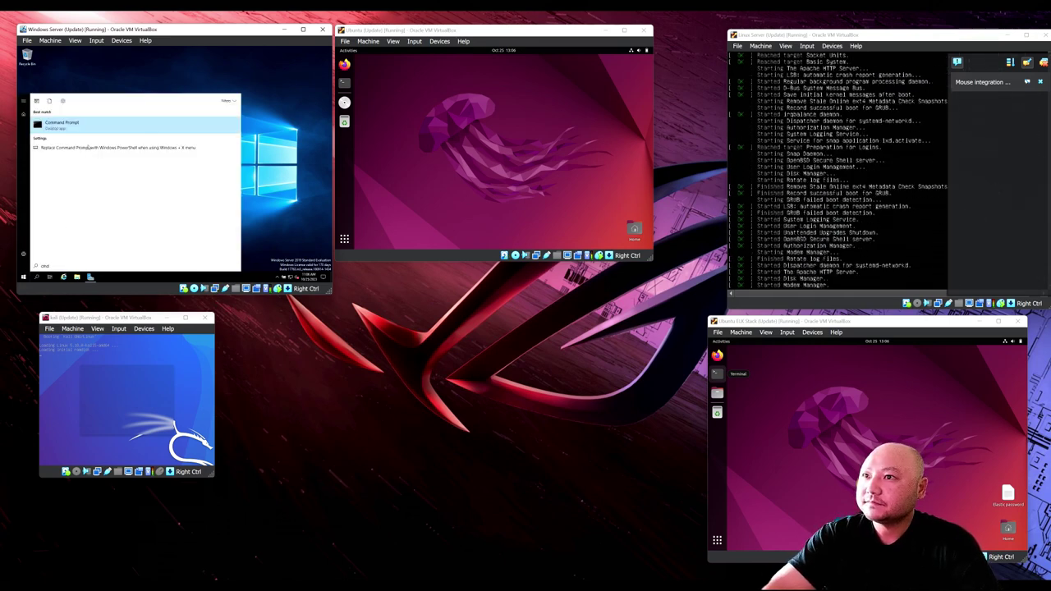
left_click(67, 128)
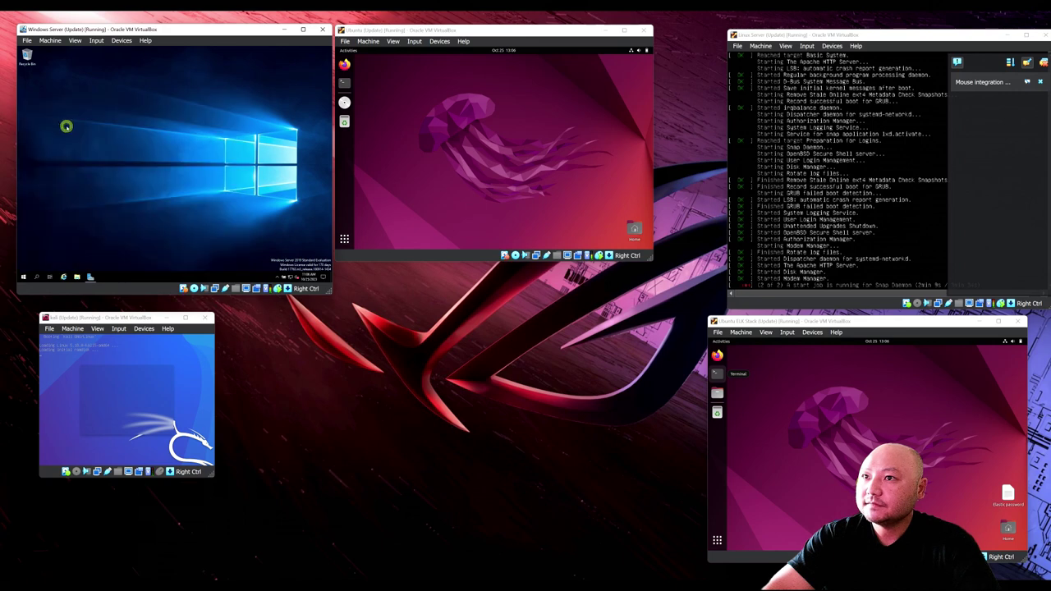
type("ip")
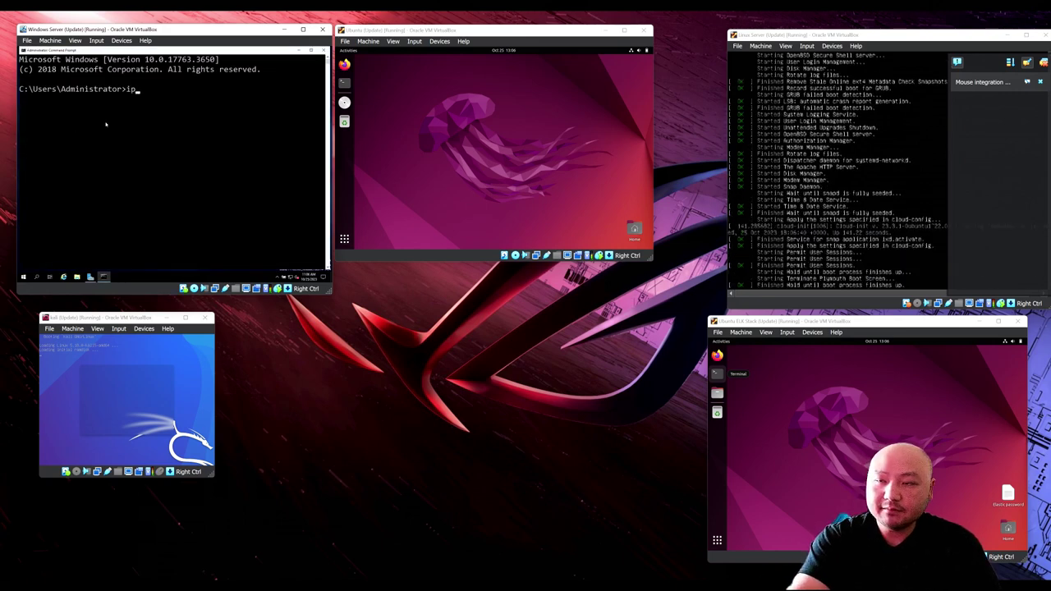
type("config")
key("Return")
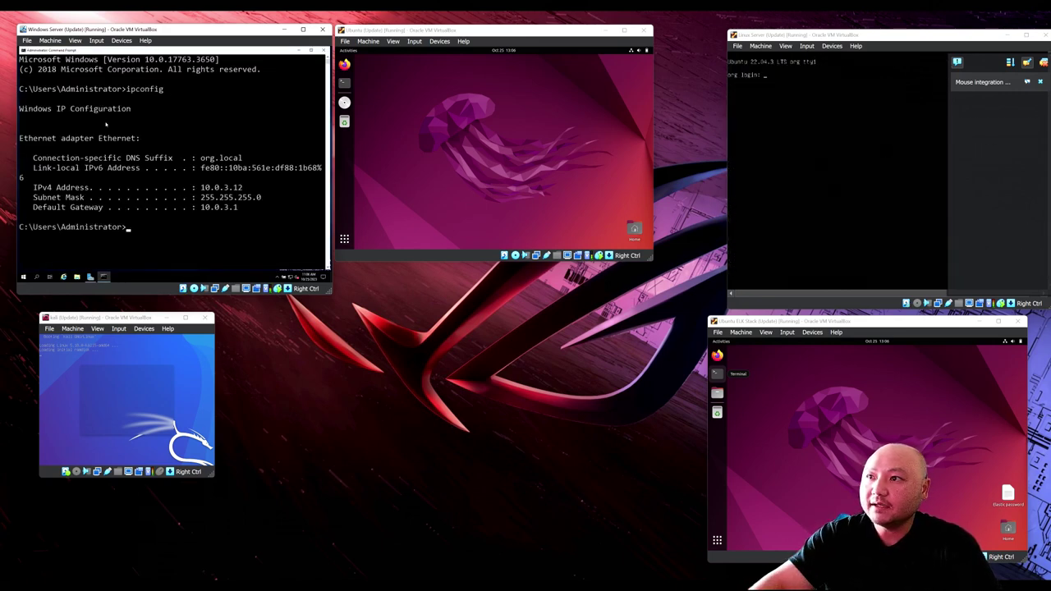
Step: Run ip a in an enlarged Ubuntu terminal and highlight its address 10.0.3.10
left_click(386, 136)
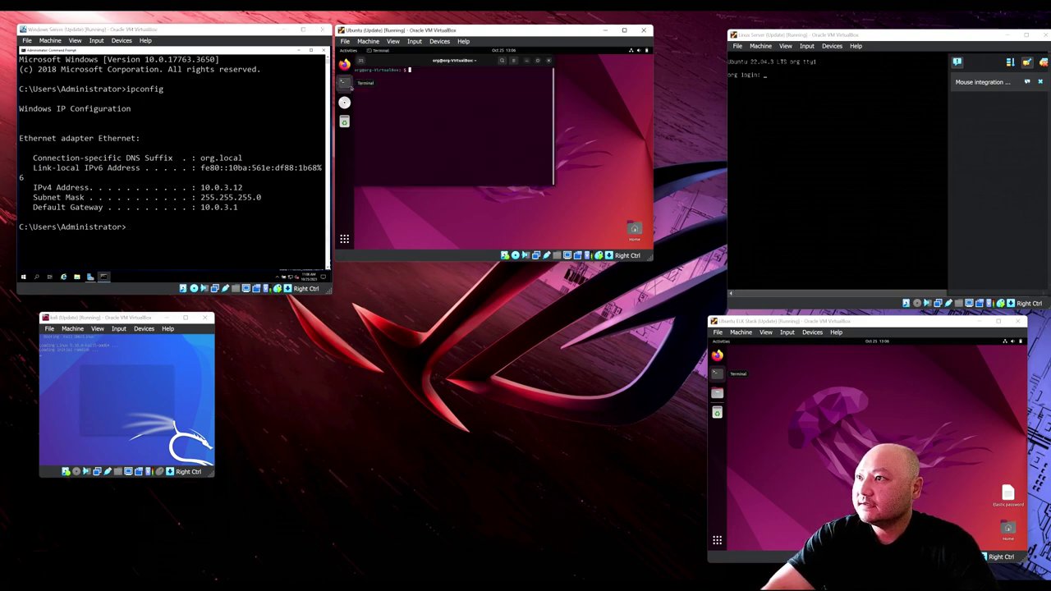
key("ctrl+plus")
key("ctrl+plus")
key("ctrl+plus")
key("ctrl+plus")
key("ctrl+plus")
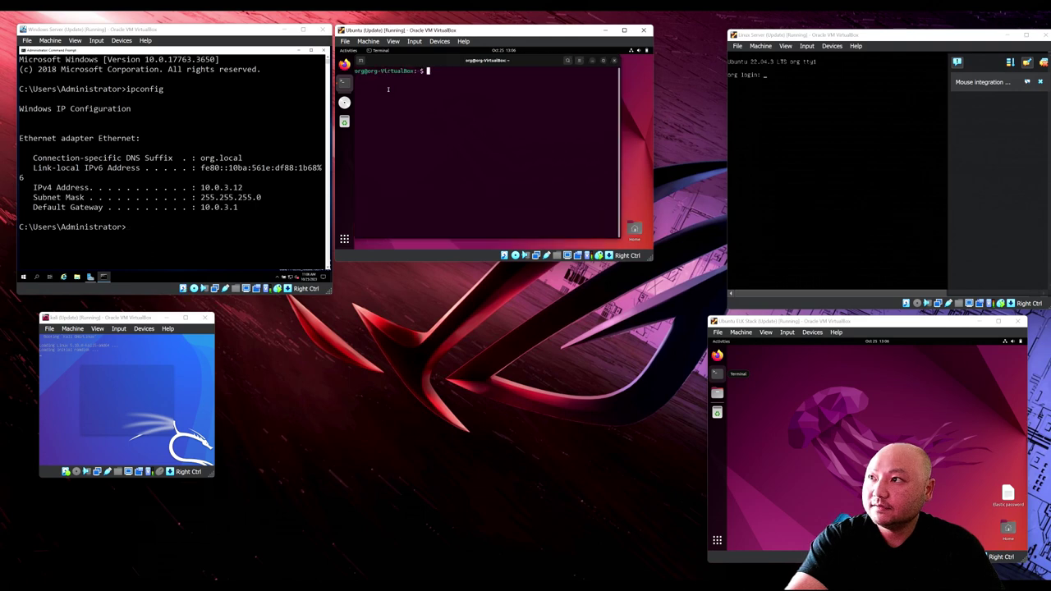
type("ip a")
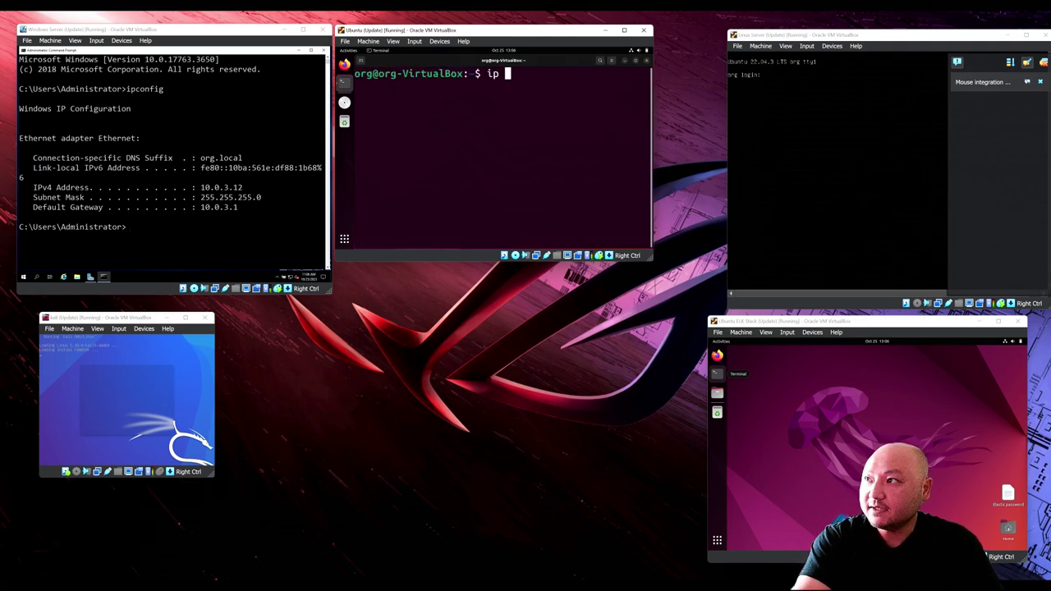
key("Return")
left_click_drag(408, 169, 463, 170)
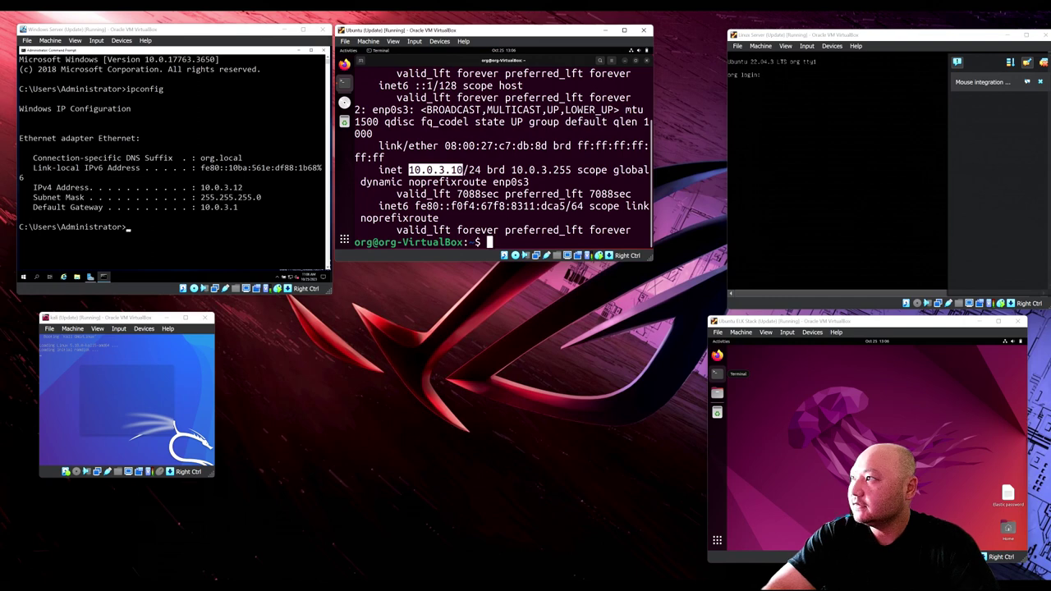
left_click(930, 96)
Step: Enter login name org at the Linux Server console and move its window up-left
type("org")
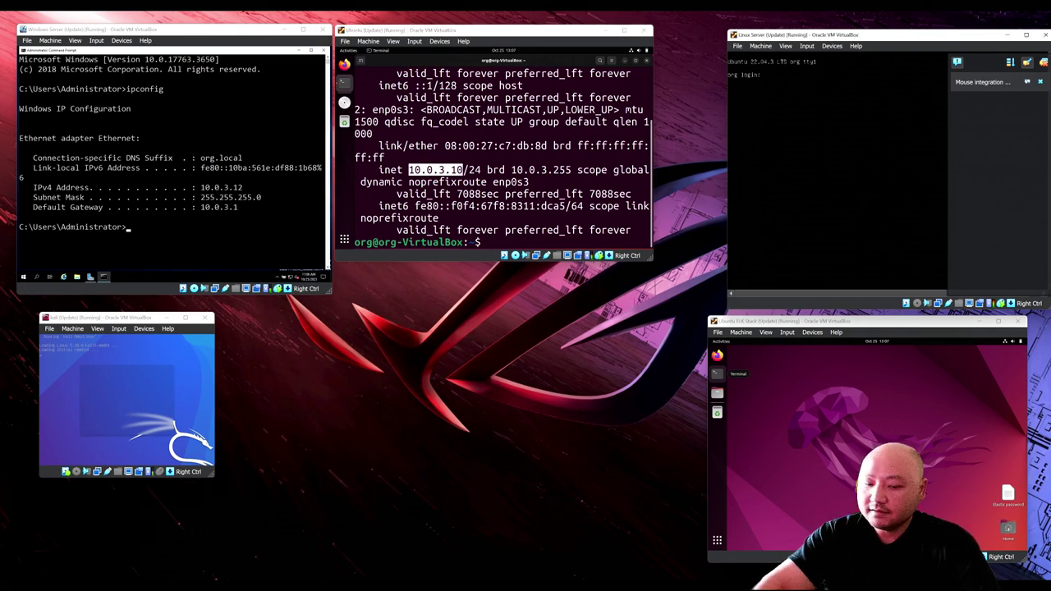
key("Return")
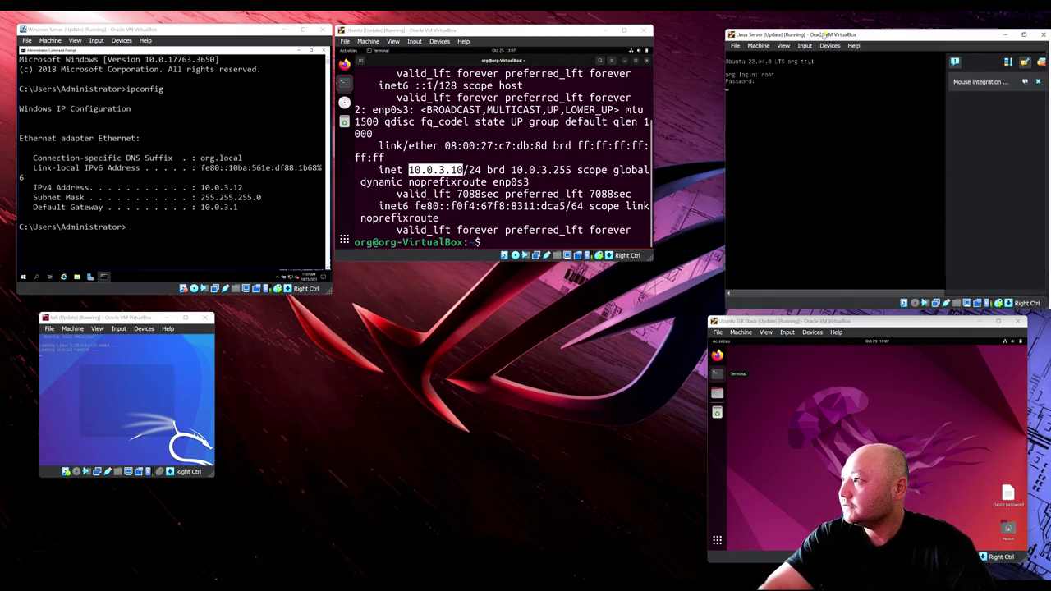
left_click_drag(826, 35, 779, 25)
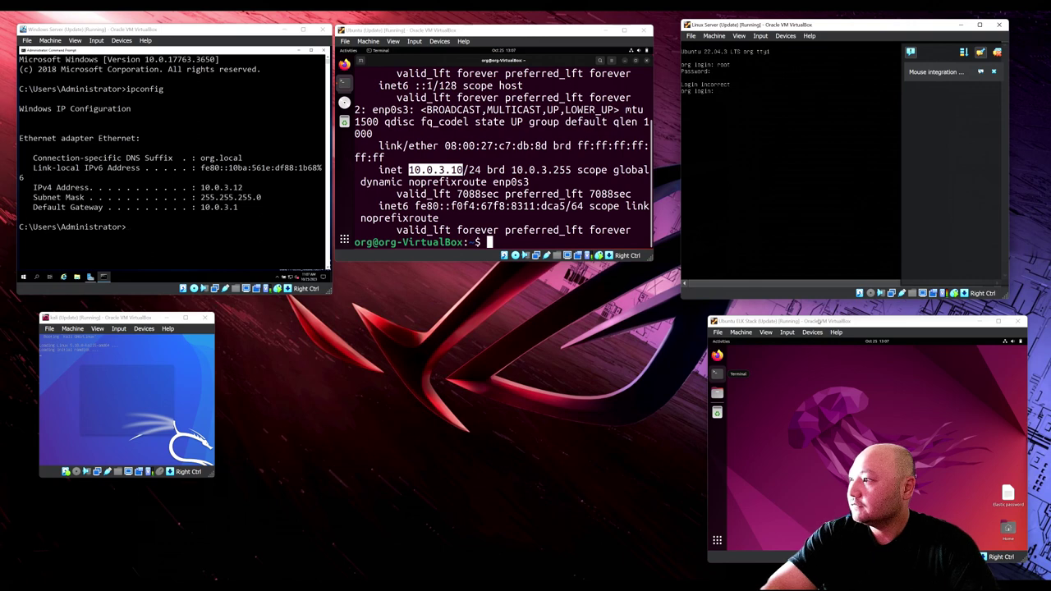
Step: Run ip a in a maximized, enlarged ELK Stack terminal, showing address 10.0.3.14
left_click(717, 374)
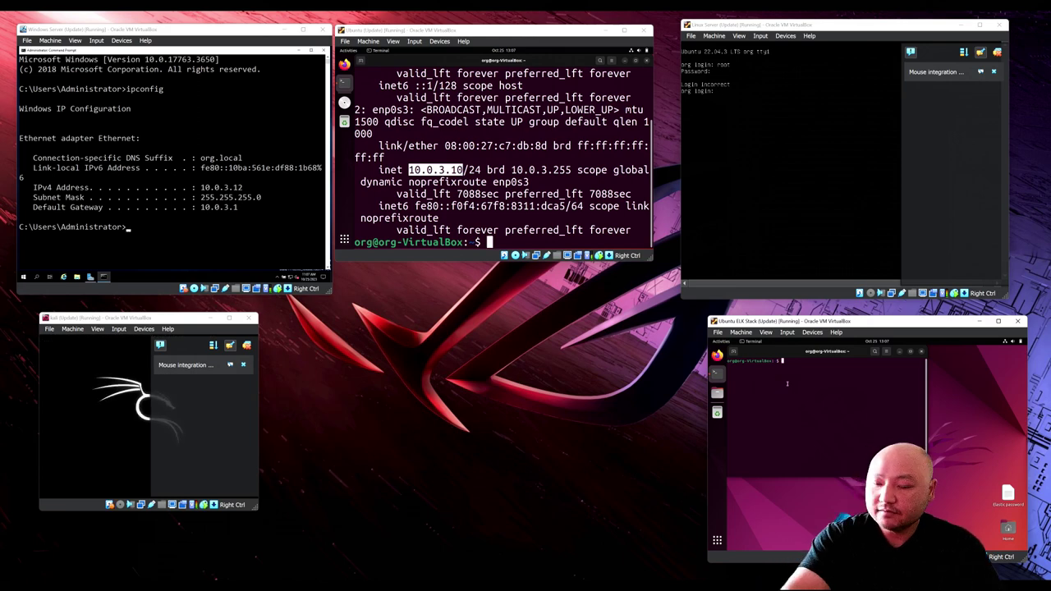
key("super+Up")
key("ctrl+plus")
key("ctrl+plus")
key("ctrl+plus")
type("ip a")
key("Return")
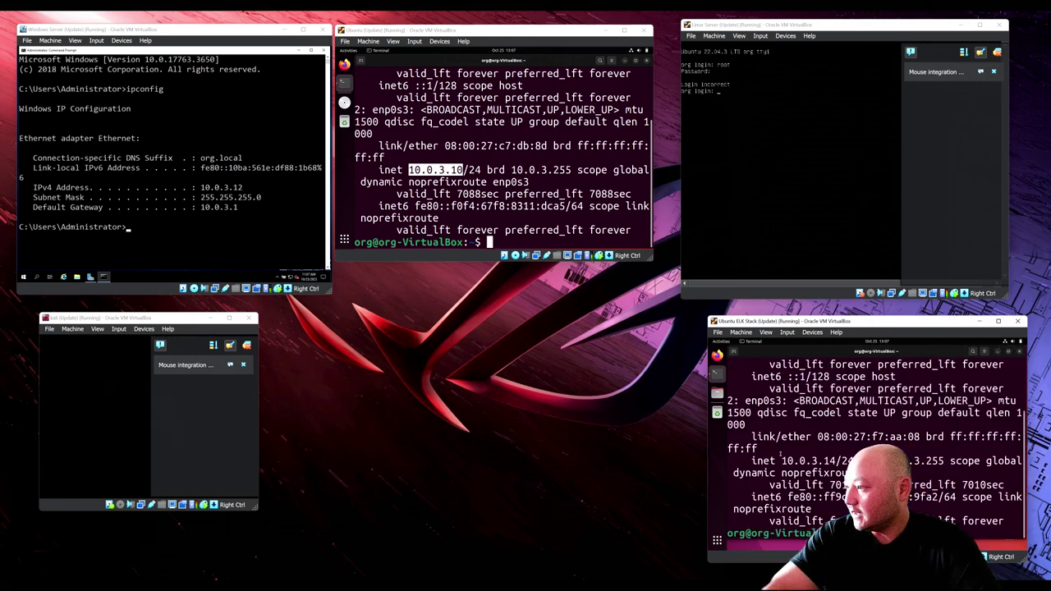
left_click_drag(781, 460, 830, 460)
left_click(830, 460)
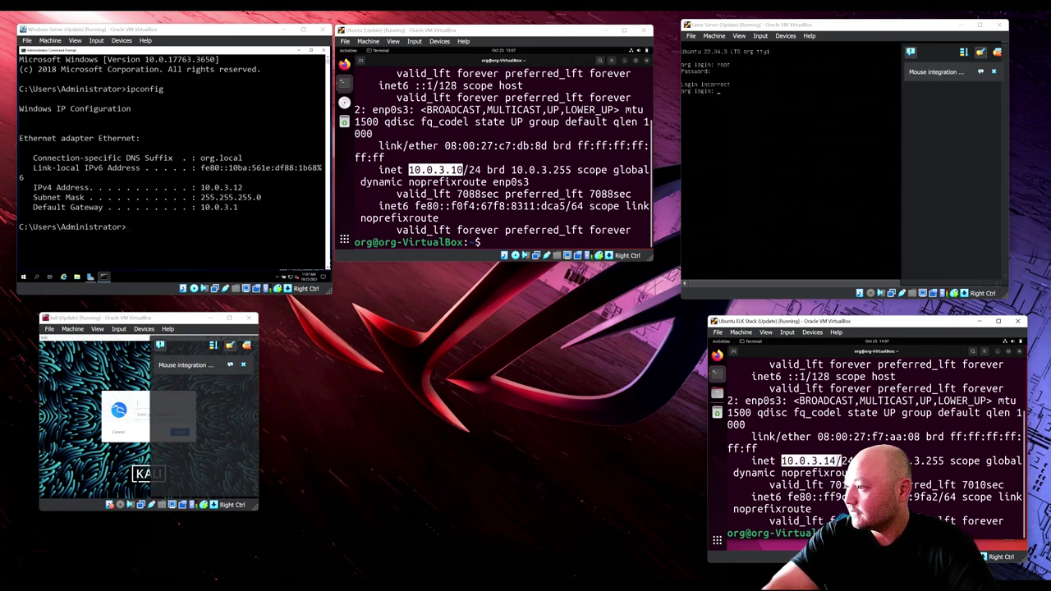
Step: Retry the Linux Server console login as org with its password until the shell appears
left_click(788, 180)
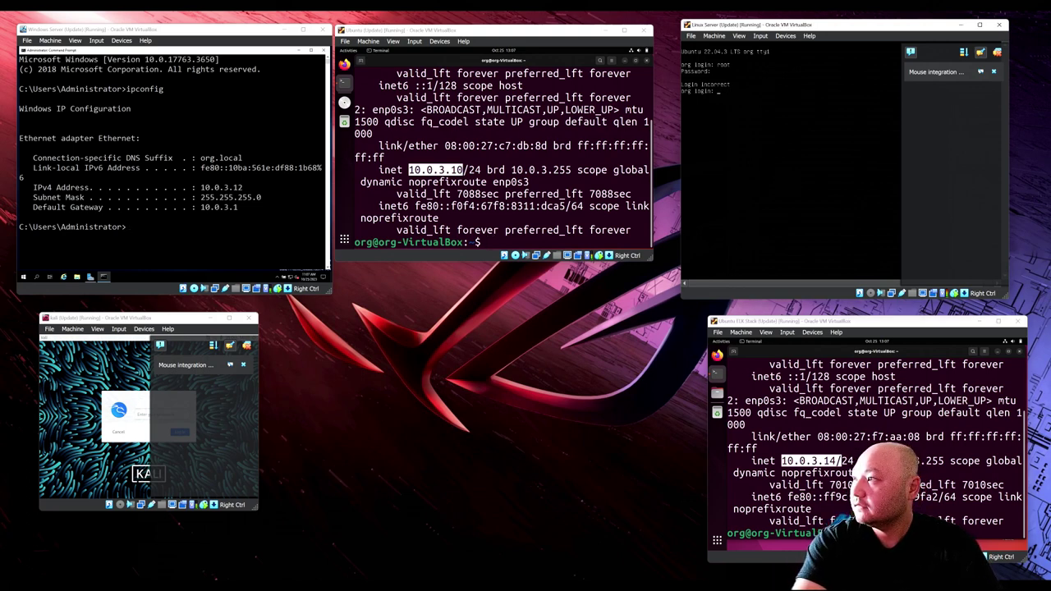
key("Return")
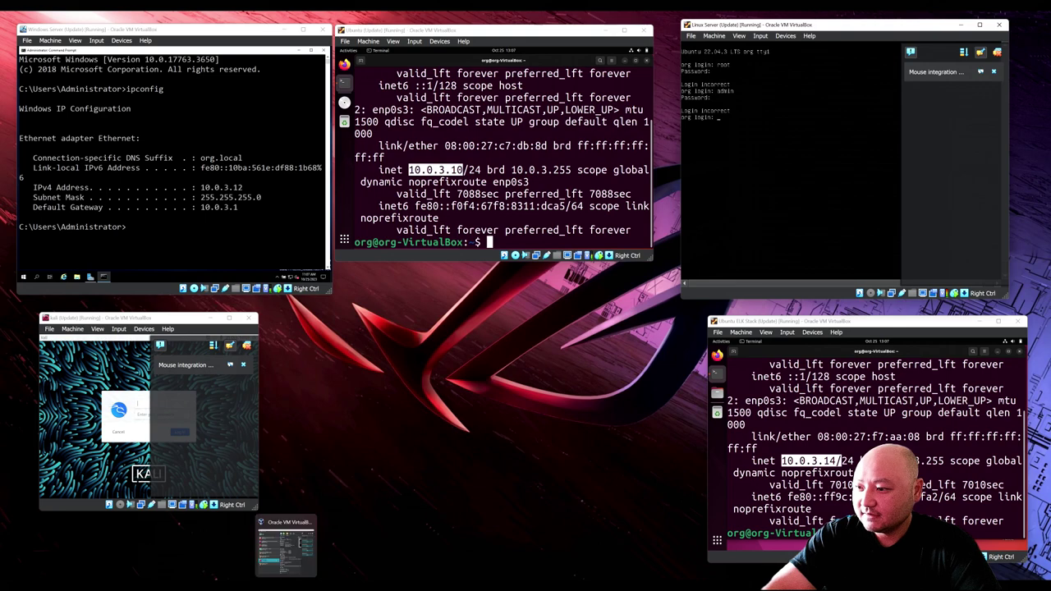
key("alt+Tab")
key("super+Down")
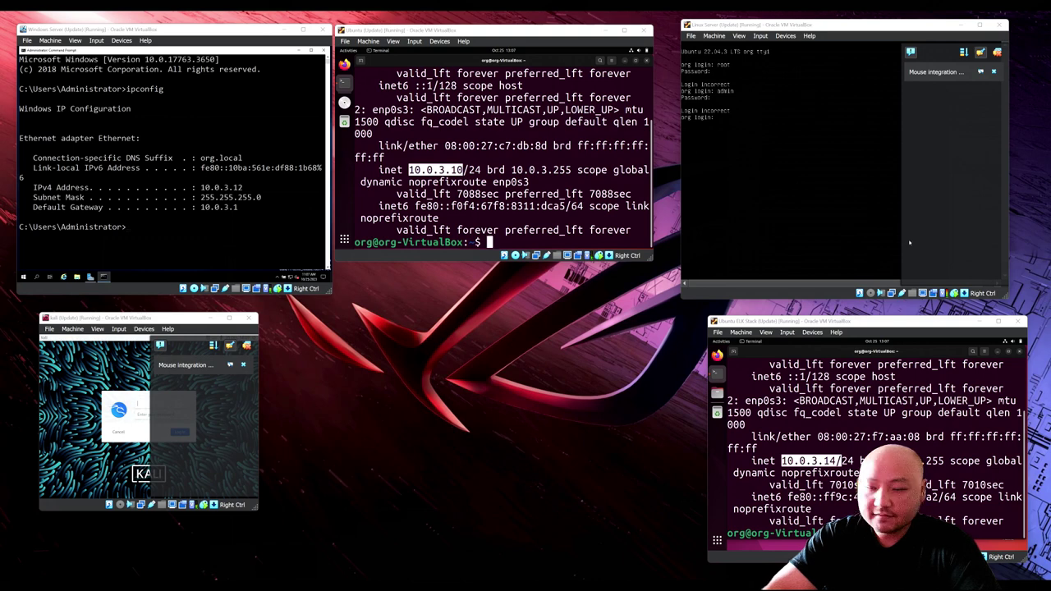
left_click(796, 115)
type("org")
key("Return")
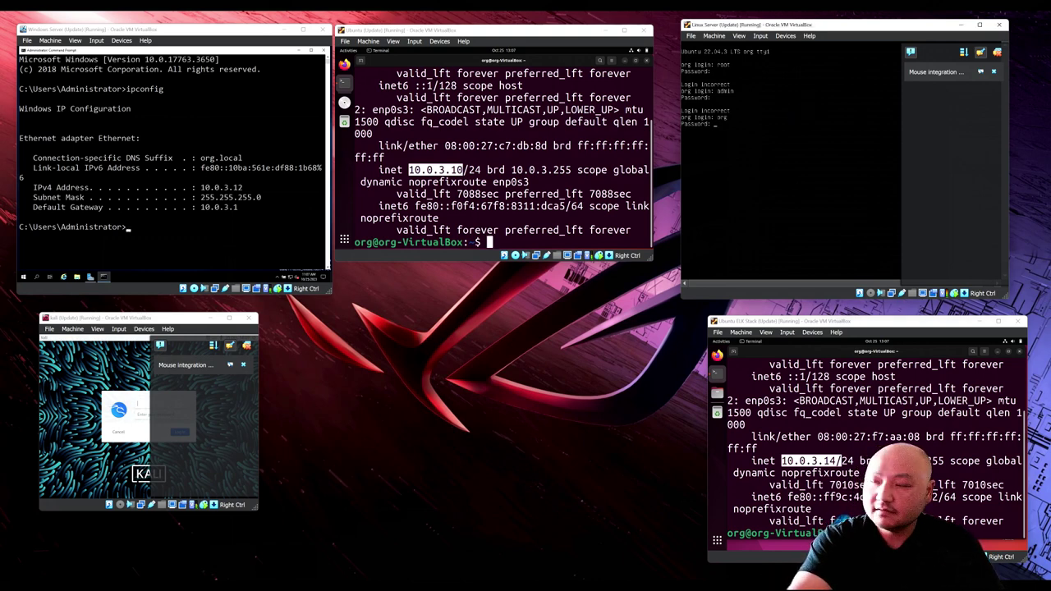
key("Return")
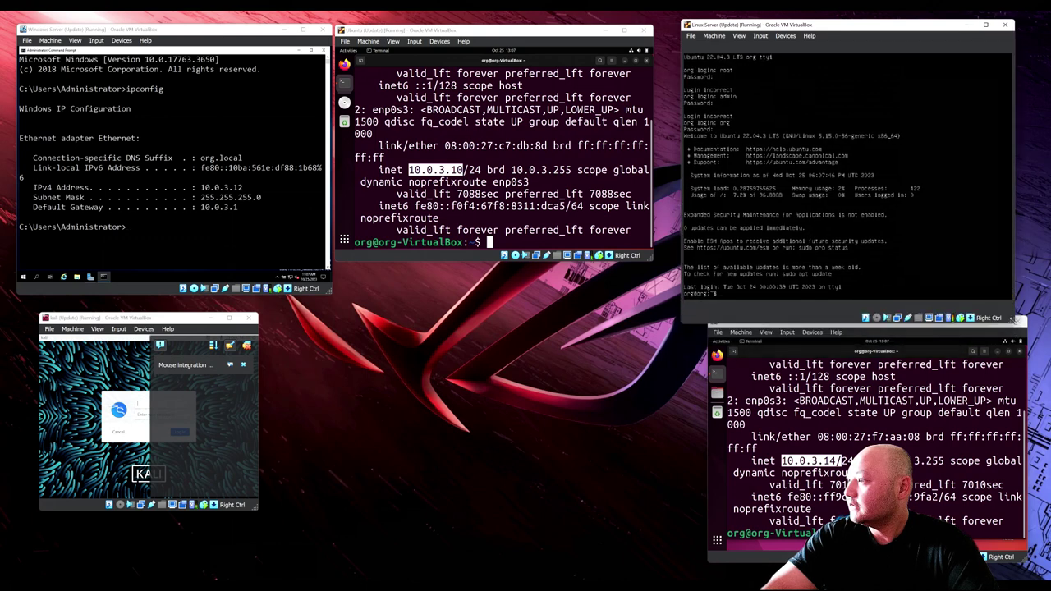
Step: Run ip a, then sudo dhclient, and confirm enp0s3 now has 10.0.3.15/24
type("ip a")
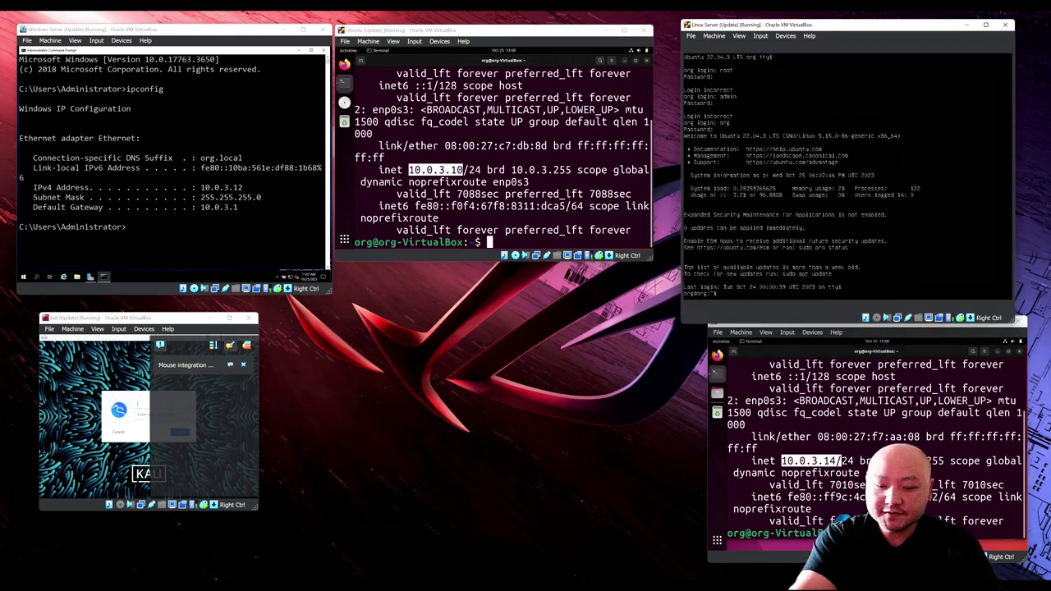
key("Return")
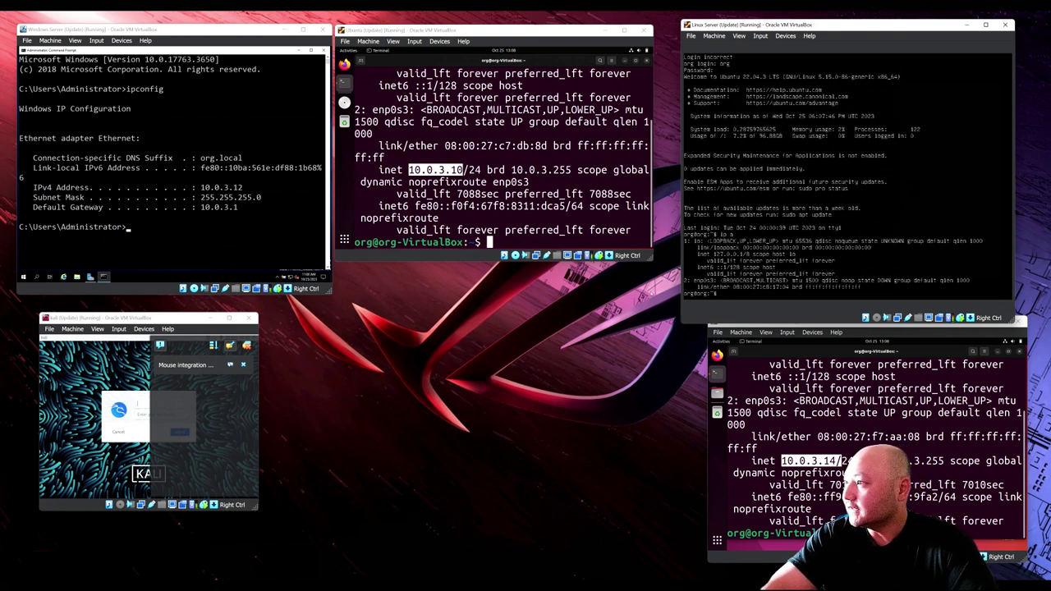
type("sudo")
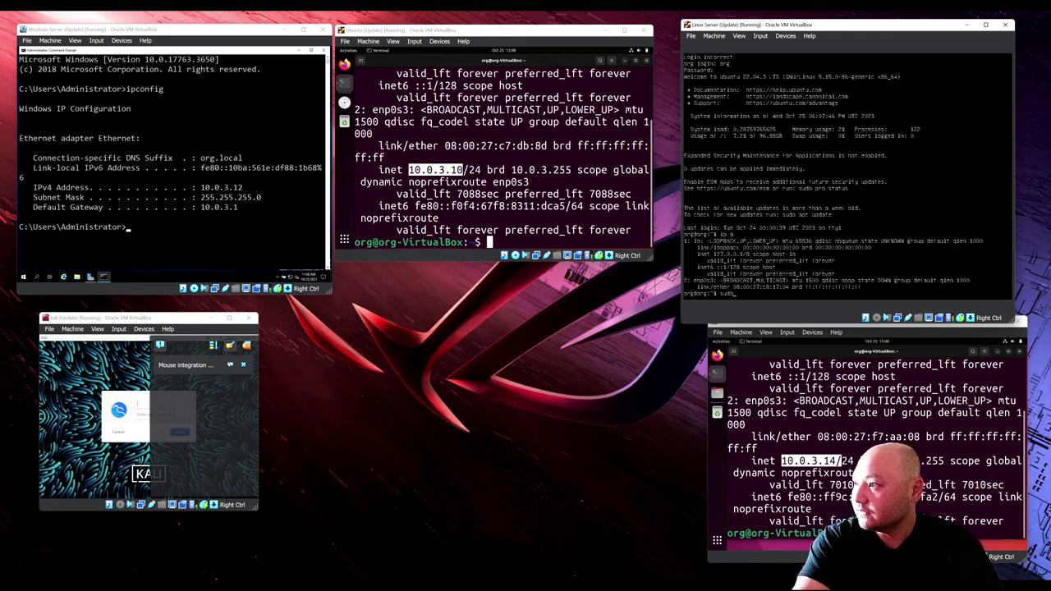
type(" dhclient")
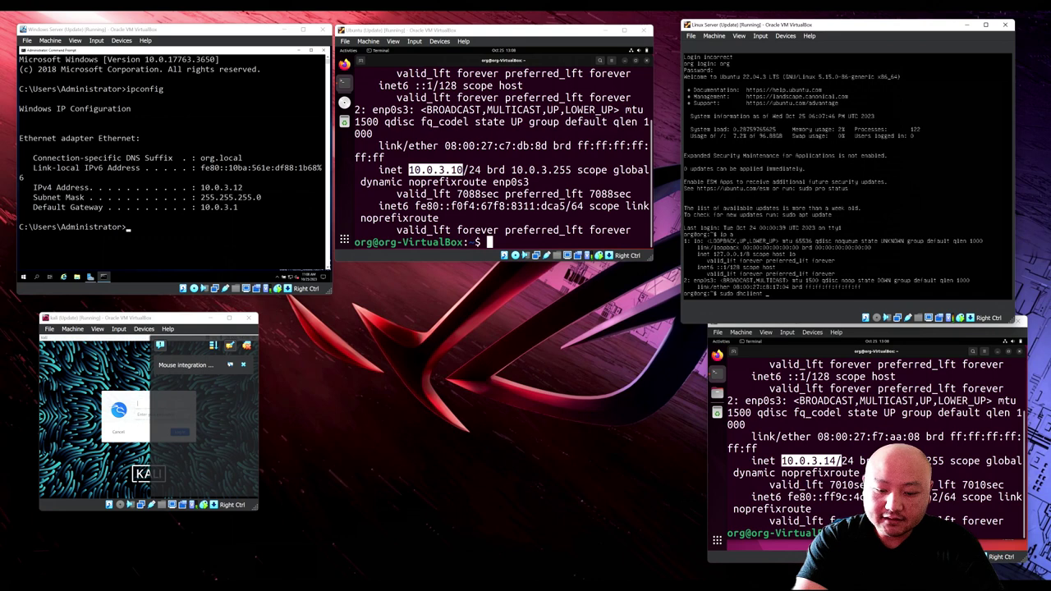
key("Return")
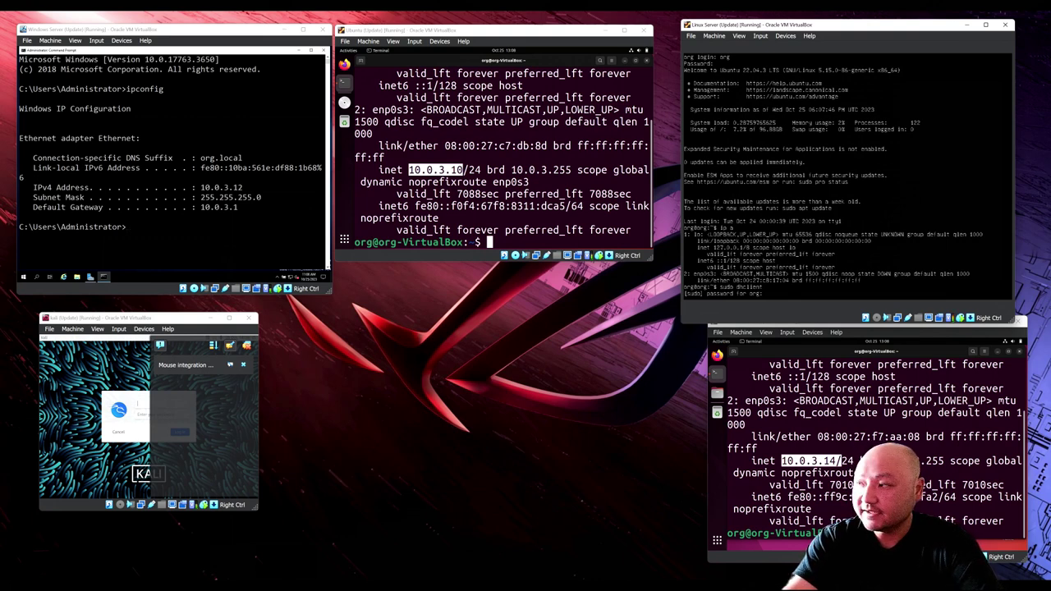
key("Return")
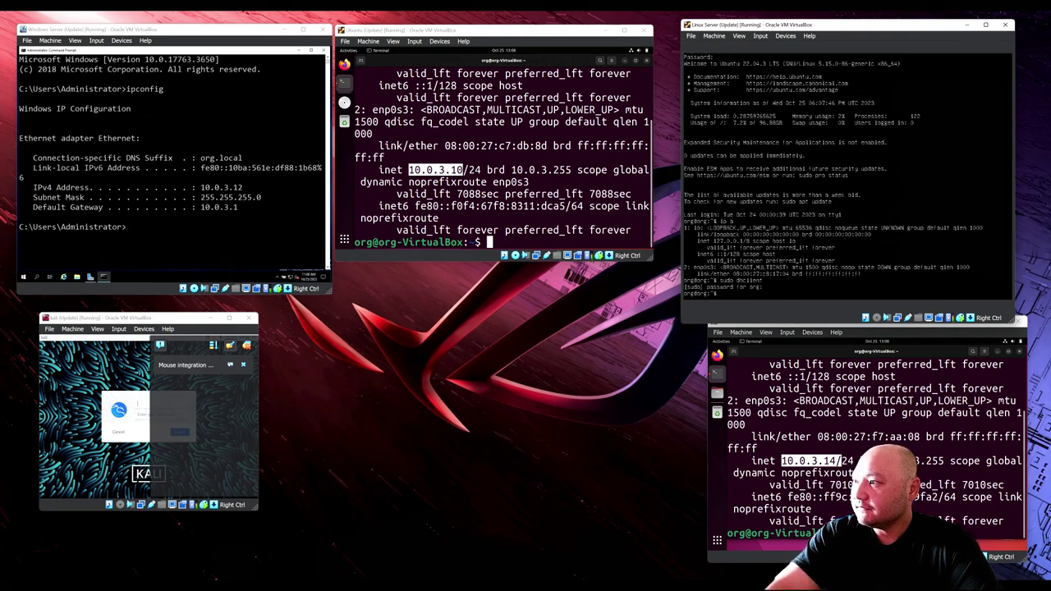
type("ip a")
key("Return")
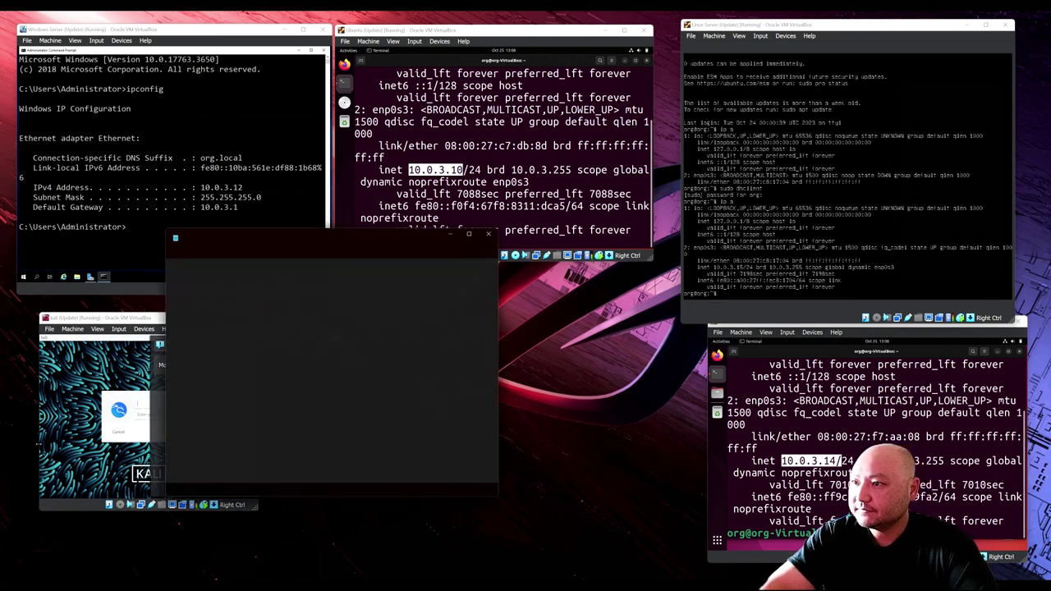
Step: Clear the old Notepad text and enter 'Window server: 10.0.3.12' on the first line
key("ctrl+a")
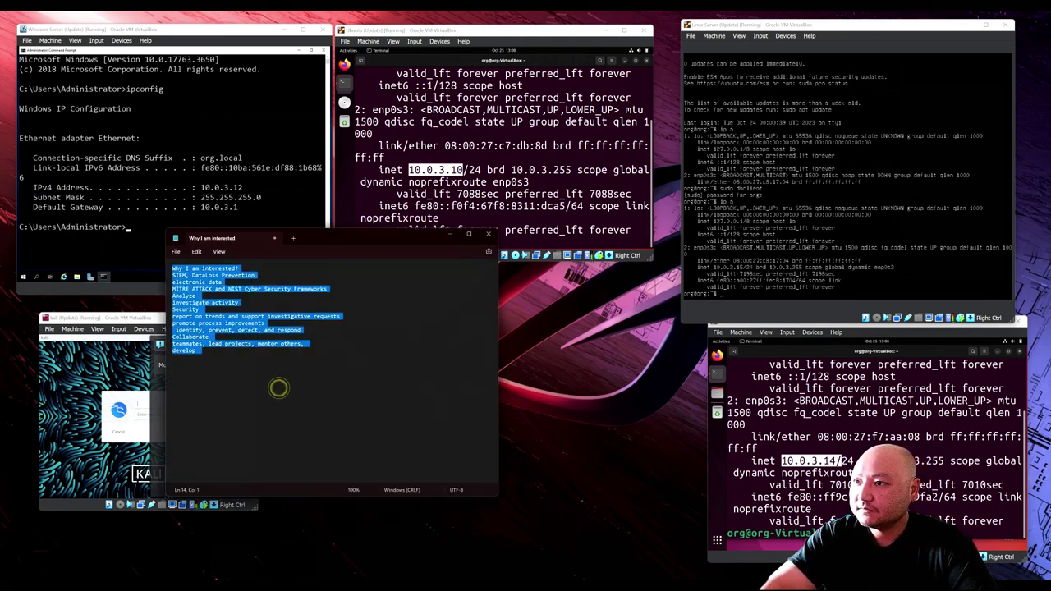
key("Delete")
left_click_drag(318, 238, 450, 293)
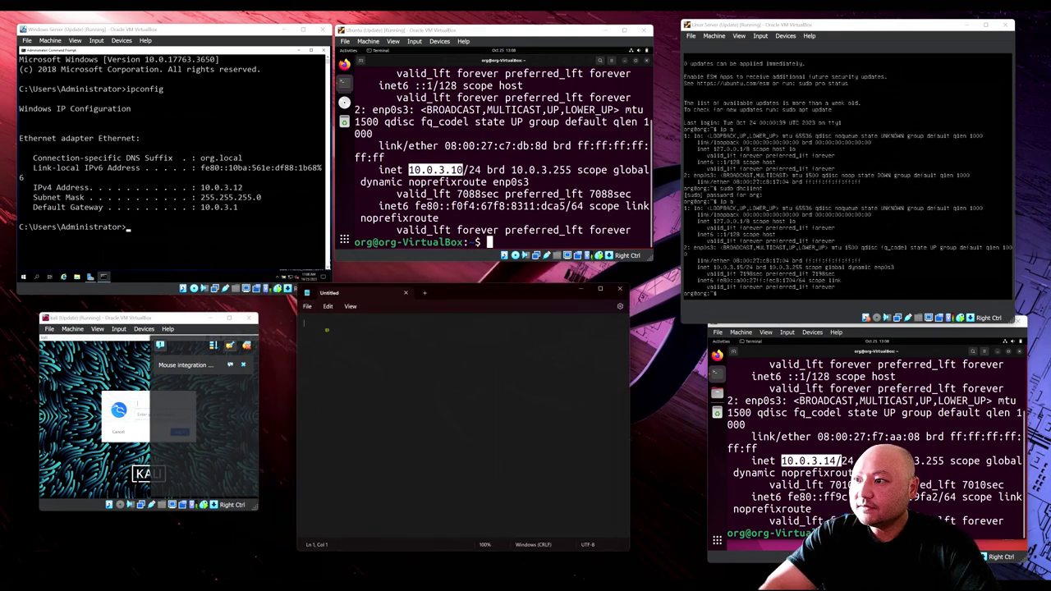
type("Window server")
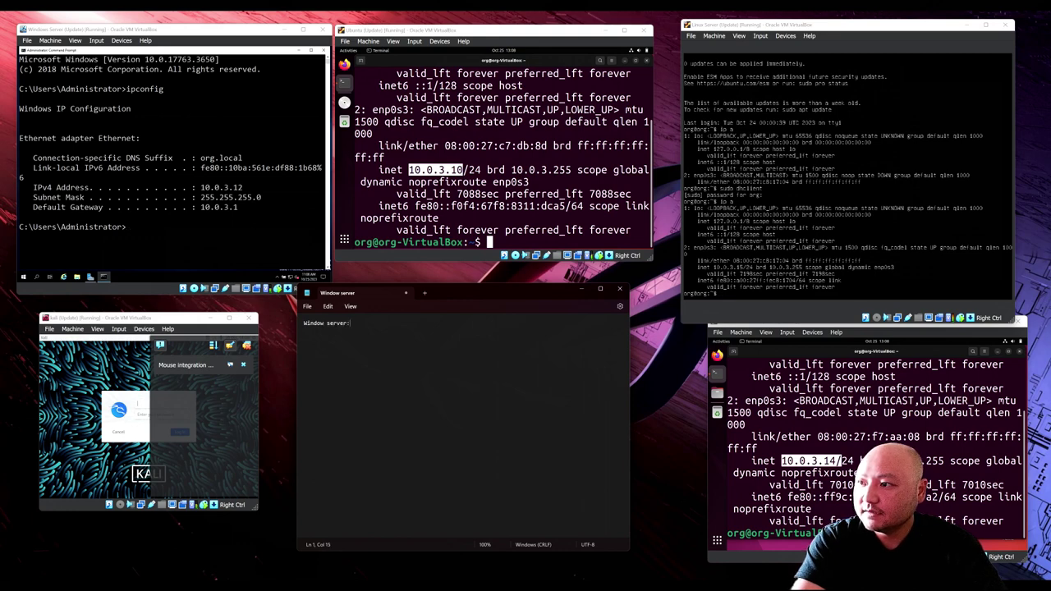
type(": 10.0")
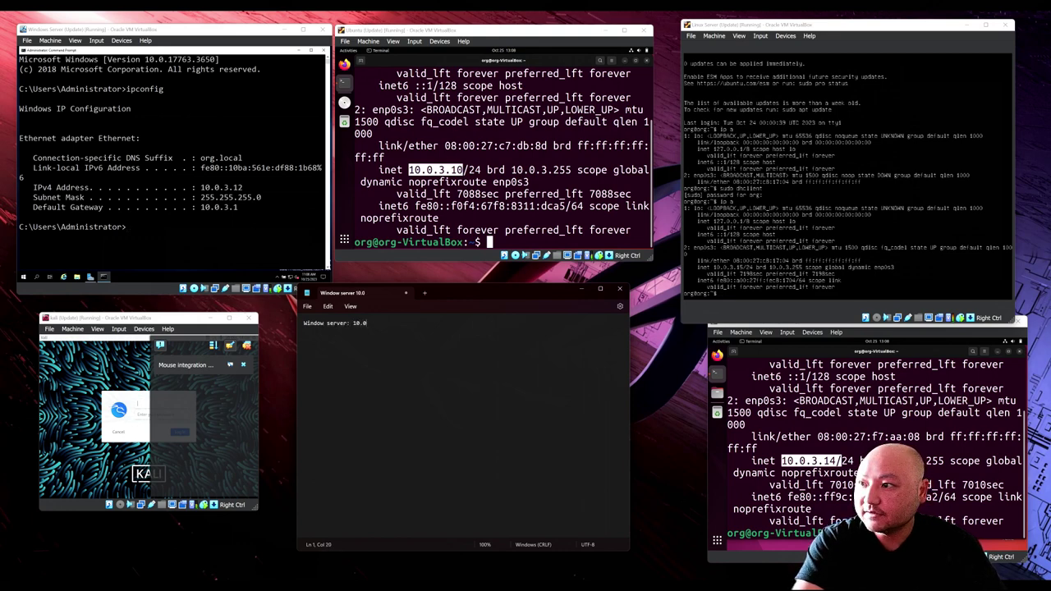
type(".3.")
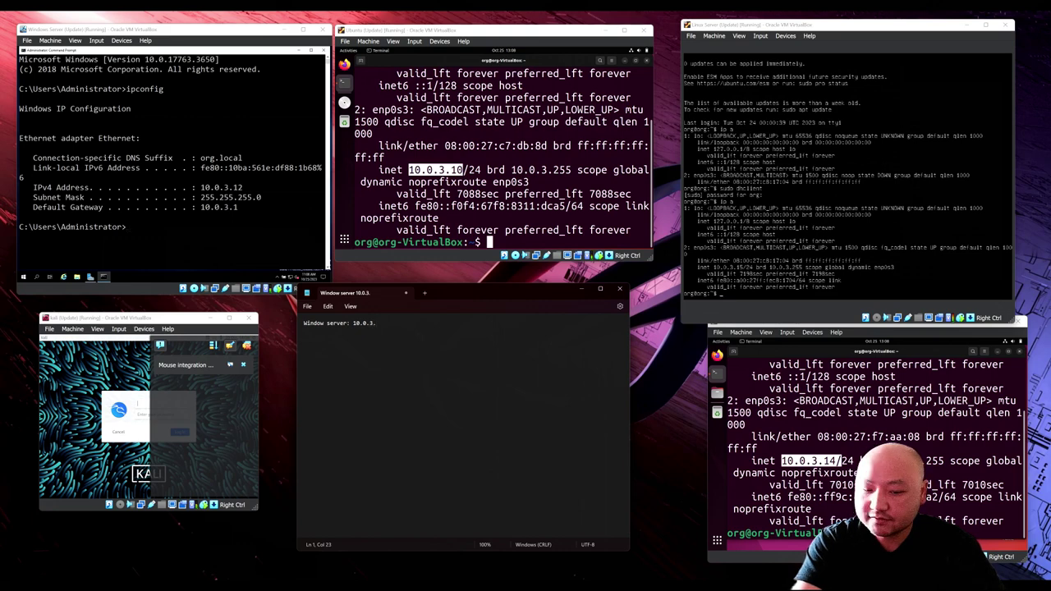
type("12")
key("Return")
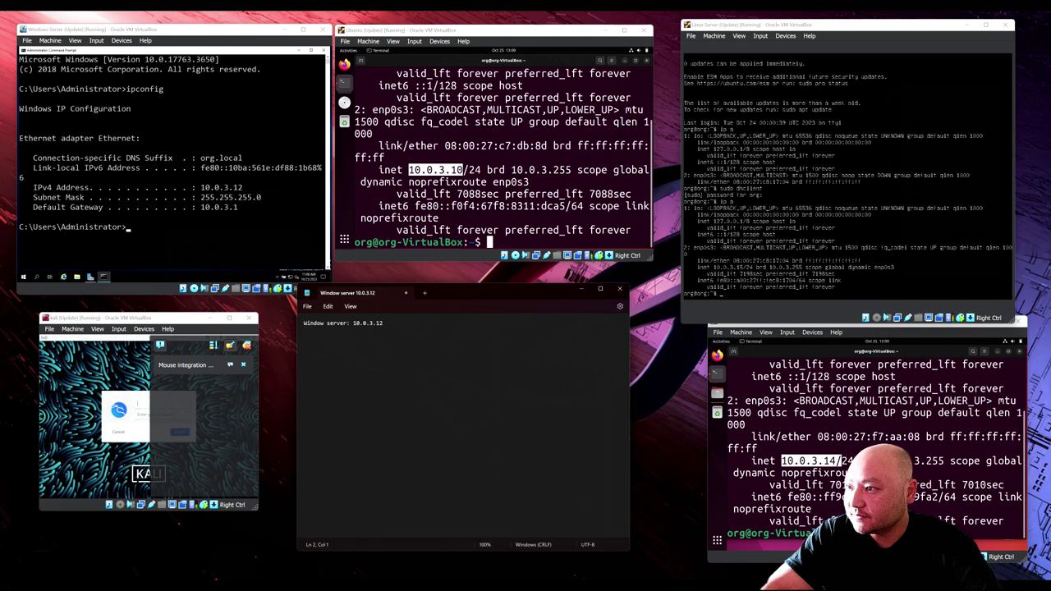
Step: Zoom the Notepad text in to 200%
left_click(350, 305)
mouse_move(378, 322)
left_click(451, 322)
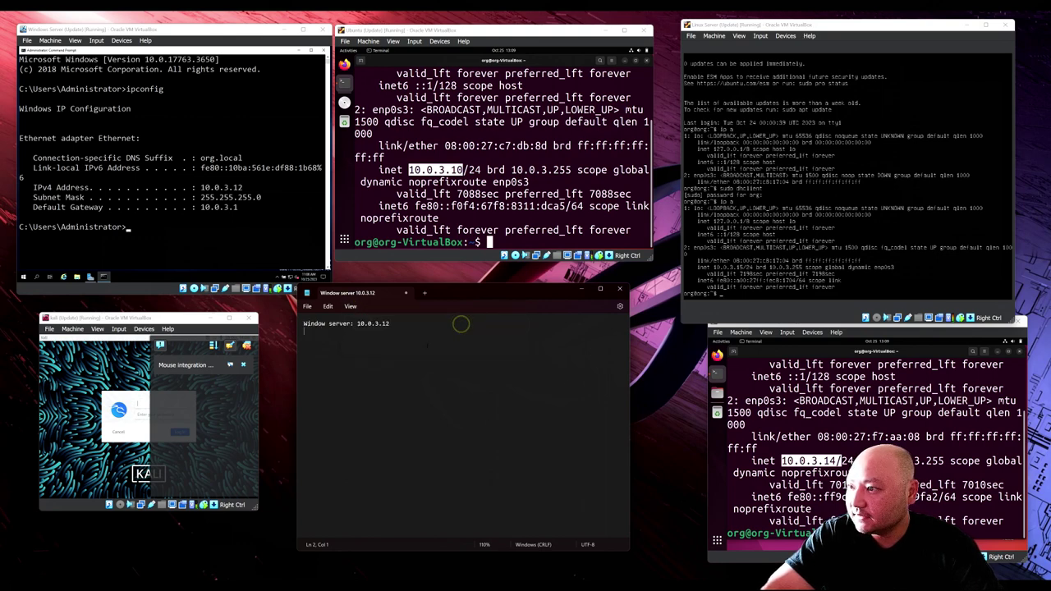
key("ctrl+plus")
key("ctrl+plus")
key("ctrl+plus")
key("ctrl+plus")
key("ctrl+plus")
key("ctrl+plus")
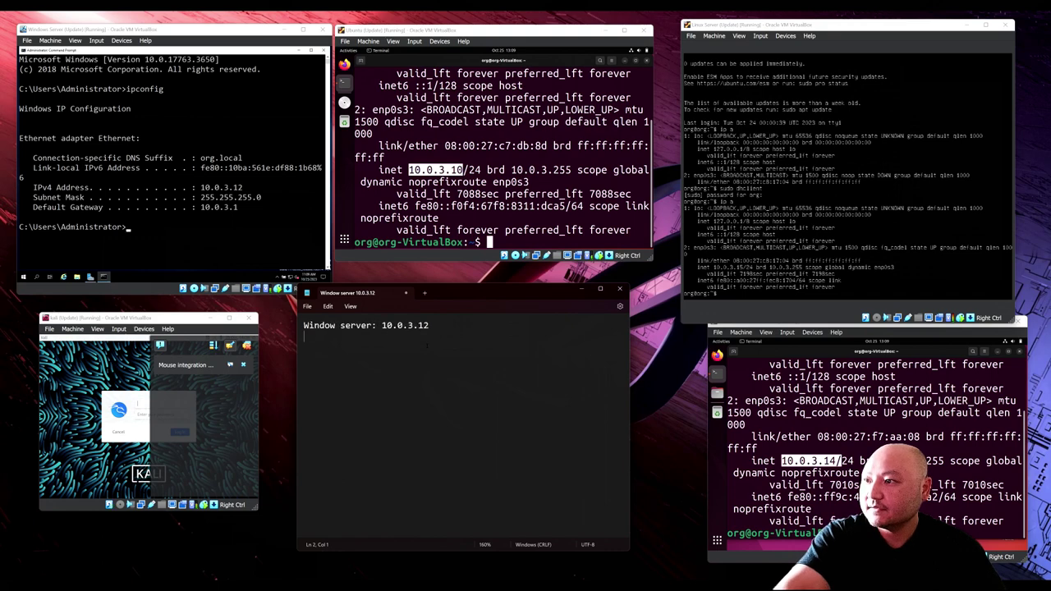
key("ctrl+plus")
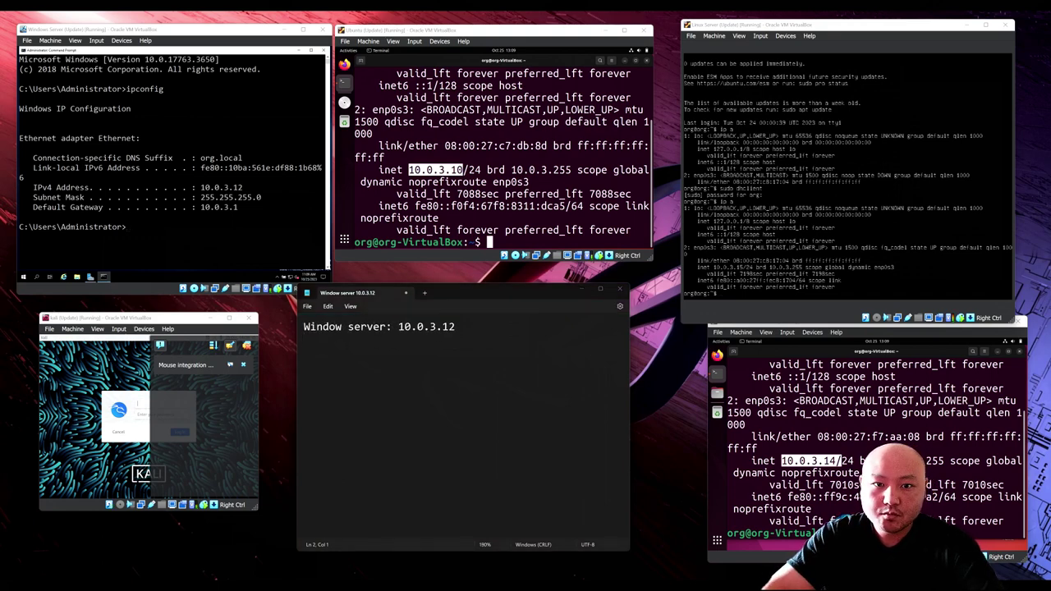
key("ctrl+plus")
key("ctrl+plus")
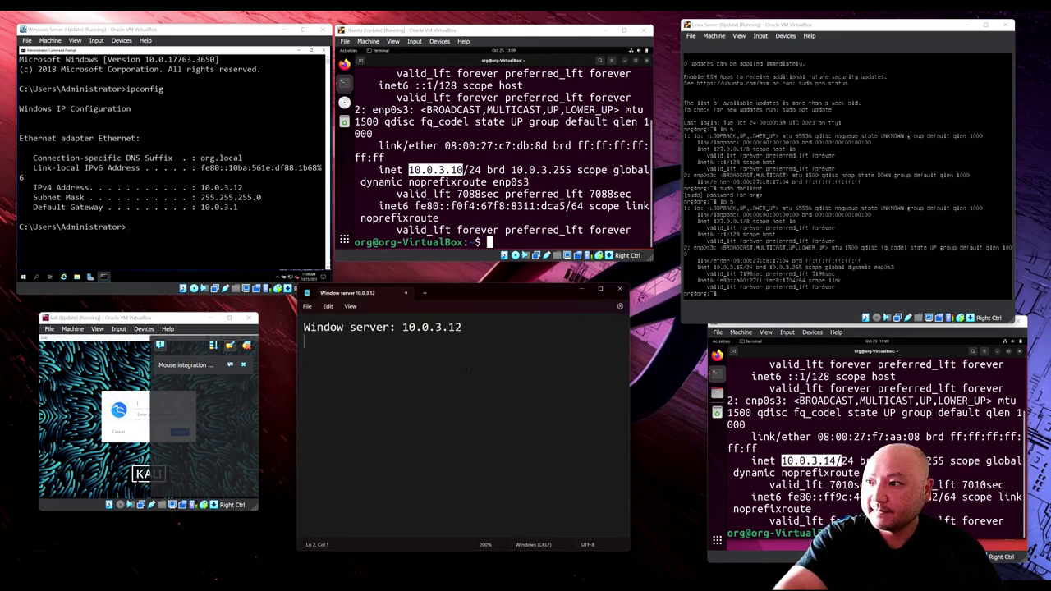
Step: Add lines for Ubuntu 10.0.3.10, Linux Server 10.0.3.15 and Ubuntu ELK 10.0.3.14
key("Return")
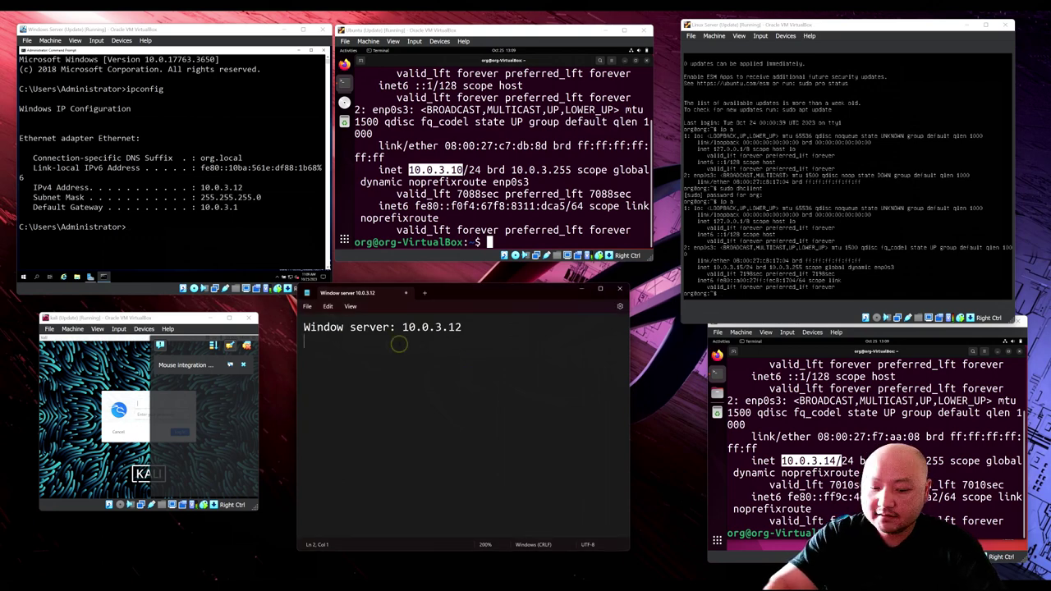
type("Ubuntu:")
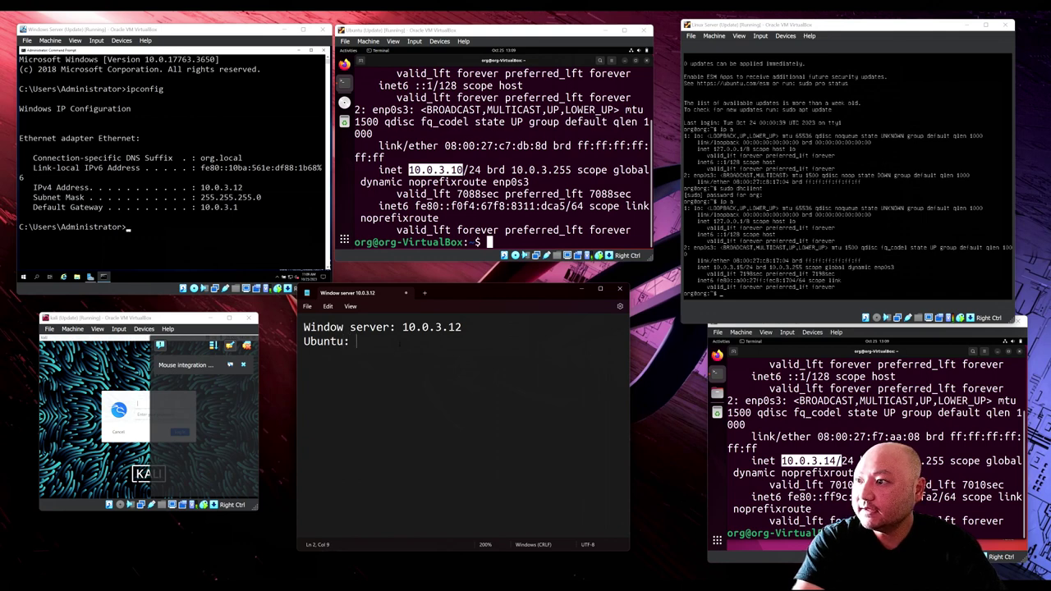
type(" 10")
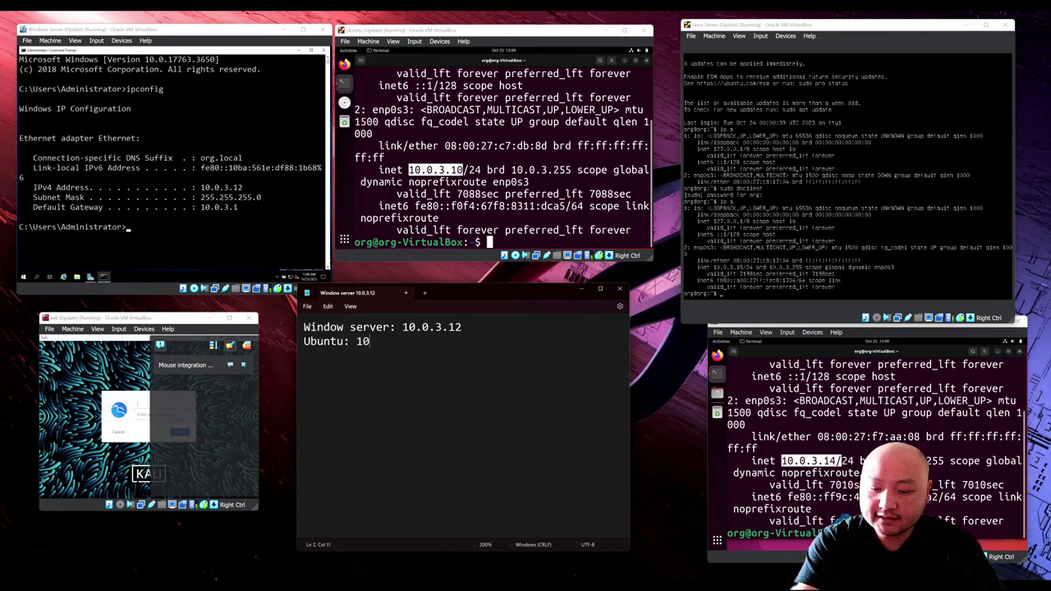
type(".0.3.10 ")
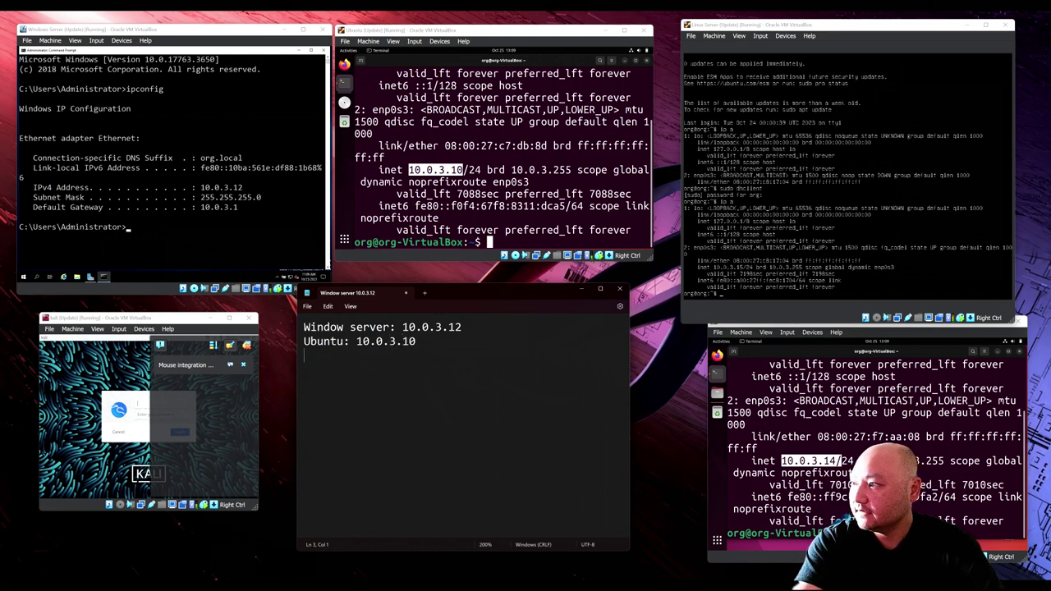
type("Lin")
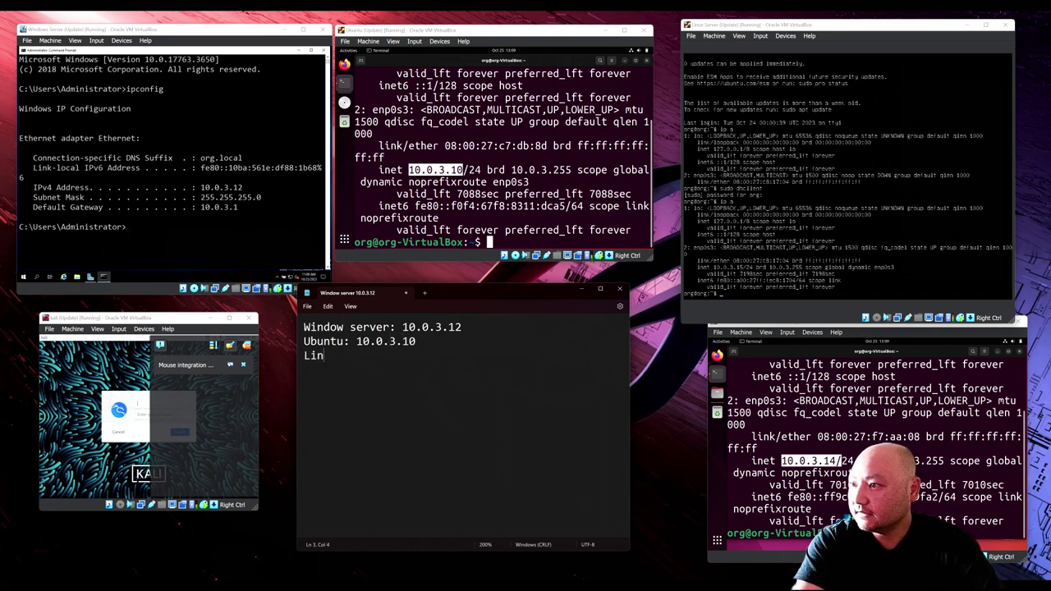
type("ux Ser")
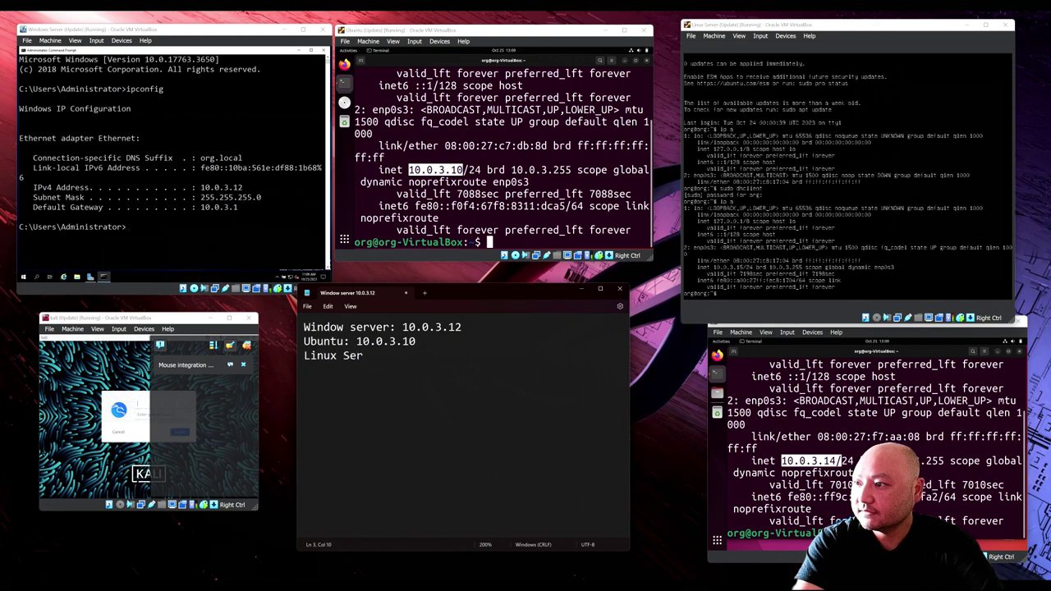
type("ver: ")
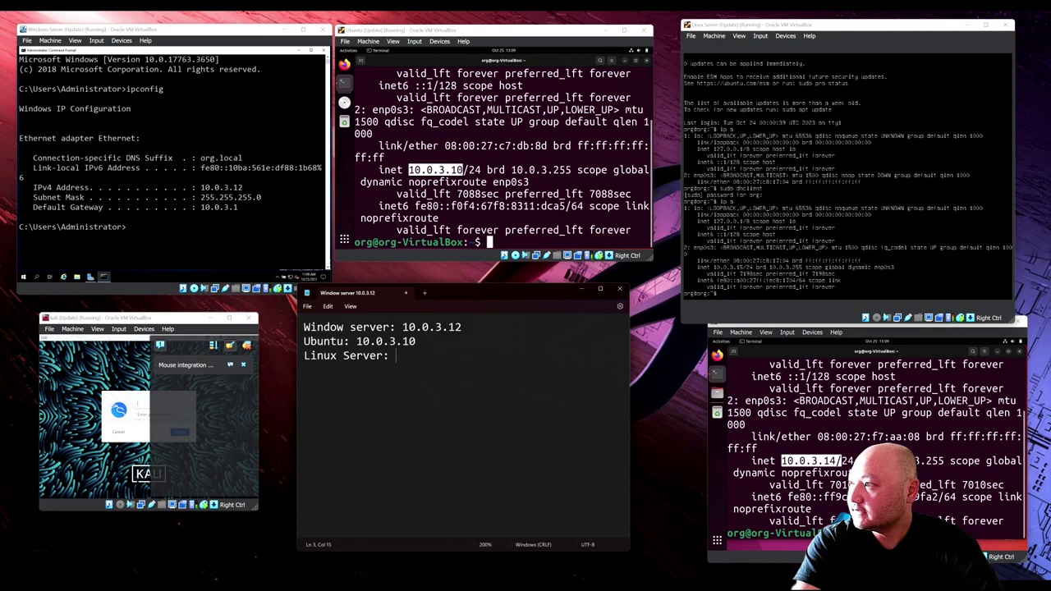
type("10.0")
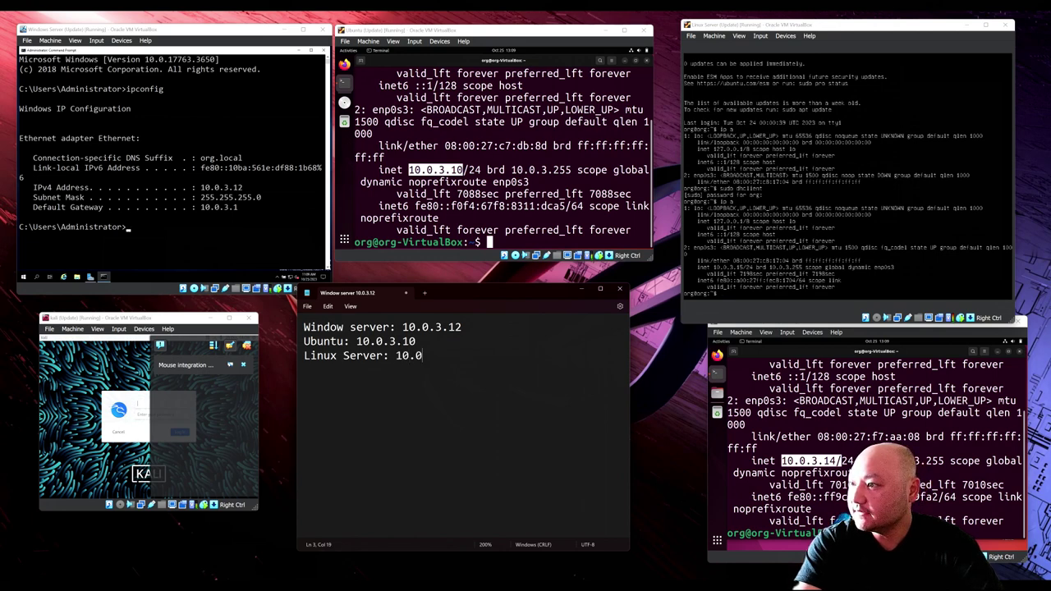
type(".3.")
type("15")
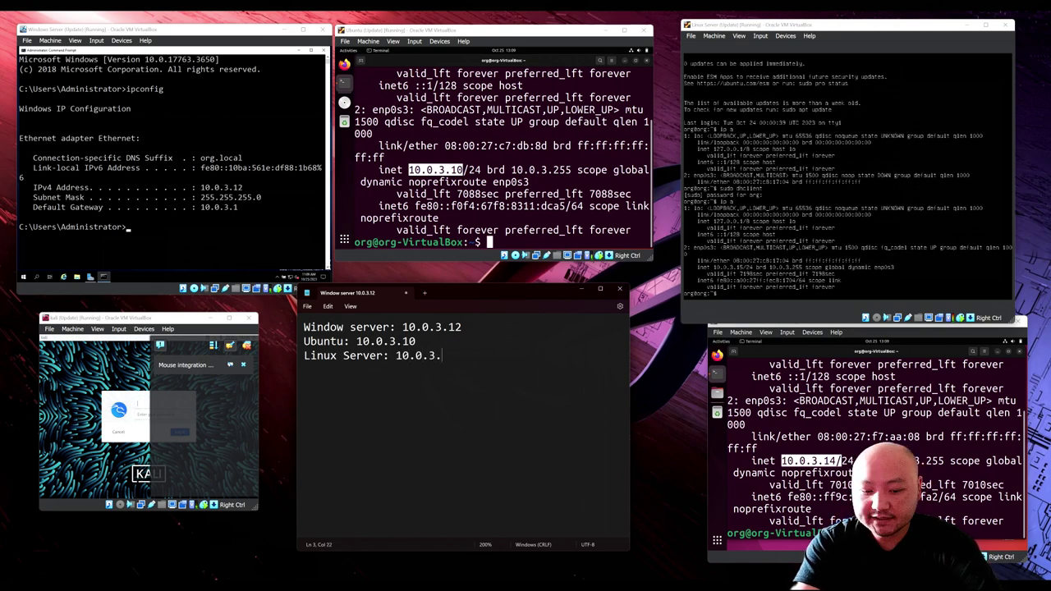
key("Return")
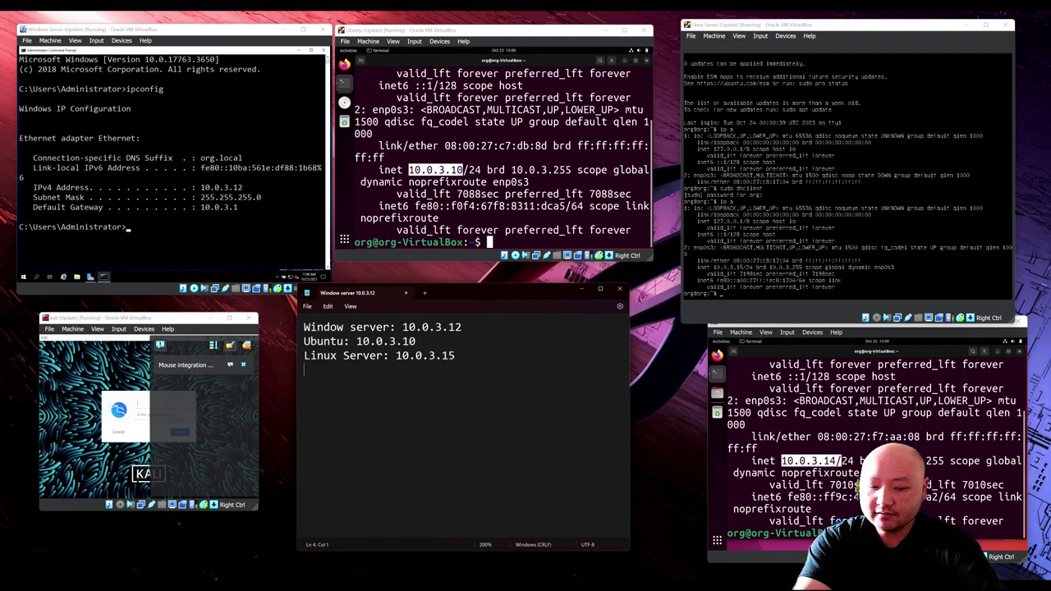
type("Un")
key("BackSpace")
type("buntu ")
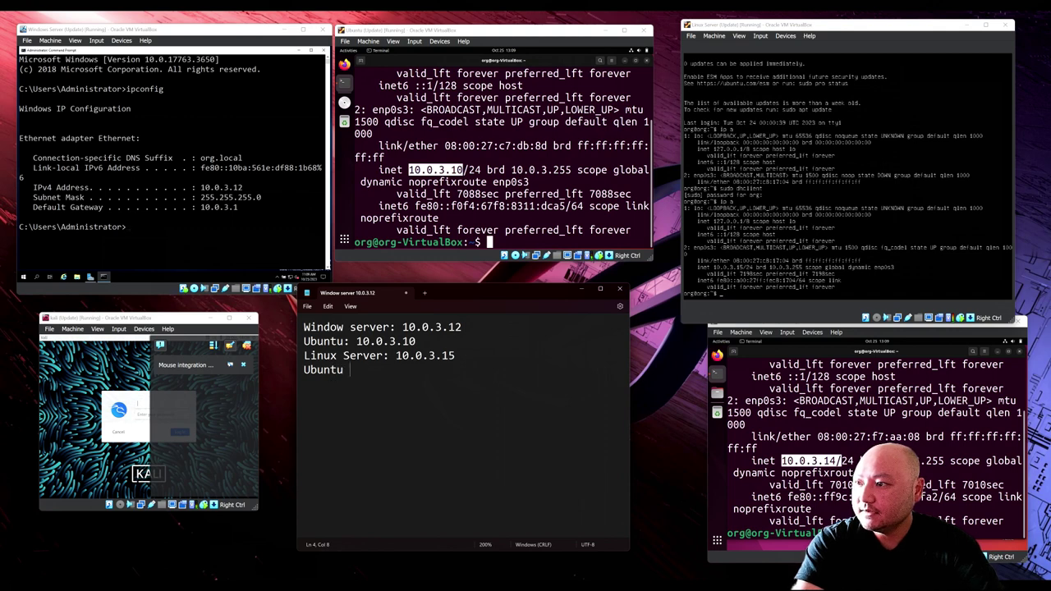
type("EL")
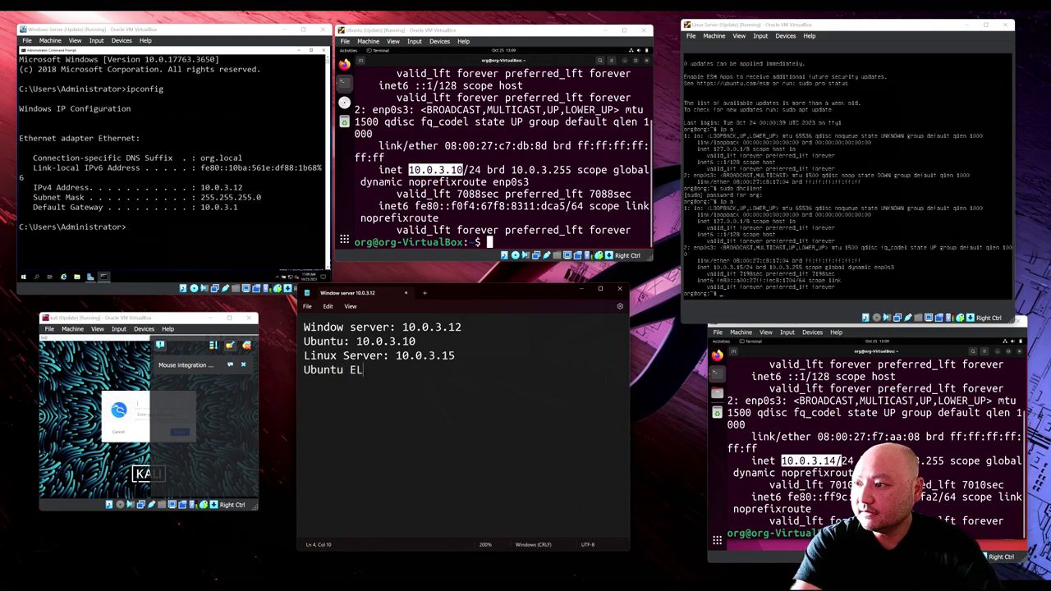
type("K: 10.0.3")
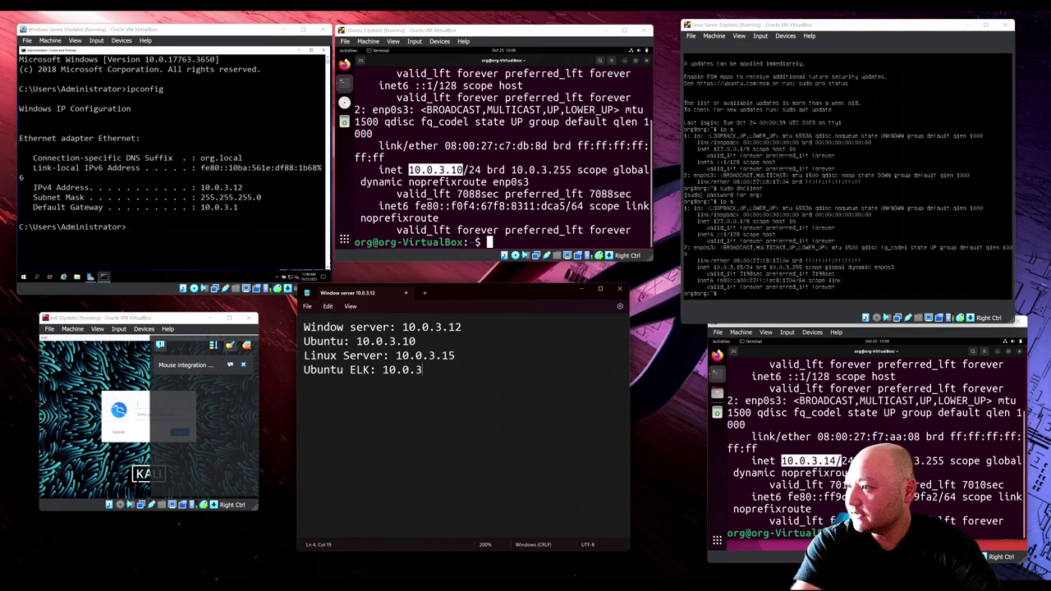
type(".14")
key("Return")
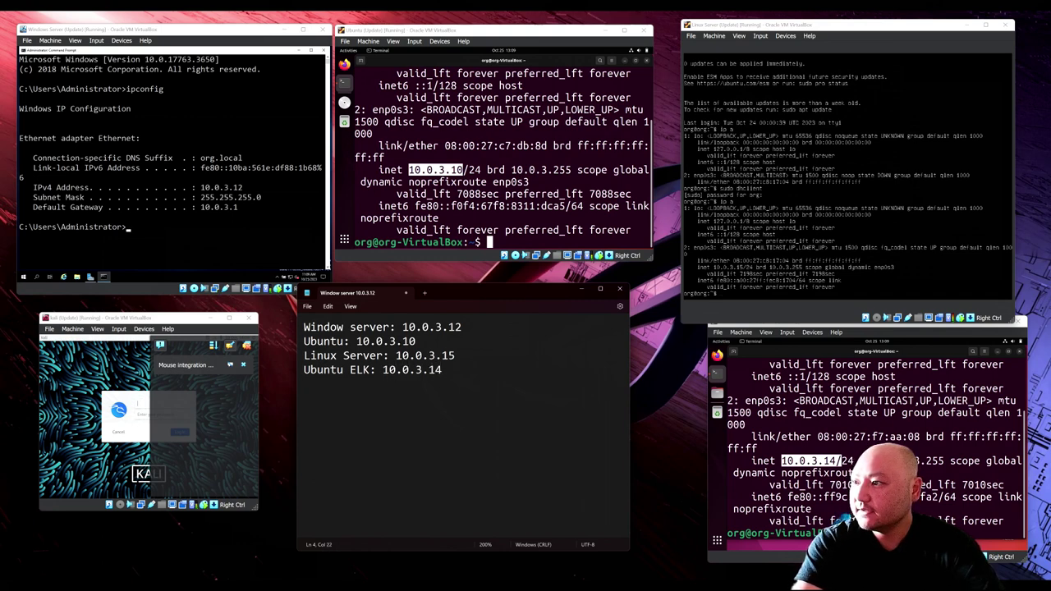
Step: Log in to the Kali machine as user kali
left_click(127, 386)
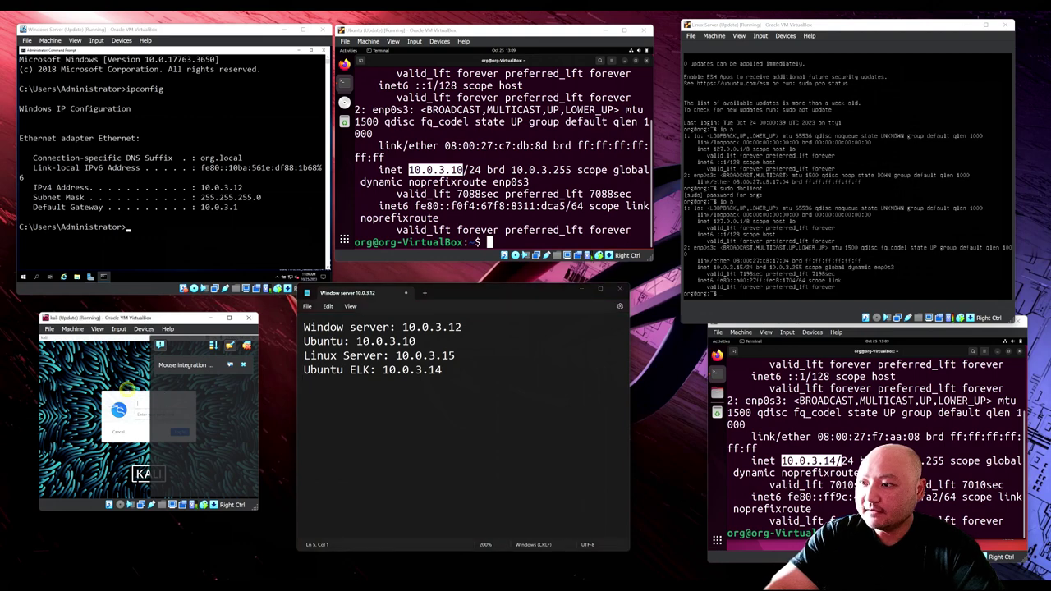
type("ka")
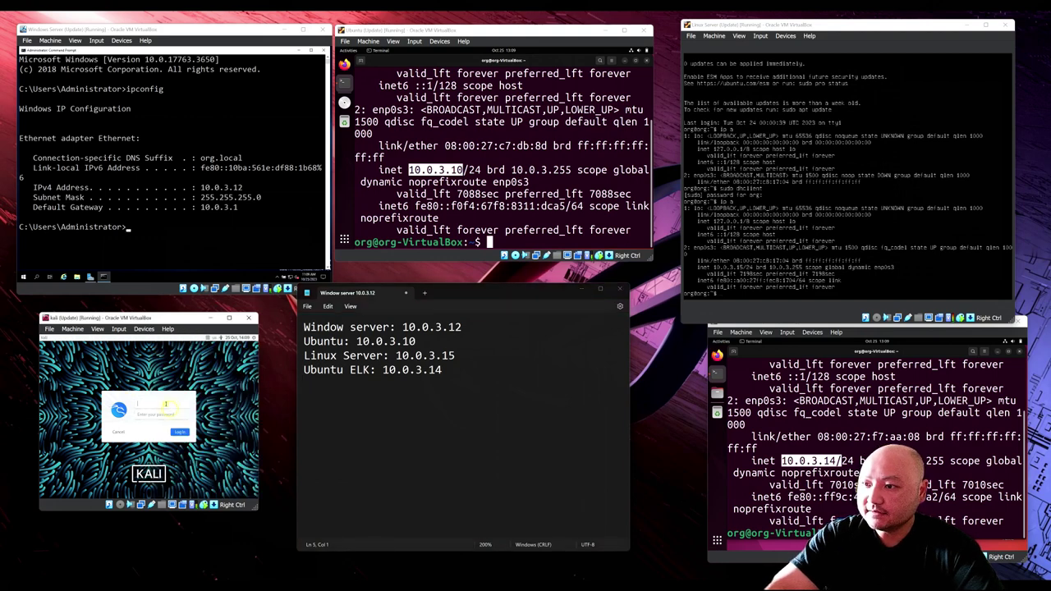
type("li")
key("Tab")
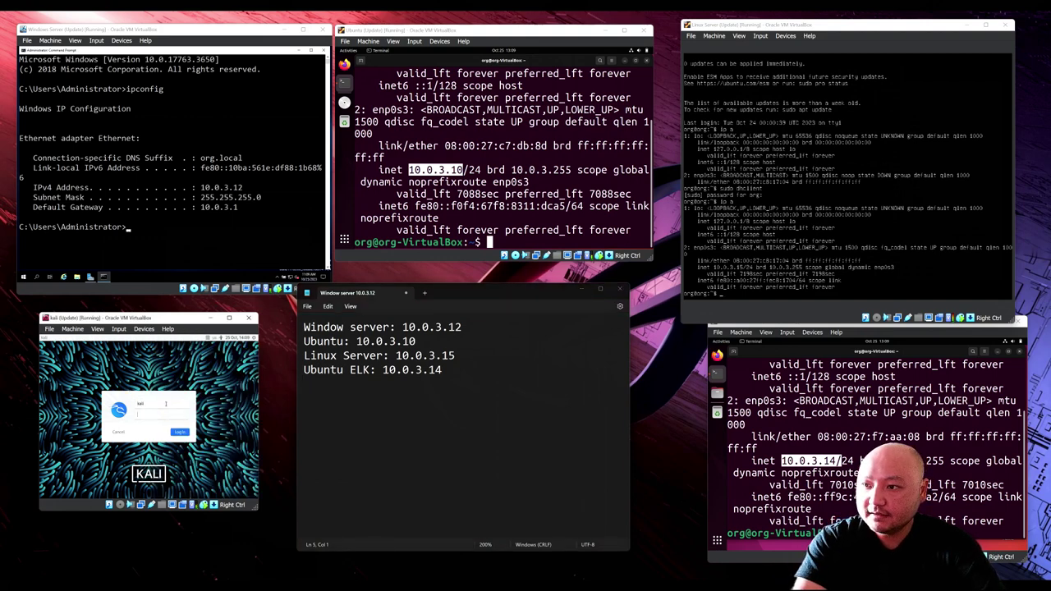
type("kali")
key("Return")
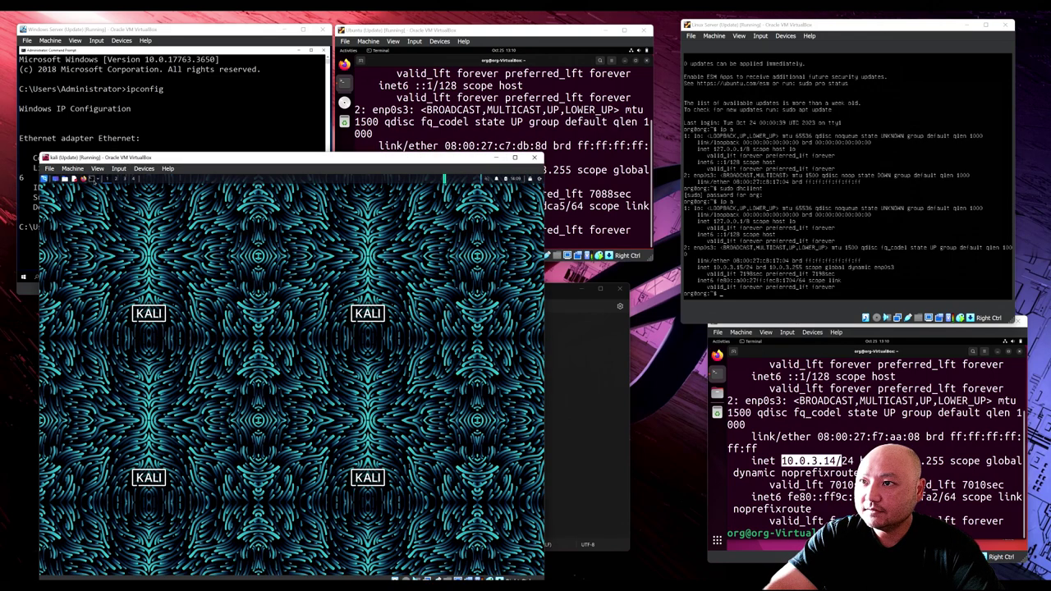
Step: Run ip a in an enlarged Kali terminal, showing eth0 on the 10.0.3.x/24 network
left_click(93, 179)
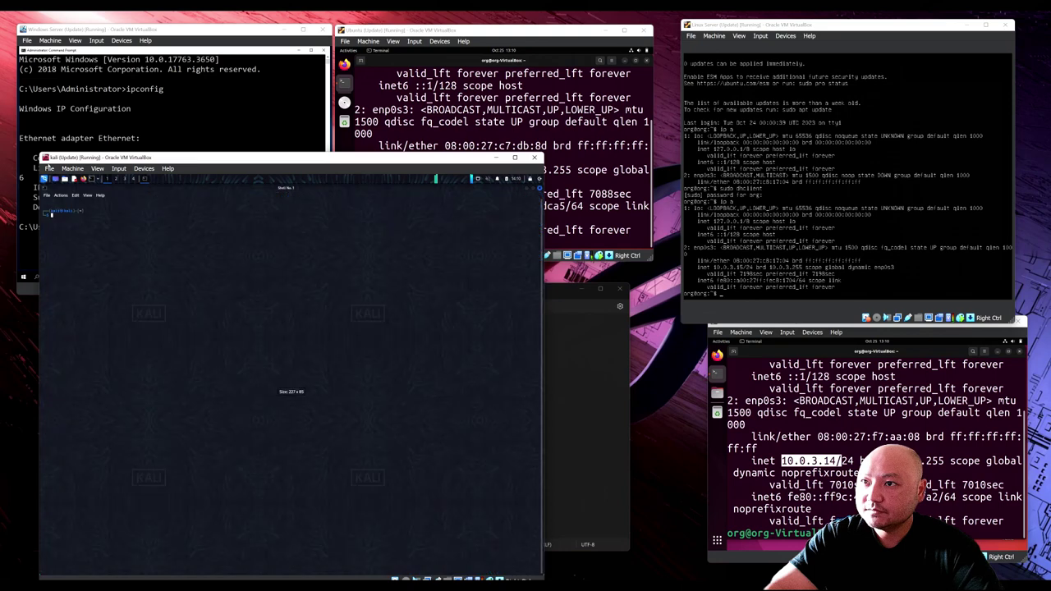
key("ctrl+plus")
key("ctrl+plus")
key("ctrl+plus")
key("ctrl+plus")
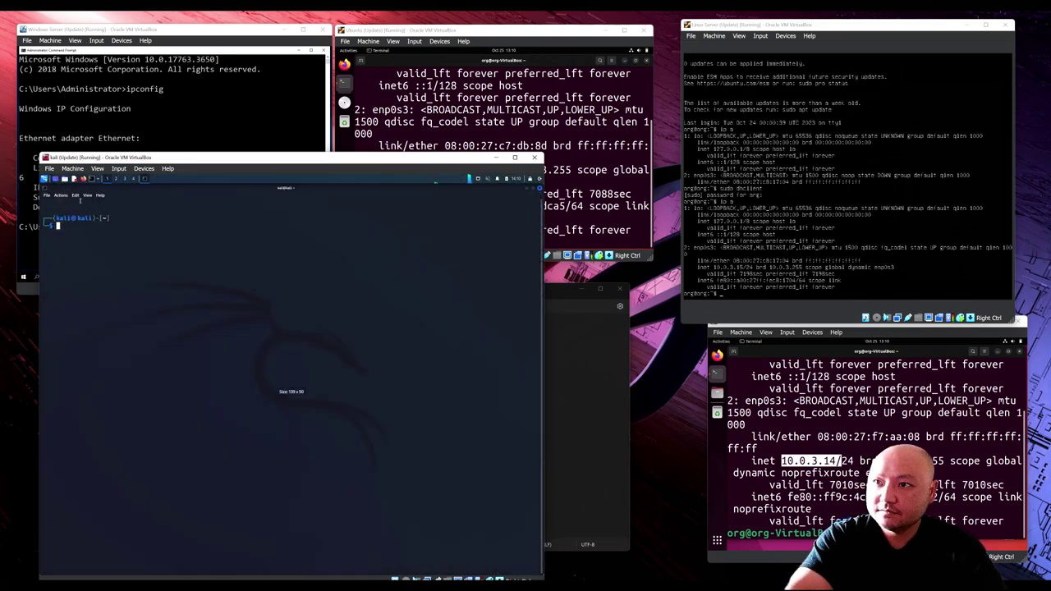
type("ip a")
key("Return")
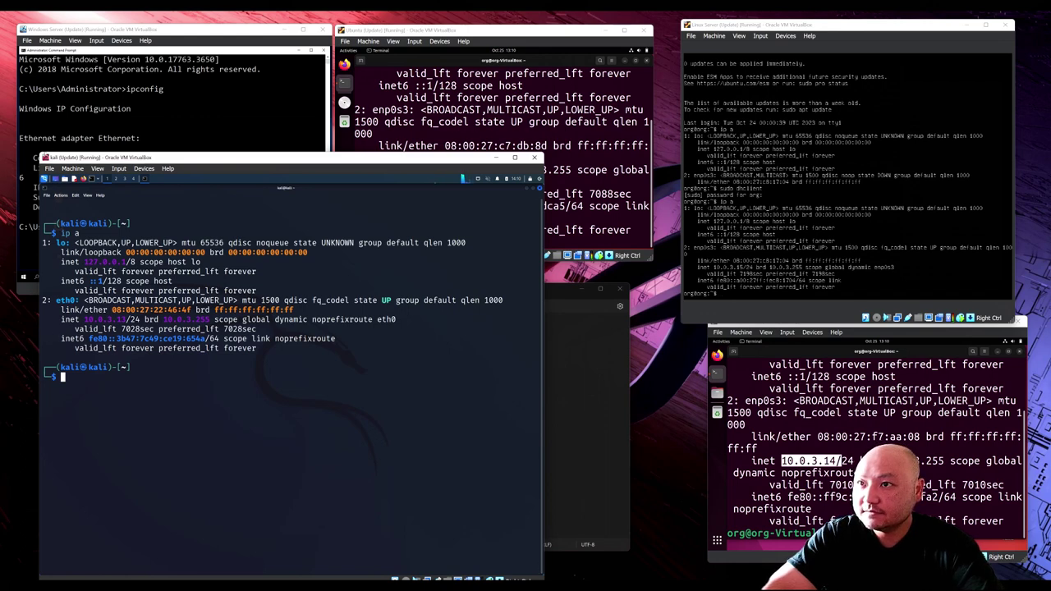
Step: Restore and reposition the Kali window, then add 'Kali: 10.0.3.13' to the Notepad list
left_click(38, 156)
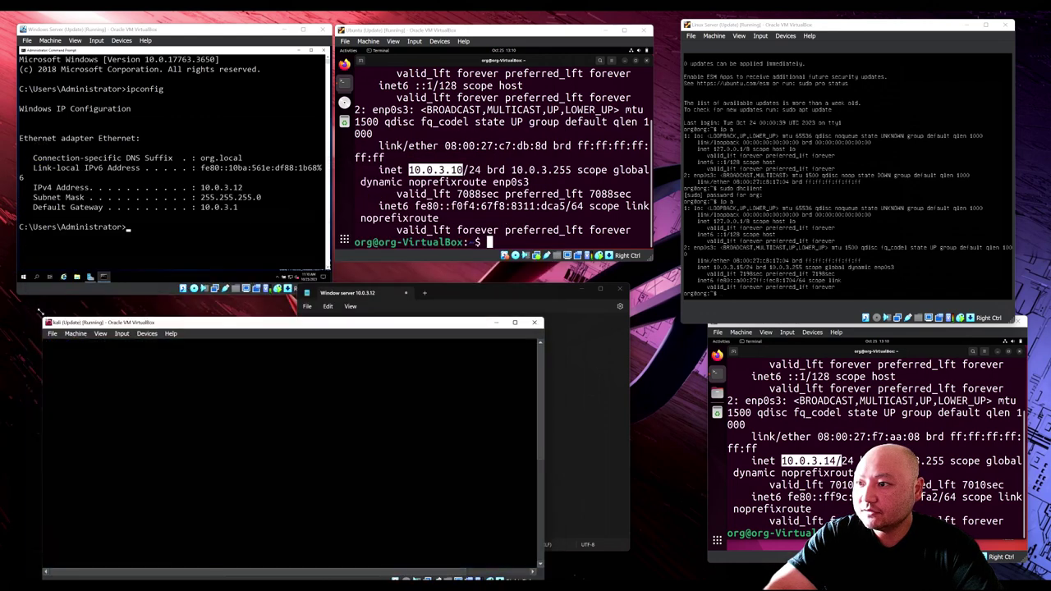
left_click_drag(140, 318, 120, 302)
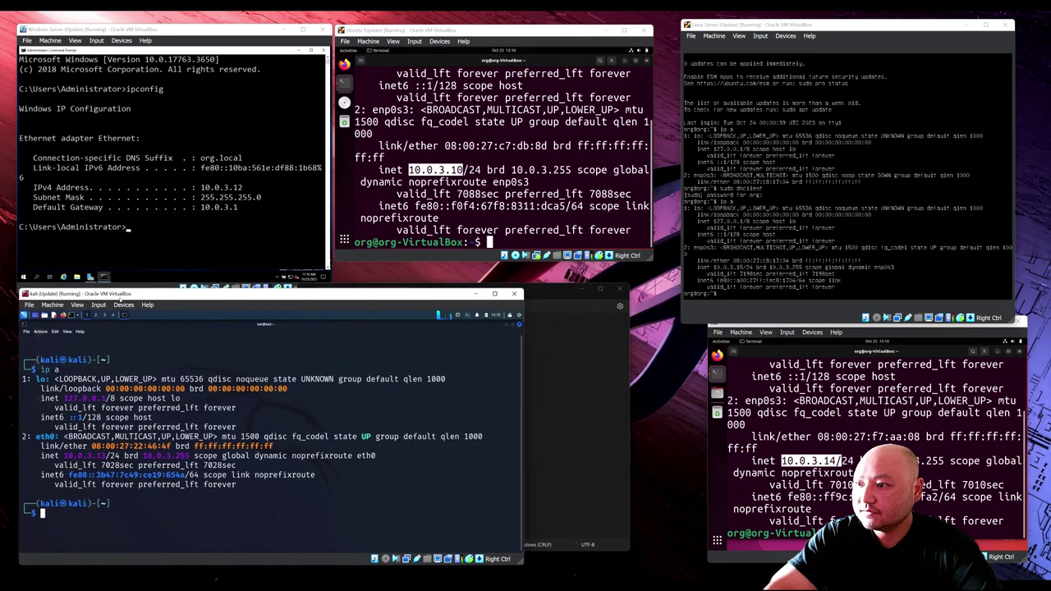
left_click(569, 392)
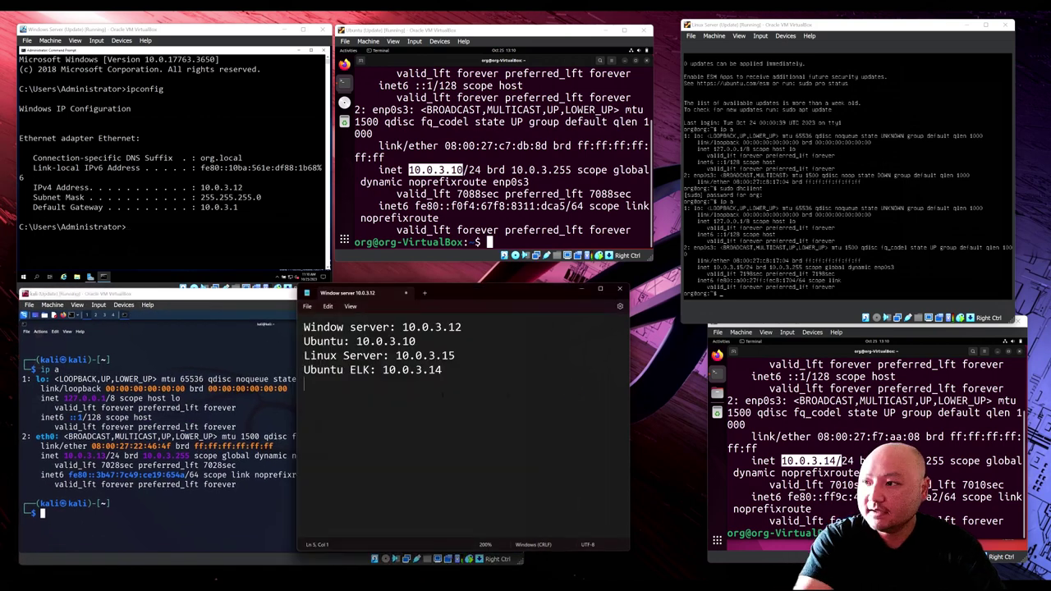
type("Kali: ")
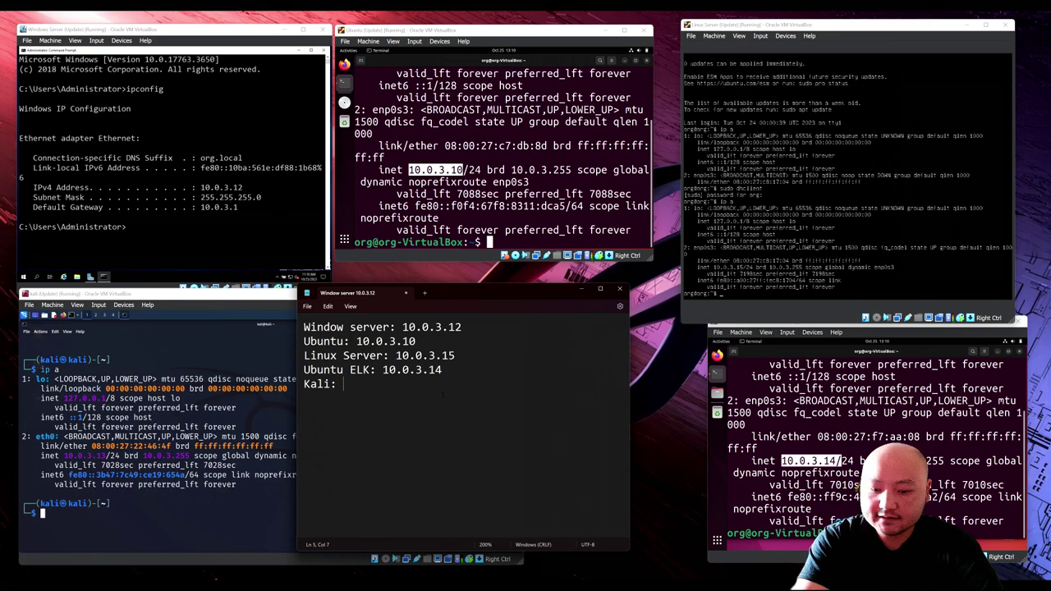
type("10.0.3.13")
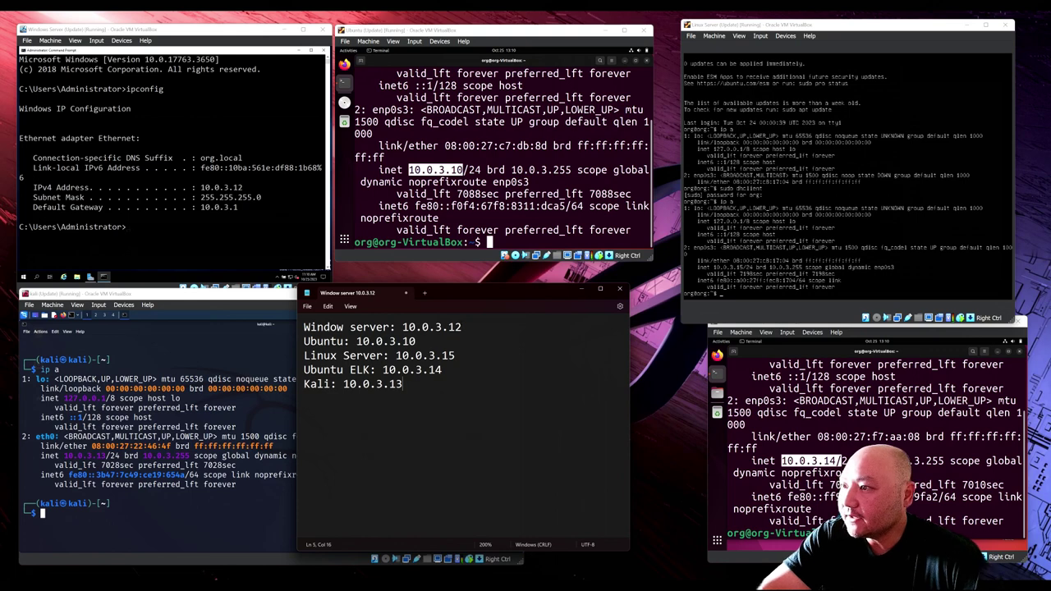
Step: Review the recorded IP entries, select the Kali line, and bring the Kali window forward
left_click(456, 326)
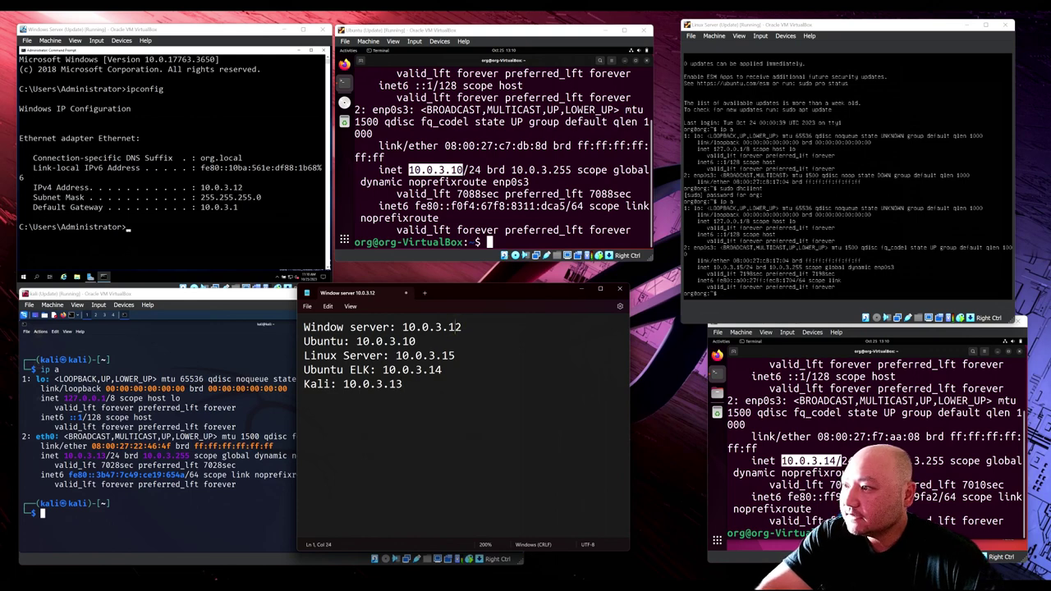
left_click(448, 355)
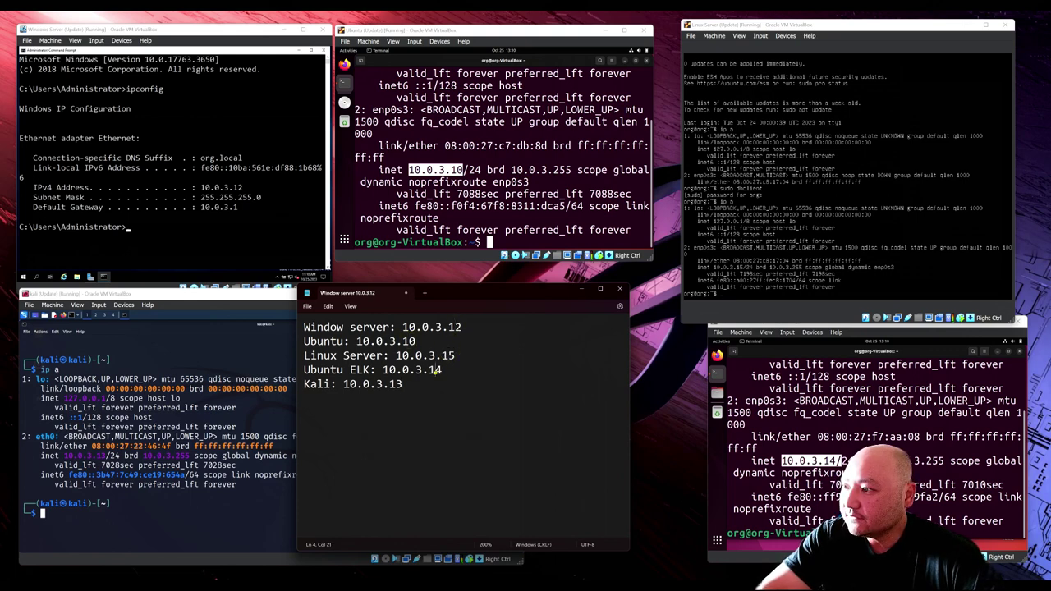
left_click(400, 384)
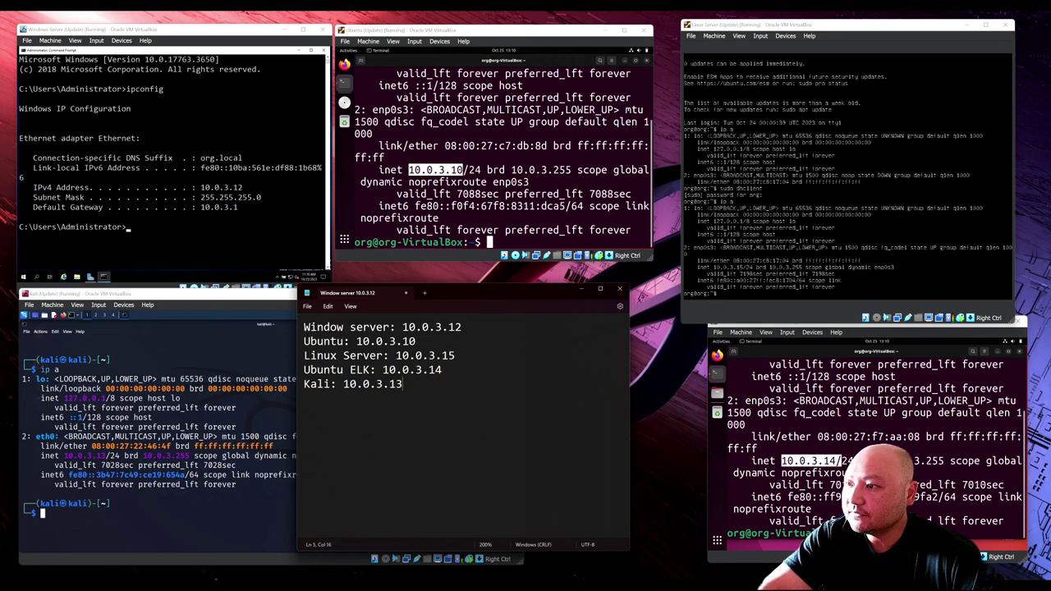
left_click_drag(430, 294, 549, 295)
left_click_drag(463, 383, 363, 383)
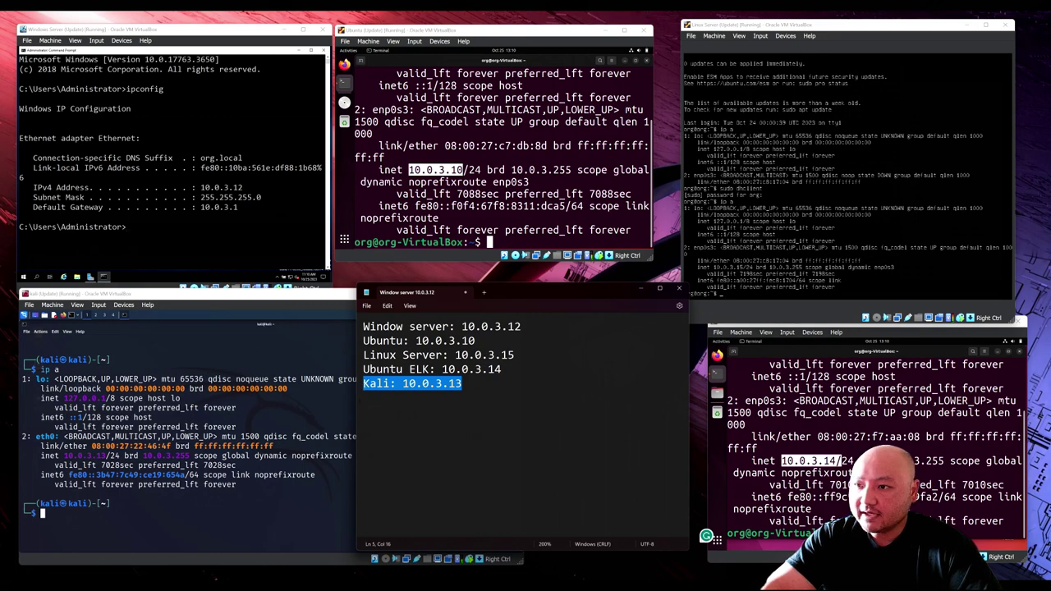
left_click(239, 378)
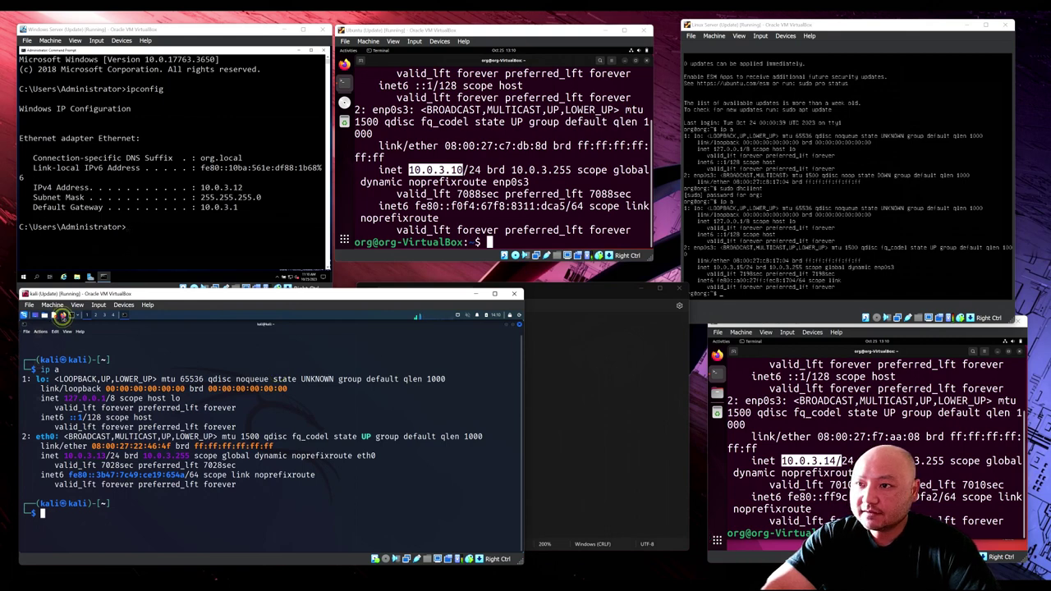
Step: Launch Firefox in the Kali VM and load the pfSense login page at 10.0.2.30
left_click(62, 315)
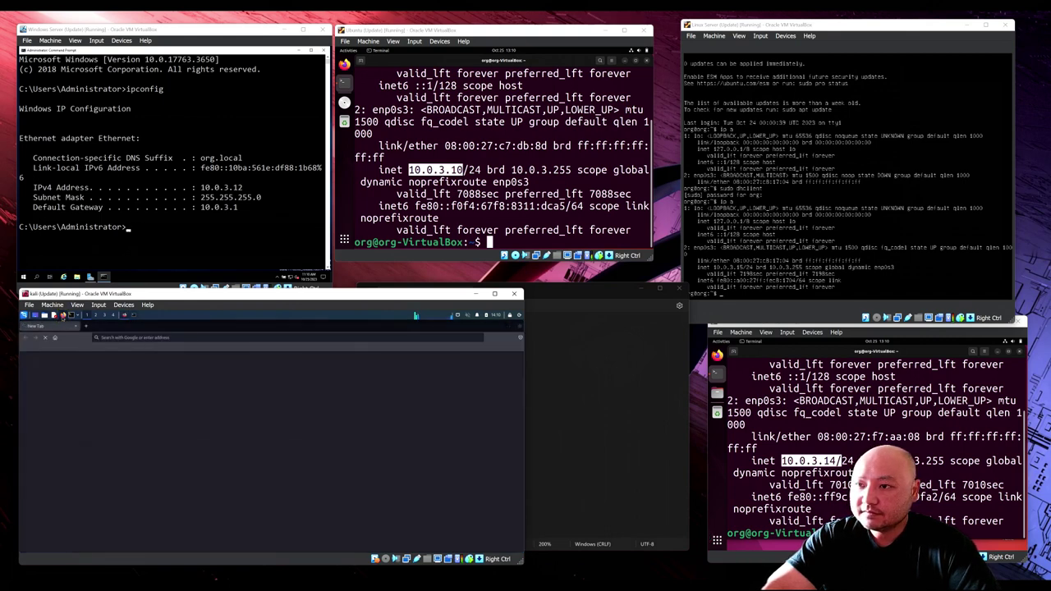
left_click(132, 337)
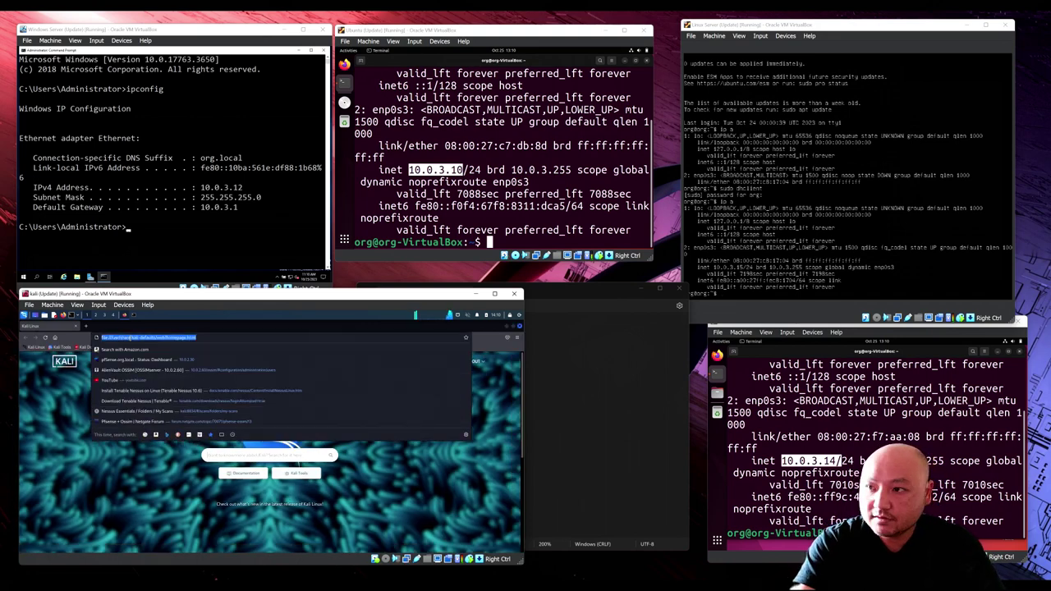
type("10.0.2.30")
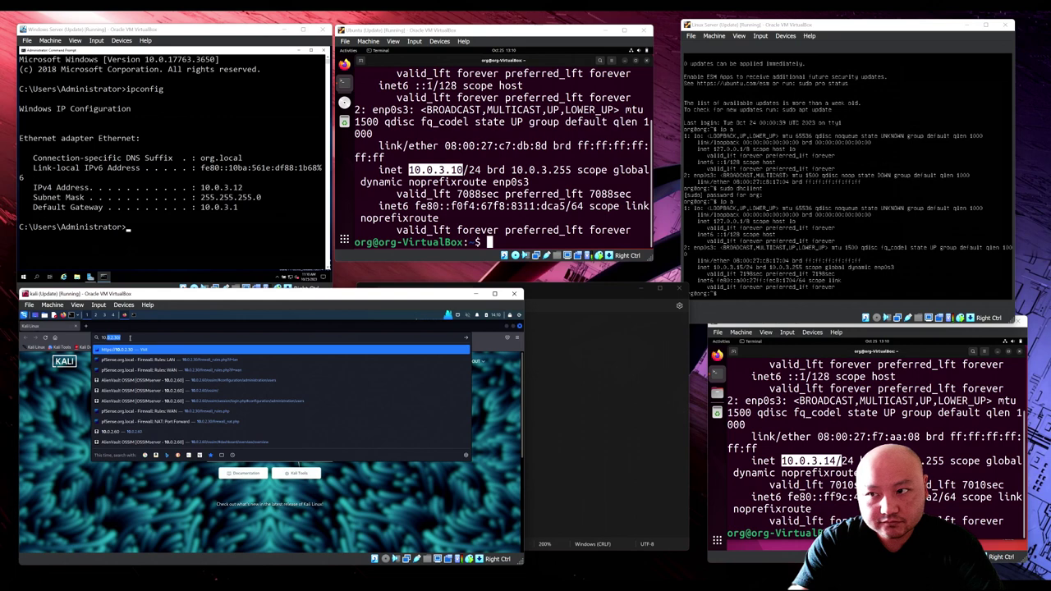
left_click(130, 337)
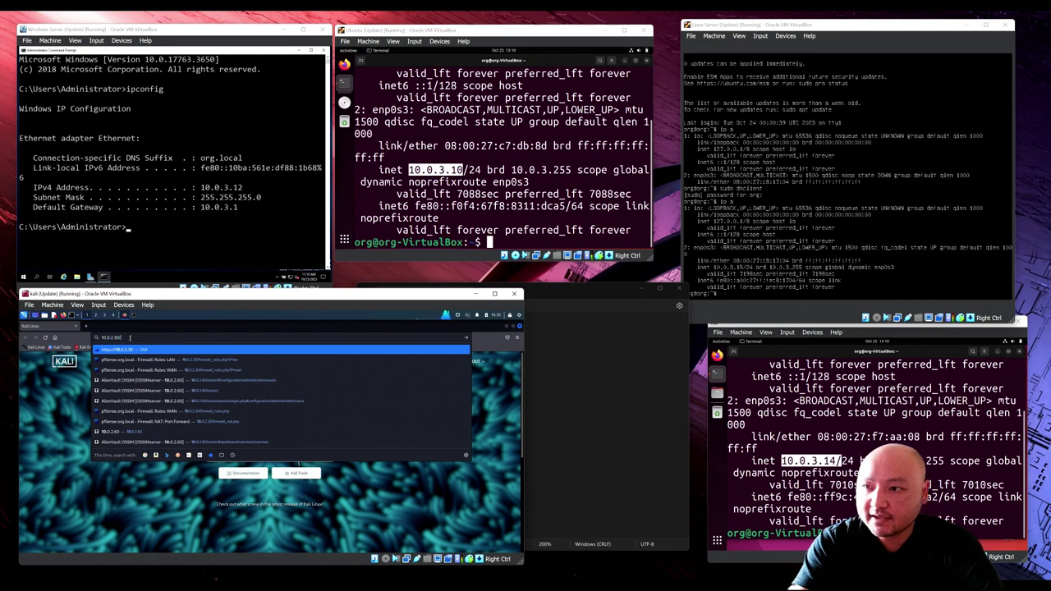
key("Return")
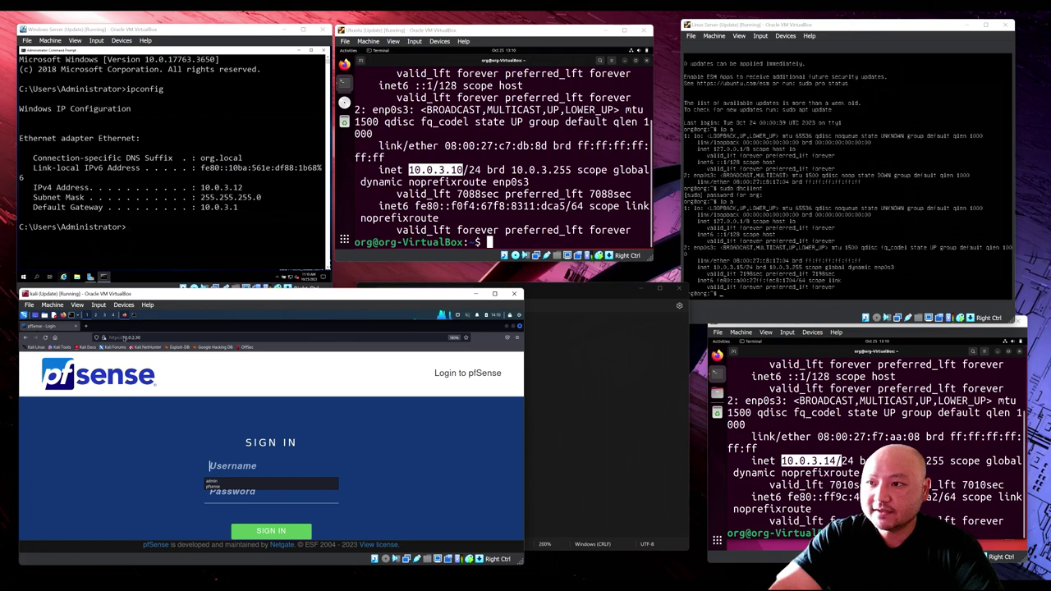
Step: Sign in to pfSense with the saved administrator username and its password
left_click(235, 482)
left_click(232, 492)
type("password")
key("BackSpace")
key("BackSpace")
key("BackSpace")
key("BackSpace")
key("BackSpace")
key("BackSpace")
key("BackSpace")
key("BackSpace")
type("************")
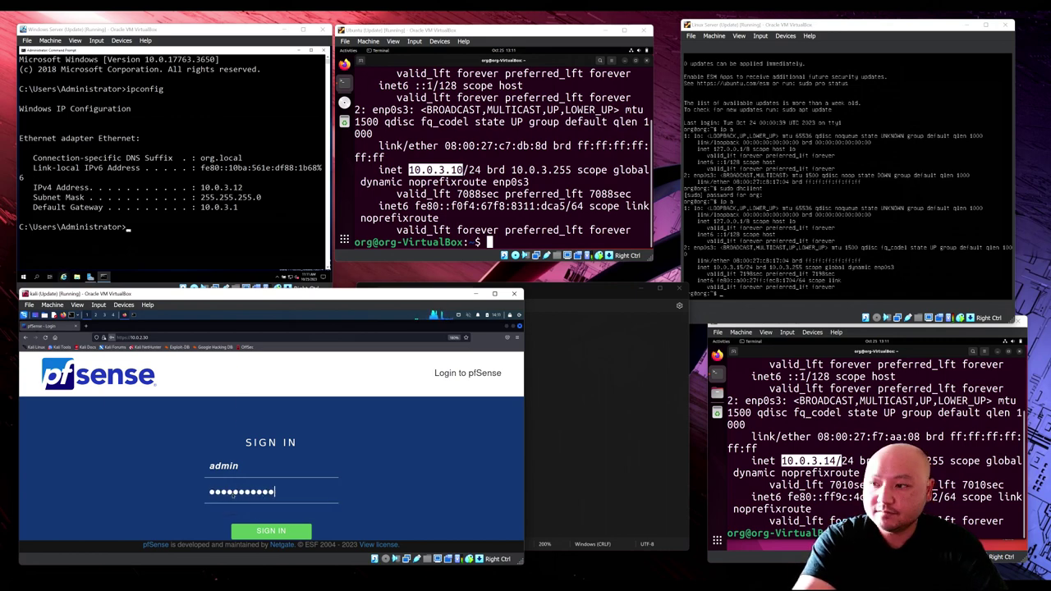
key("Return")
Step: Dismiss the save-password prompt, open Status > DHCP Leases, and enlarge the Kali window to see the leases
left_click(187, 417)
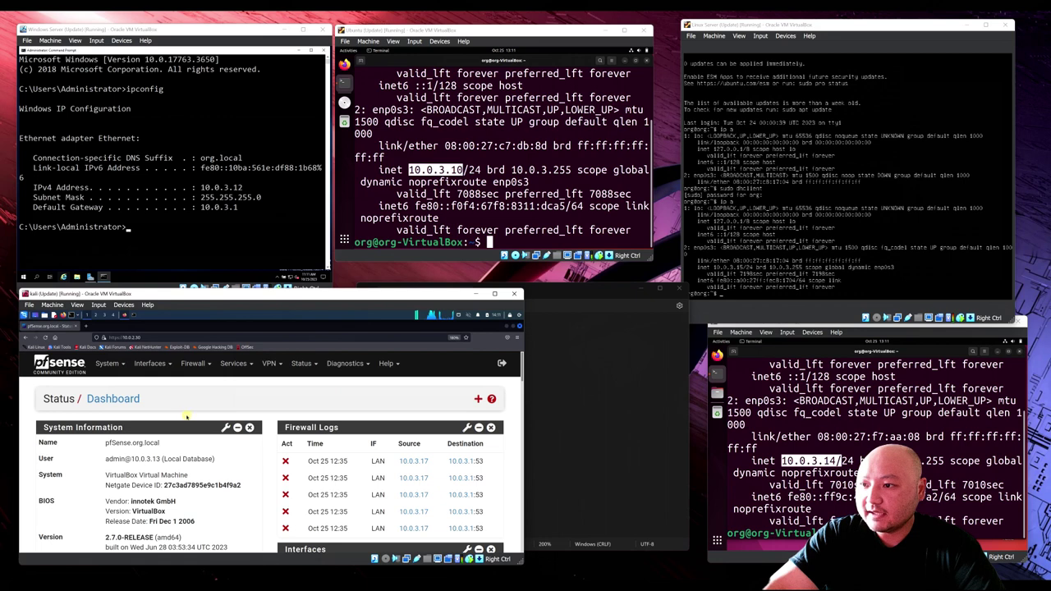
left_click(302, 362)
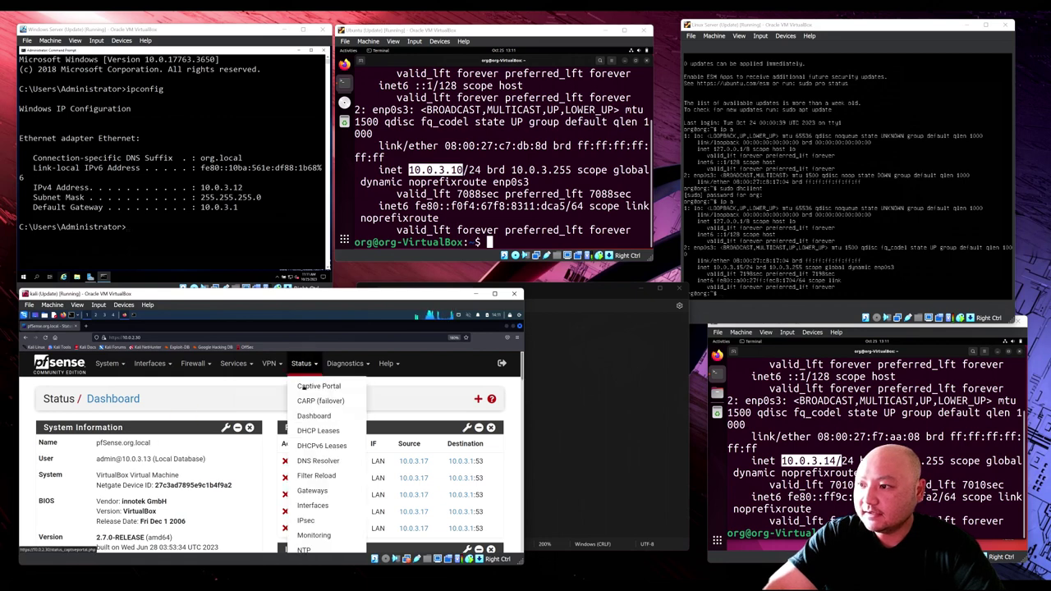
left_click(323, 433)
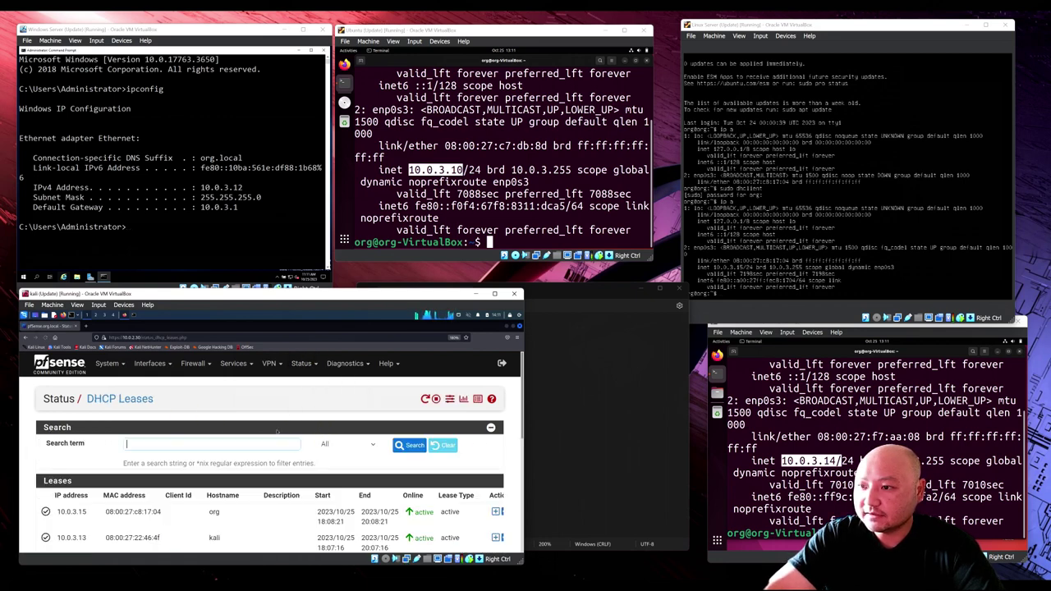
scroll(276, 433, "down", 5)
scroll(274, 430, "up", 3)
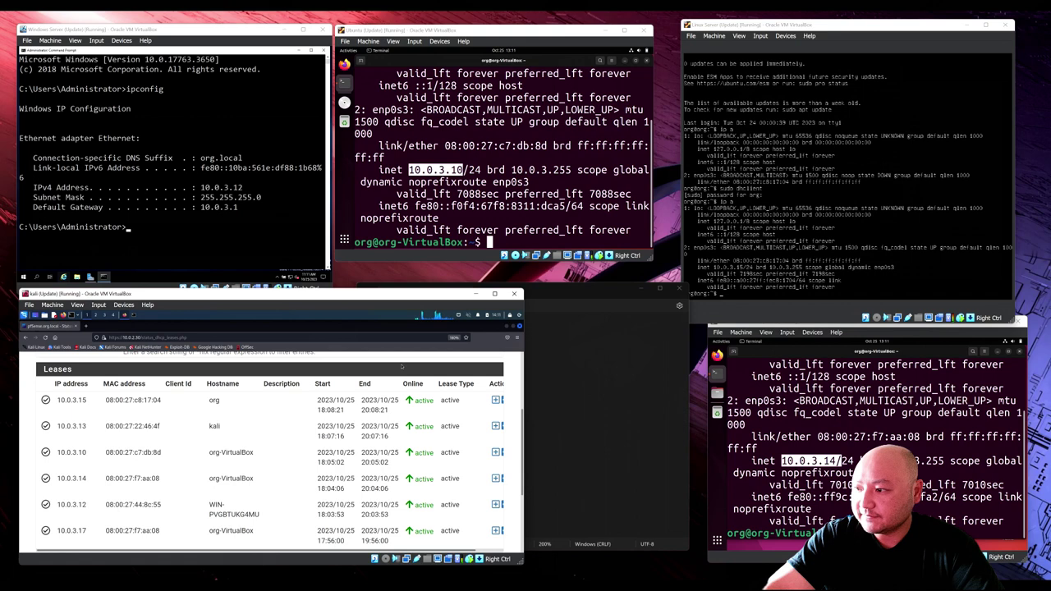
left_click_drag(345, 290, 345, 221)
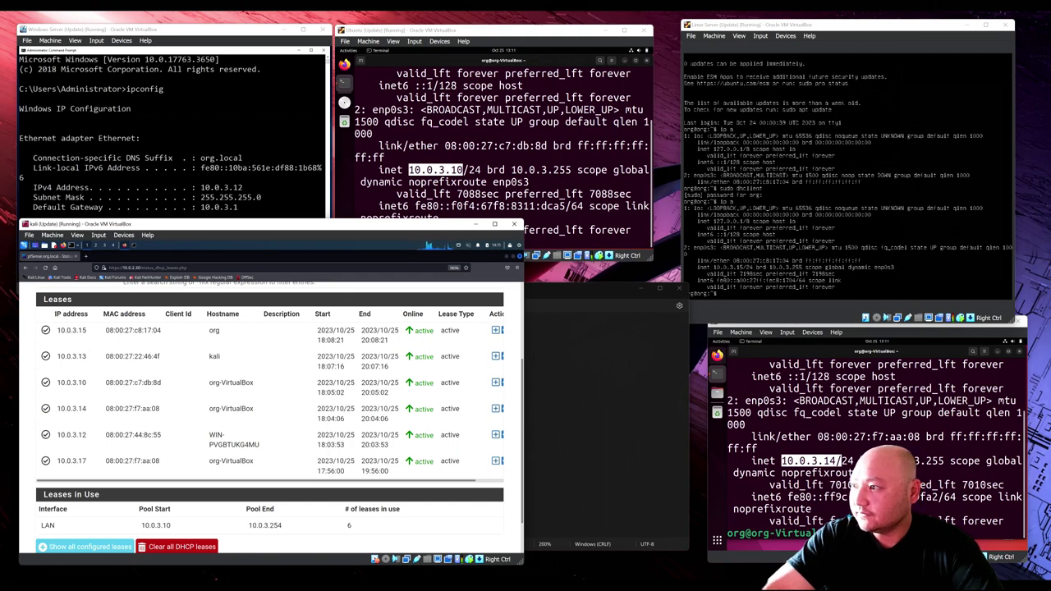
mouse_move(339, 230)
left_mouse_down()
mouse_move(520, 206)
mouse_move(335, 225)
left_mouse_up()
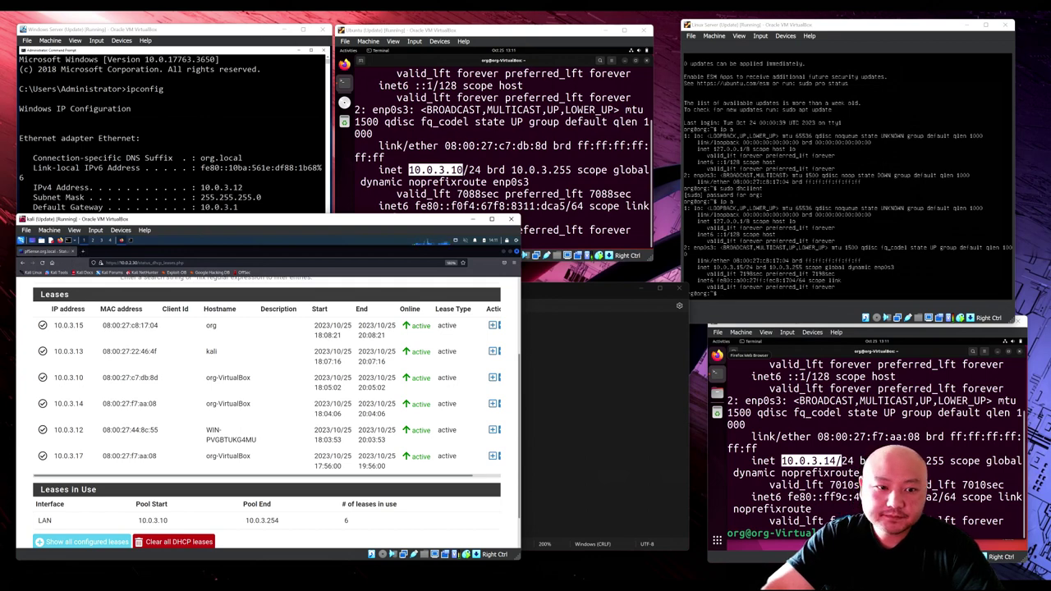
Step: Try loading the Nessus page at 10.0.3.13 in Firefox, which fails with Unable to connect
key("super")
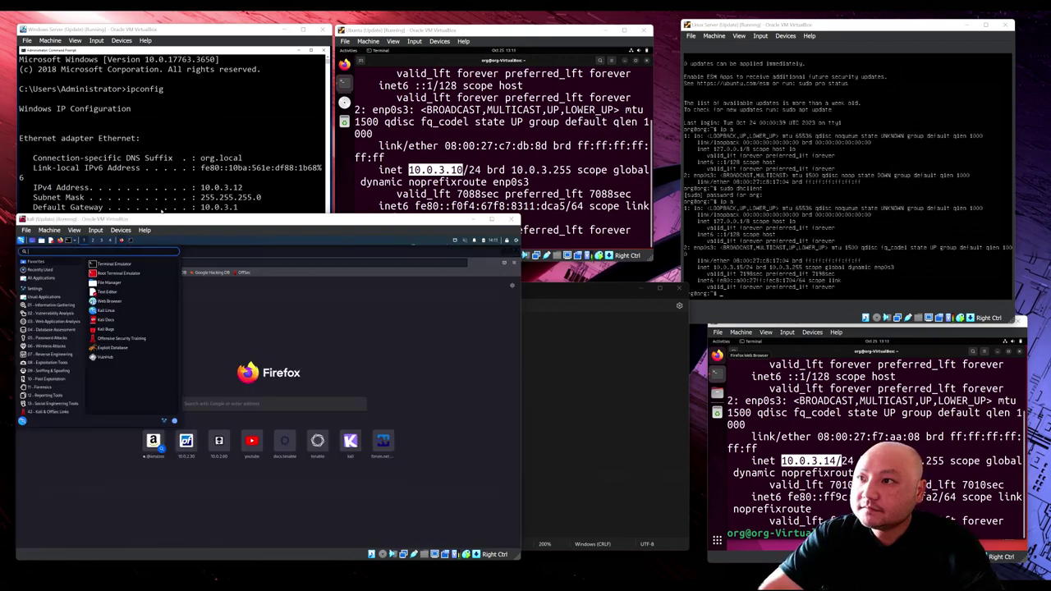
key("Escape")
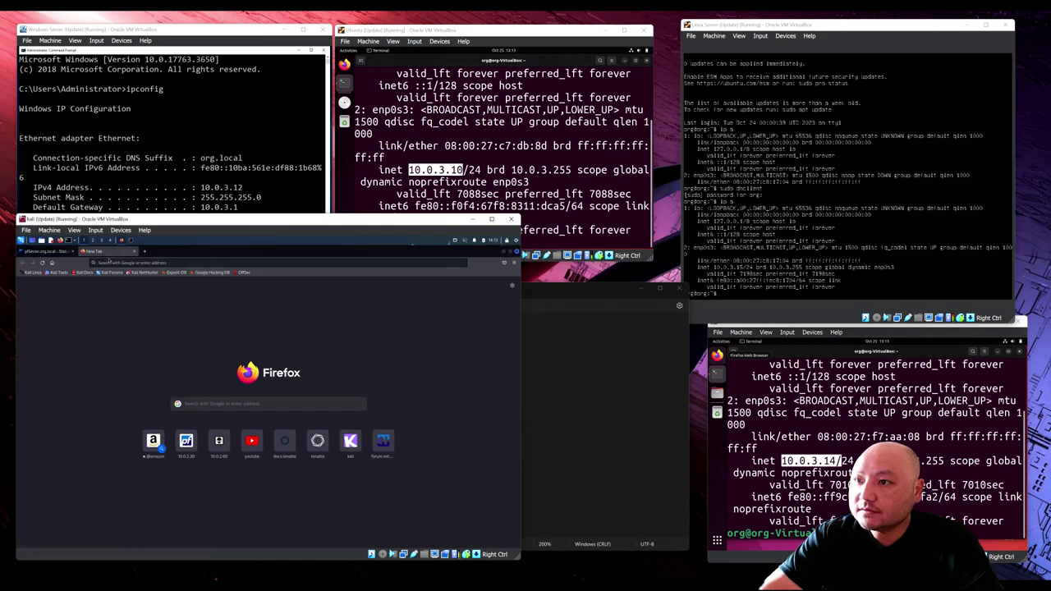
left_click(109, 261)
type("lo")
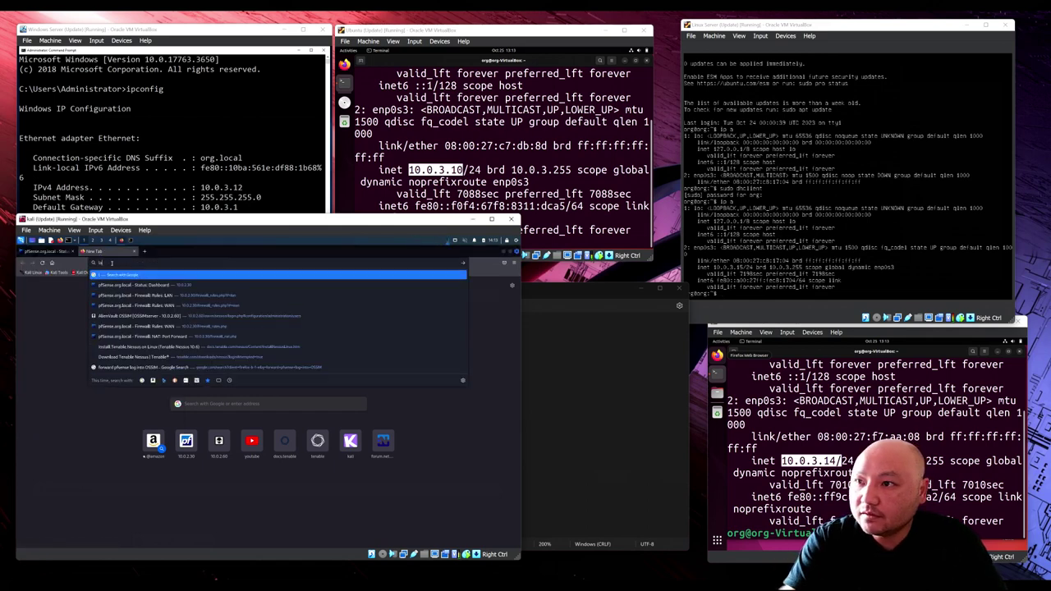
key("BackSpace")
key("BackSpace")
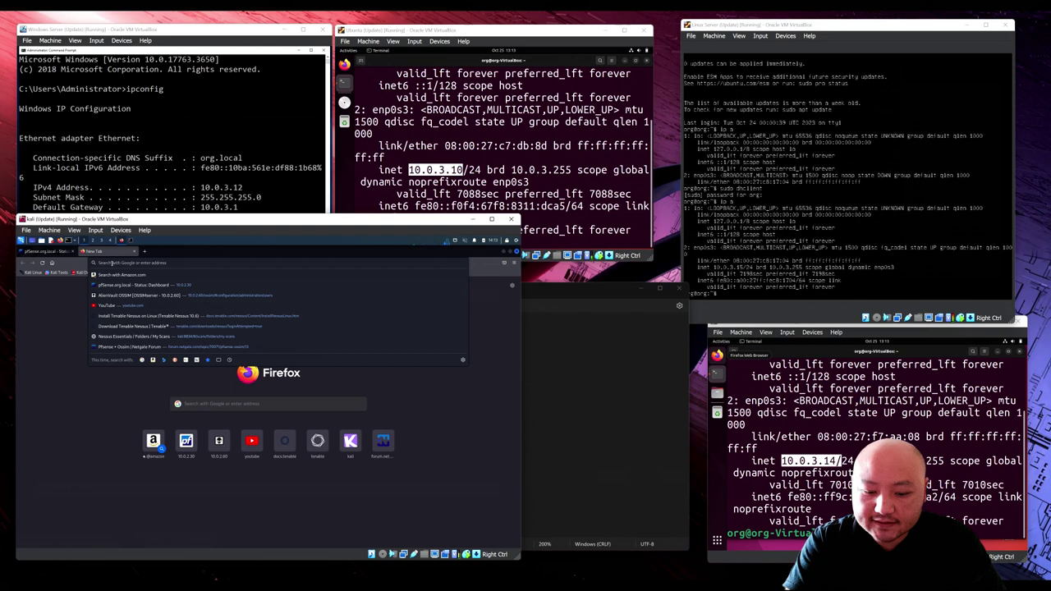
type("10.0.3.")
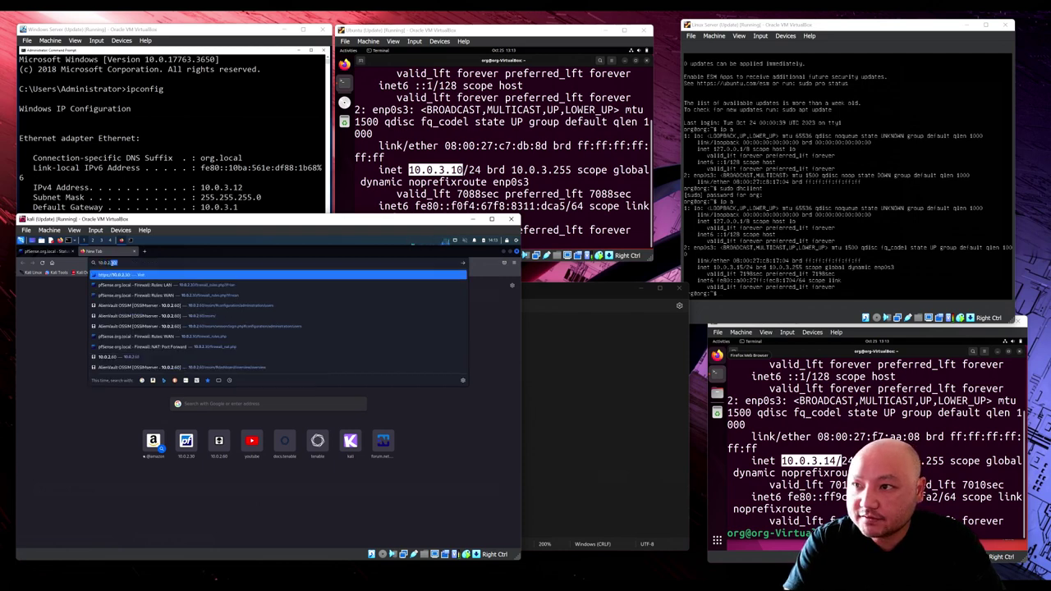
type("1")
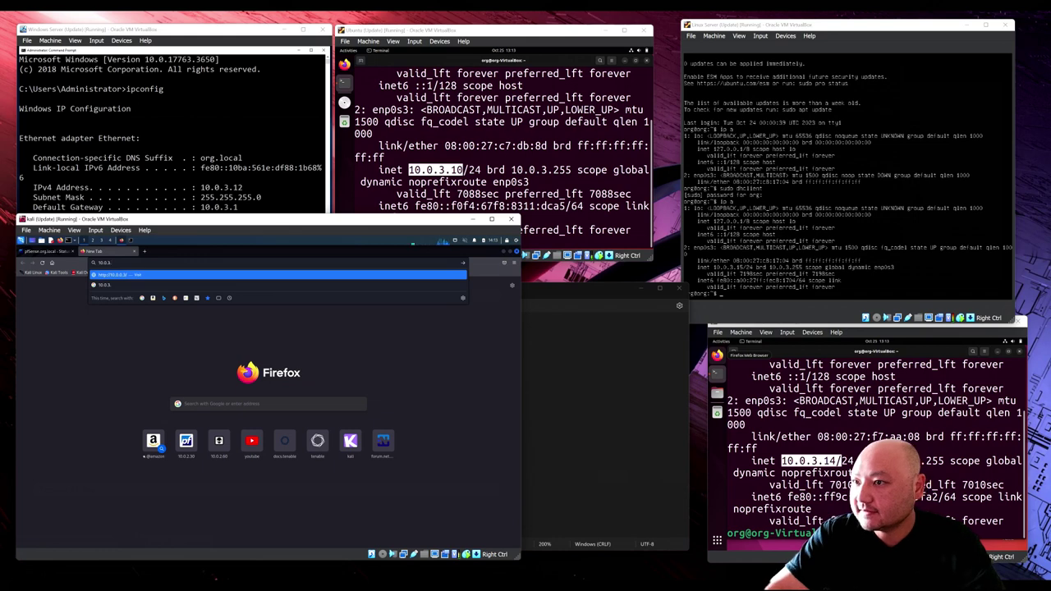
left_click(625, 424)
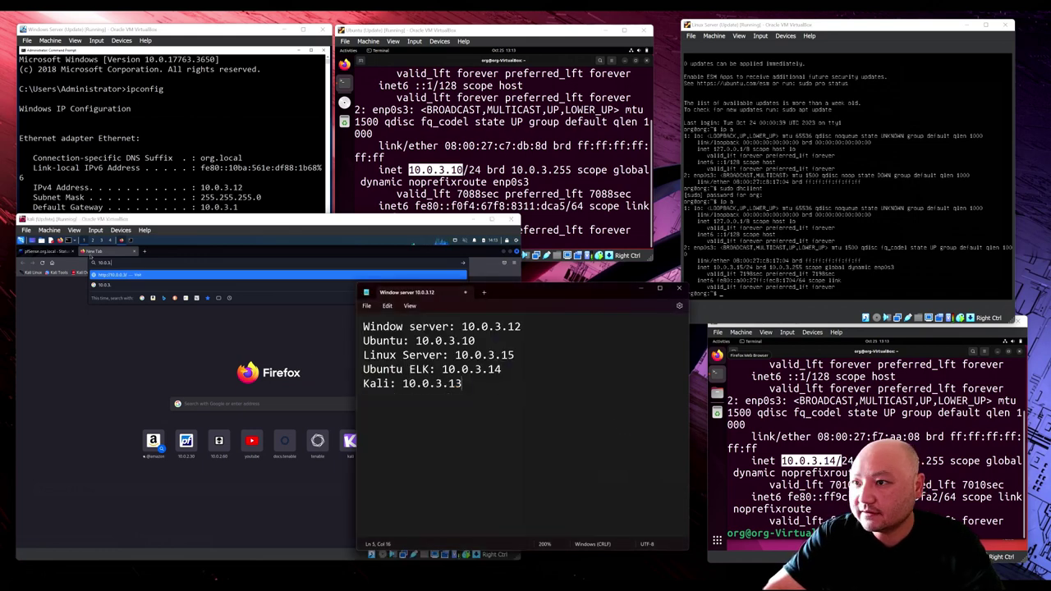
left_click(112, 260)
type("3")
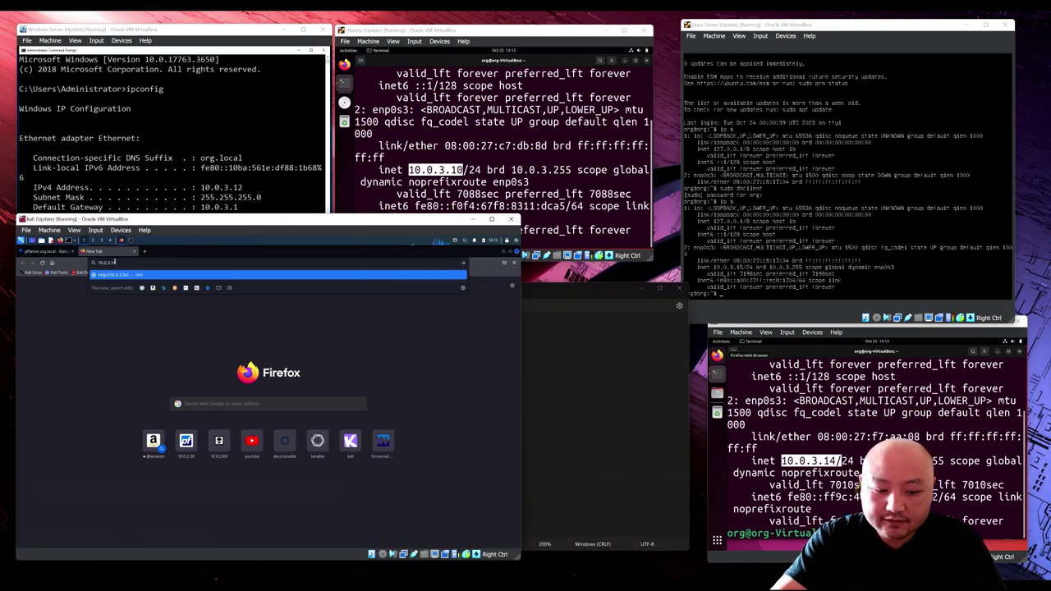
type(":8080")
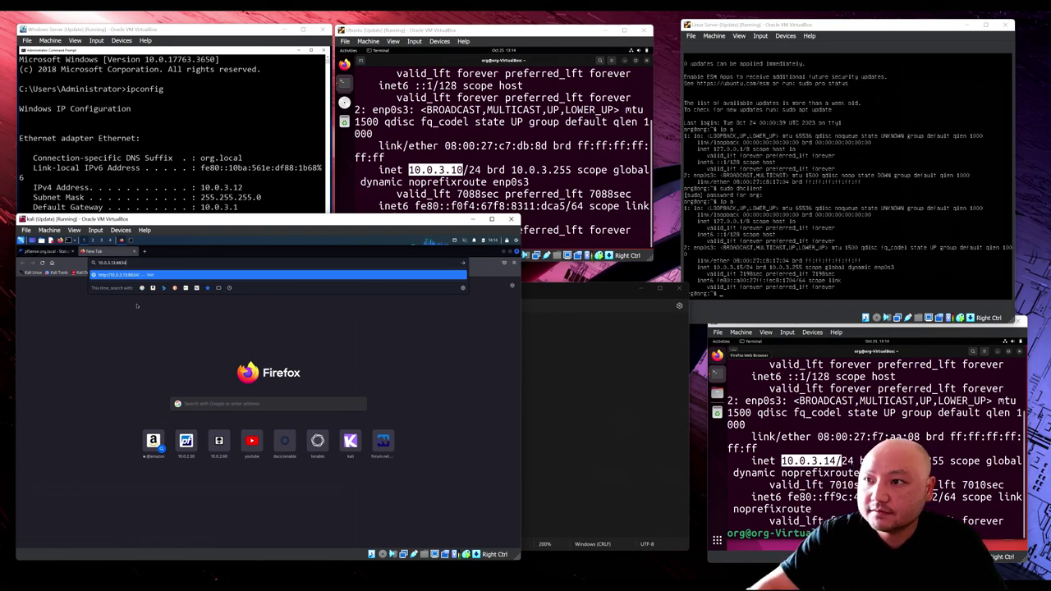
key("Return")
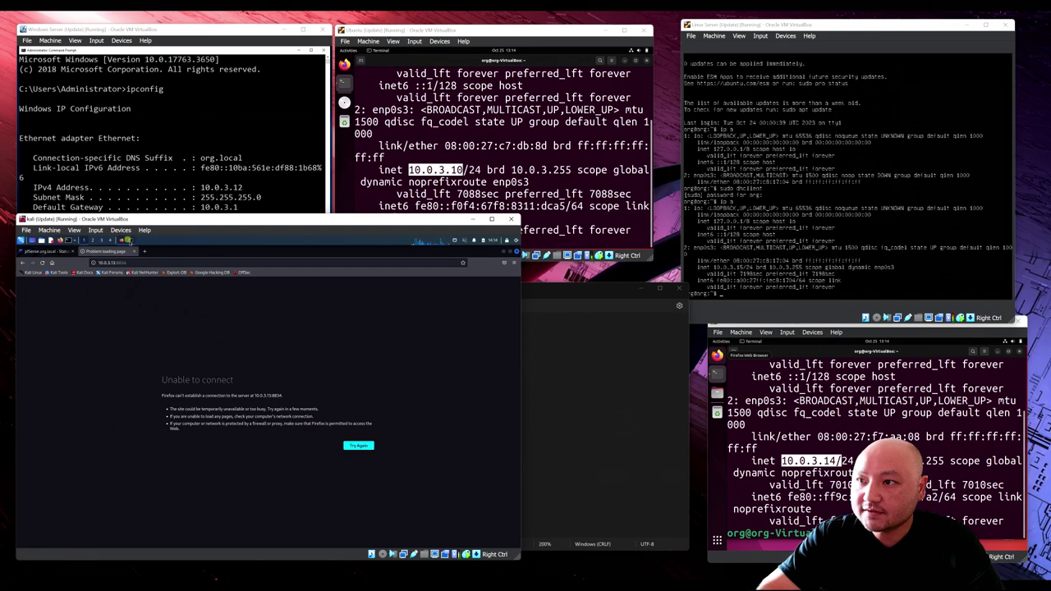
key("alt+Tab")
Step: Run 'sudo systemctl start nessusd.service' and enter the sudo password
type("syste")
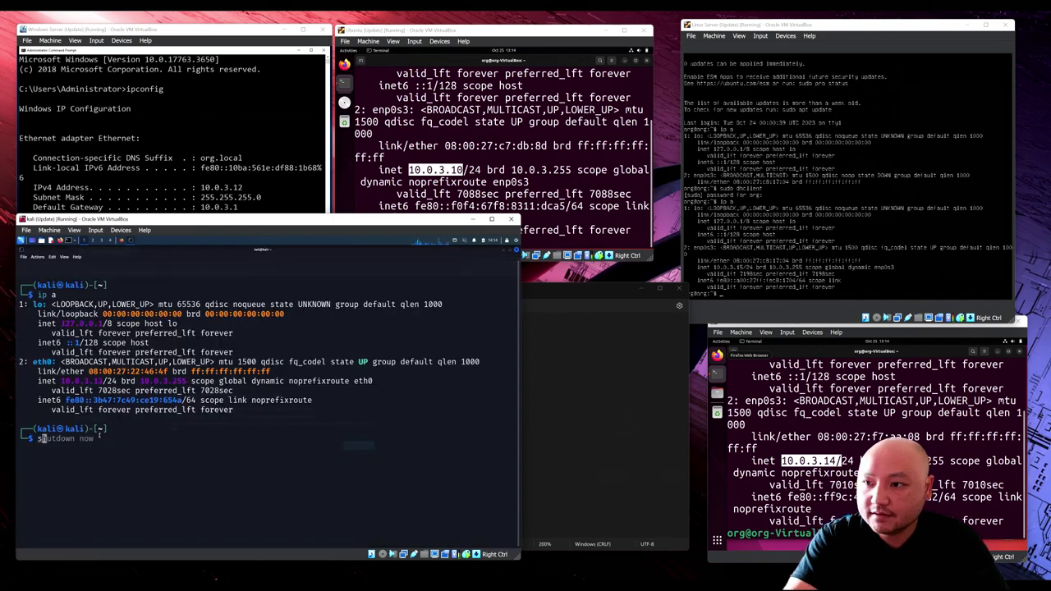
key("BackSpace")
key("BackSpace")
key("BackSpace")
key("BackSpace")
key("BackSpace")
type("sudo ")
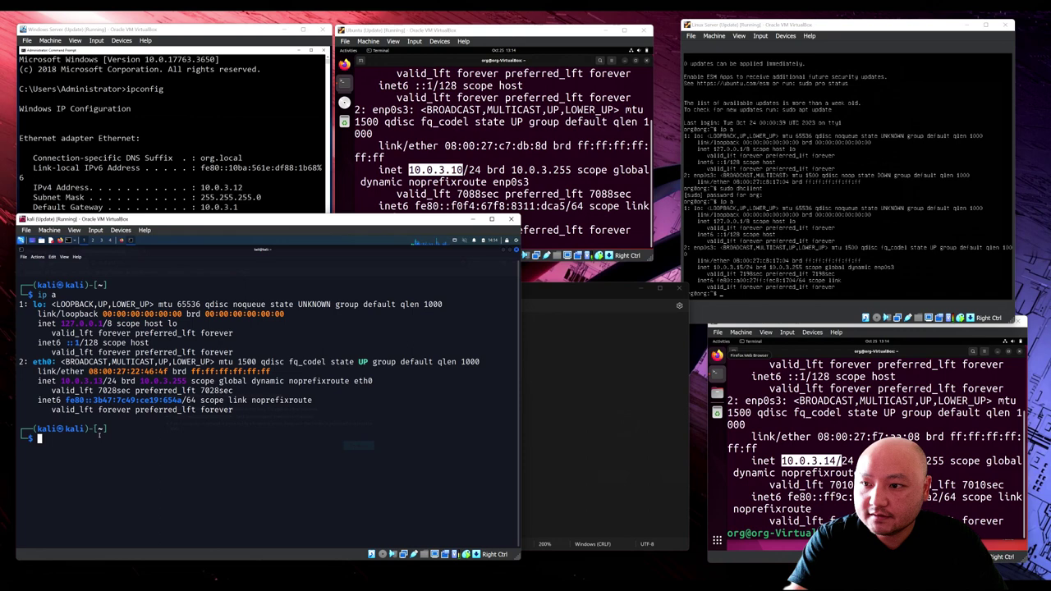
type("syst")
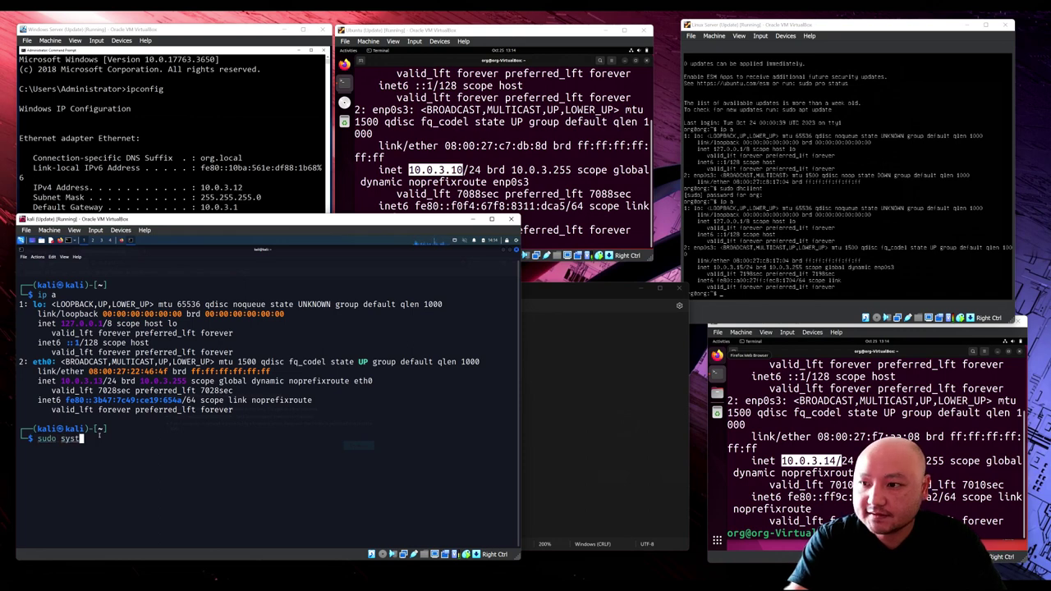
type("emctl ")
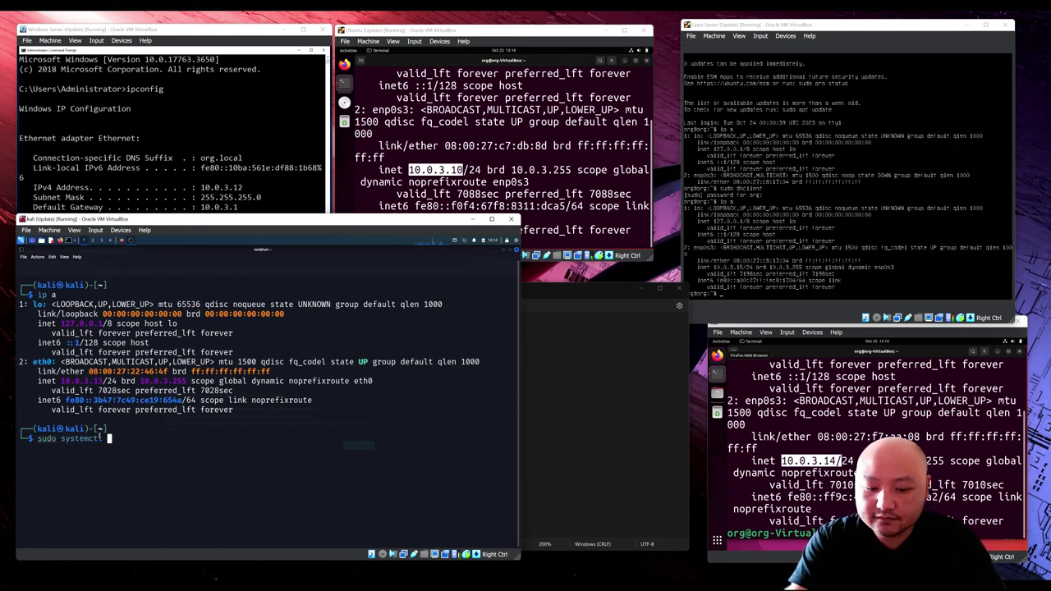
type("start nessusd.service")
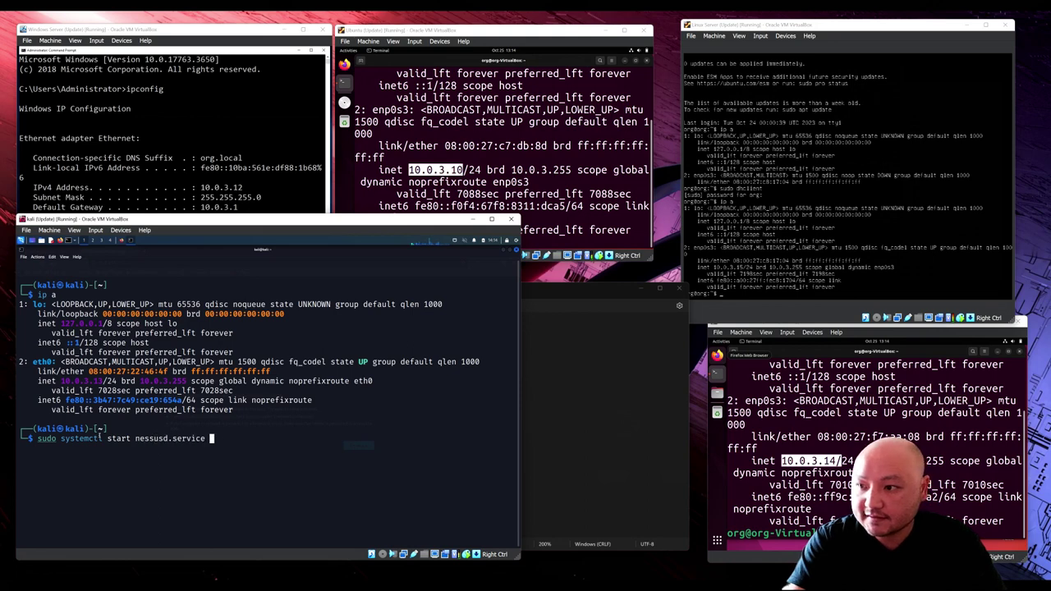
key("Return")
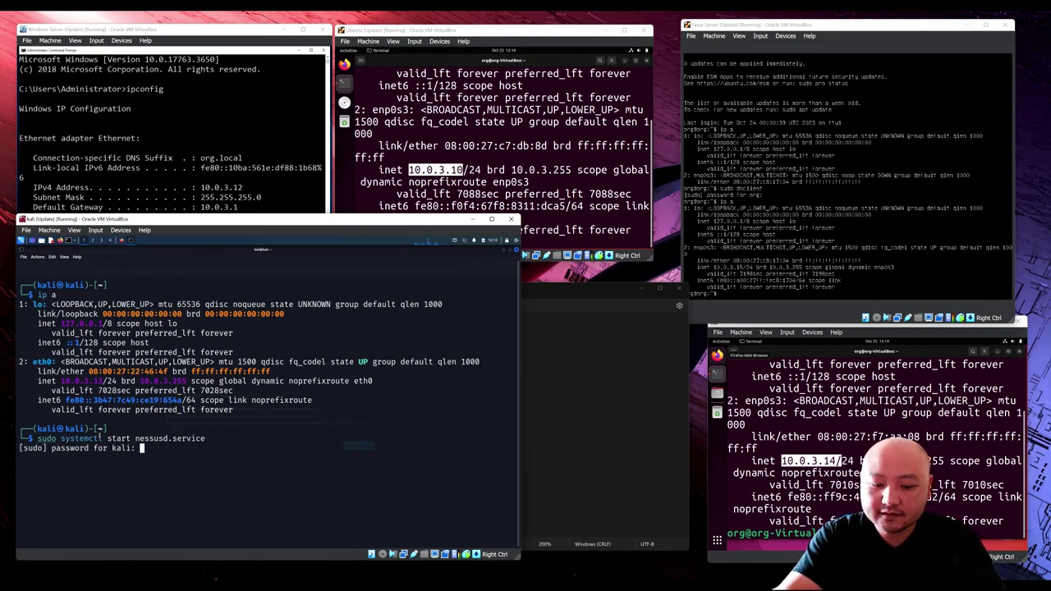
key("Return")
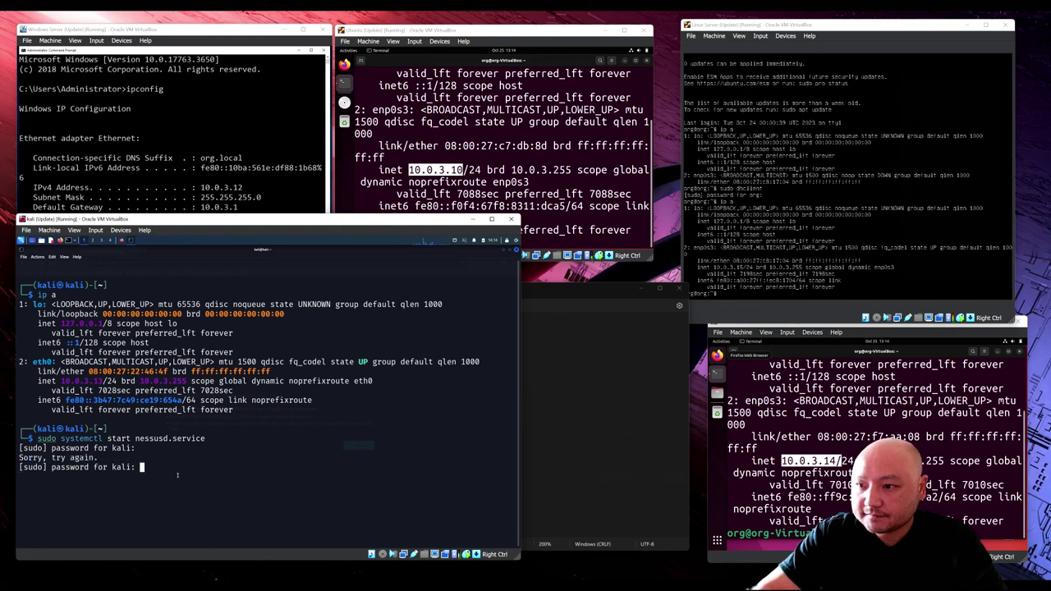
key("Return")
Step: Run 'sudo systemctl status nessusd.service' and confirm it reports active (running)
key("Up")
key("Left")
key("Left")
key("Left")
key("Left")
key("Left")
key("Left")
key("Left")
key("Left")
key("Left")
key("Left")
key("Left")
key("Left")
key("Left")
key("Left")
key("Left")
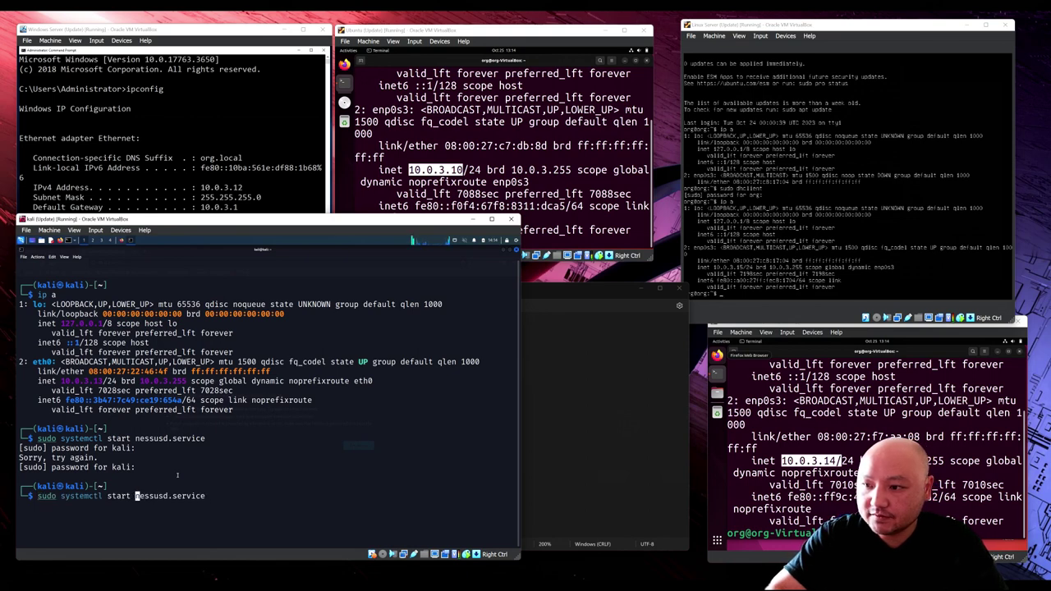
key("BackSpace")
key("BackSpace")
key("BackSpace")
type("tus")
key("Return")
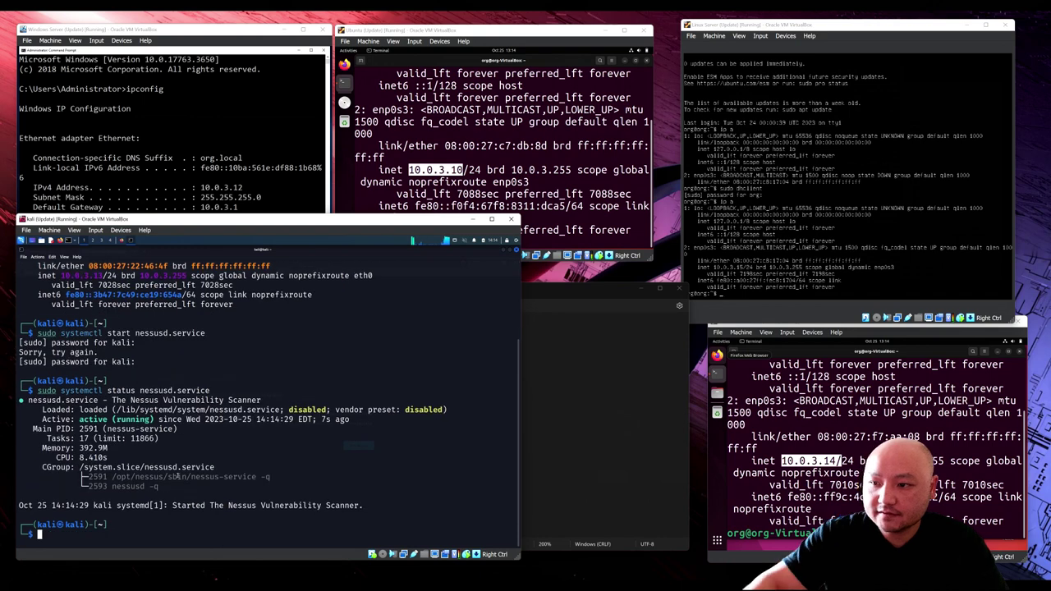
left_click_drag(80, 419, 153, 419)
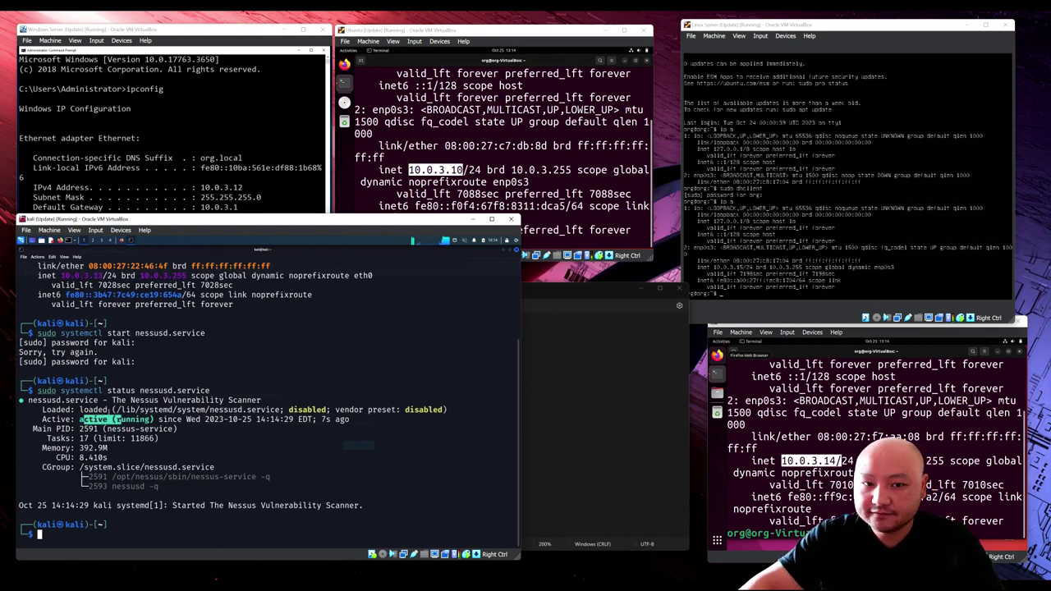
type("c")
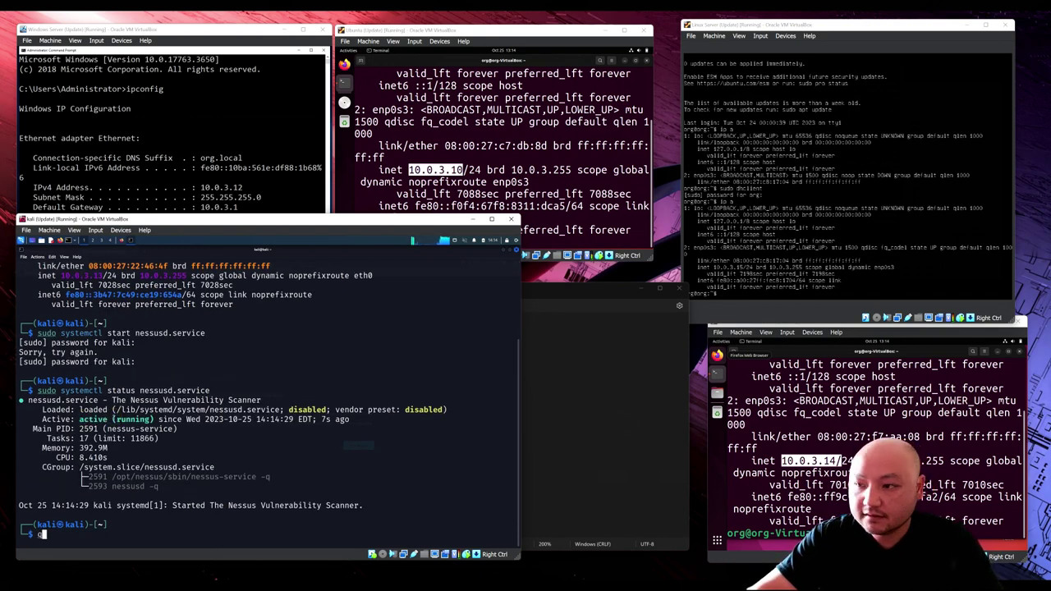
key("BackSpace")
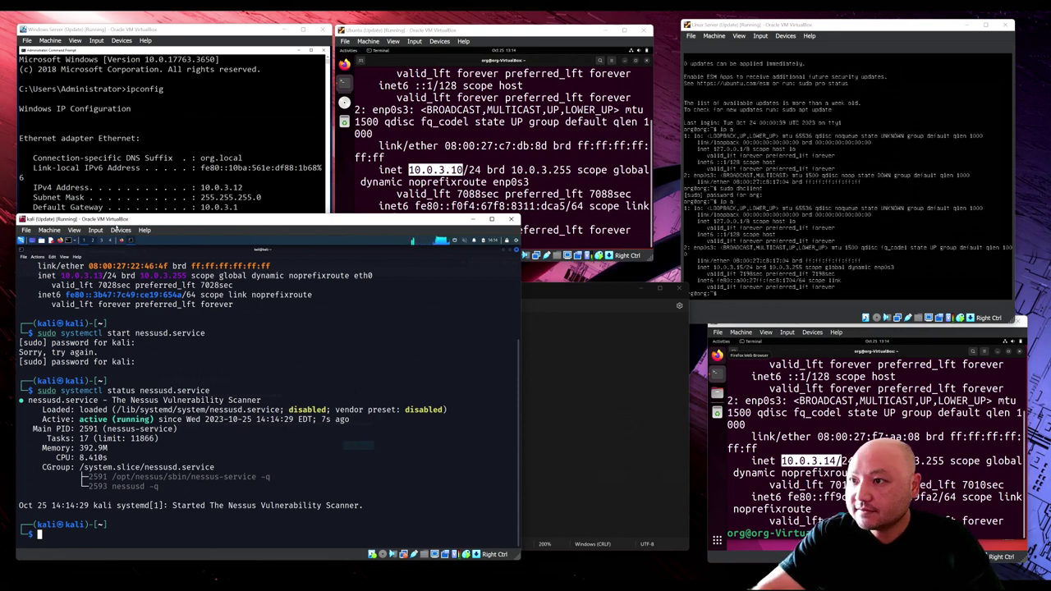
Step: Reload the Nessus address in Firefox, then try localhost:8834 instead
left_click(121, 240)
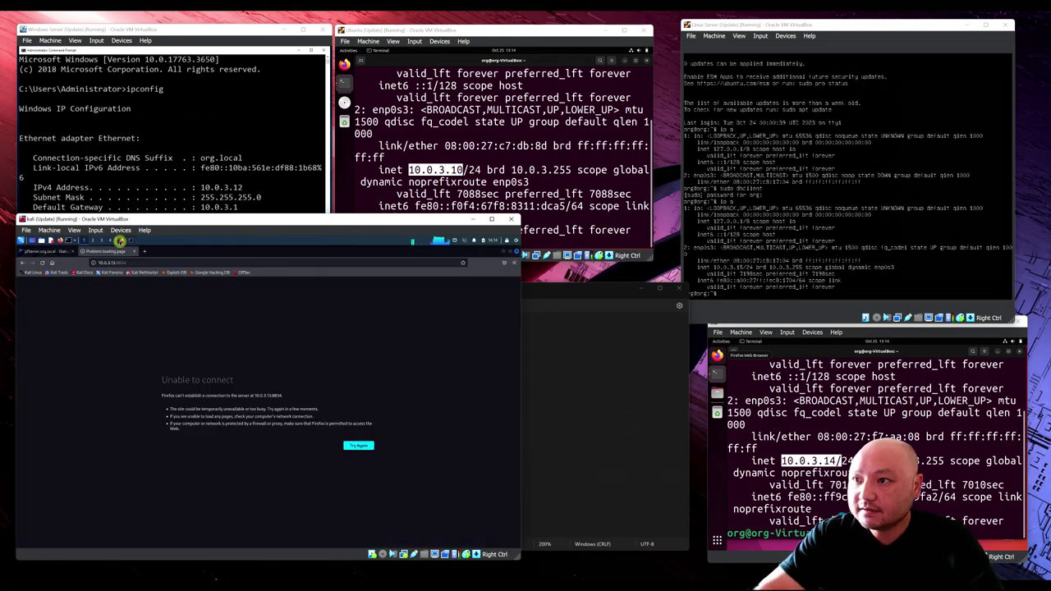
left_click(150, 261)
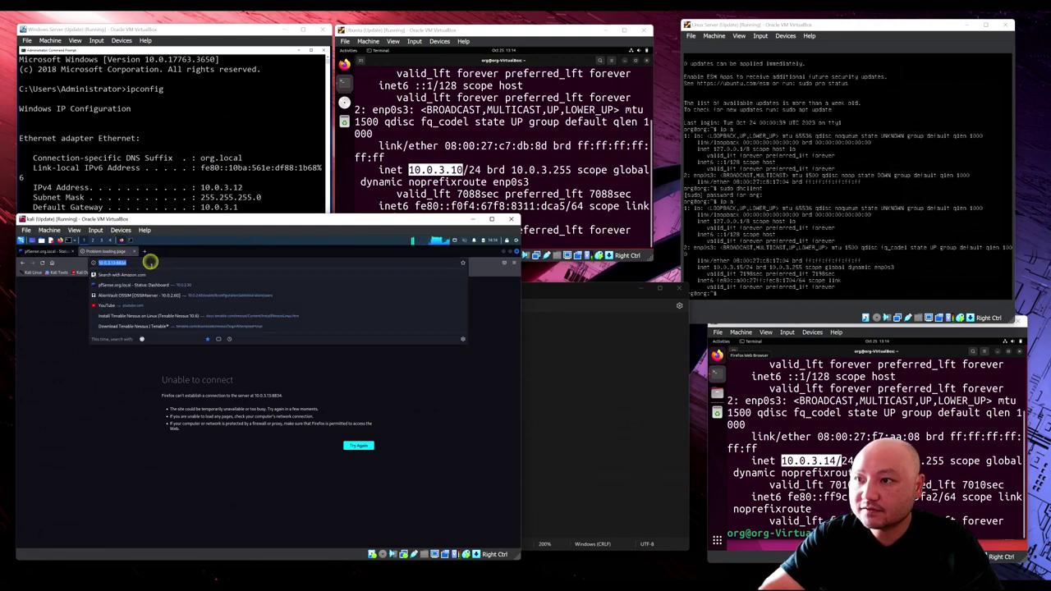
key("Return")
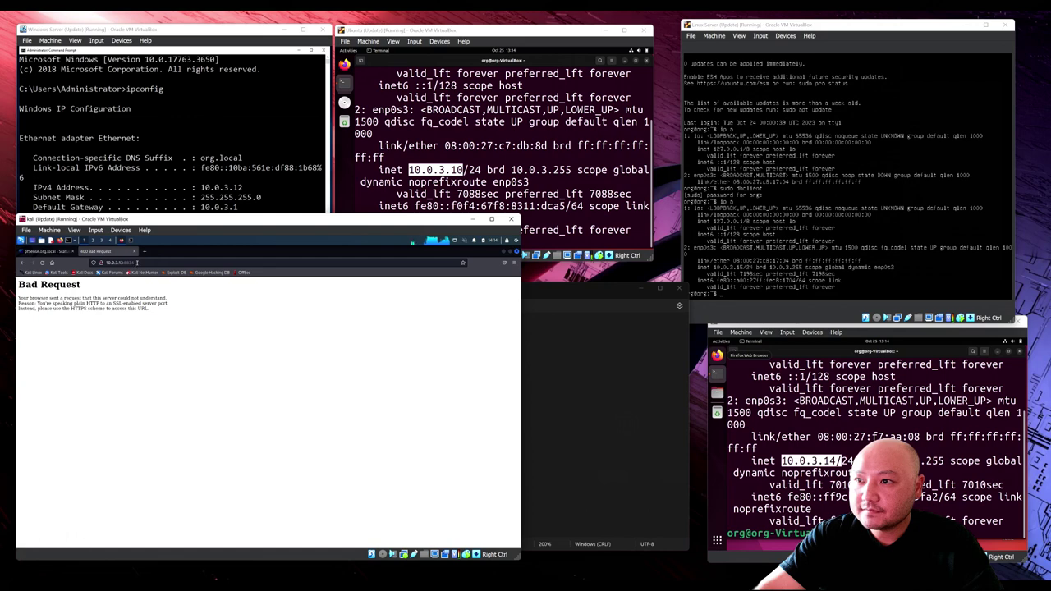
left_click(137, 262)
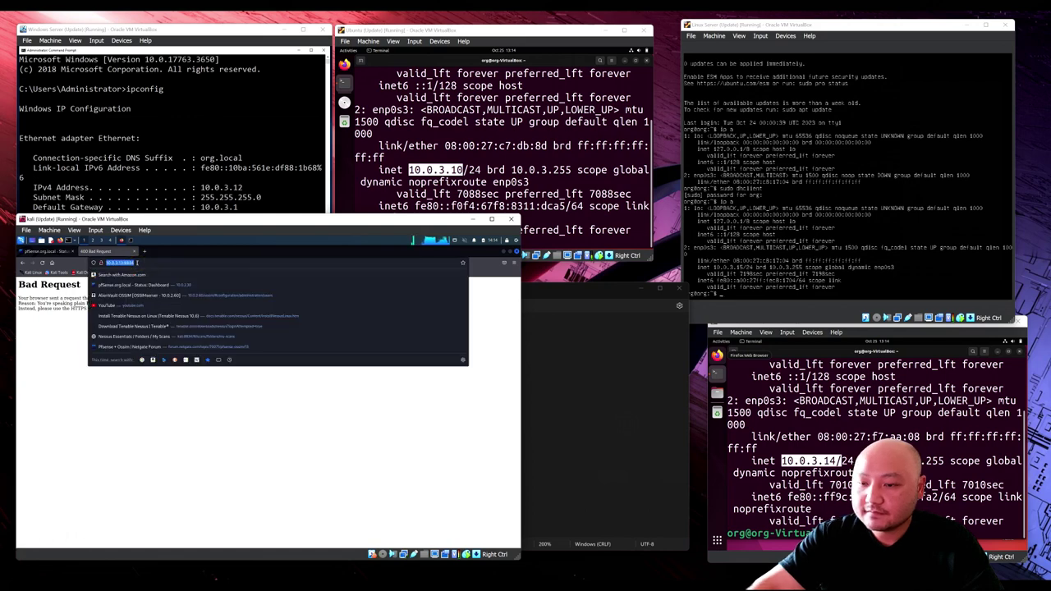
key("Escape")
double_click(137, 263)
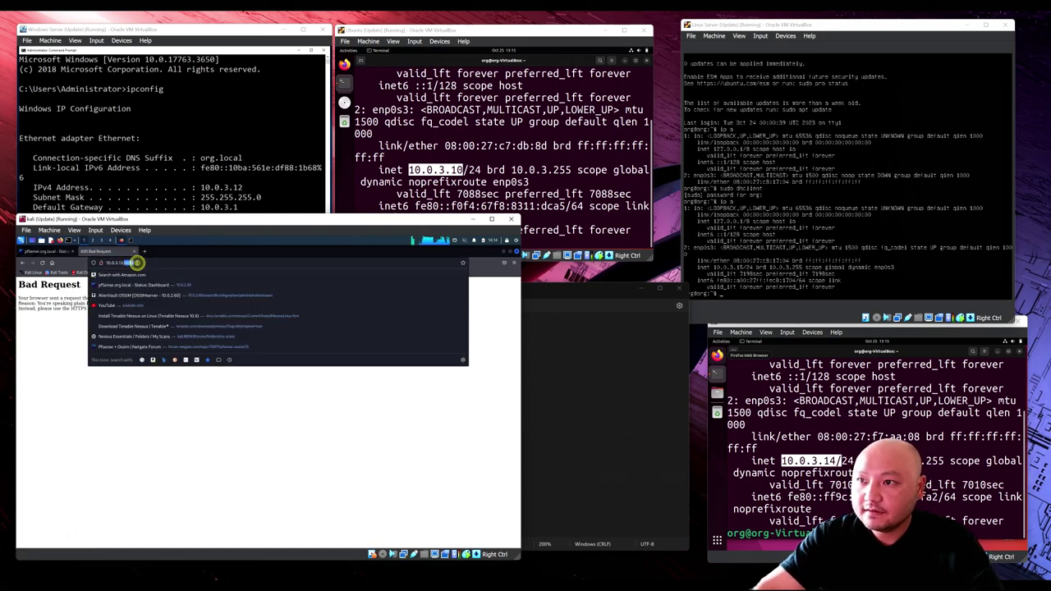
key("ctrl+a")
type("loca")
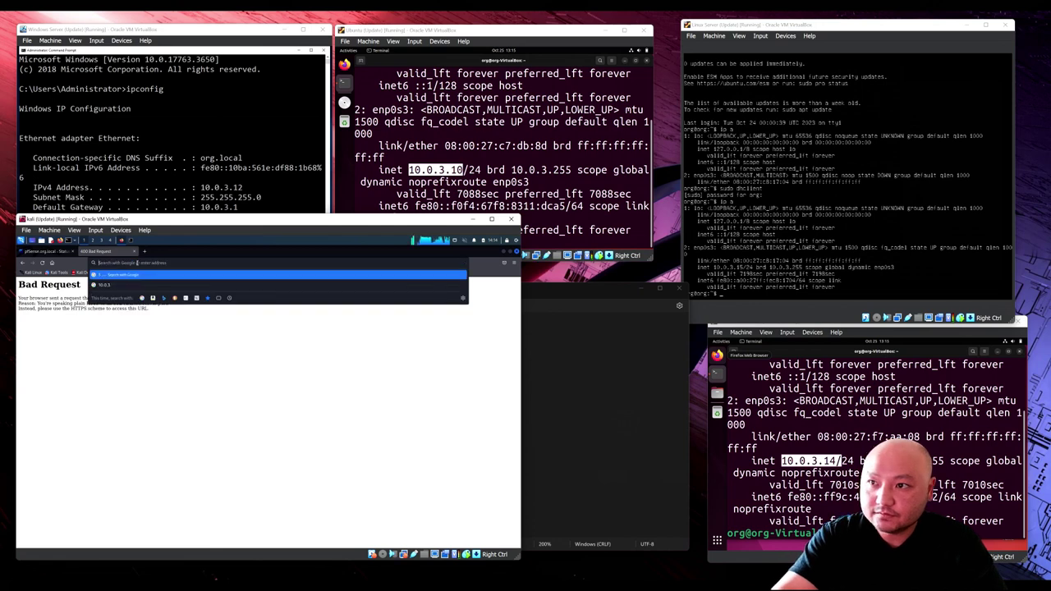
type("lh")
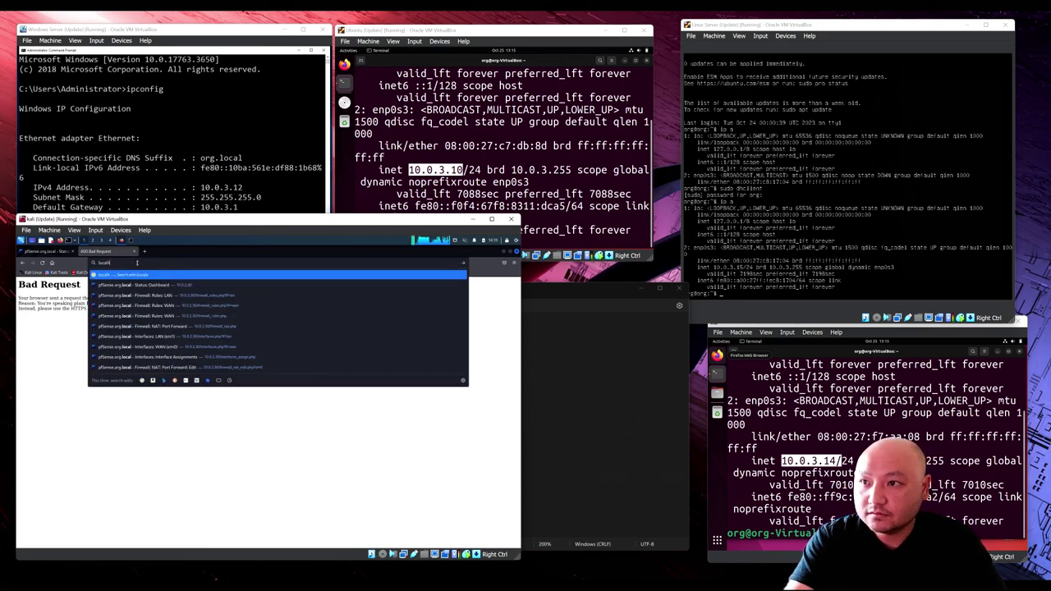
type("ost:")
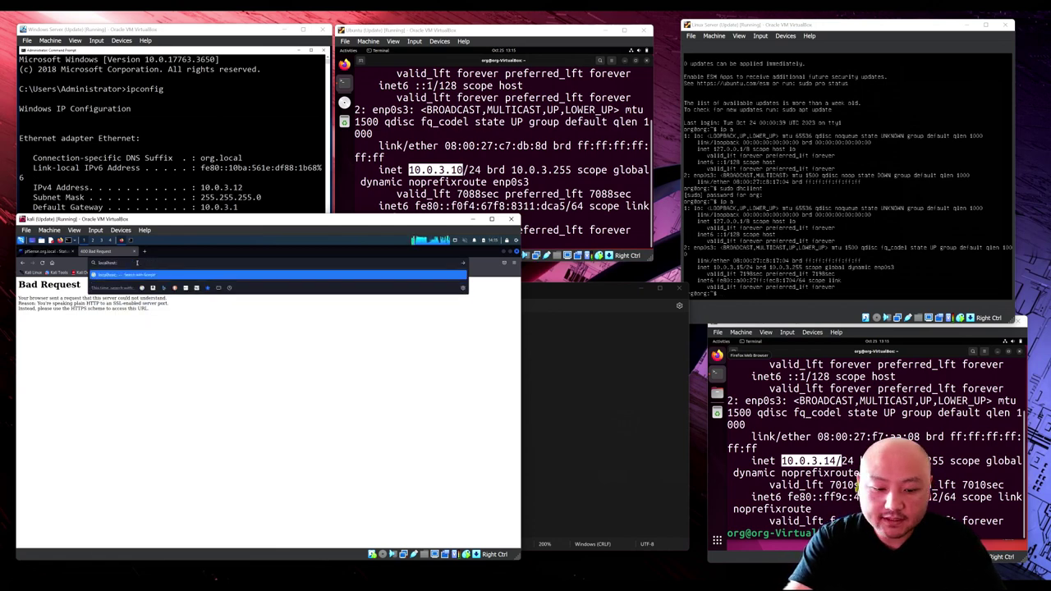
type("8834")
key("Return")
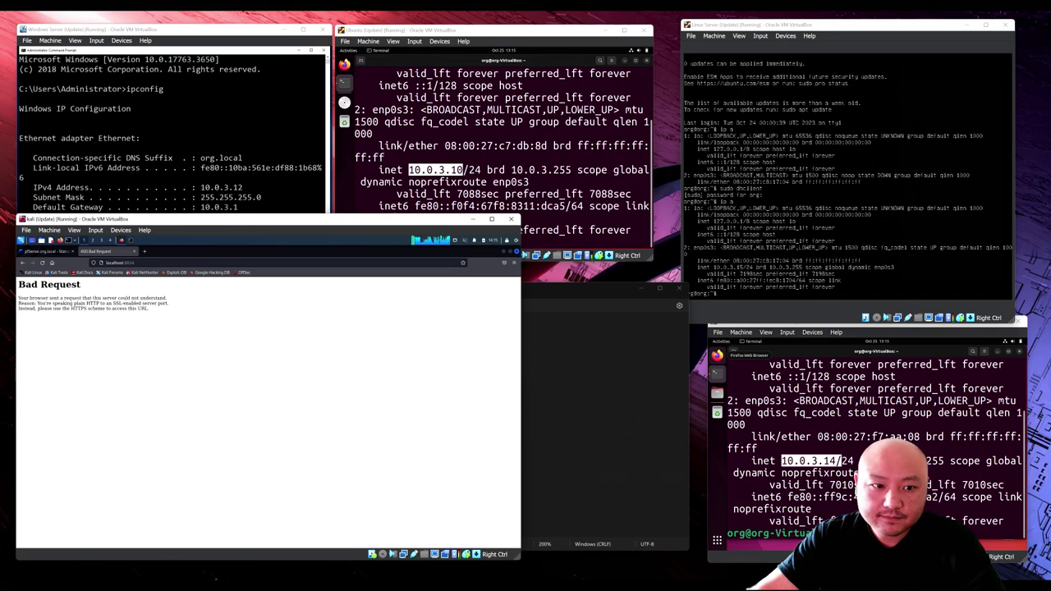
key("ctrl+Page_Up")
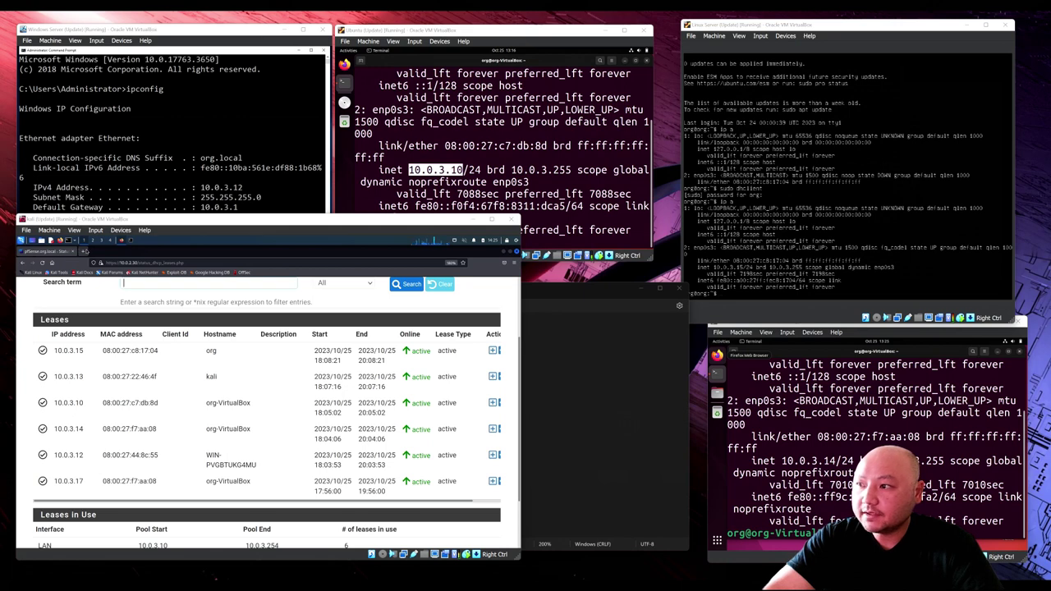
key("ctrl+t")
type("http://")
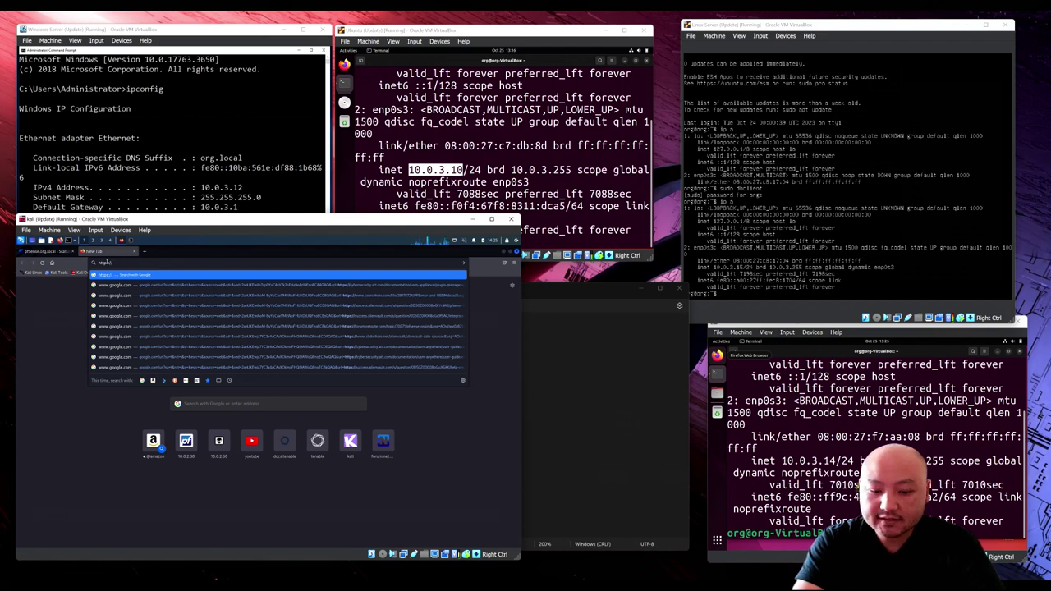
type("s://10.0.3.13:8834")
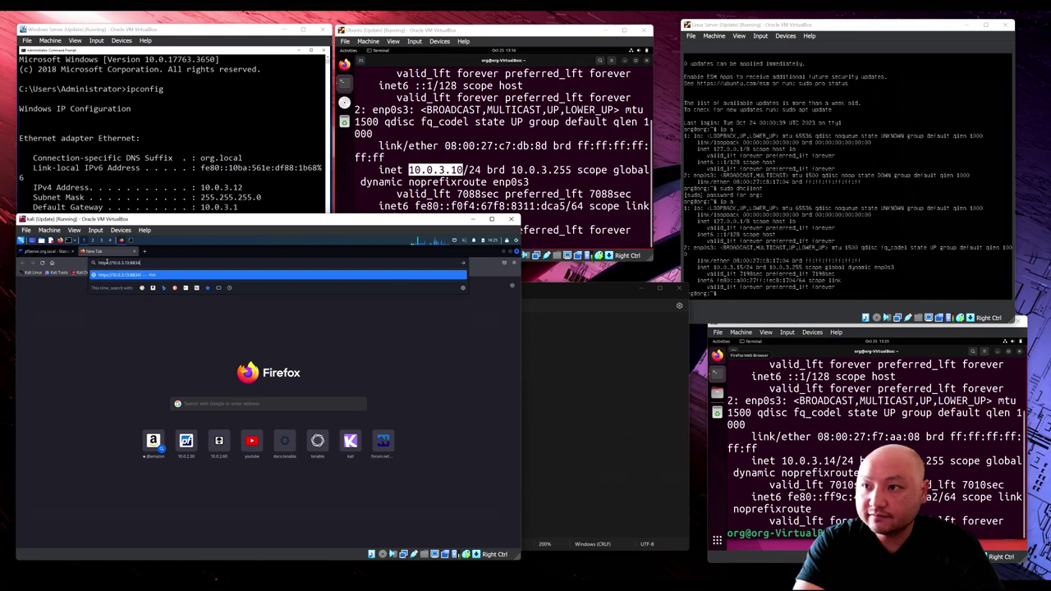
key("Return")
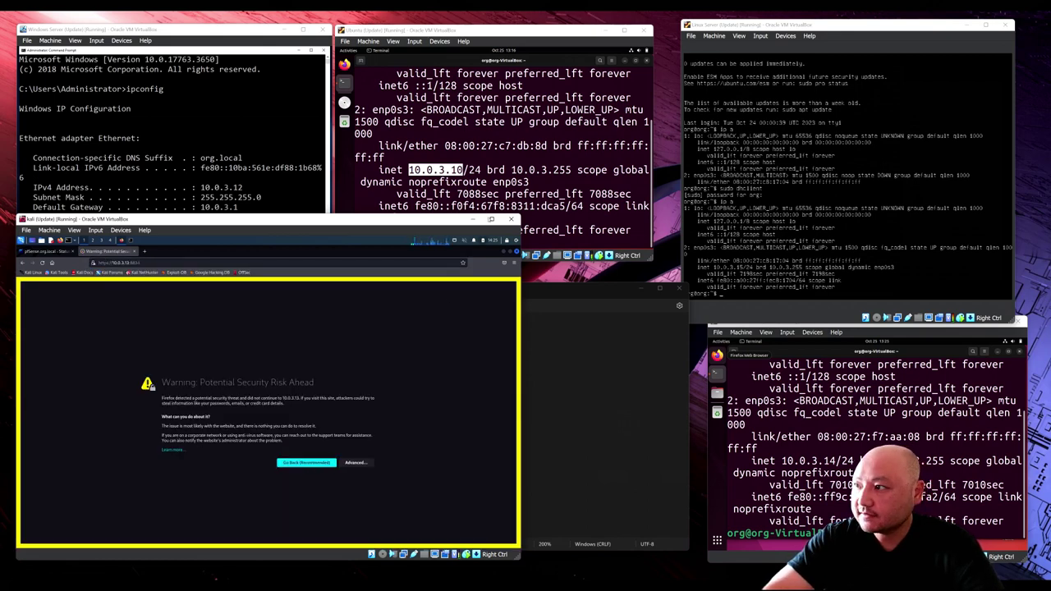
Step: Maximize the VM, zoom the warning page in twice, and accept the certificate risk to continue
left_click(491, 219)
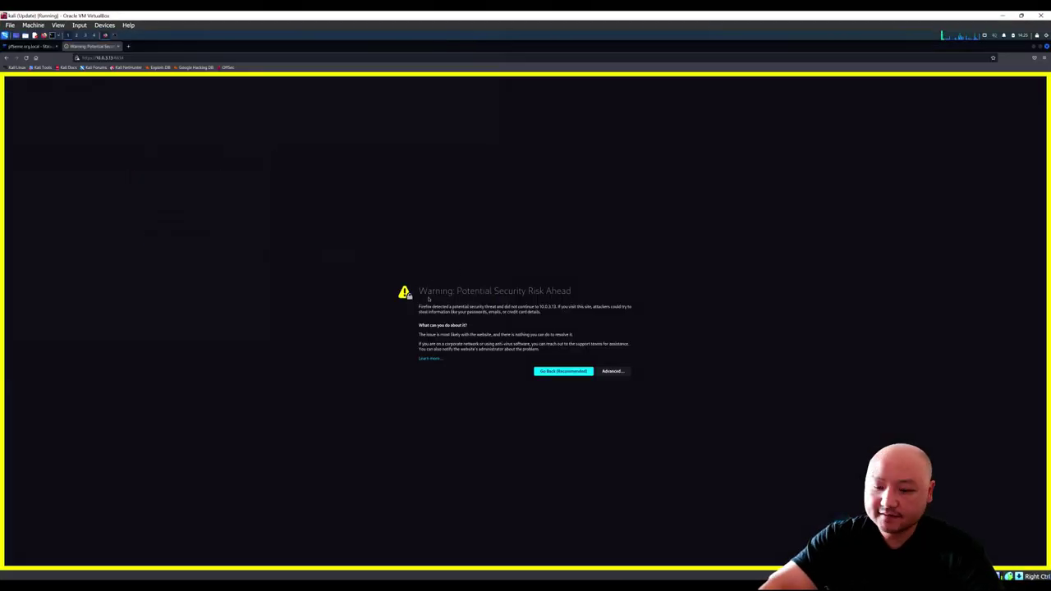
key("ctrl+plus")
key("ctrl+plus")
key("ctrl+plus")
key("ctrl+plus")
key("ctrl+plus")
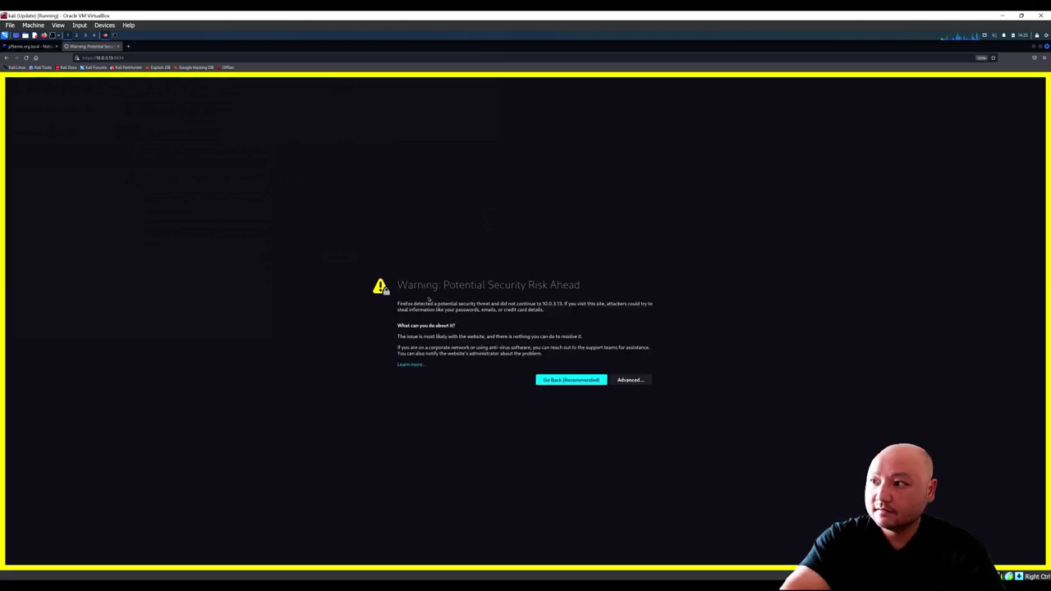
key("ctrl+plus")
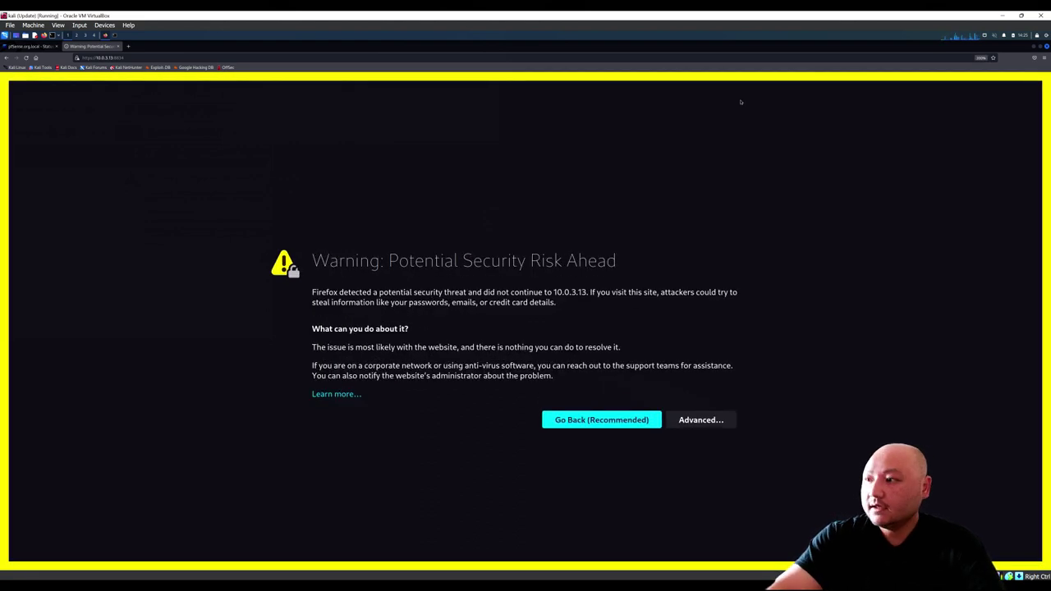
left_click(687, 421)
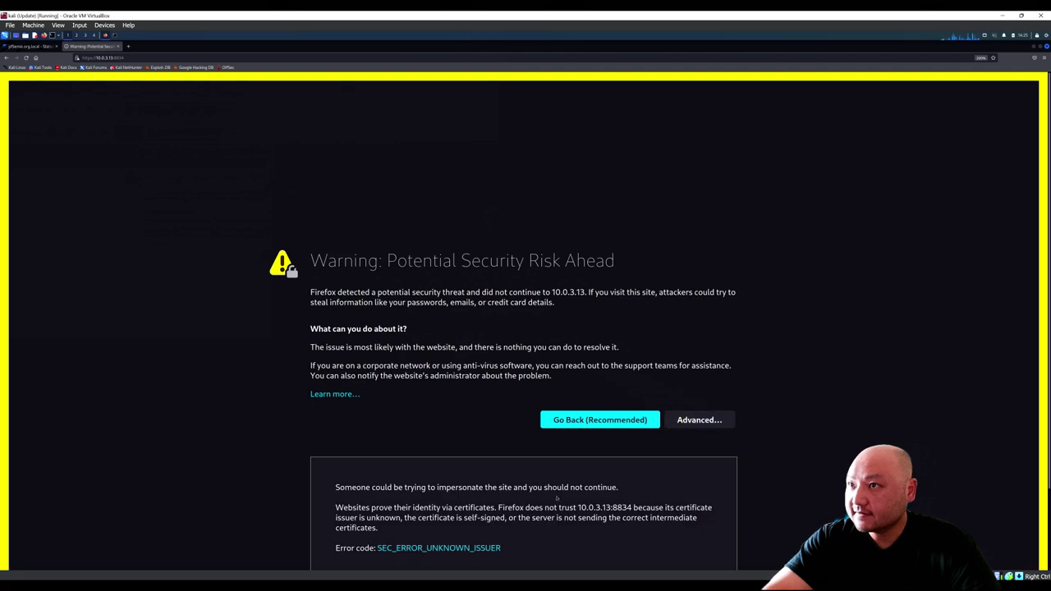
scroll(532, 503, "down", 2)
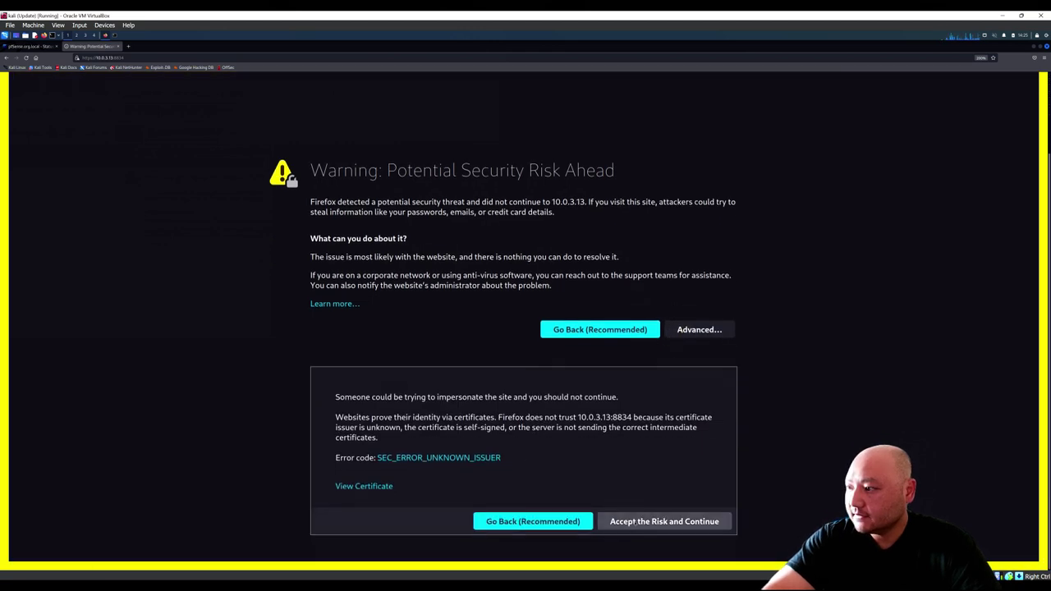
left_click(634, 521)
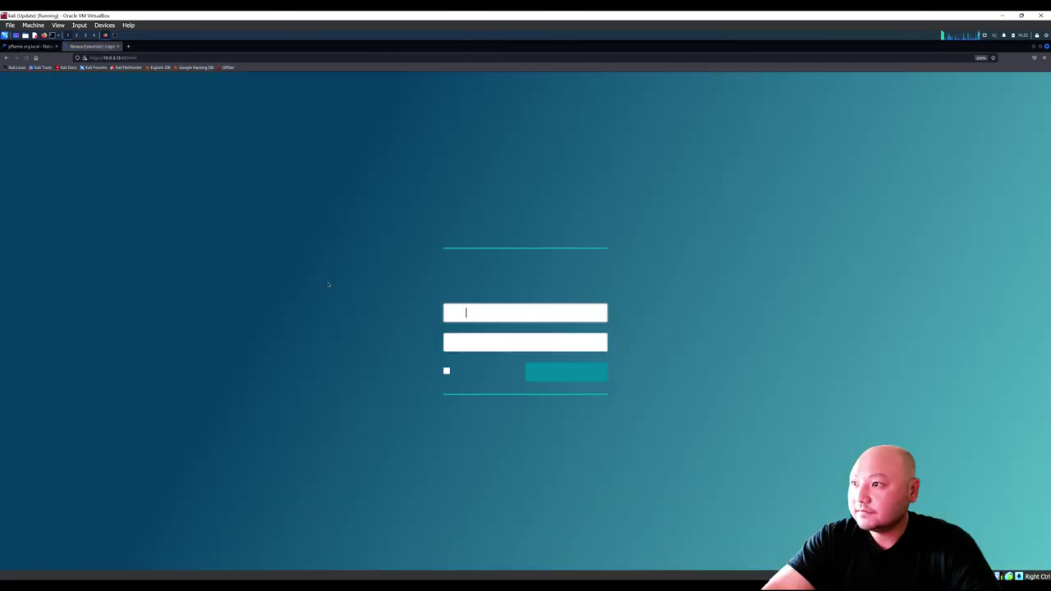
Step: Log in to Nessus with the admin account and its password, decline saving it, and choose New Scan
left_click(510, 312)
type("admin")
key("Tab")
type("********")
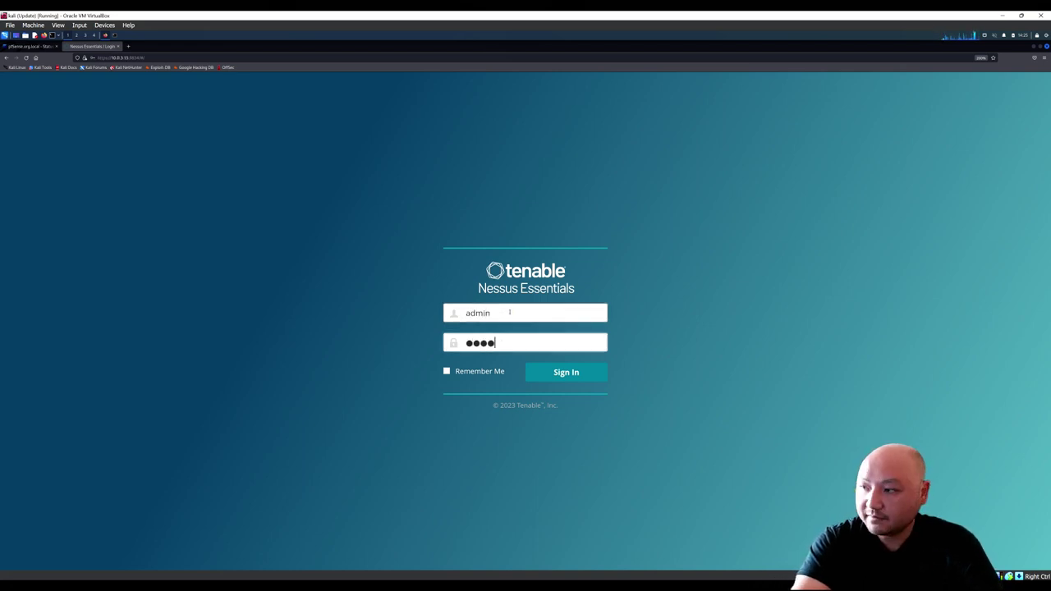
type("***")
key("Return")
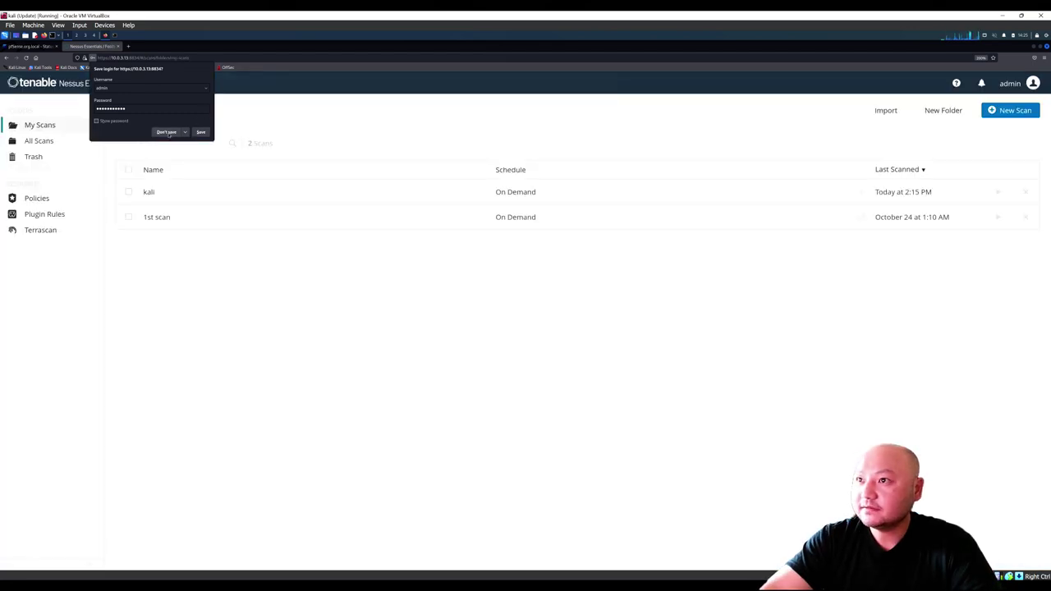
left_click(167, 132)
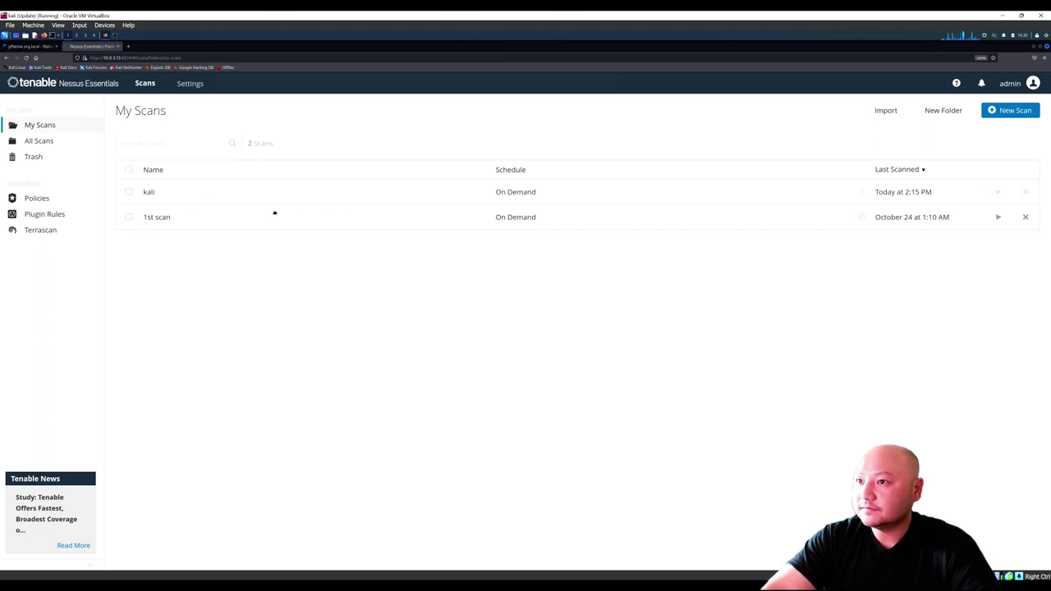
left_click(998, 113)
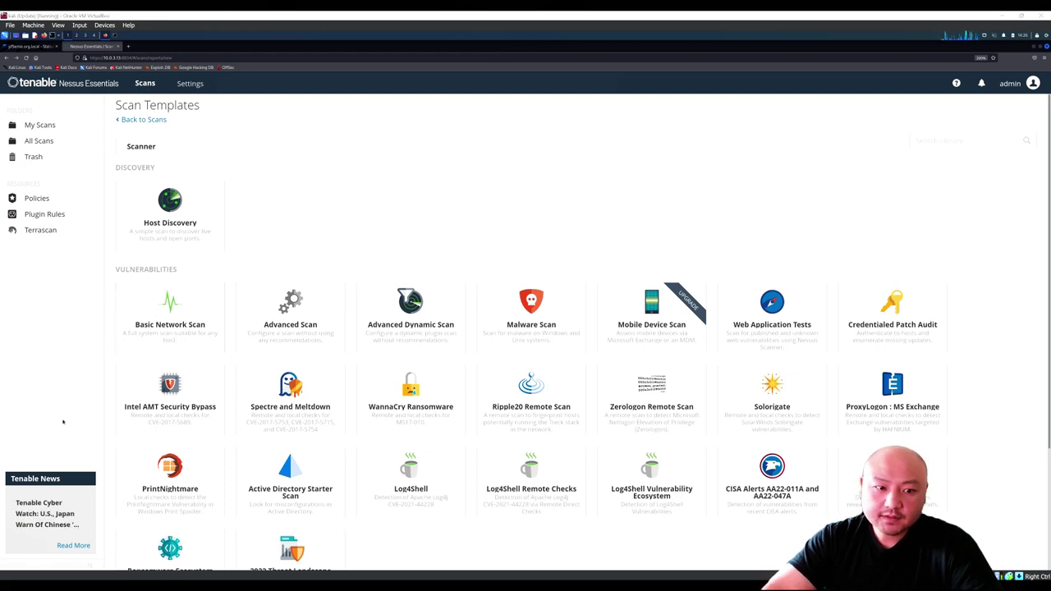
Step: Pick Basic Network Scan, name it Internal IP's, keep folder My Scans, and target 10.0.3.1/24
left_click(190, 325)
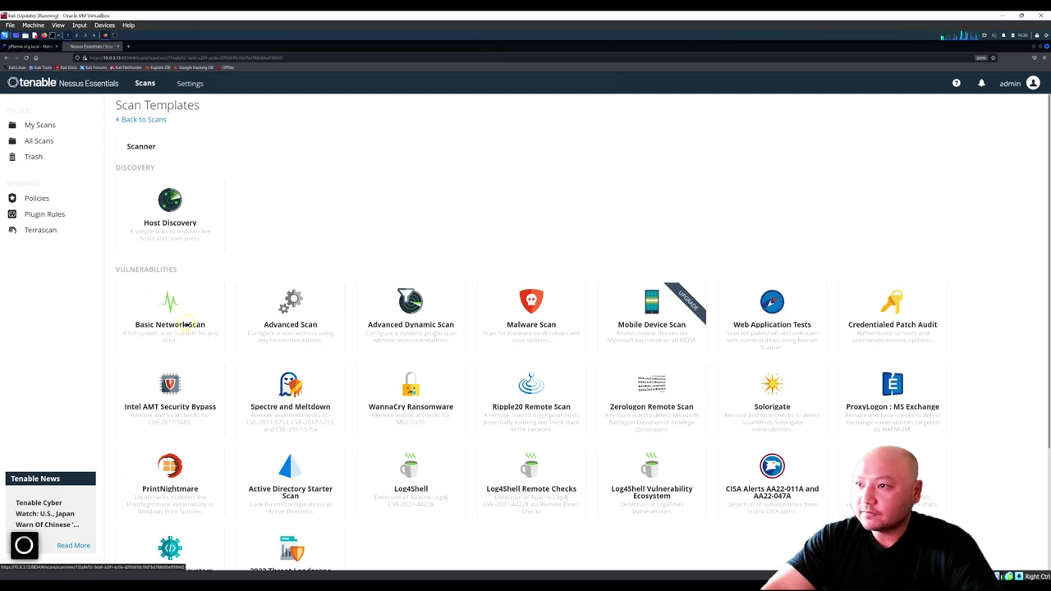
left_click(350, 187)
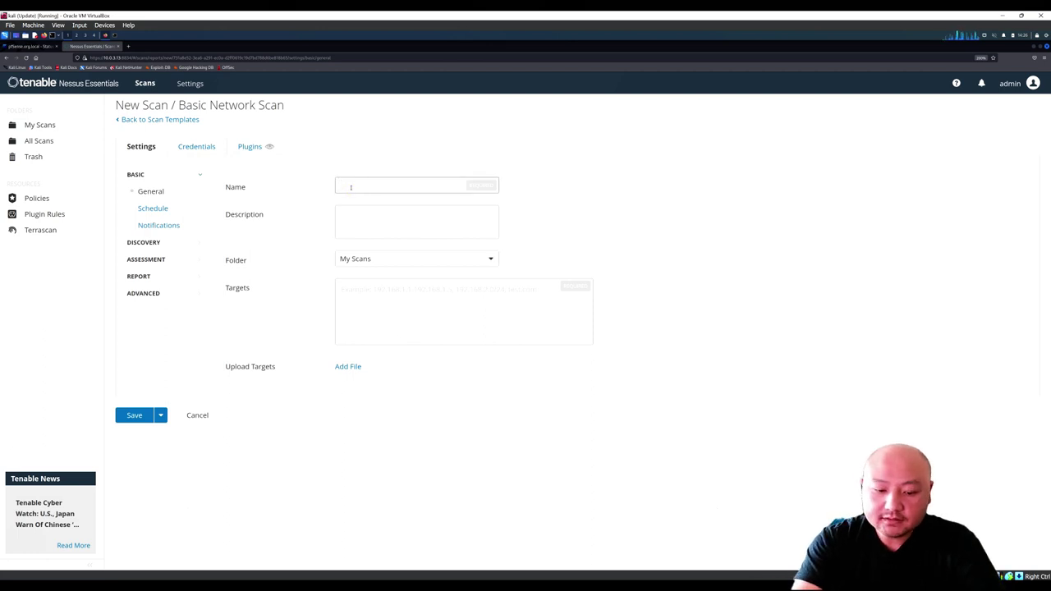
type("N")
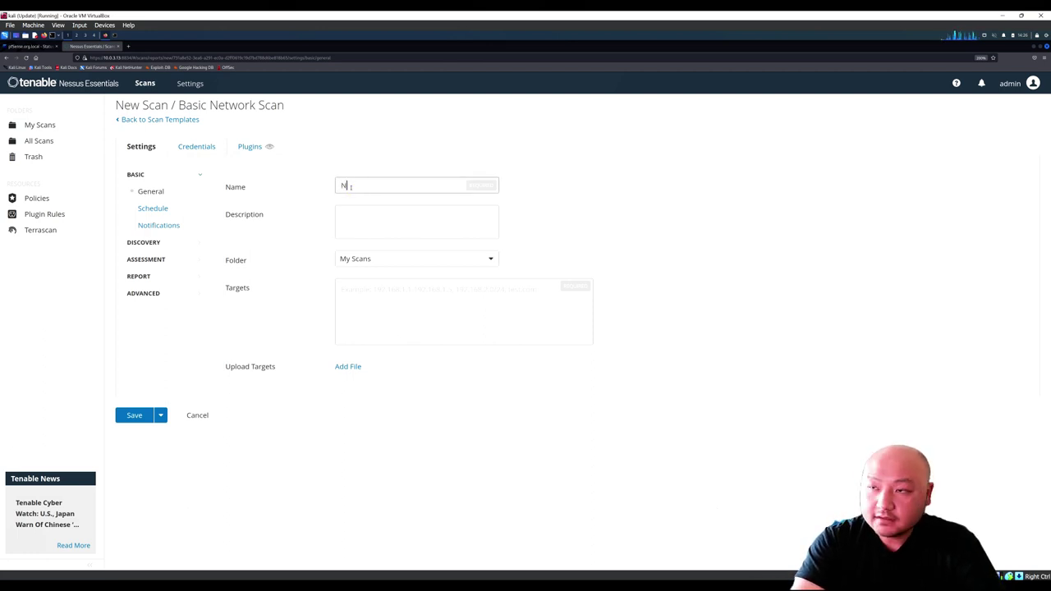
key("BackSpace")
type("In")
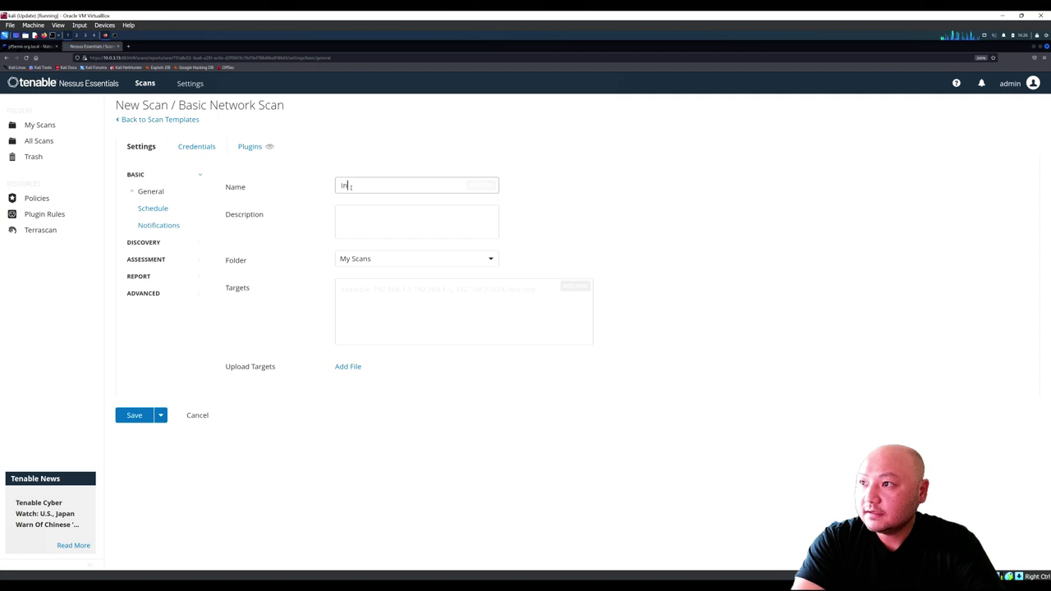
type("ternal ")
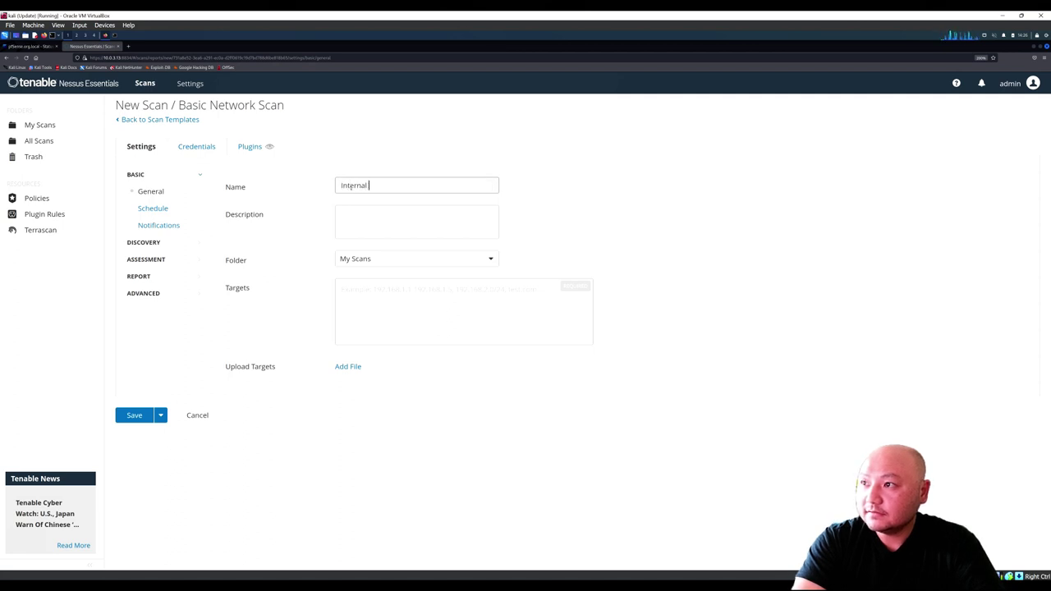
type("IP")
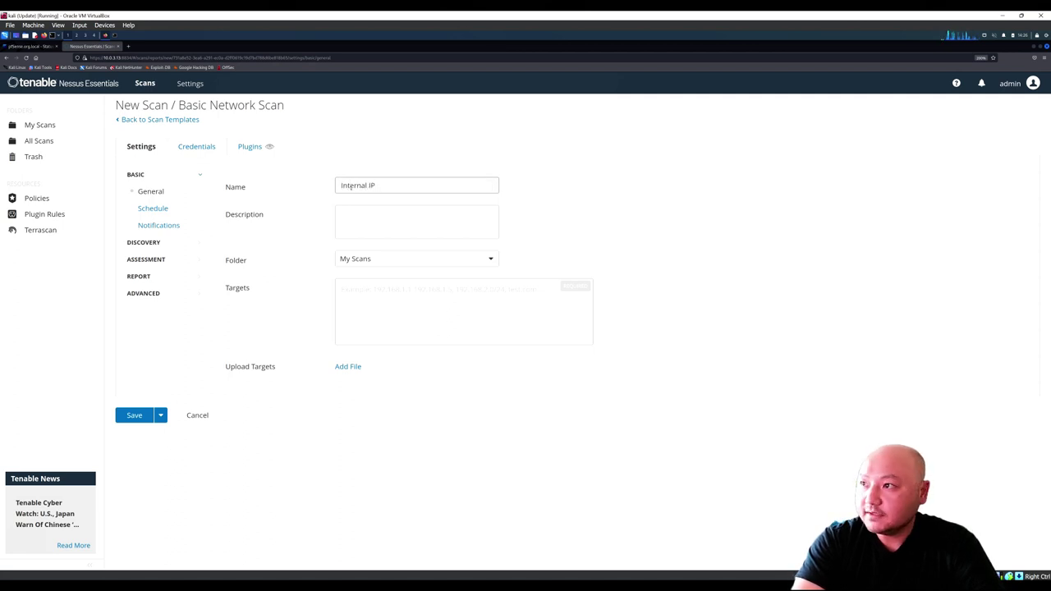
type("'s")
key("Tab")
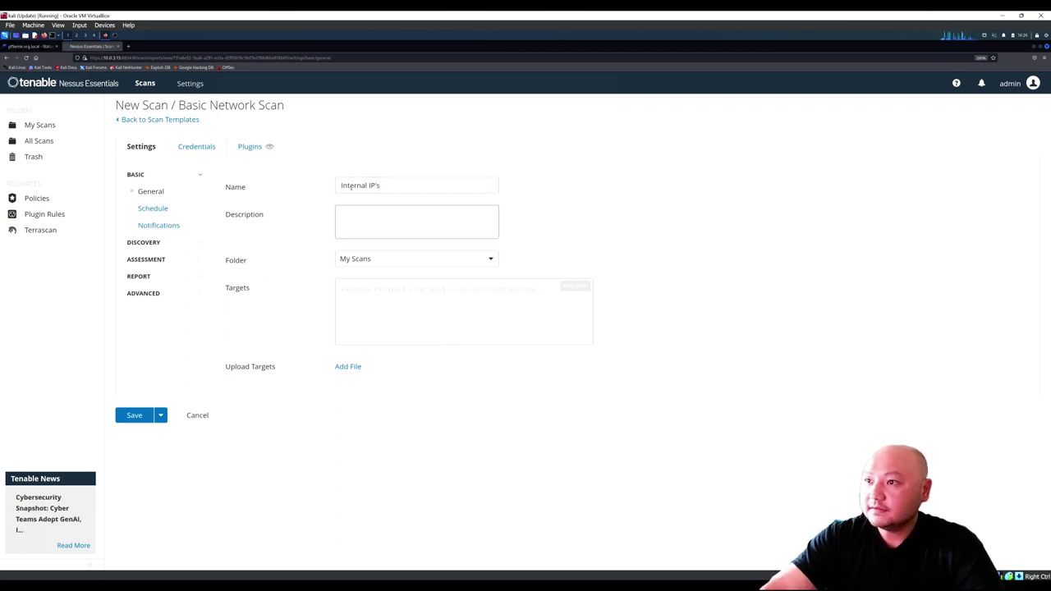
key("Tab")
left_click(403, 265)
left_click(403, 265)
left_click(390, 295)
type("10.0.")
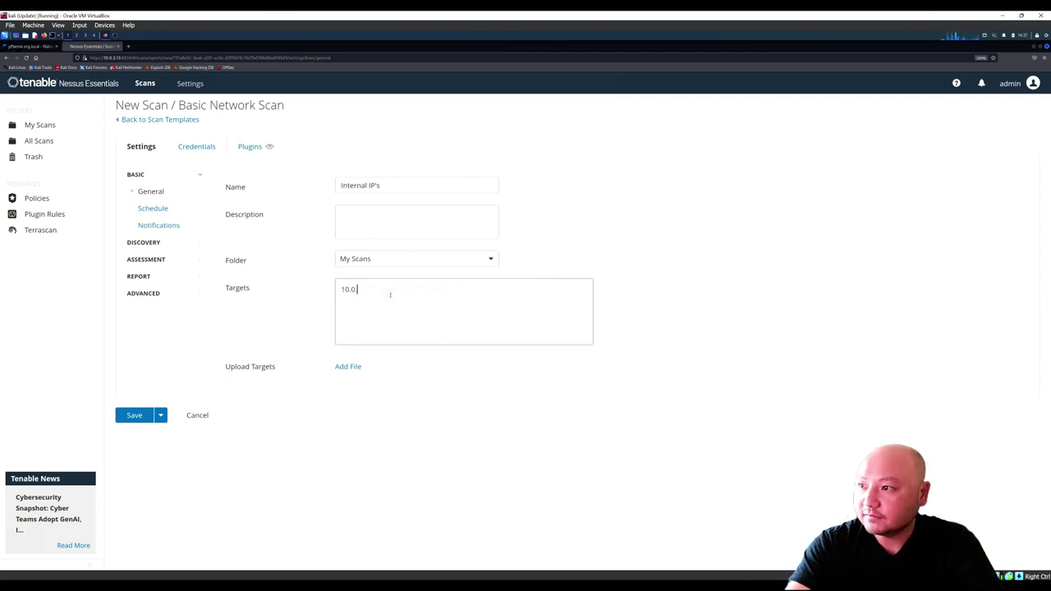
type("3.1/24")
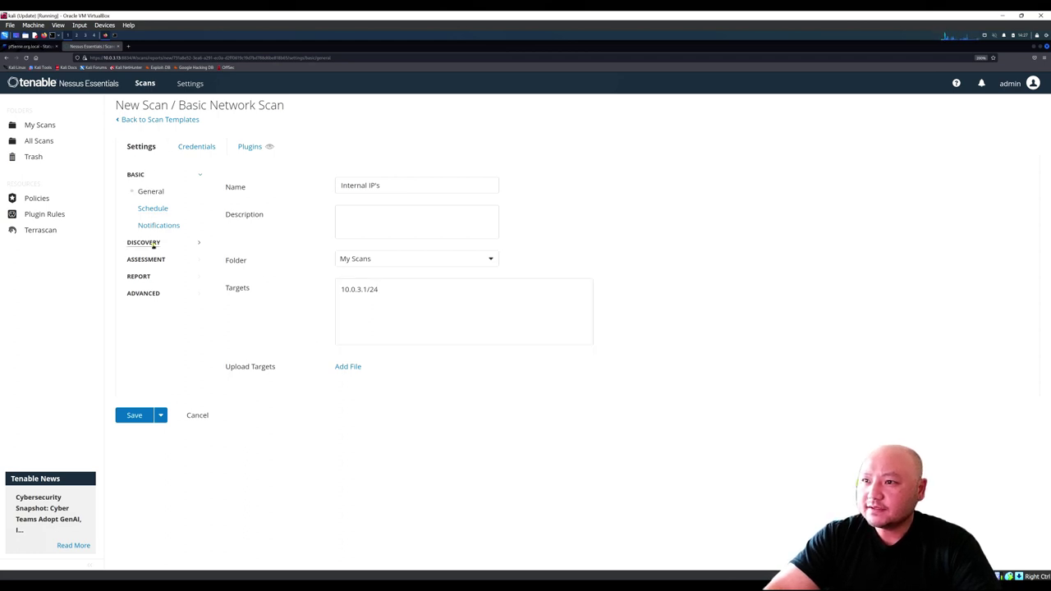
left_click(153, 243)
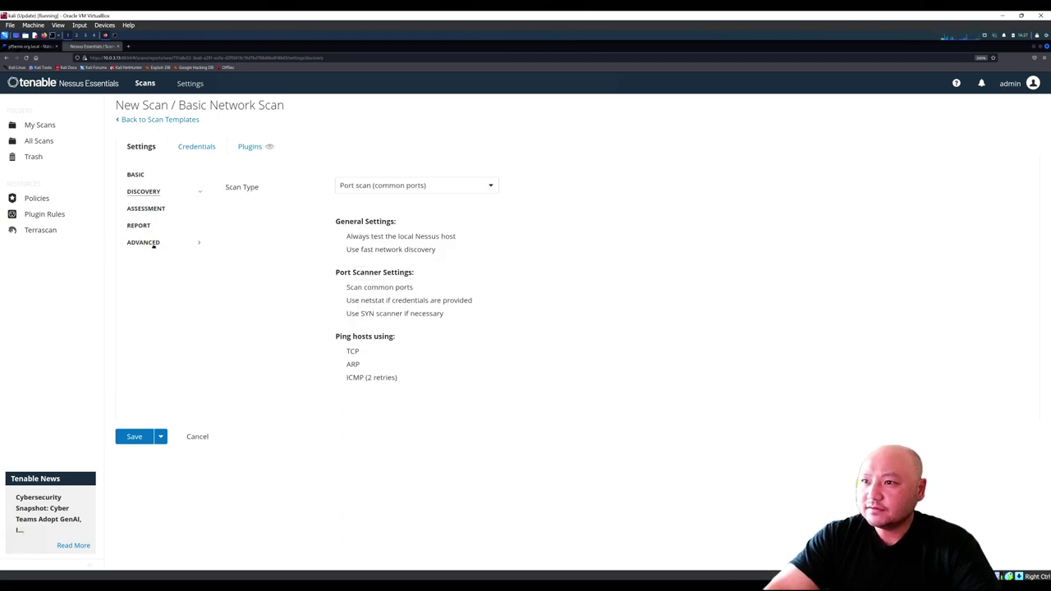
left_click(385, 188)
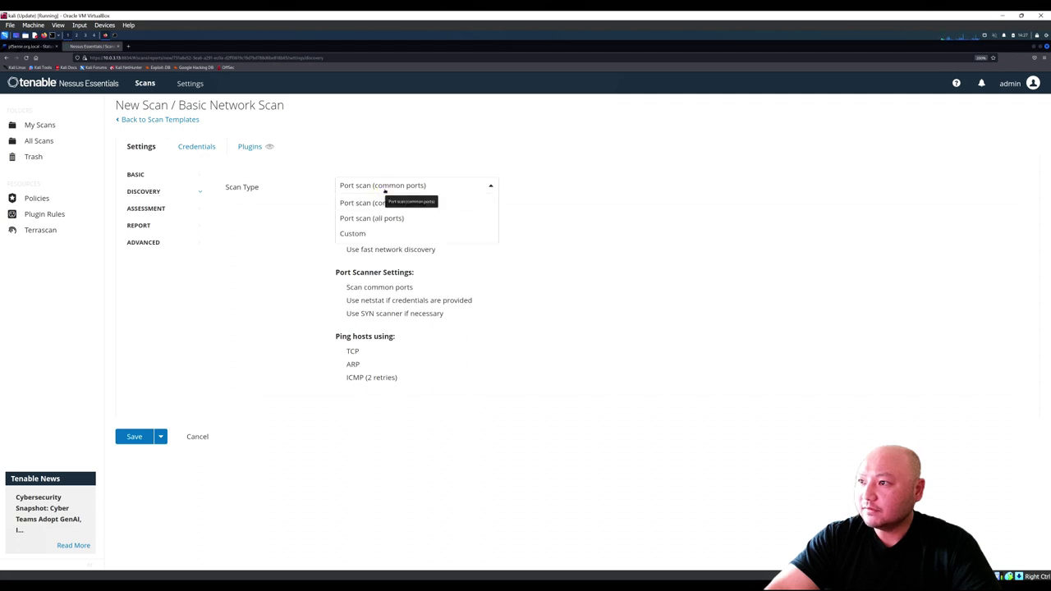
left_click(384, 188)
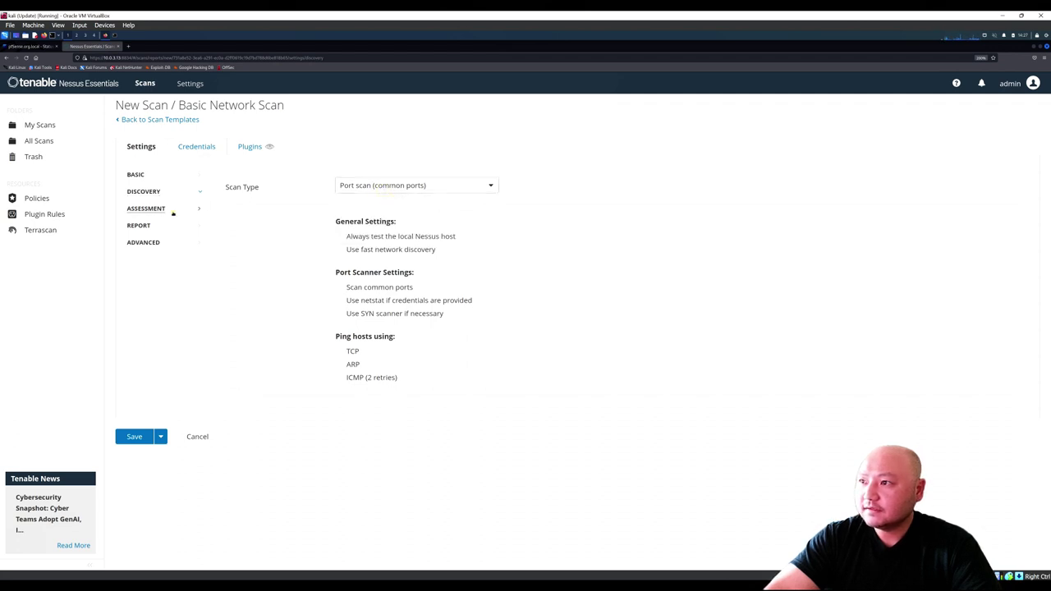
left_click(173, 214)
left_click(176, 232)
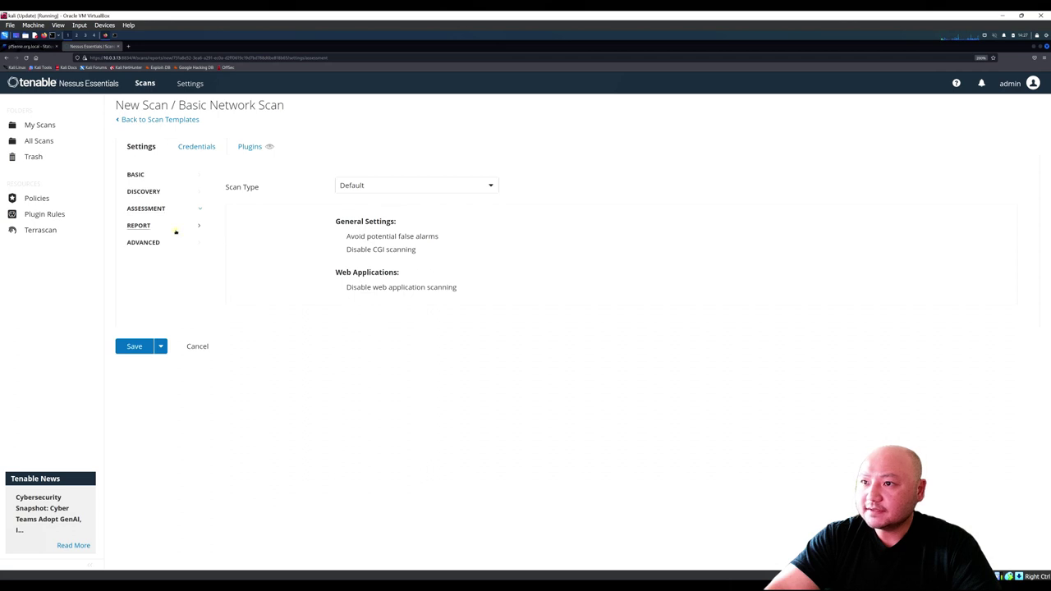
left_click(169, 247)
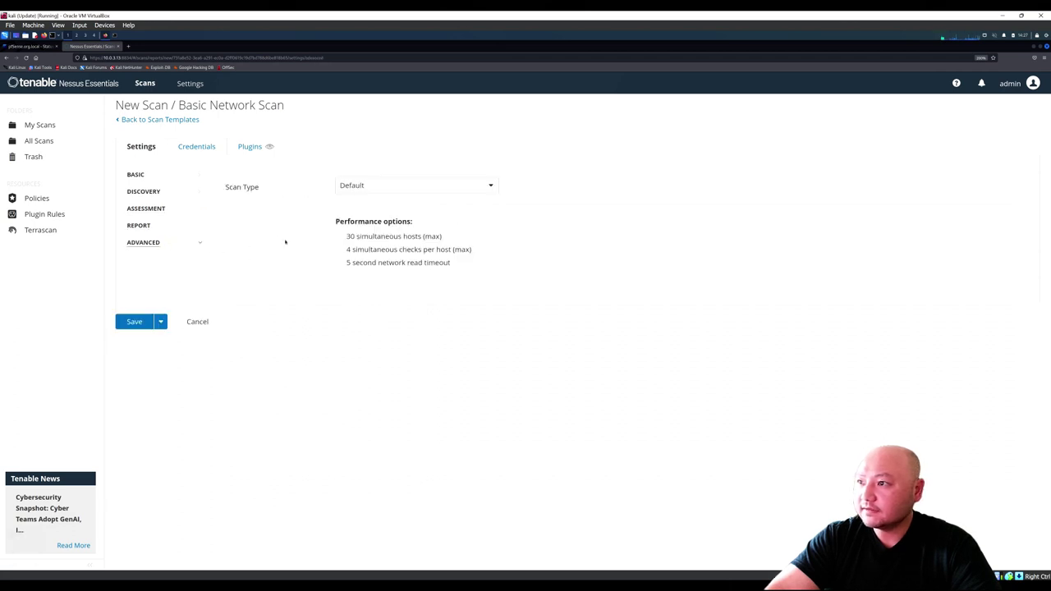
left_click(206, 150)
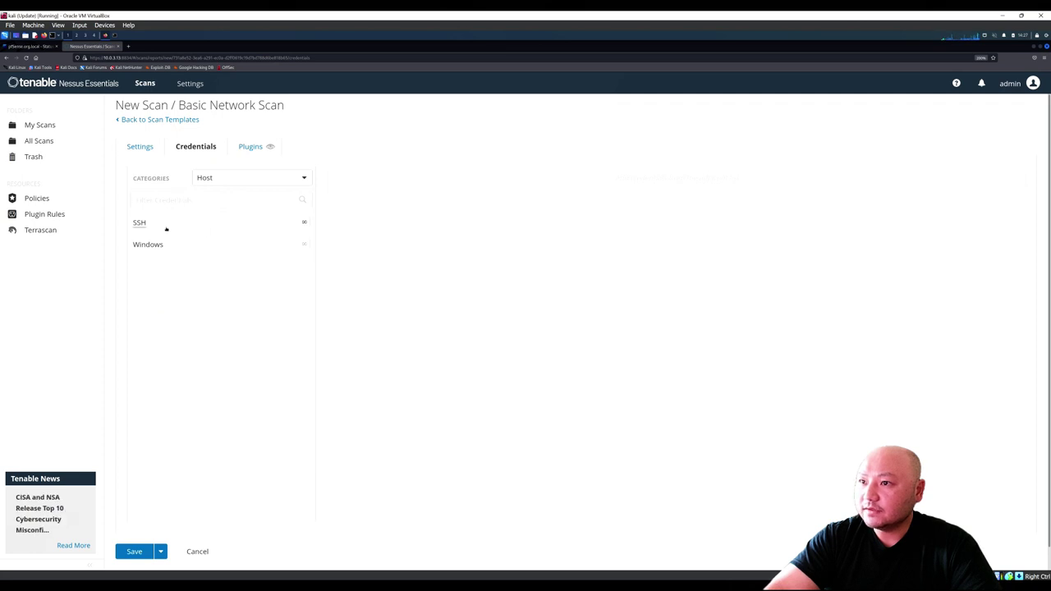
left_click(243, 149)
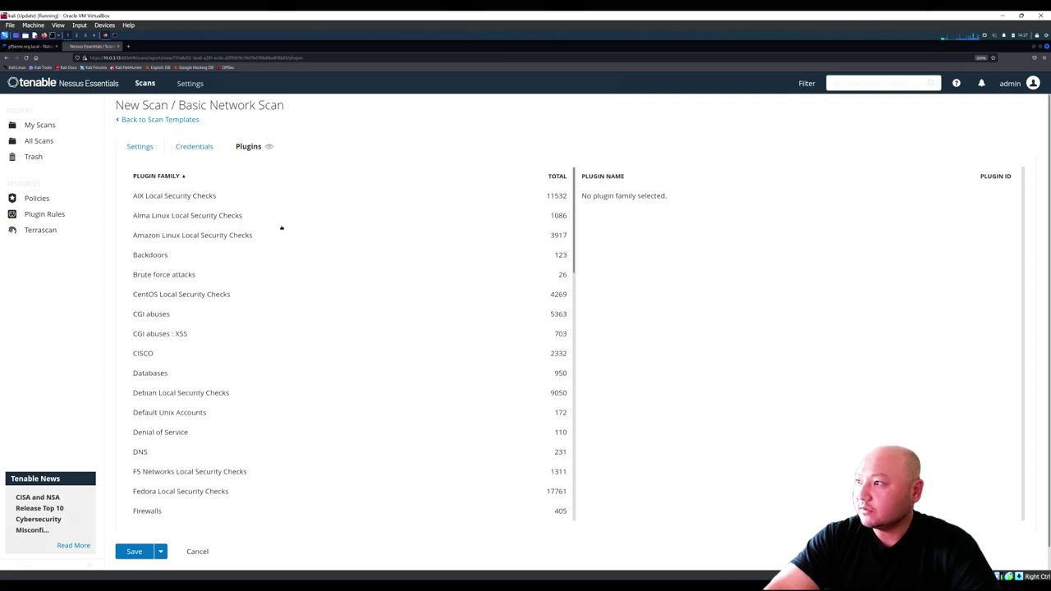
scroll(284, 240, "down", 3)
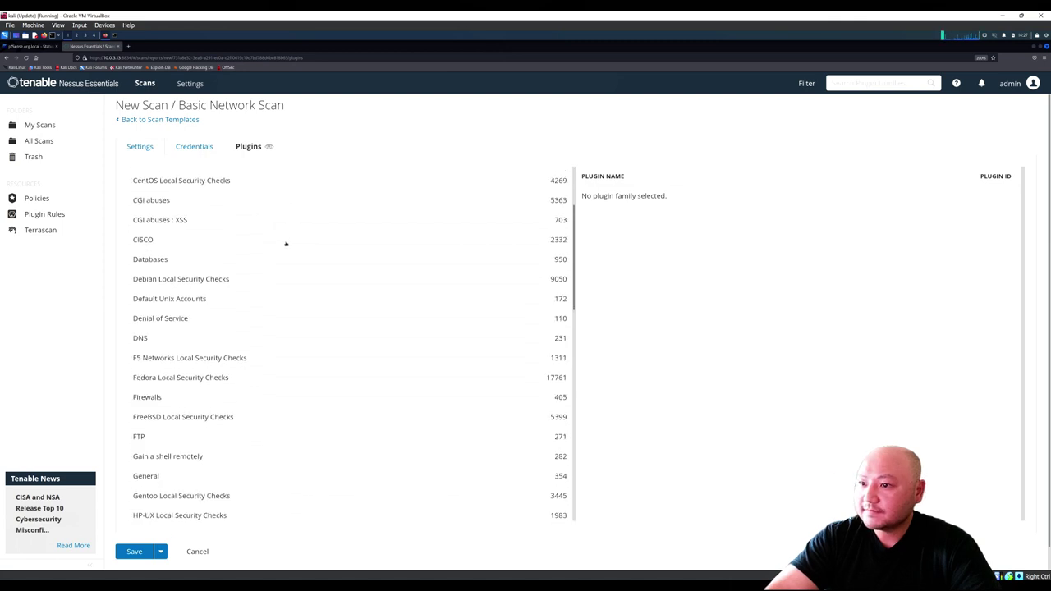
scroll(286, 244, "down", 3)
scroll(279, 238, "up", 6)
left_click(141, 147)
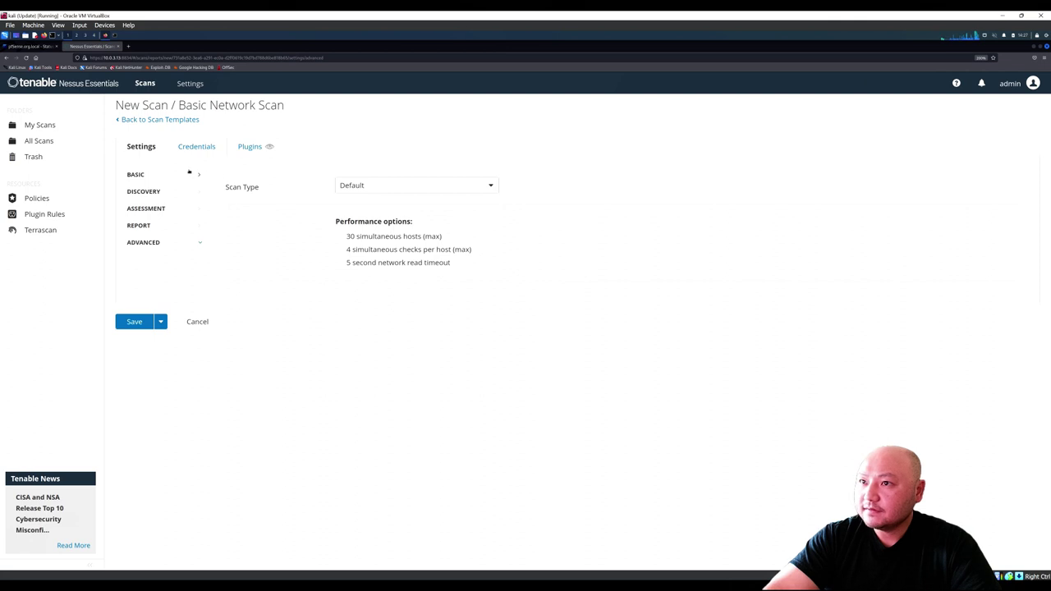
left_click(160, 177)
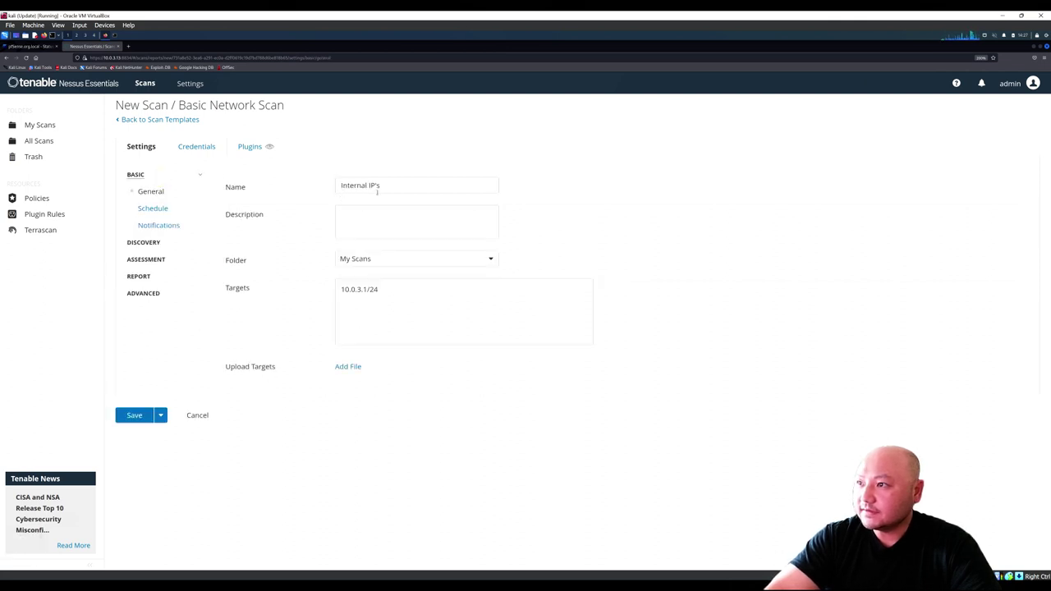
left_click_drag(341, 289, 384, 289)
left_click(385, 289)
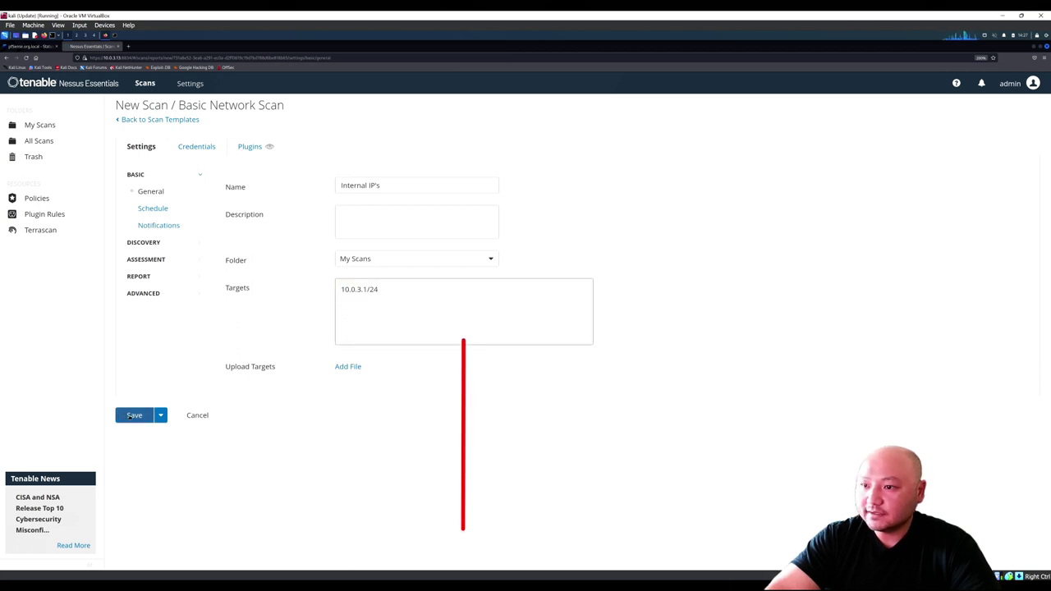
Step: Save the Internal IP's scan, launch it, and open its results showing five hosts
left_click(131, 415)
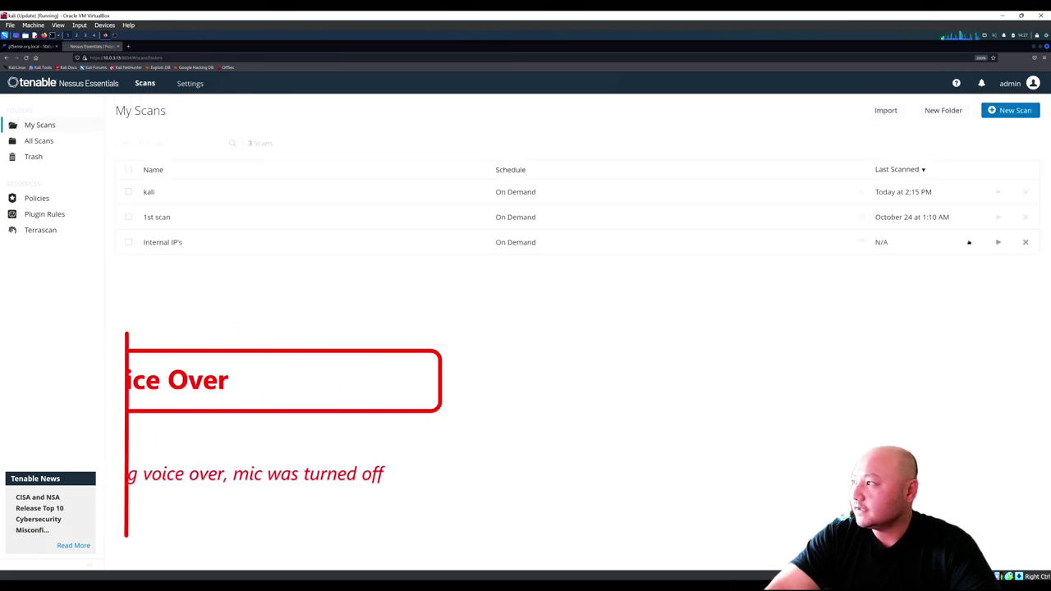
left_click(997, 242)
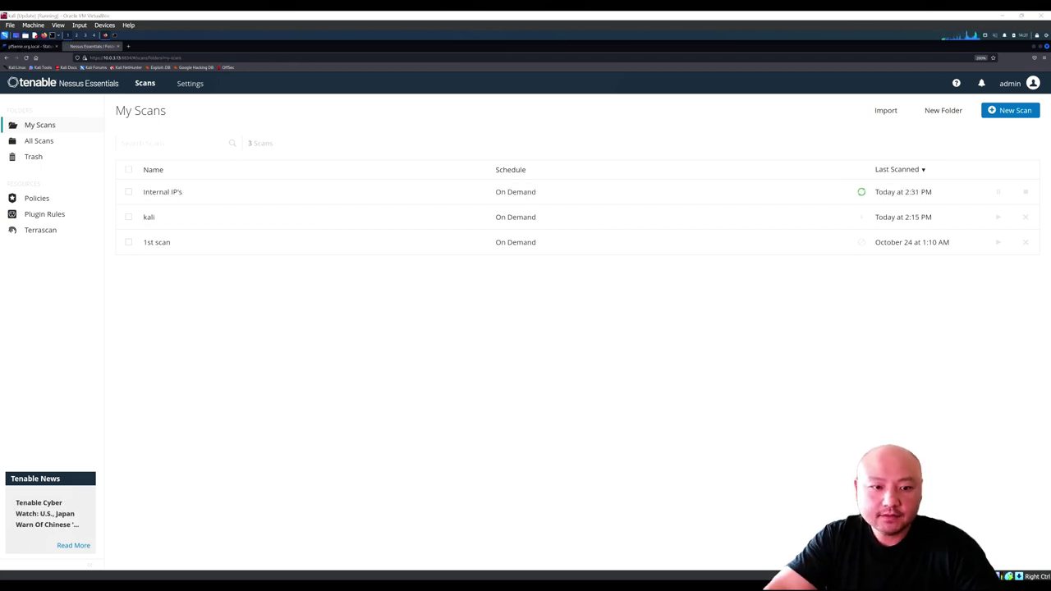
left_click(192, 197)
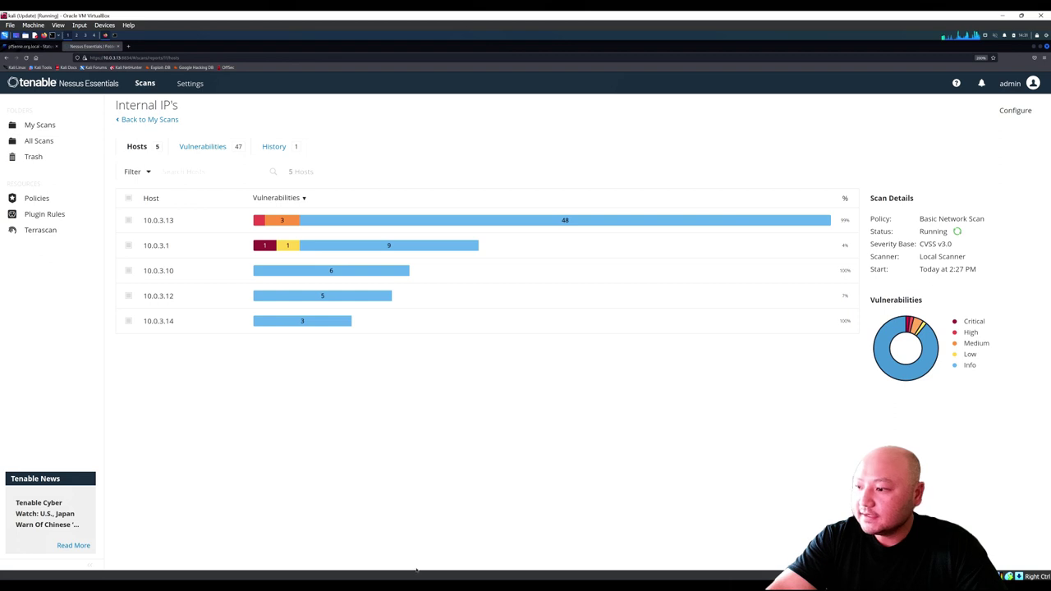
Step: In the Notepad IP list, add a line 'Gateway: 10.0.3.1' below the Kali entry
key("alt+Tab")
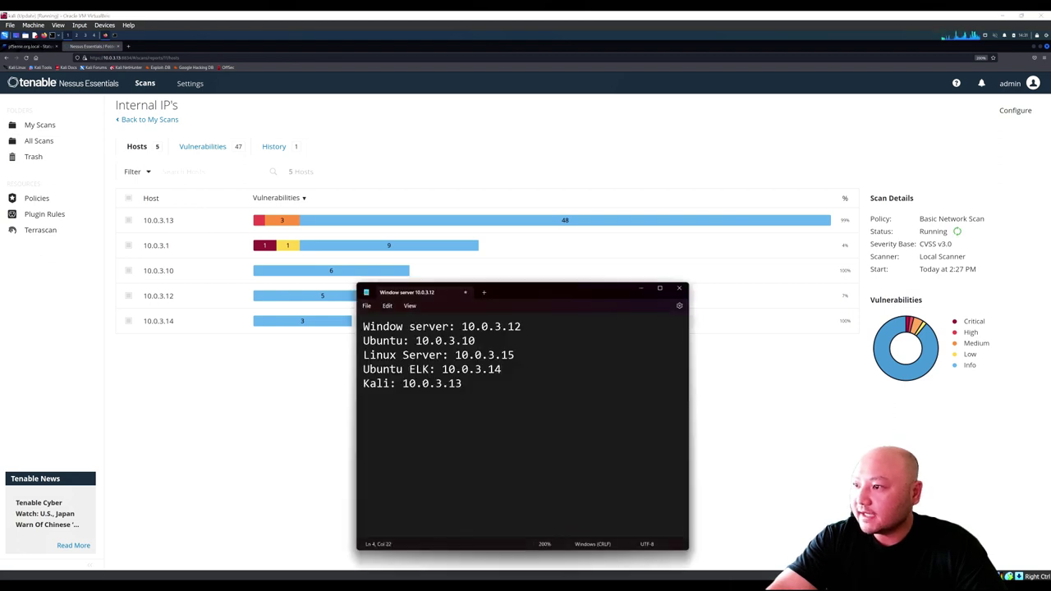
left_click_drag(499, 292, 475, 215)
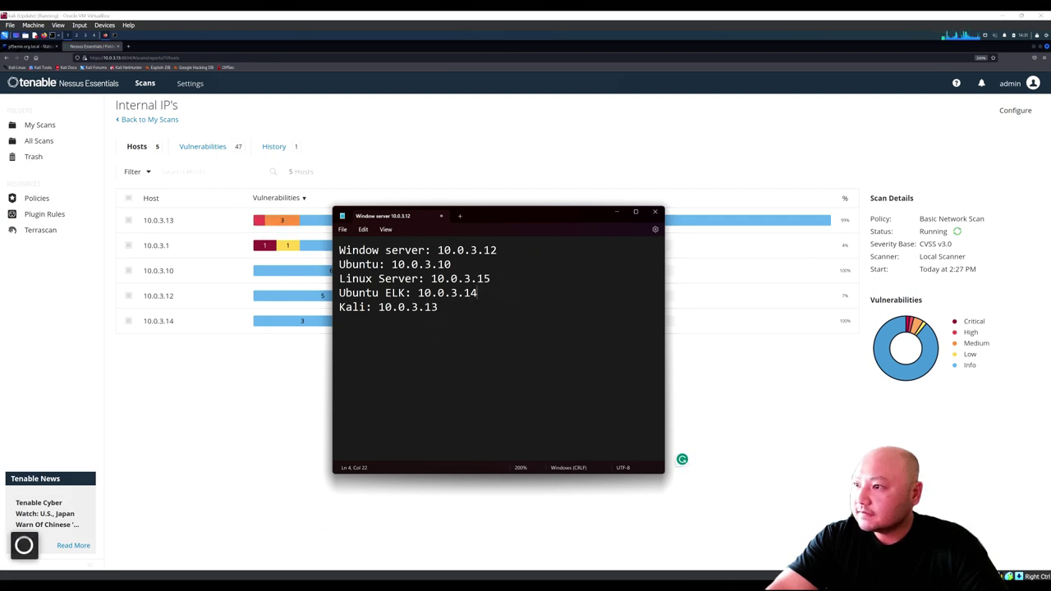
left_click_drag(438, 307, 384, 307)
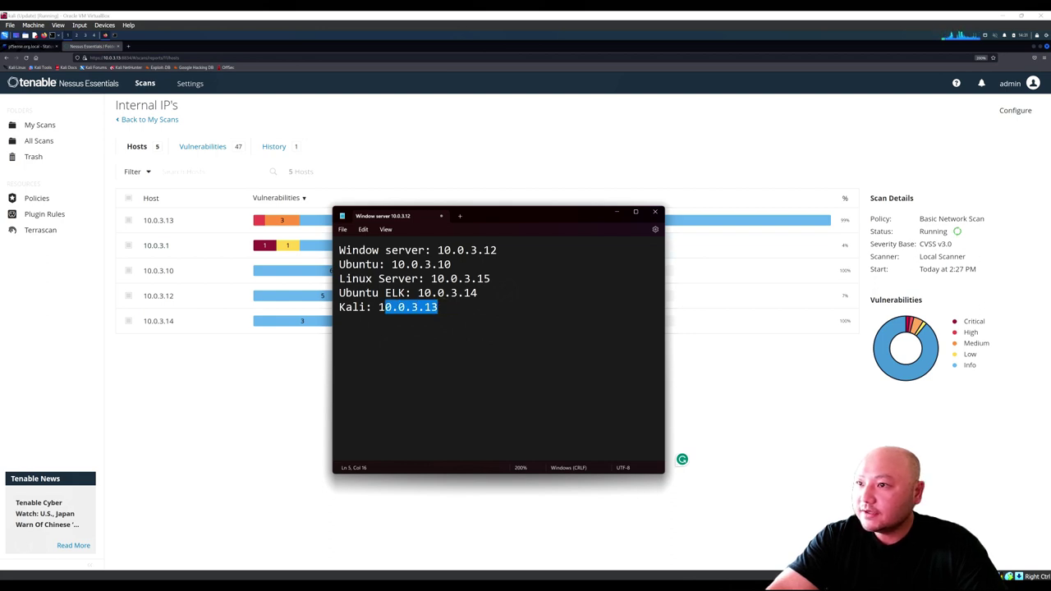
left_click(385, 312)
left_click(441, 310)
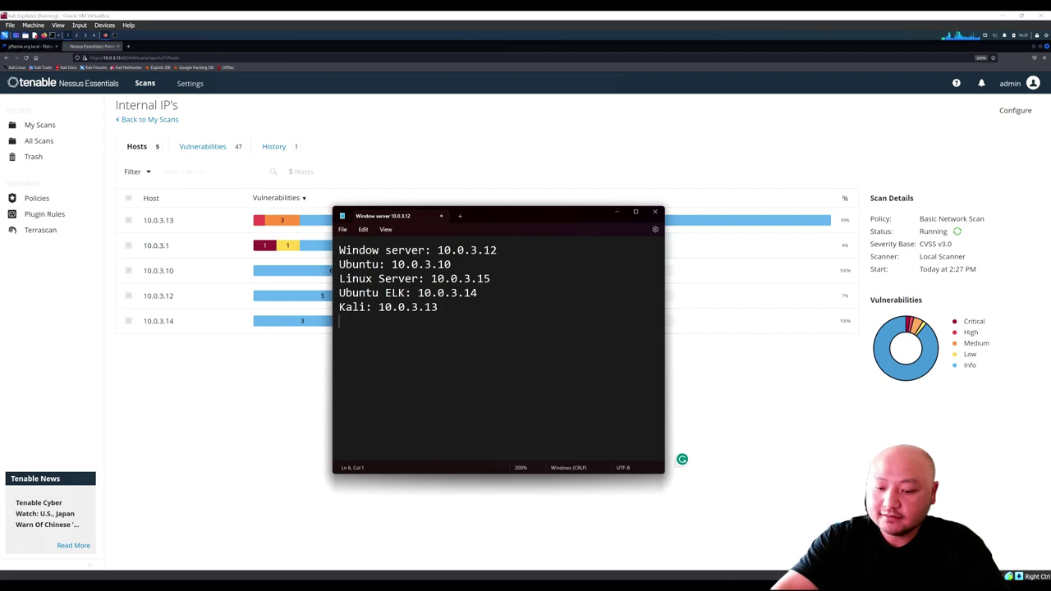
key("Return")
type("1")
key("BackSpace")
type("gate")
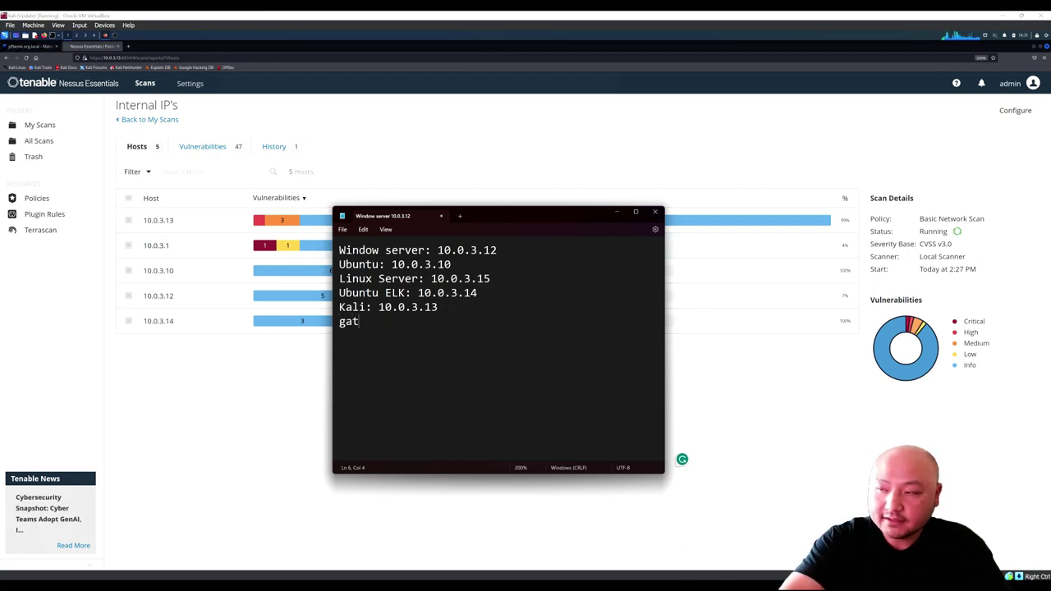
key("BackSpace")
key("BackSpace")
key("BackSpace")
key("BackSpace")
type("Gateway")
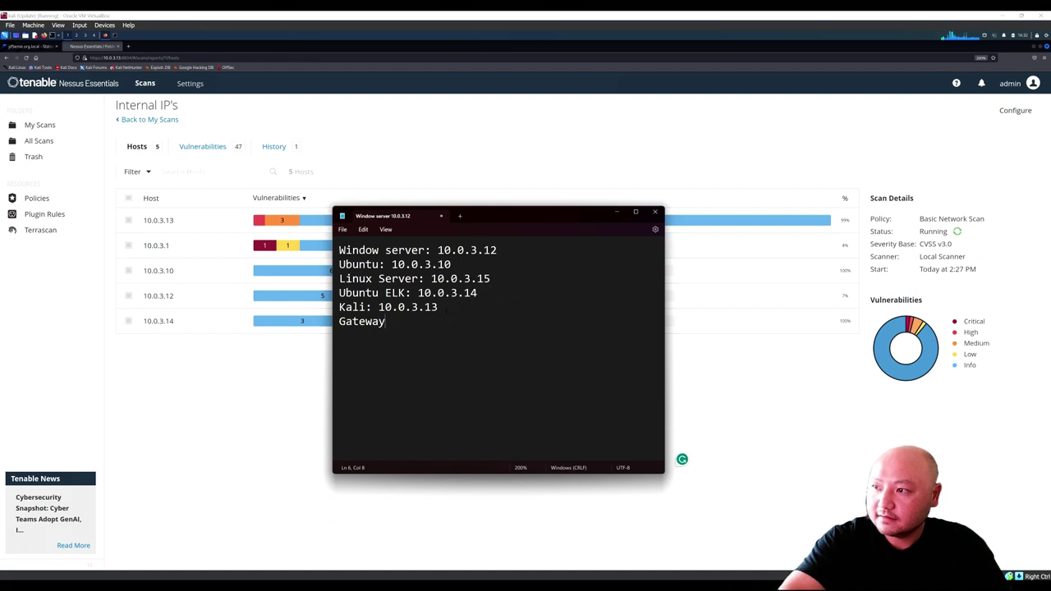
type(": 10.0.2")
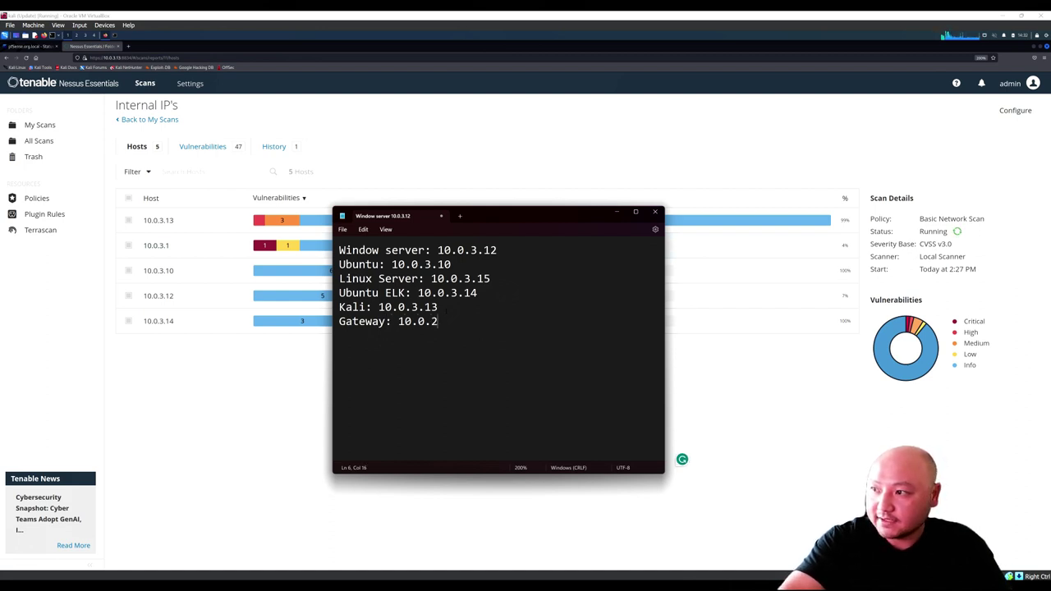
key("BackSpace")
type("3.1")
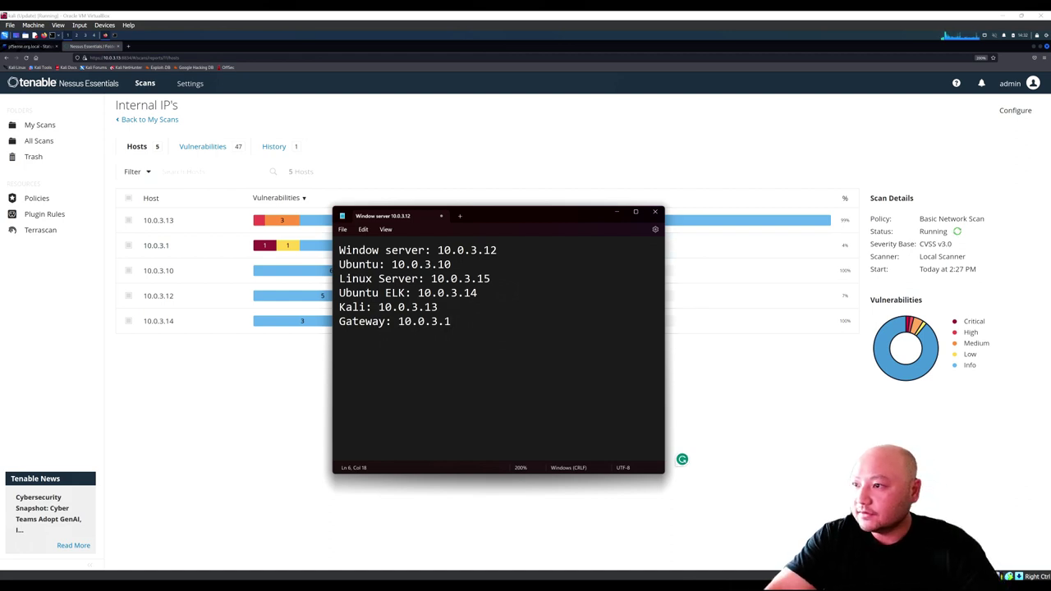
Step: Mark the gateway, Ubuntu, Window server and Ubuntu ELK entries, then return to the Nessus results
left_click_drag(451, 321, 337, 321)
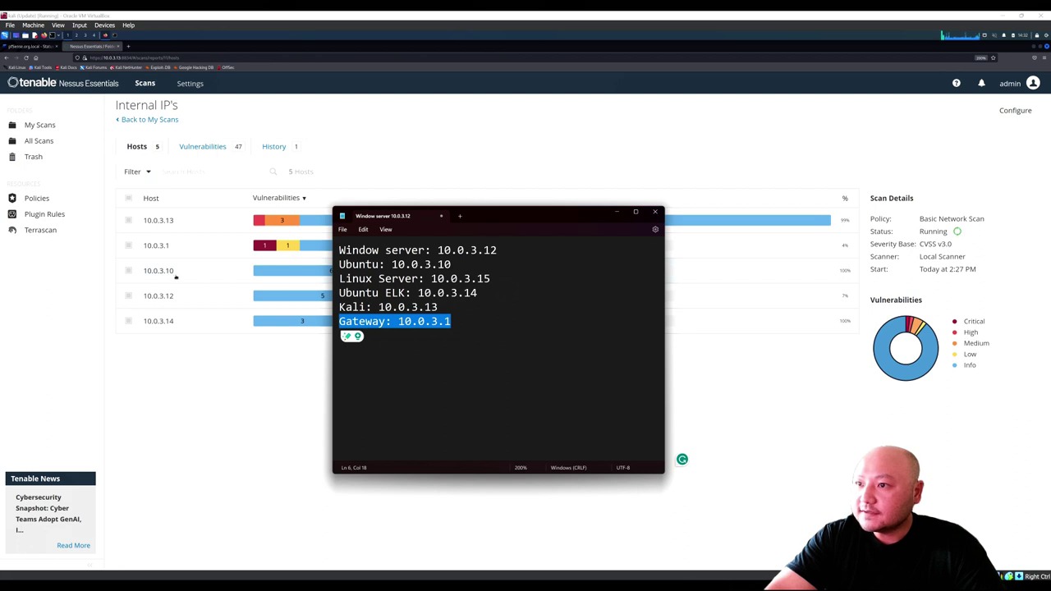
left_click_drag(446, 264, 346, 264)
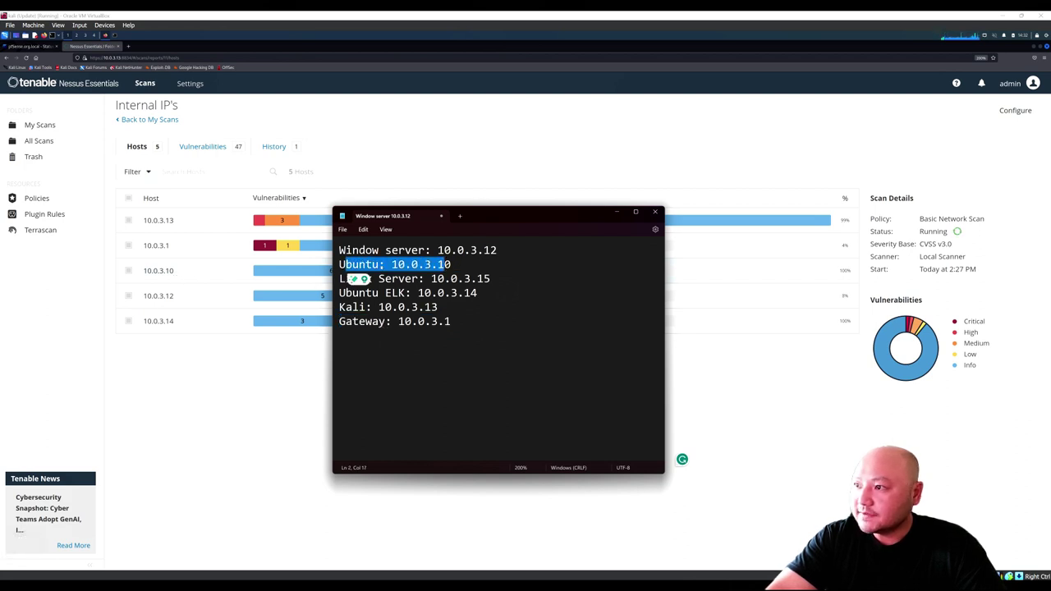
left_click(392, 279)
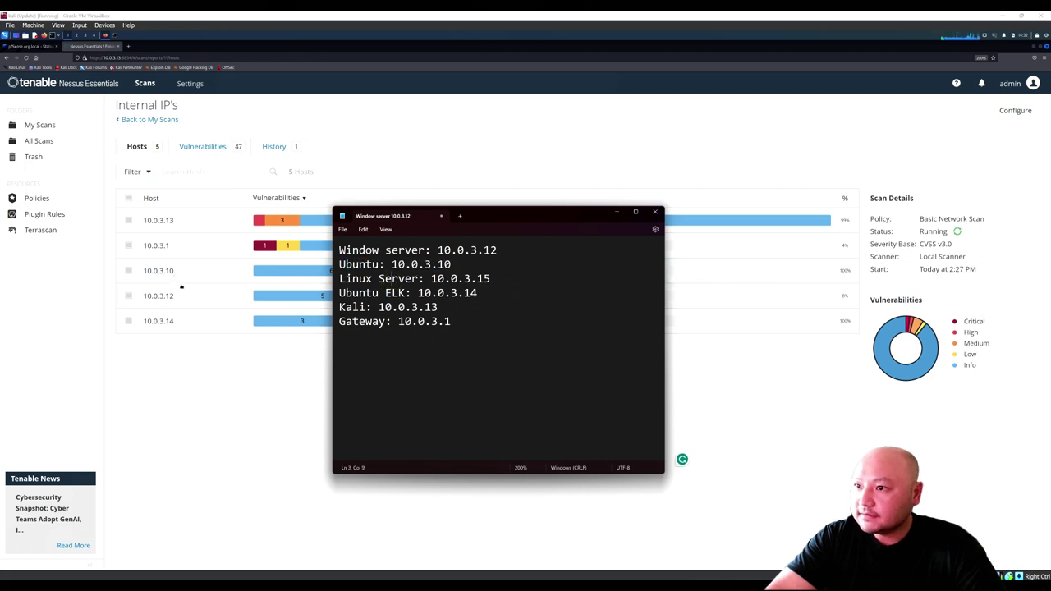
mouse_move(327, 272)
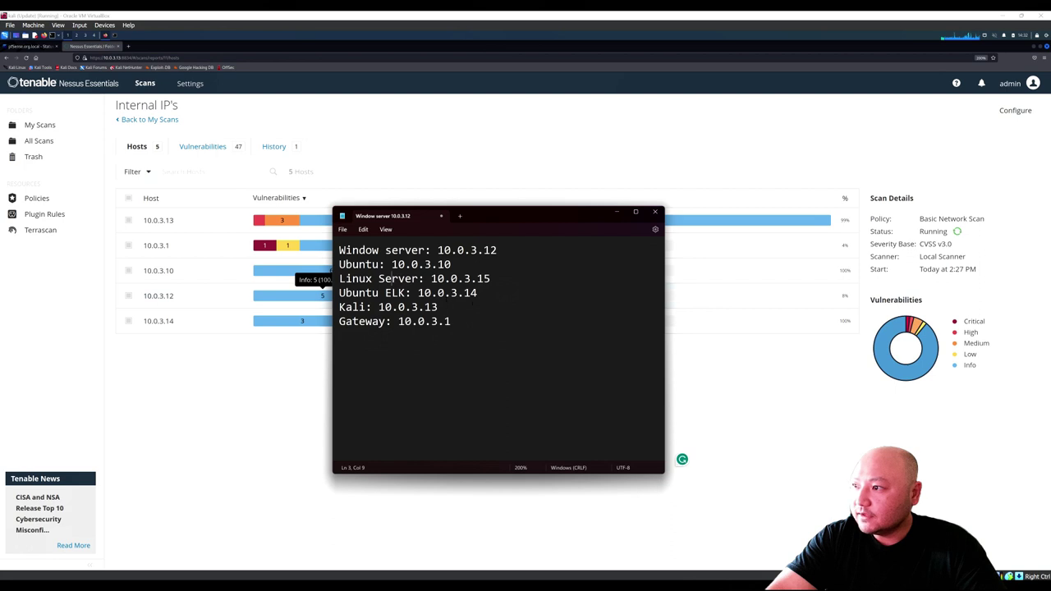
left_click_drag(497, 250, 346, 250)
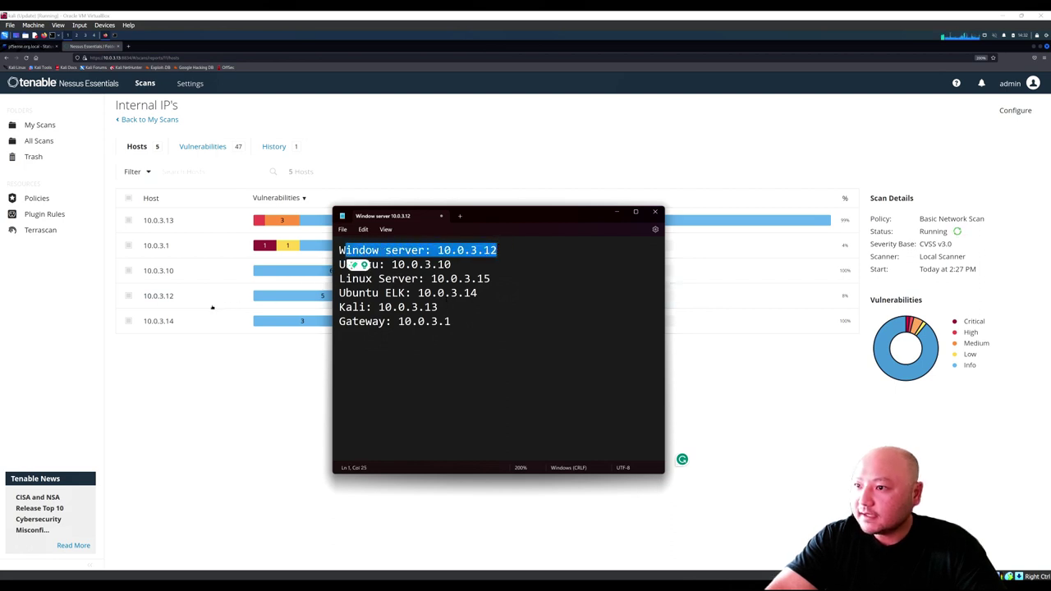
left_click_drag(478, 293, 346, 294)
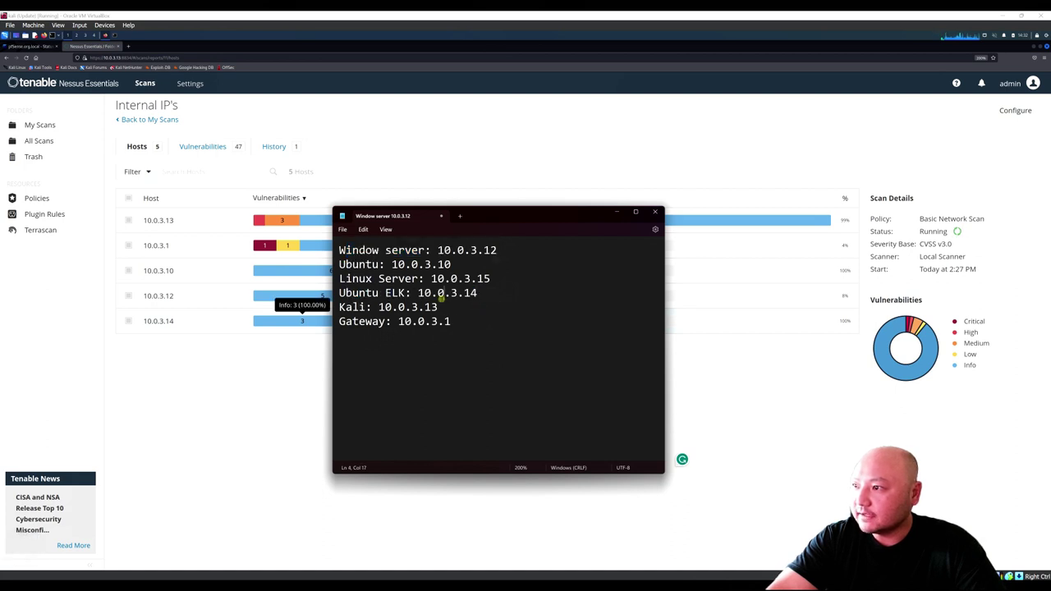
left_click(599, 152)
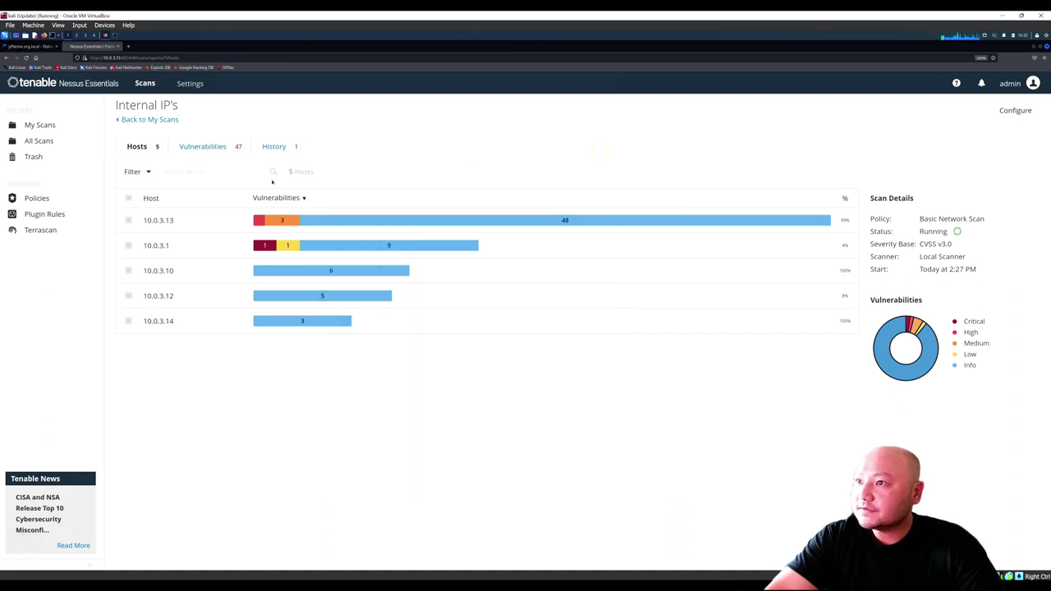
Step: Show the scan's vulnerability list sorted by severity, most severe first
left_click(222, 147)
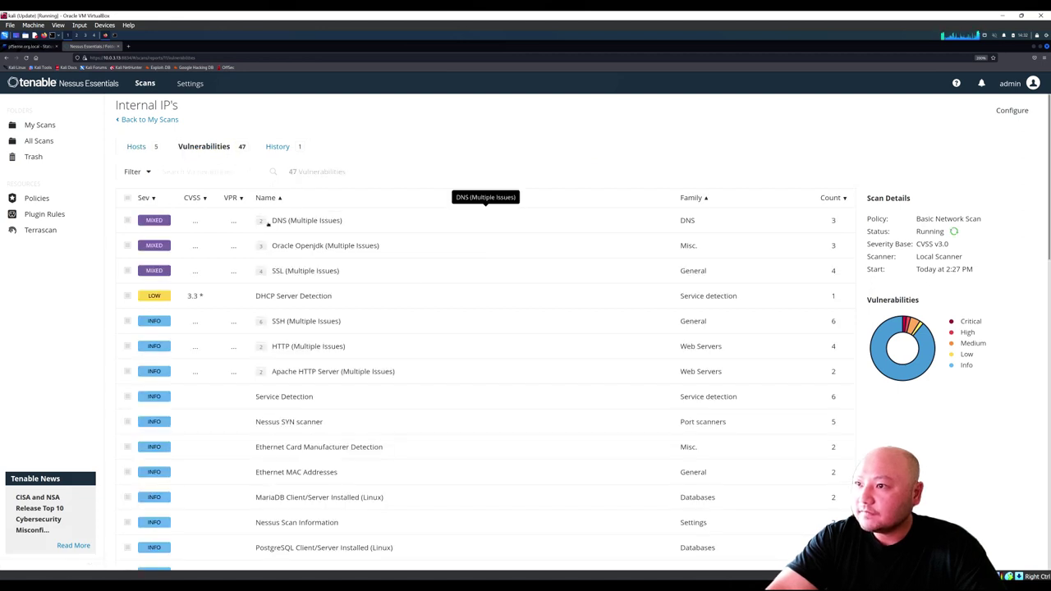
left_click(146, 198)
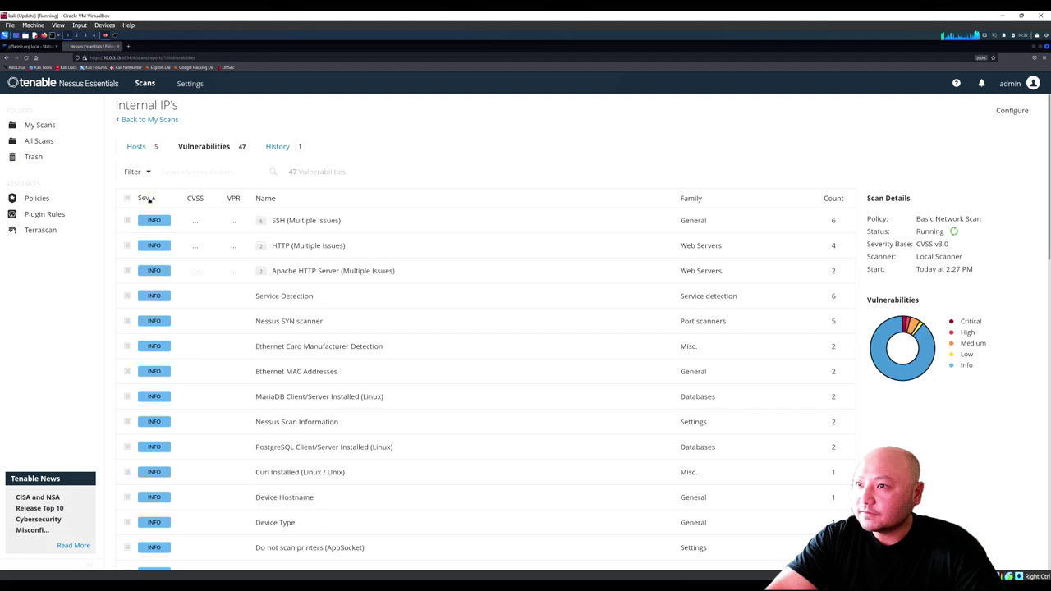
left_click(147, 198)
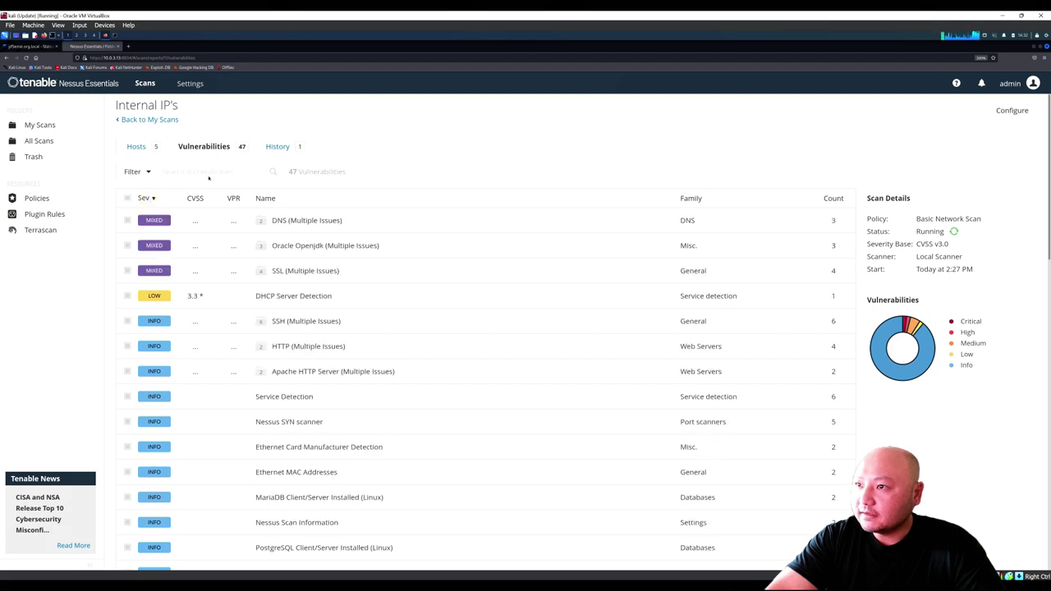
Step: Check the scan's History, then return to and scroll through the Vulnerabilities list
left_click(275, 148)
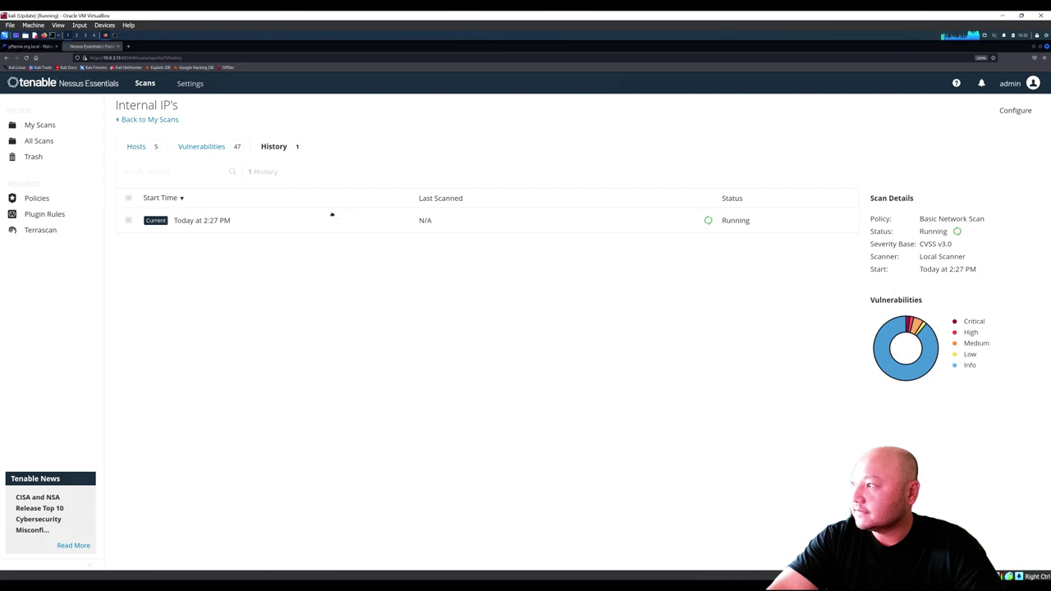
left_click(200, 148)
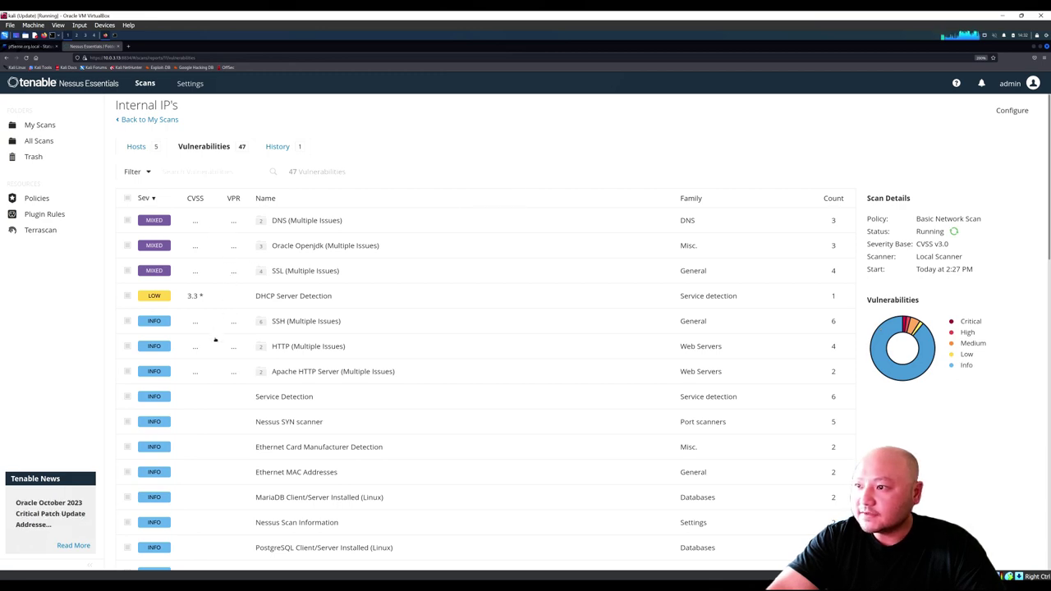
scroll(211, 328, "down", 5)
scroll(209, 321, "down", 9)
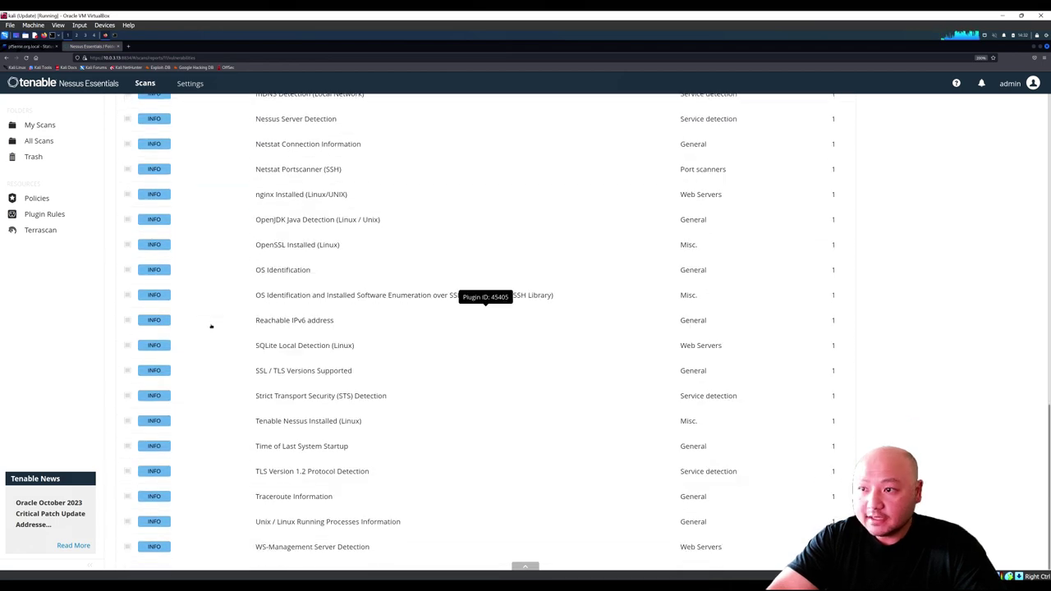
scroll(215, 328, "up", 7)
scroll(220, 333, "up", 7)
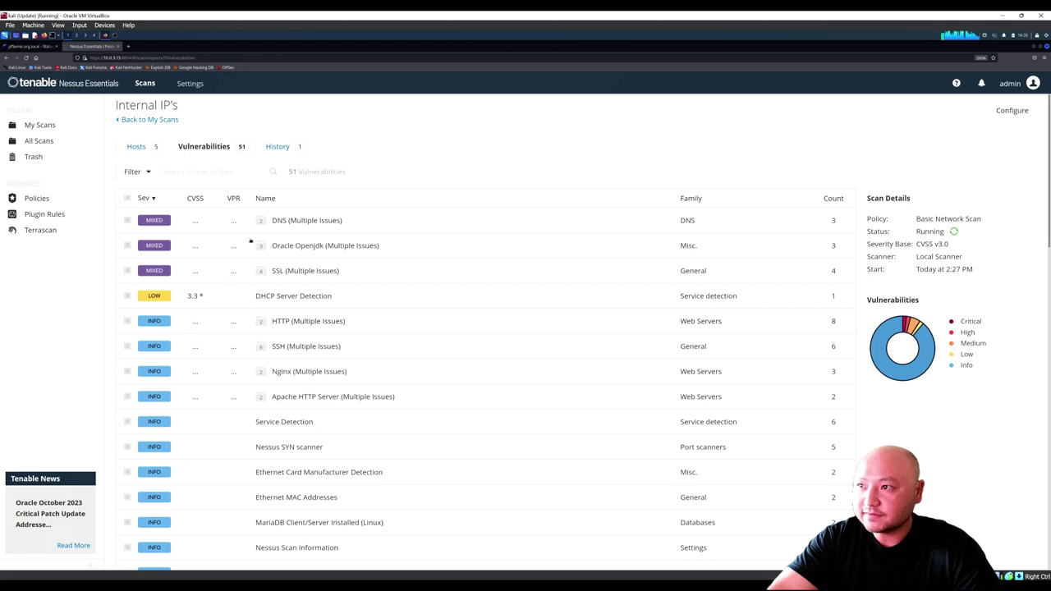
Step: Read the DHCP Server Detection plugin details, then go back and show the Hosts results
left_click(215, 297)
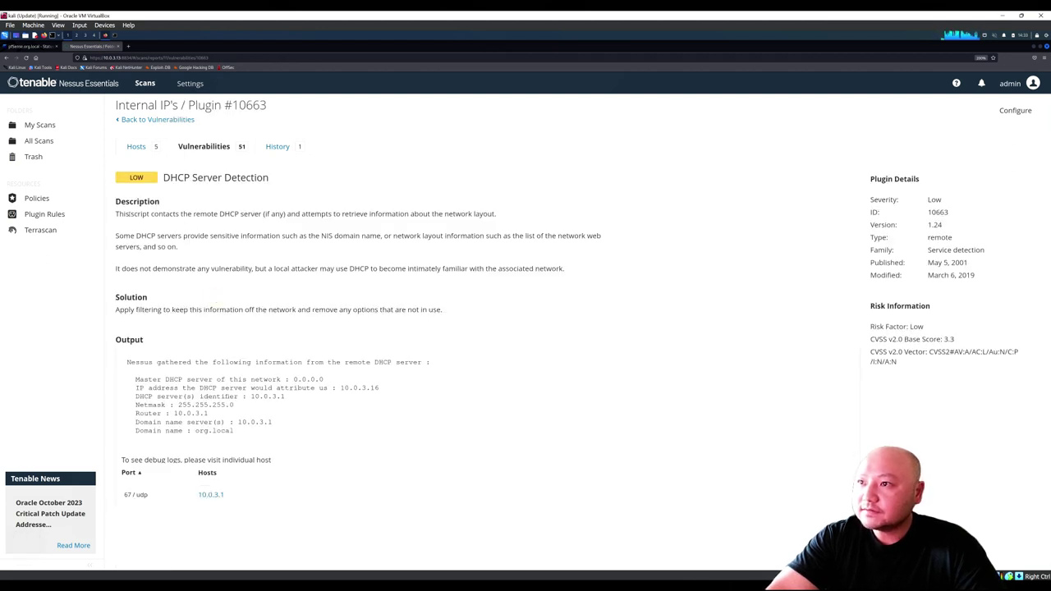
left_click_drag(164, 177, 234, 179)
left_click(235, 178)
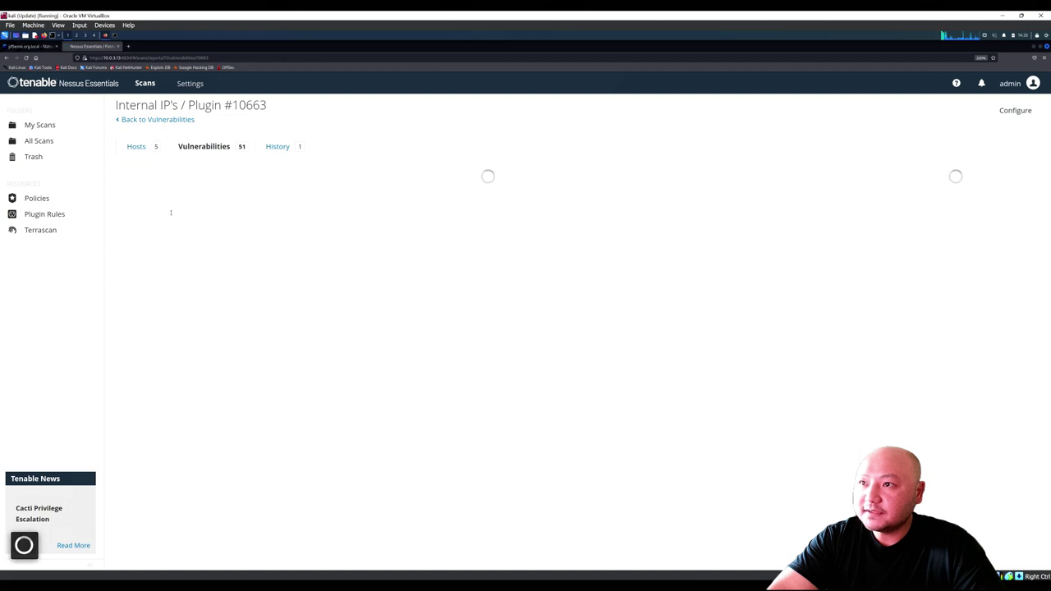
left_click(220, 147)
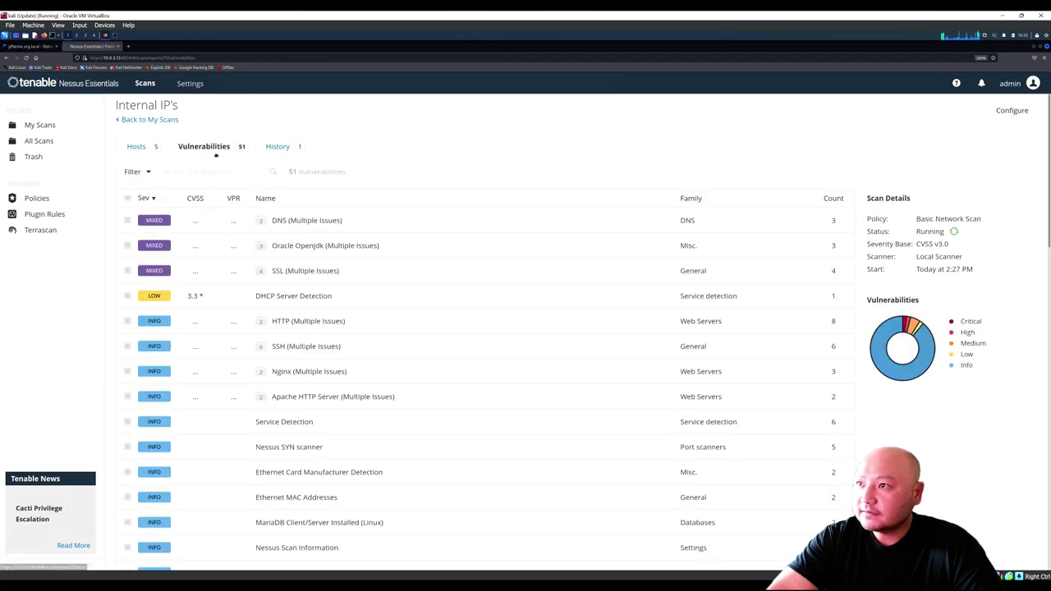
left_click(138, 147)
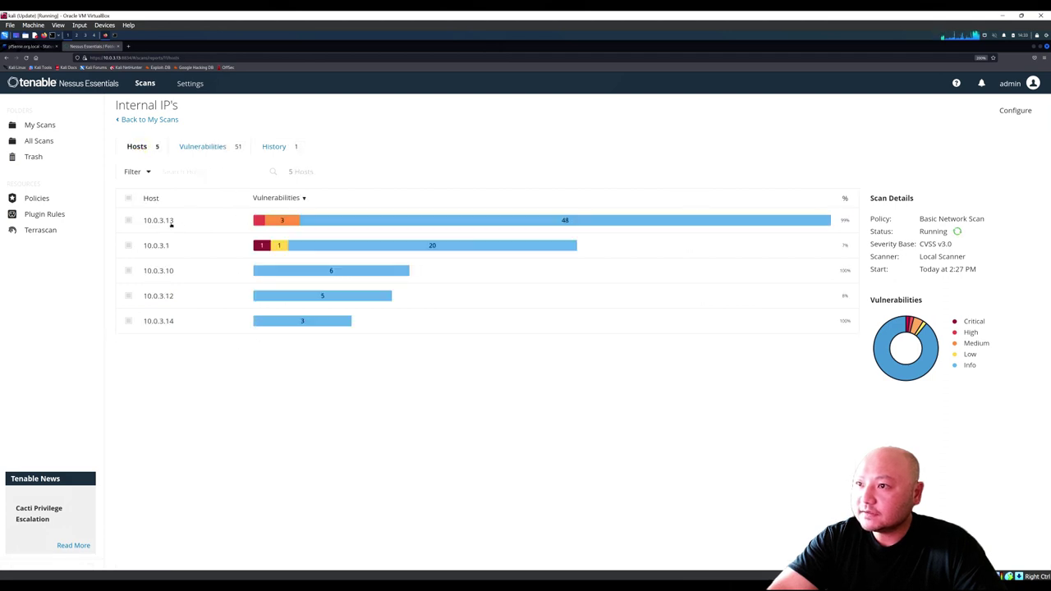
mouse_move(261, 225)
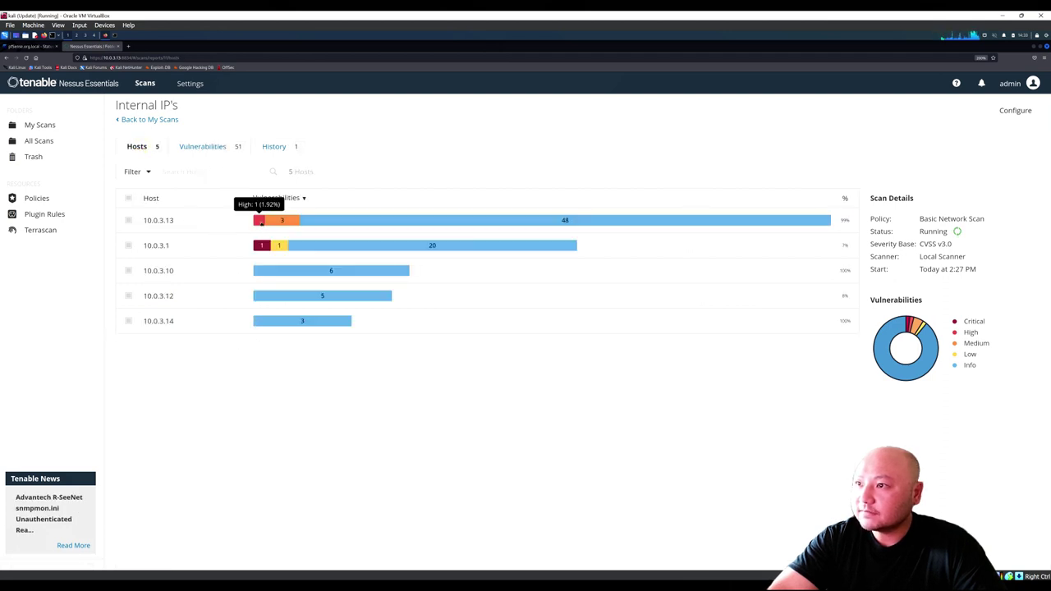
left_click(261, 224)
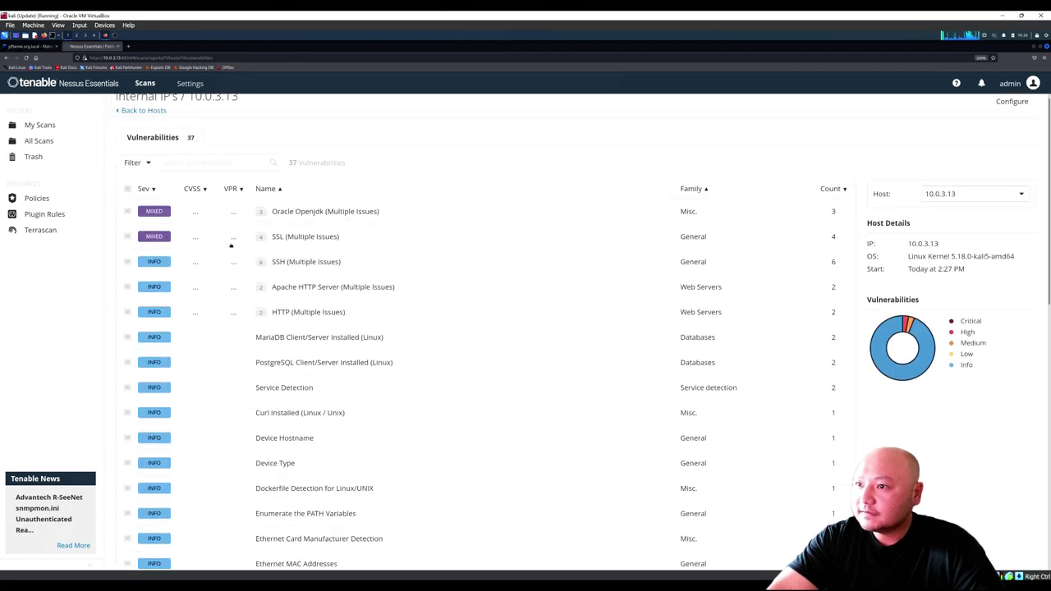
scroll(232, 241, "down", 5)
scroll(235, 239, "up", 5)
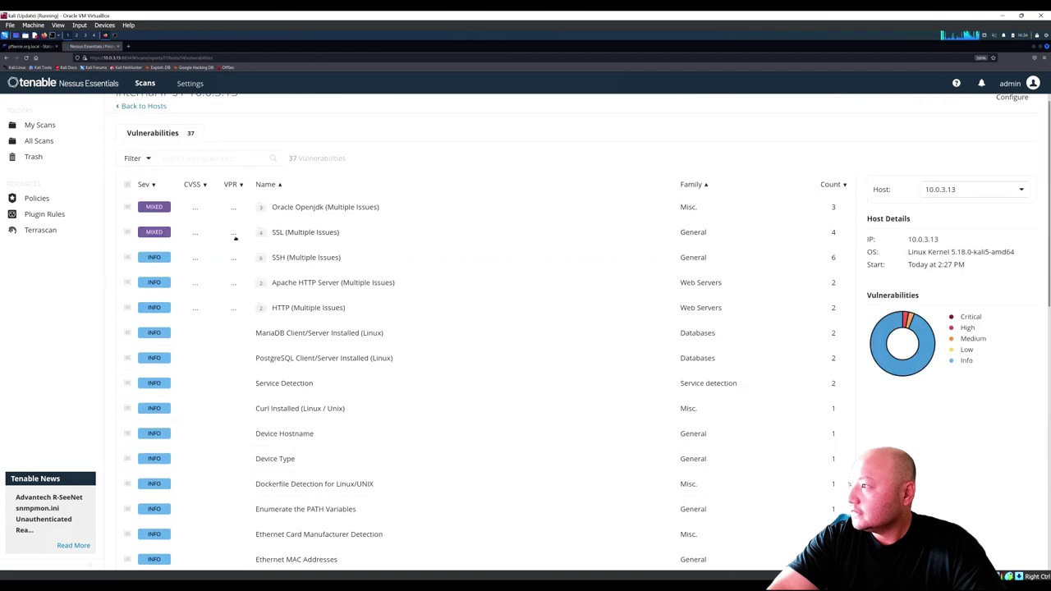
left_click(154, 198)
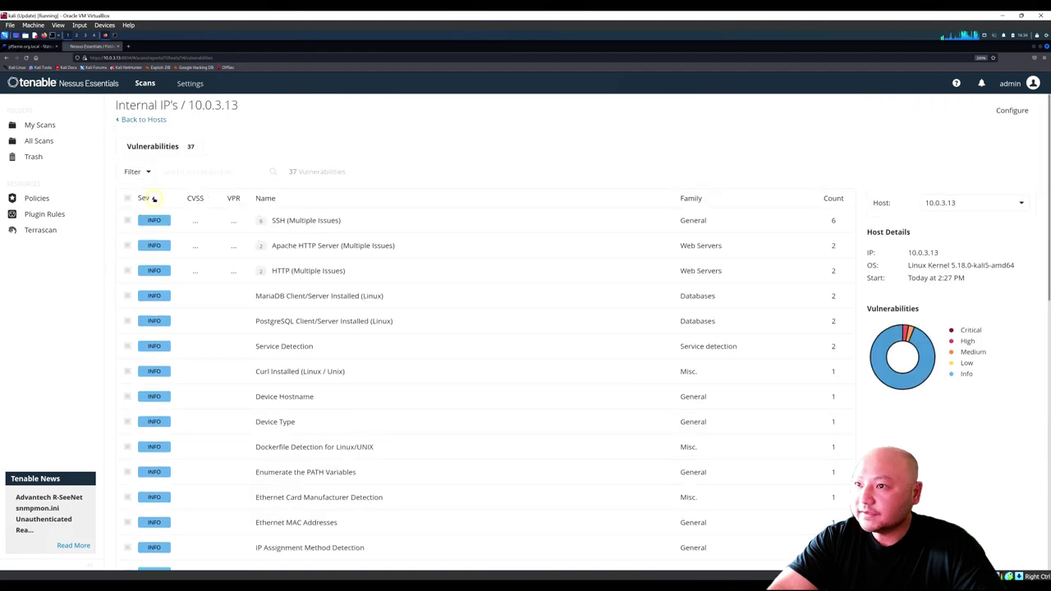
left_click(153, 198)
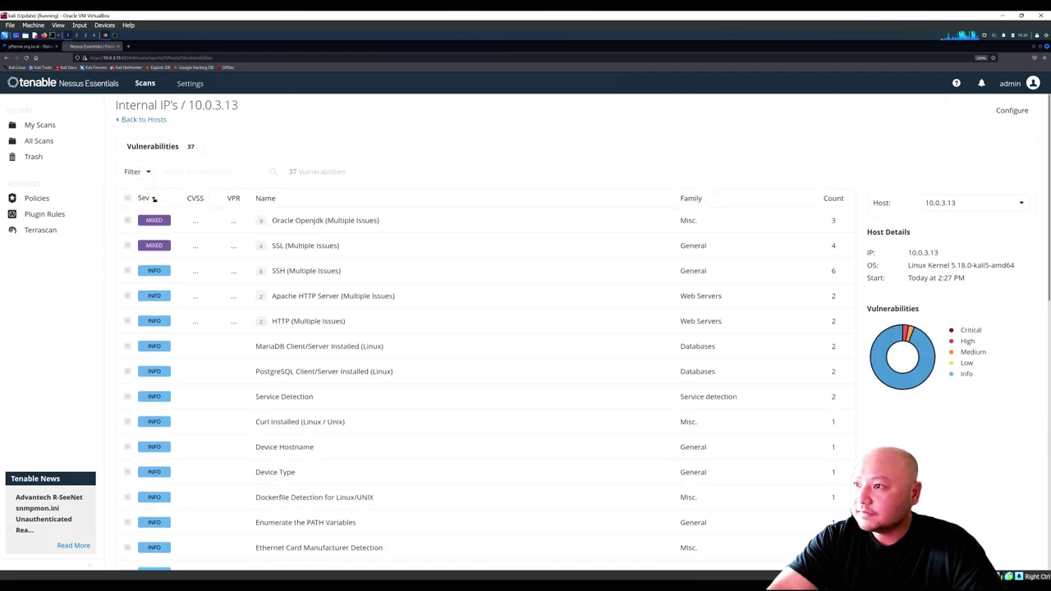
left_click(154, 198)
scroll(643, 237, "down", 7)
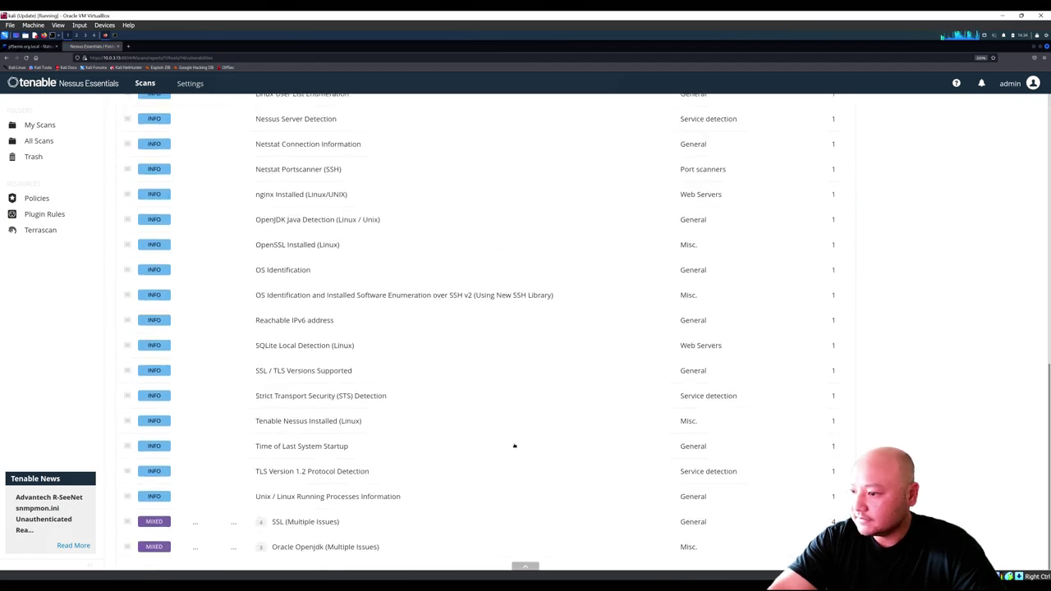
left_click(400, 432)
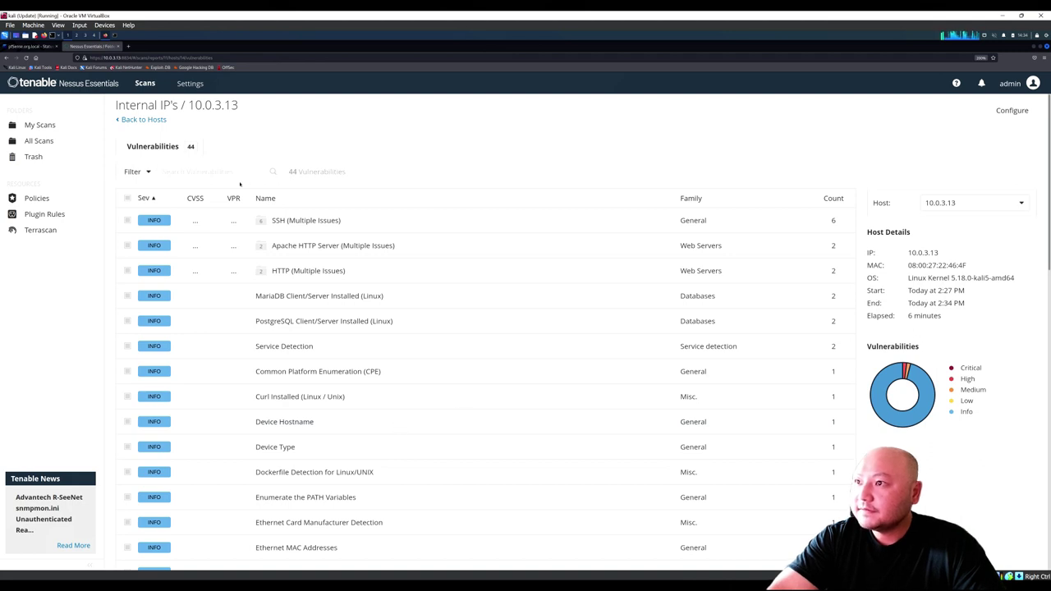
left_click(137, 120)
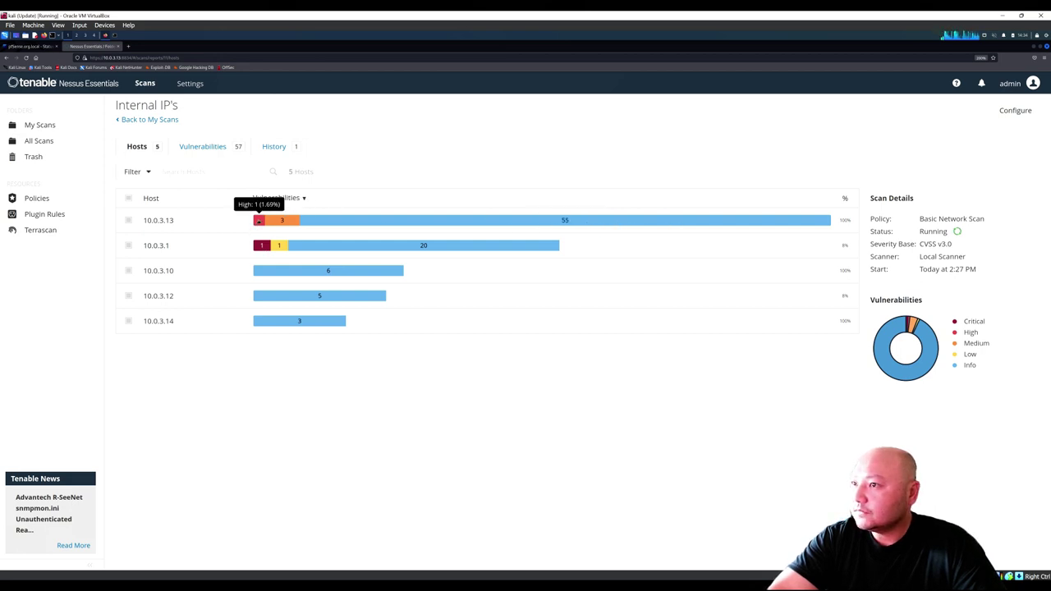
Step: Scroll through host 10.0.3.13's vulnerability list and return to the scan's hosts overview
left_click(259, 220)
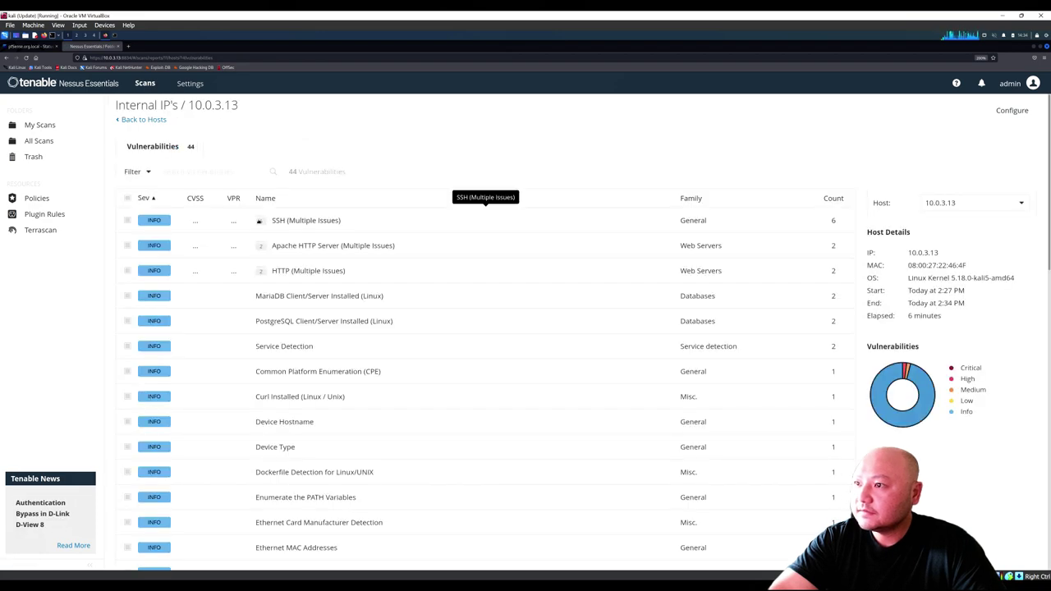
scroll(270, 220, "down", 10)
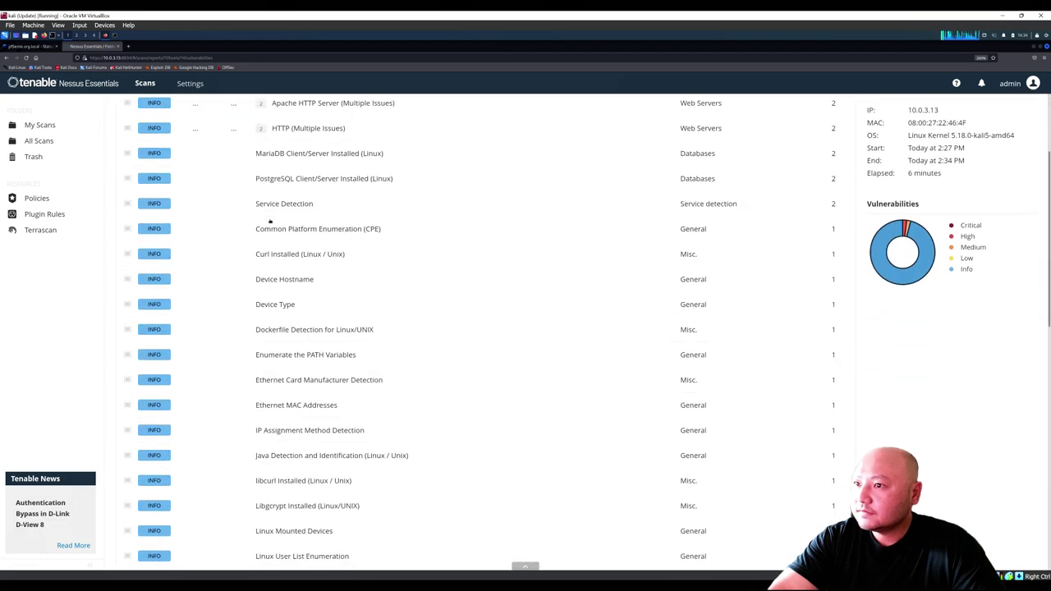
scroll(270, 220, "down", 1)
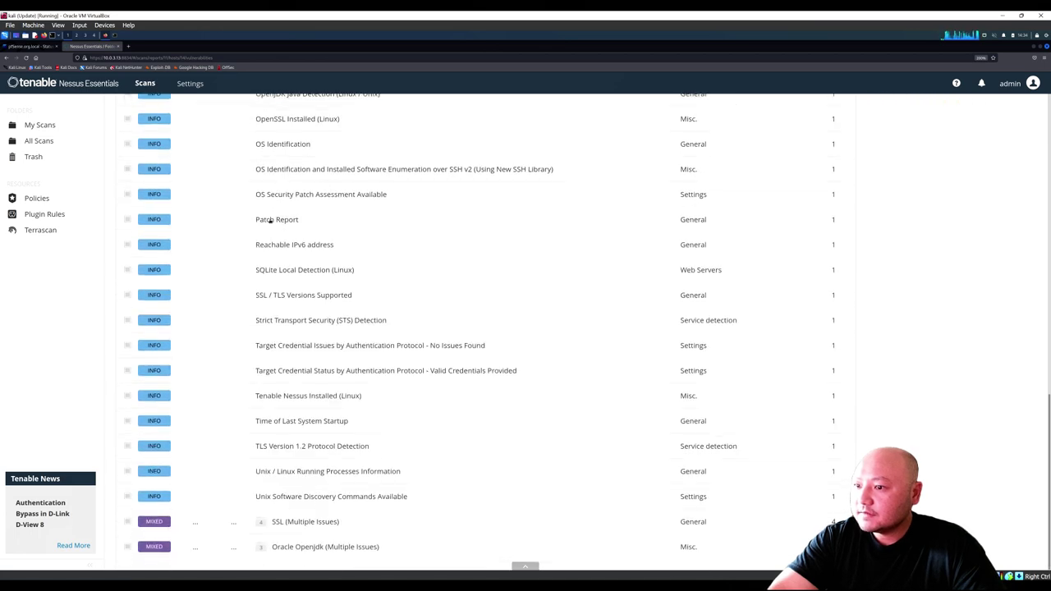
scroll(361, 316, "up", 1)
scroll(492, 353, "down", 1)
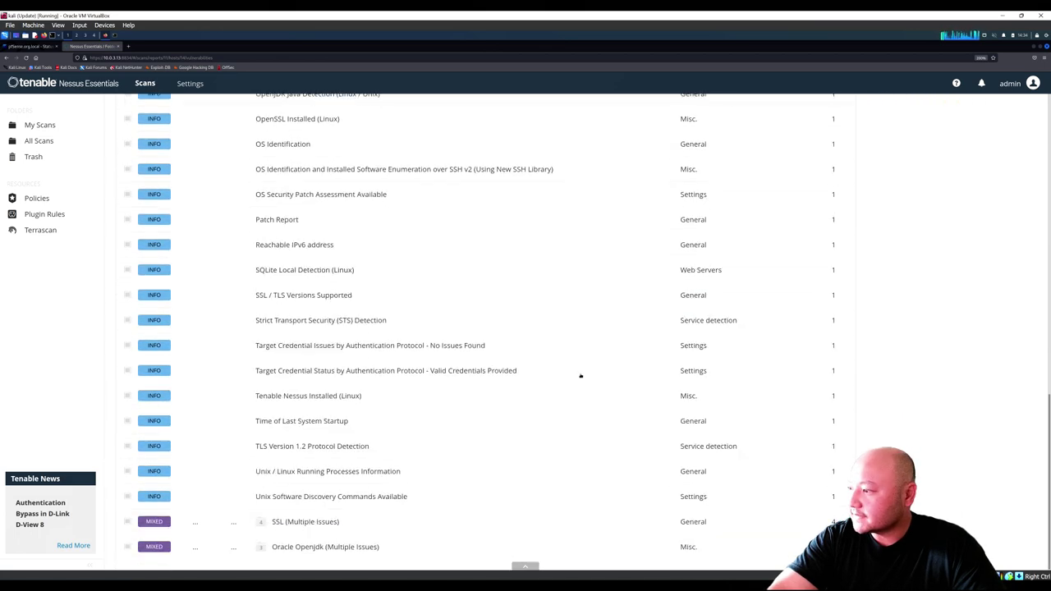
scroll(340, 330, "up", 10)
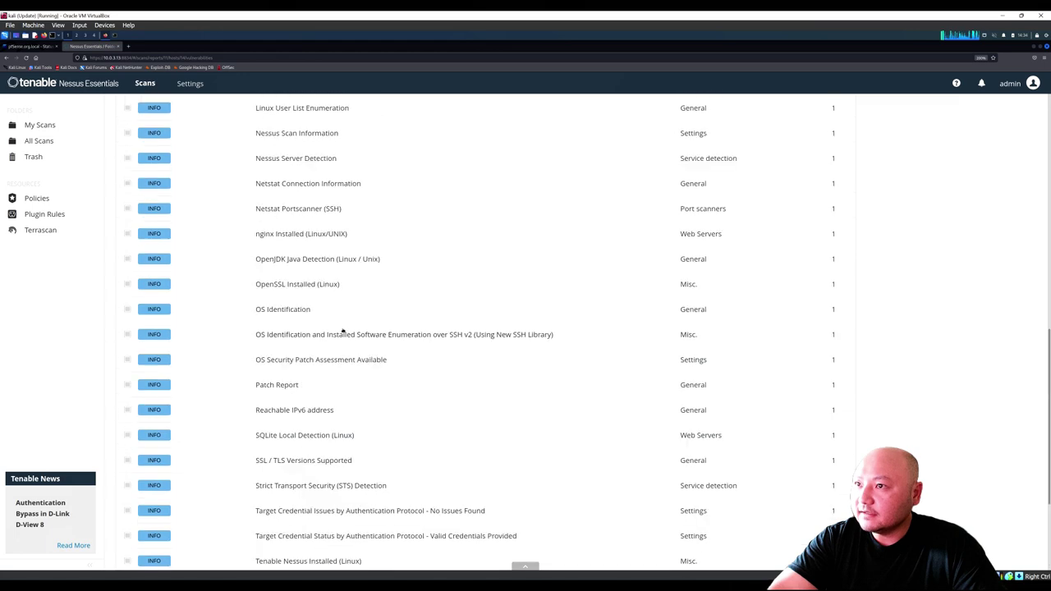
left_click(129, 122)
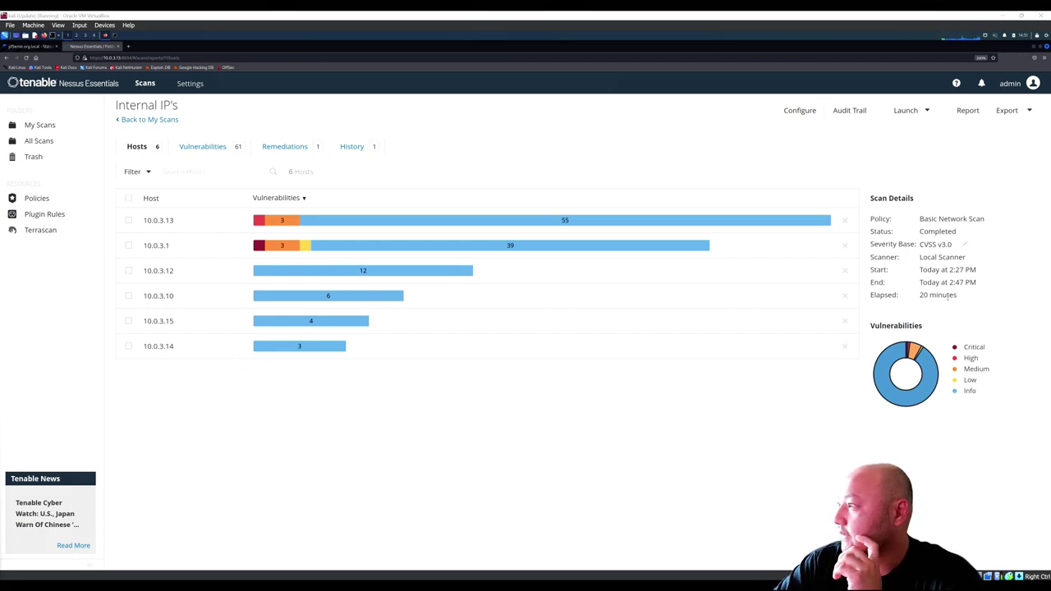
Step: Note the scan's 20-minute elapsed time and show the scan's Remediations list
mouse_move(962, 298)
left_mouse_down()
mouse_move(921, 294)
mouse_move(976, 282)
mouse_move(941, 270)
left_mouse_up()
left_click(936, 271)
mouse_move(260, 220)
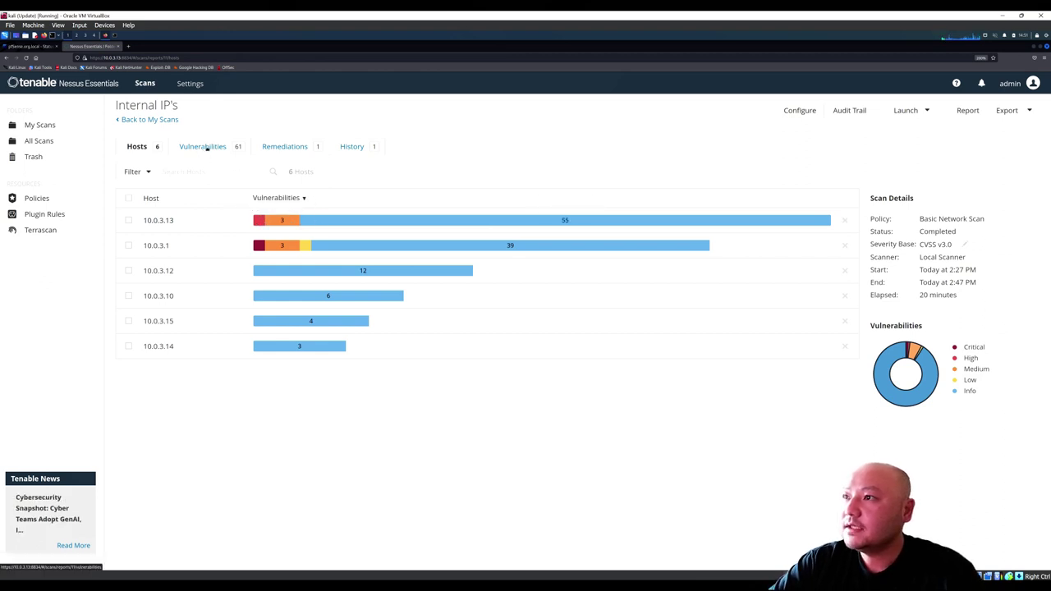
left_click(283, 146)
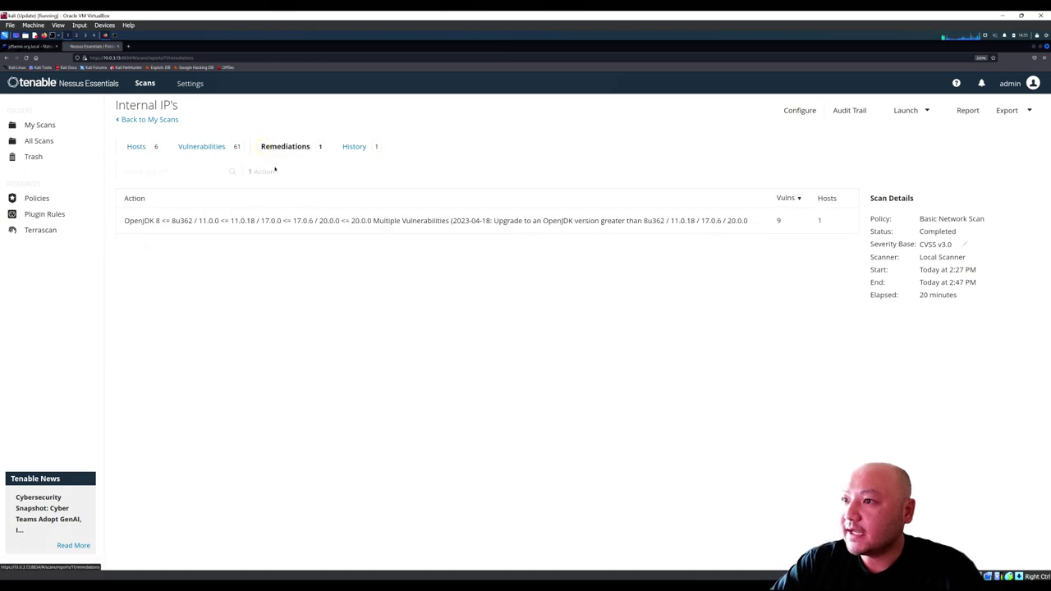
Step: Copy the advice 'Upgrade to an OpenJDK version greater than 8u362' into a new browser tab
mouse_move(160, 220)
left_mouse_down()
mouse_move(127, 220)
mouse_move(143, 220)
left_mouse_up()
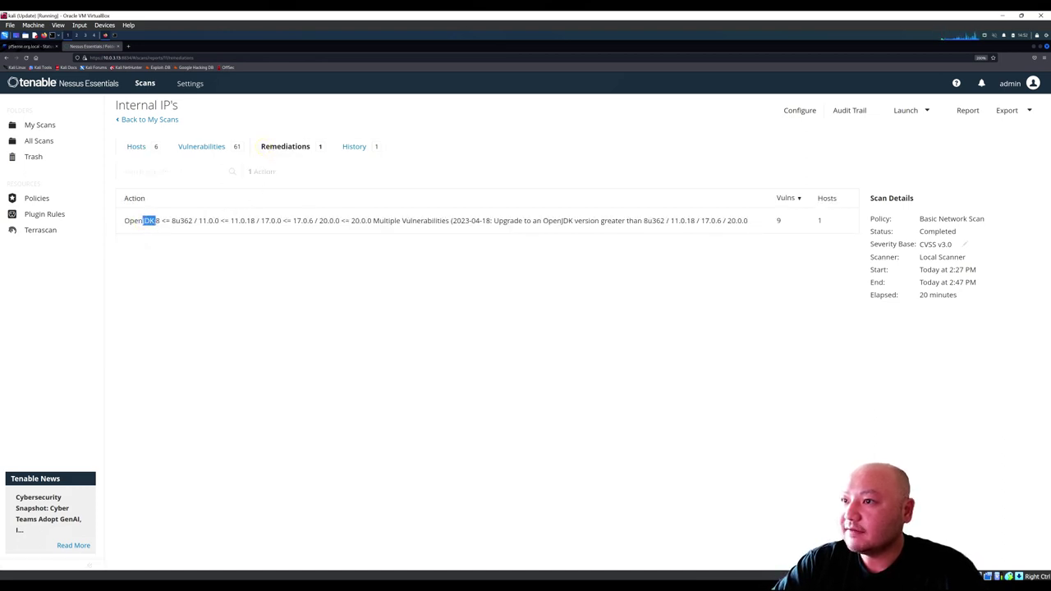
left_click(152, 220)
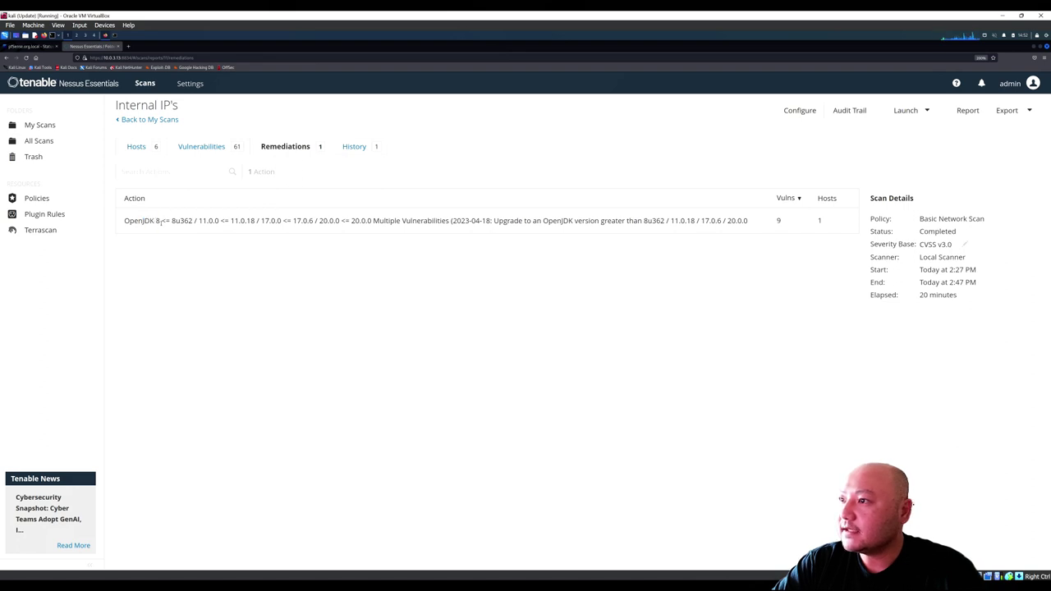
left_click_drag(188, 220, 585, 220)
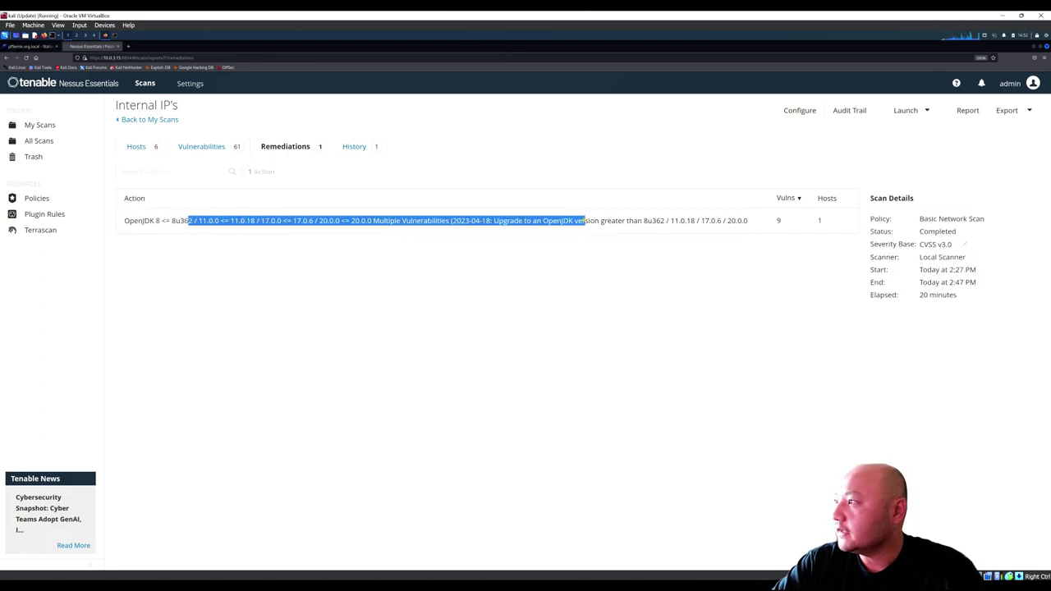
left_click(586, 220)
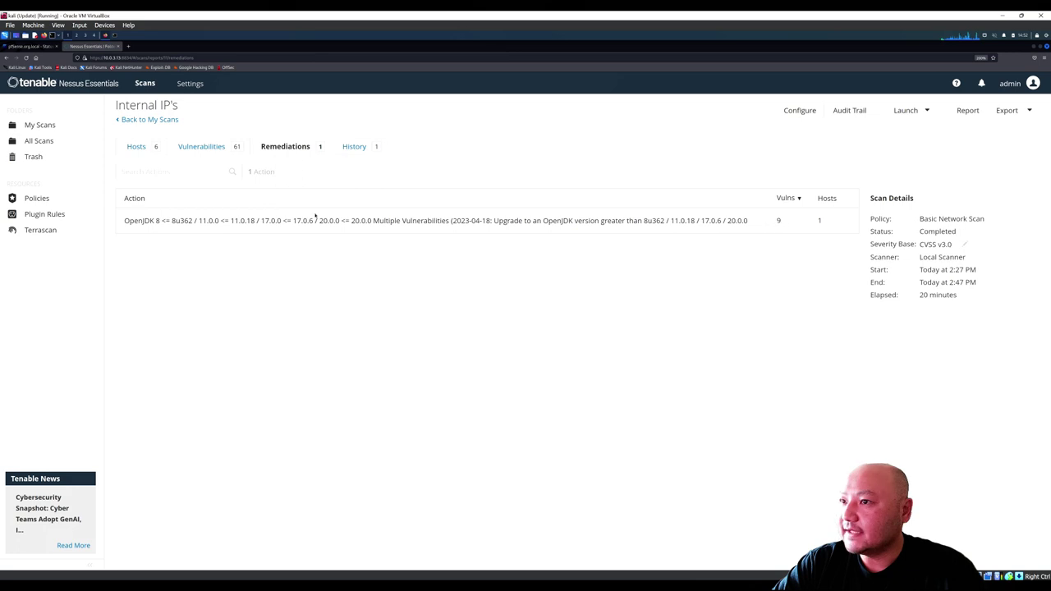
left_click_drag(124, 220, 162, 220)
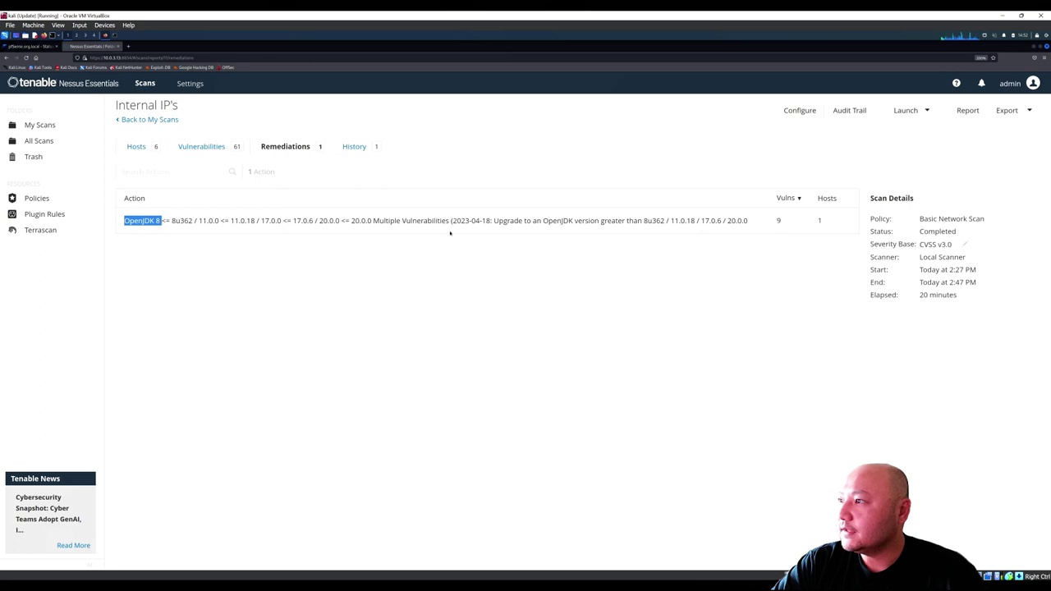
left_click_drag(494, 220, 665, 220)
key("ctrl+c")
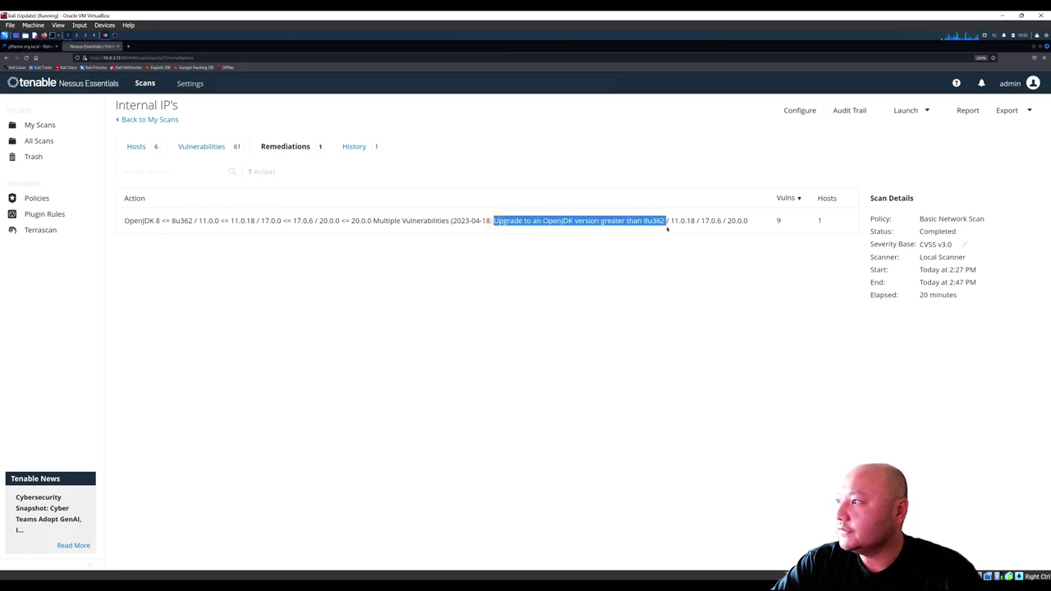
right_click(640, 223)
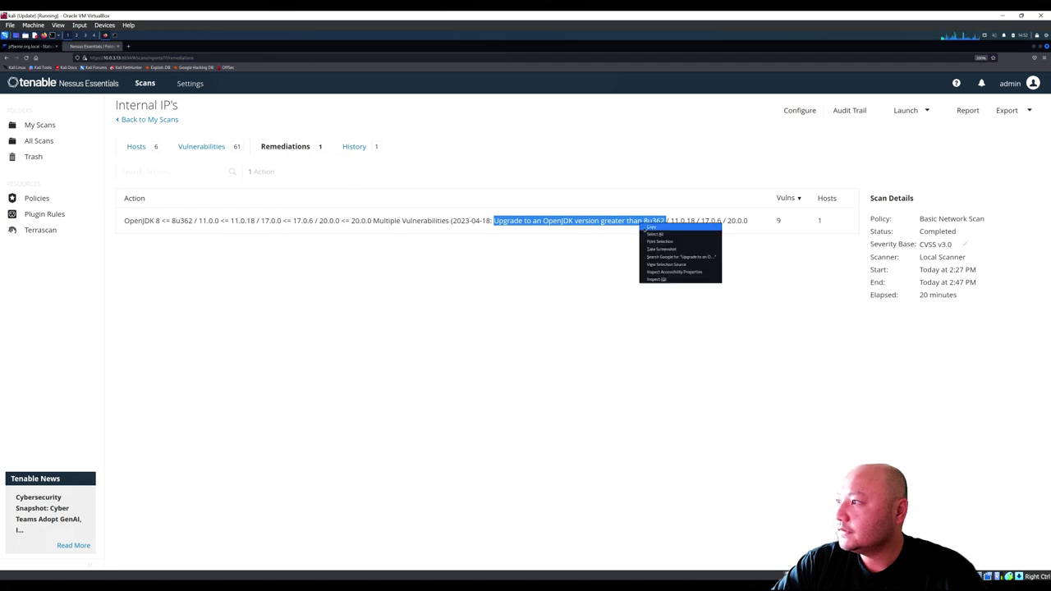
left_click(654, 229)
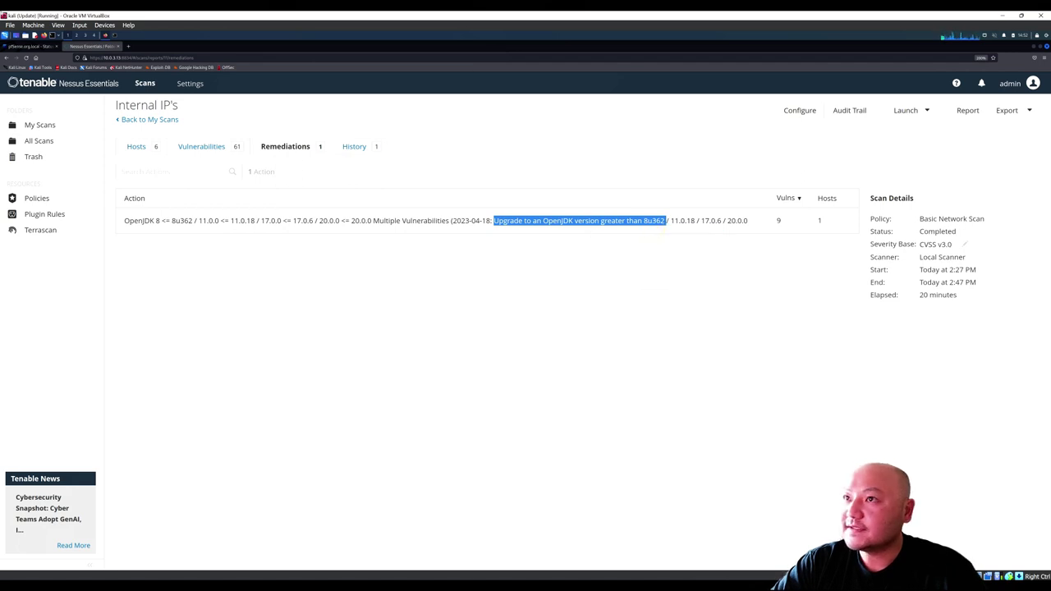
left_click(128, 46)
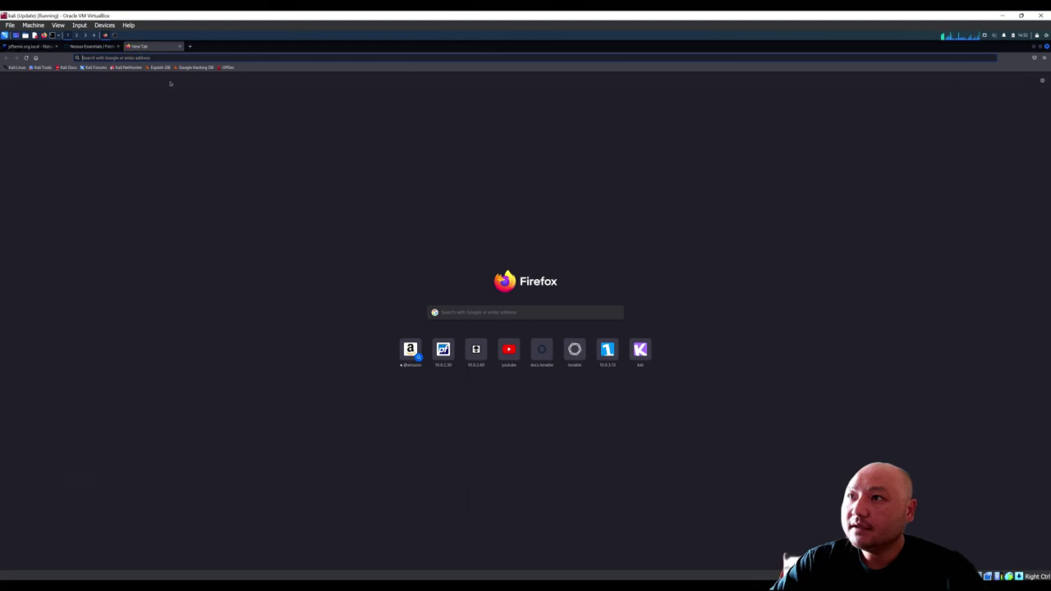
Step: Google 'Upgrade to an OpenJDK version greater than 8u362 vulnerabilities'
key("ctrl+v")
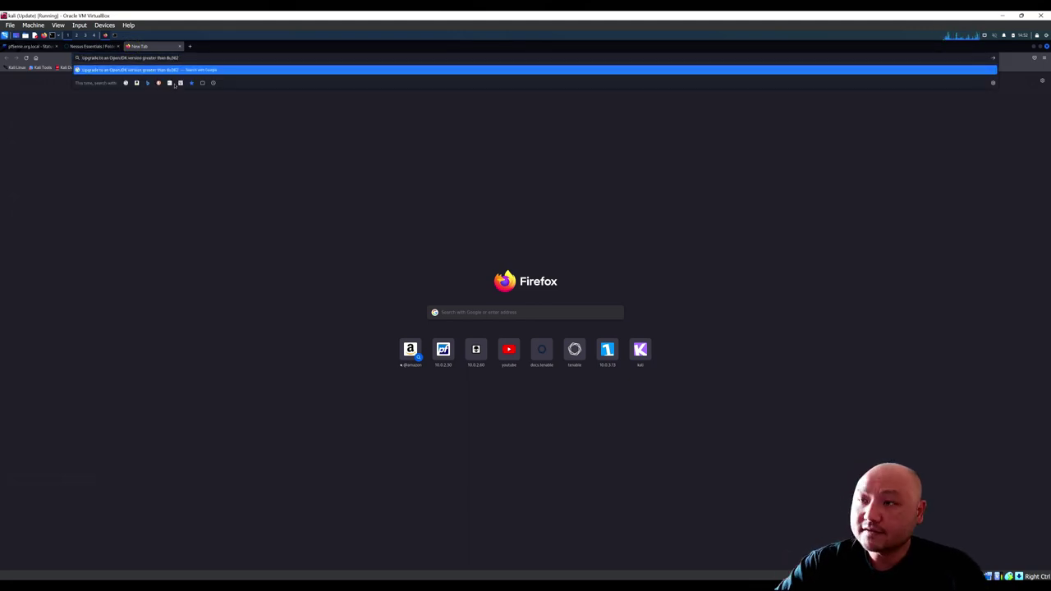
key("Return")
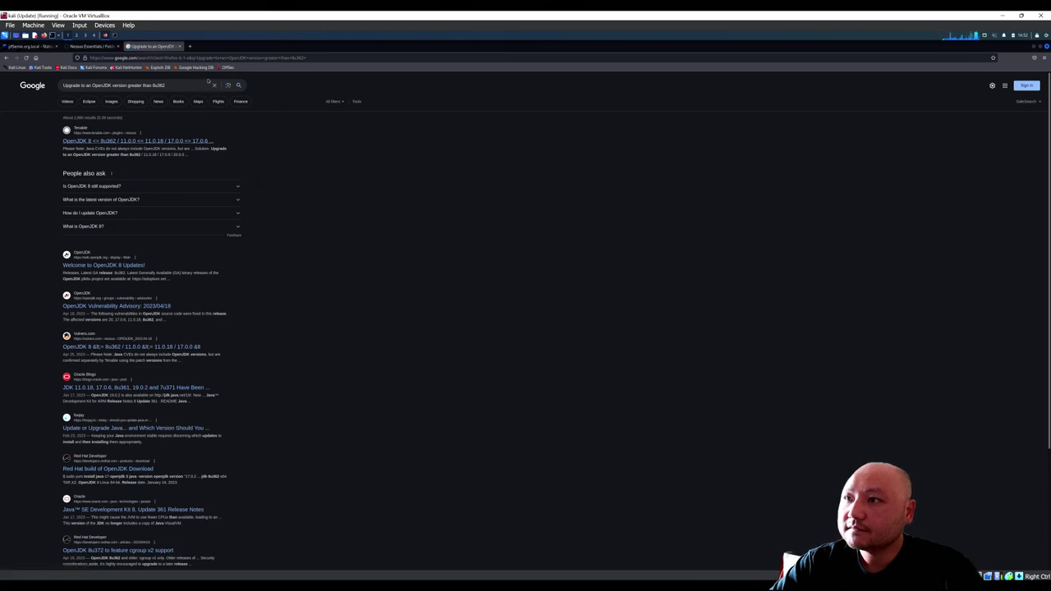
left_click(178, 85)
type("vulnerabilities")
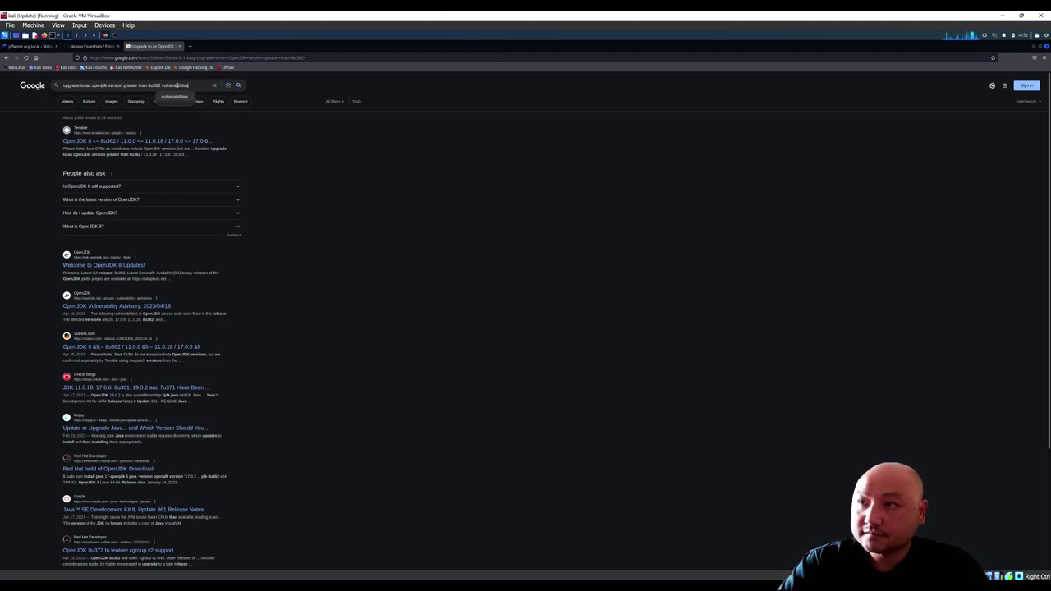
left_click(174, 96)
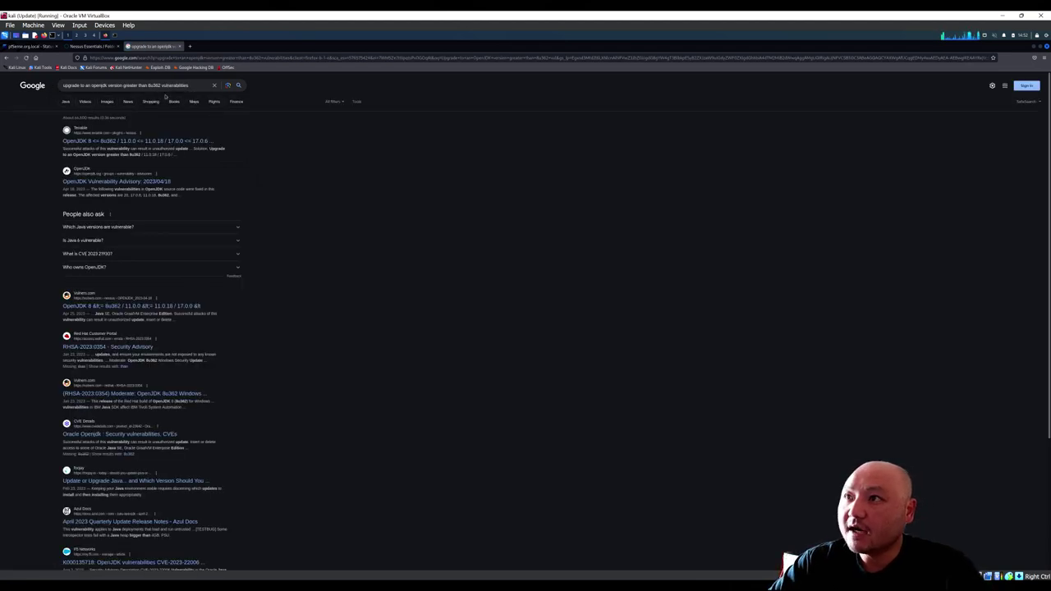
Step: Open and read the first Tenable result for the OpenJDK 8 finding
left_click(121, 141)
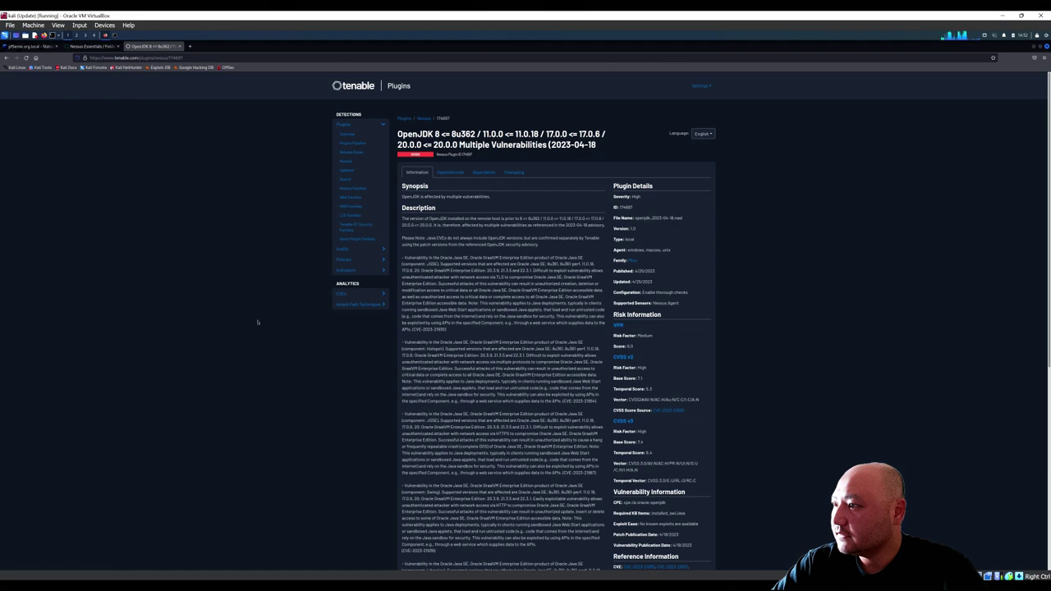
scroll(418, 321, "down", 3)
scroll(417, 323, "down", 3)
scroll(256, 250, "up", 6)
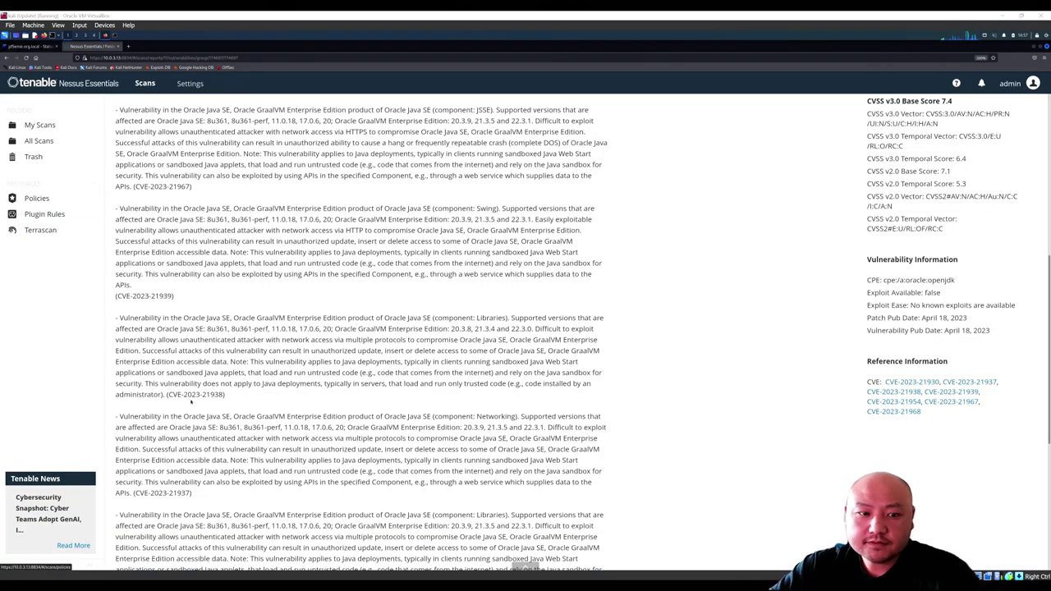
Step: Go back twice to the Vulnerabilities list and open the Oracle Openjdk (Multiple Issues) group
scroll(253, 316, "up", 1)
scroll(254, 316, "up", 5)
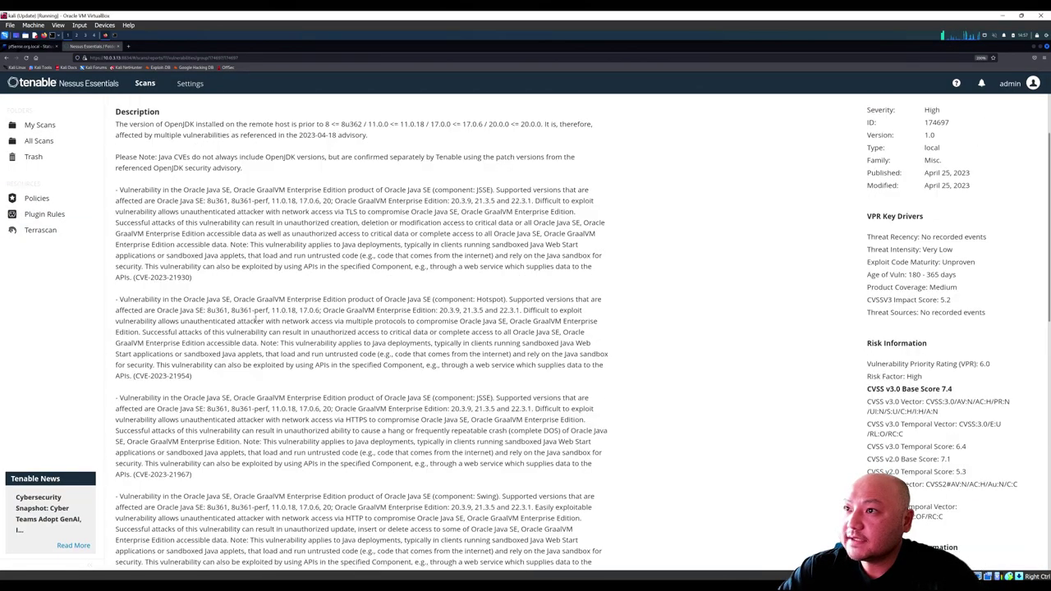
key("alt+Left")
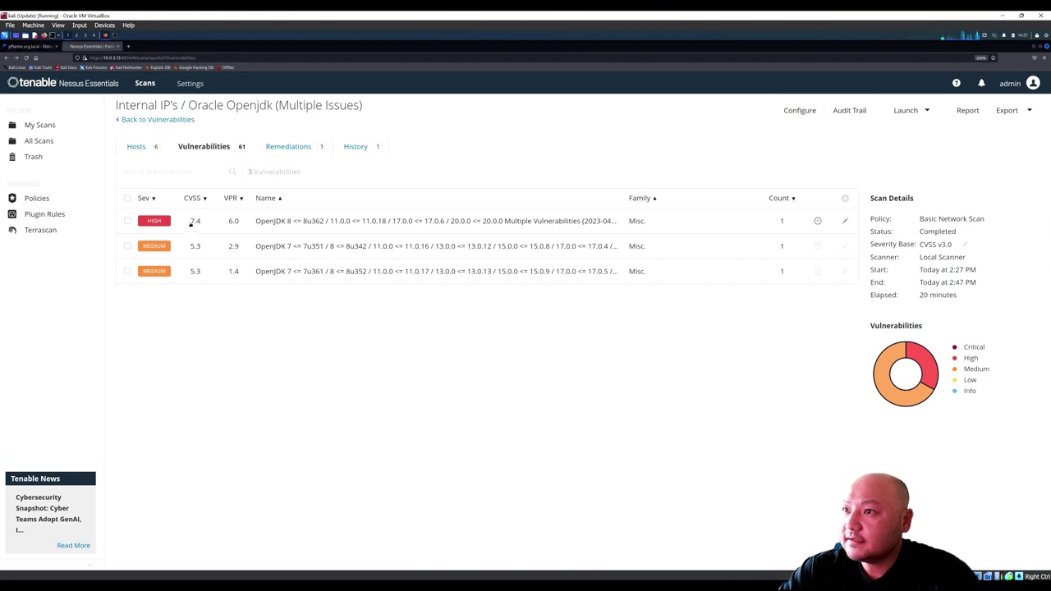
key("alt+Left")
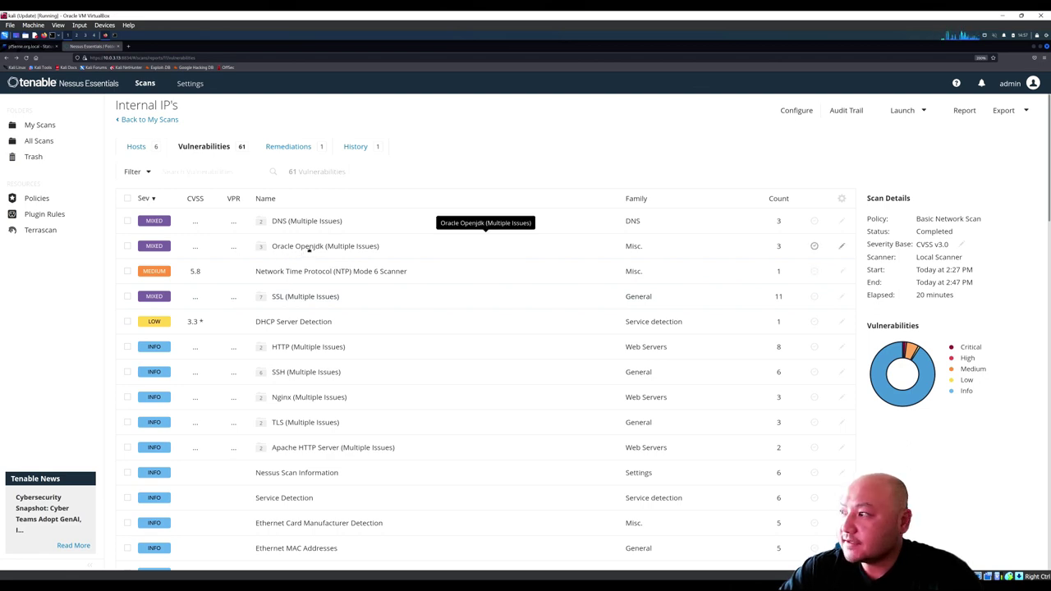
left_click(518, 254)
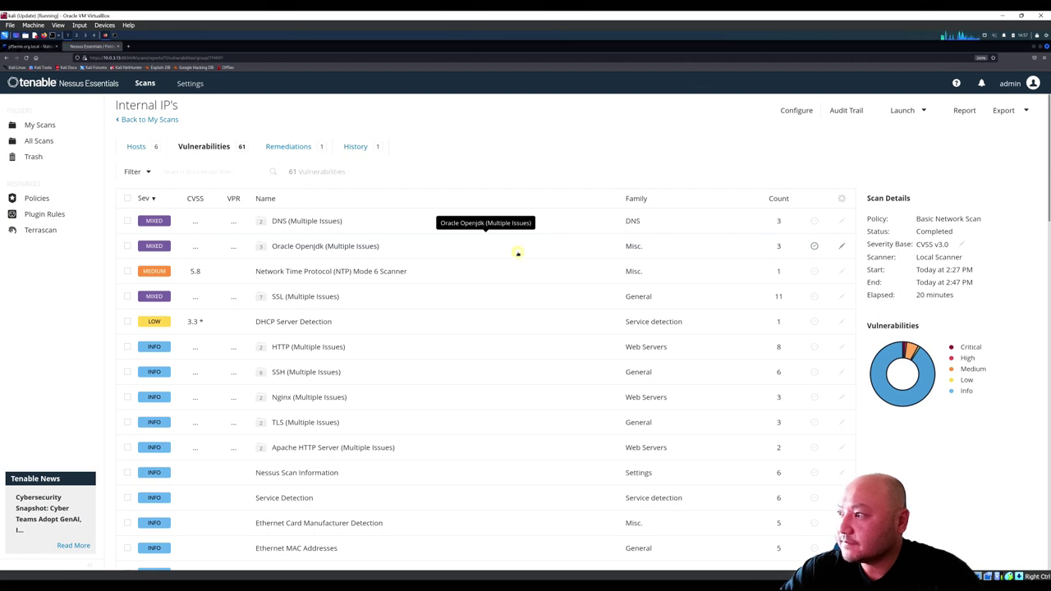
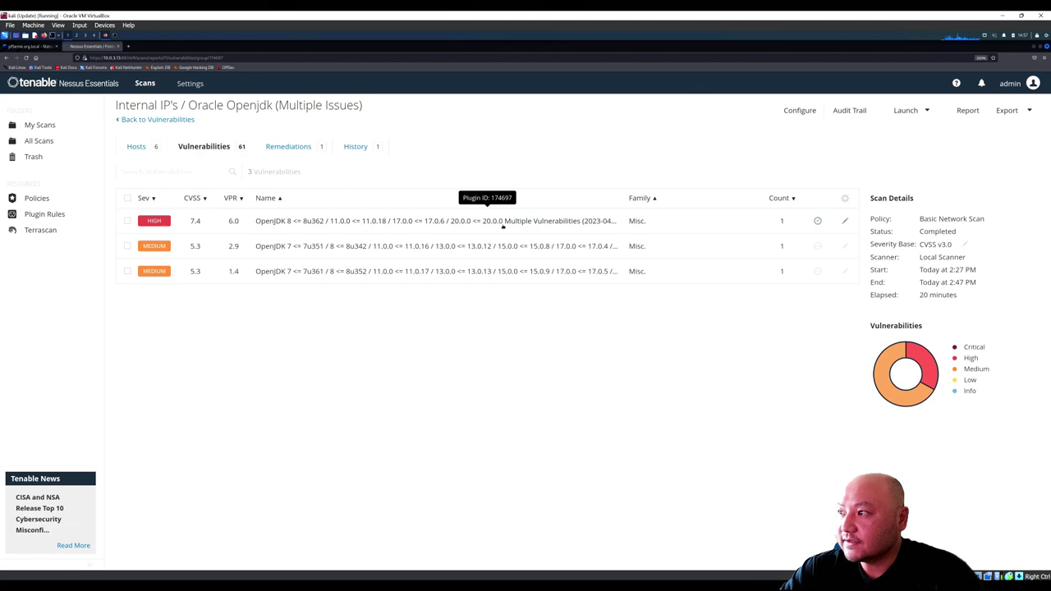
Step: Open the high-severity OpenJDK 8 finding (plugin 174697) and read its affected versions down to the solution
left_click(433, 222)
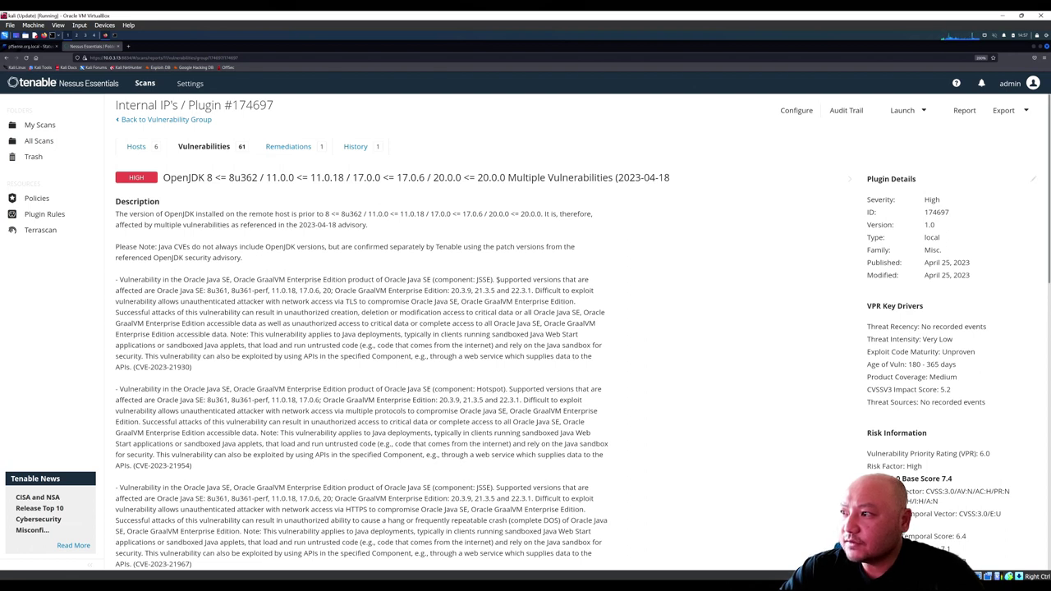
left_click_drag(497, 280, 236, 302)
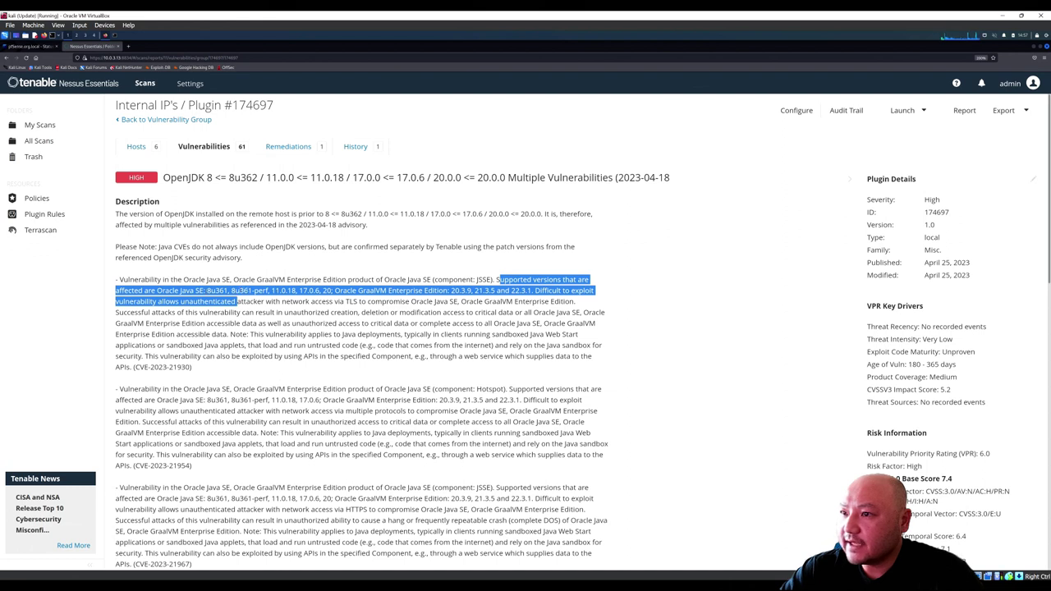
left_click(206, 291)
left_click_drag(181, 291, 333, 290)
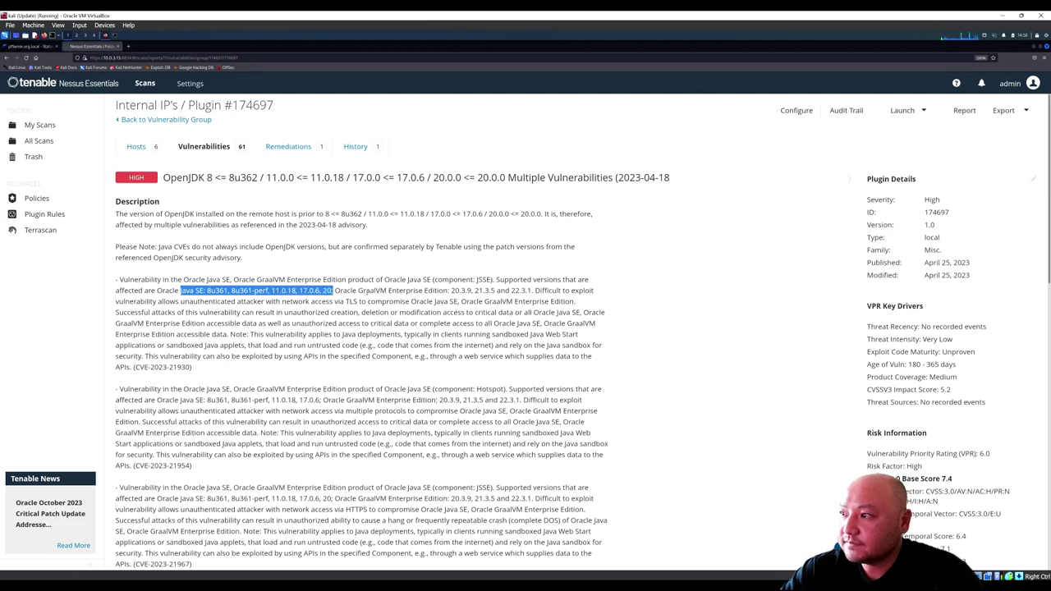
left_click_drag(534, 291, 491, 301)
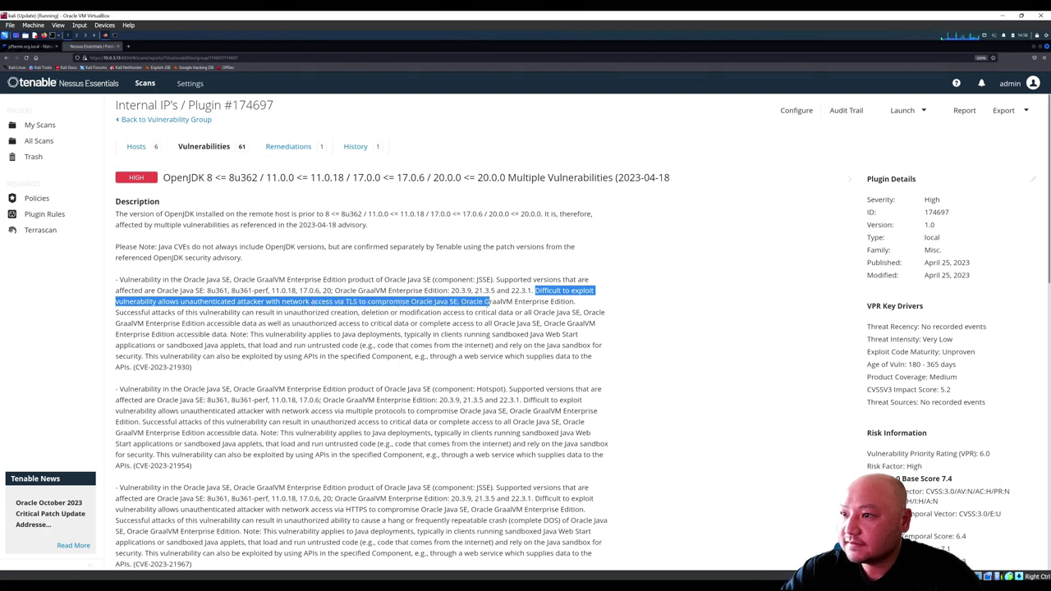
left_click(259, 323)
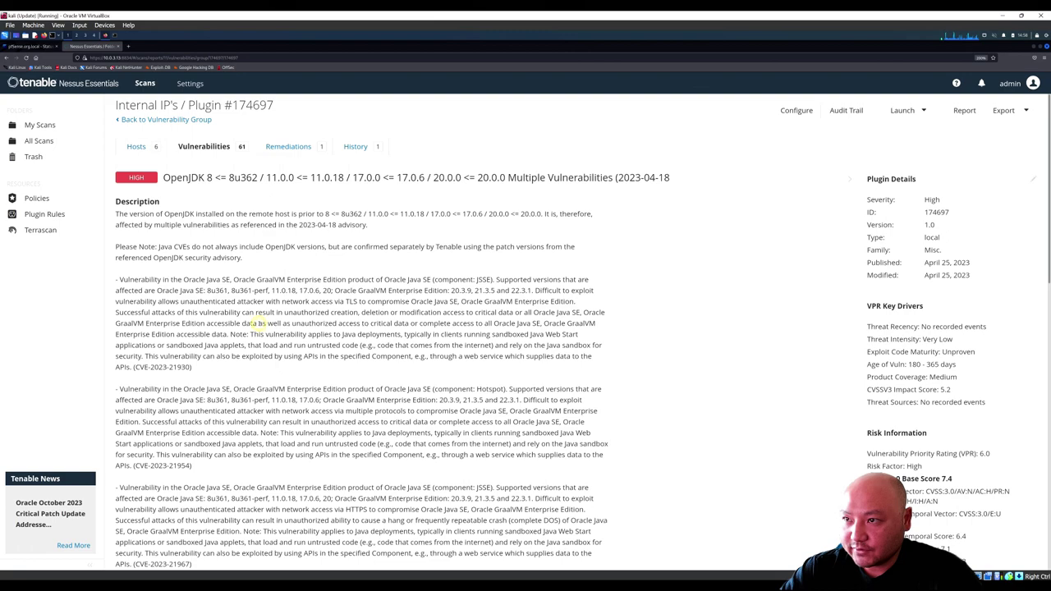
scroll(246, 317, "down", 15)
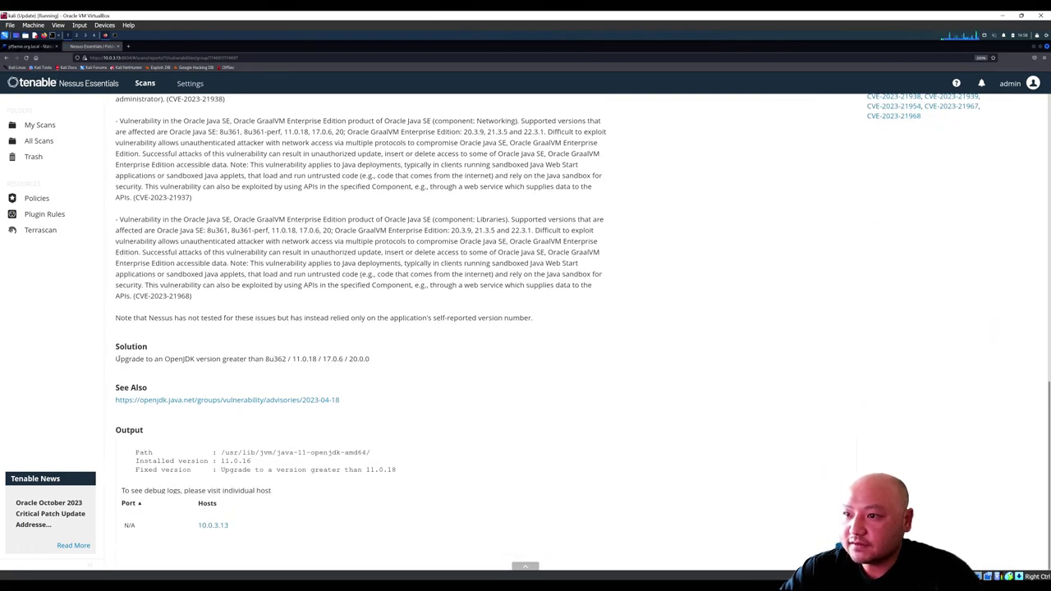
left_click_drag(115, 358, 286, 359)
left_click(261, 358)
double_click(269, 359)
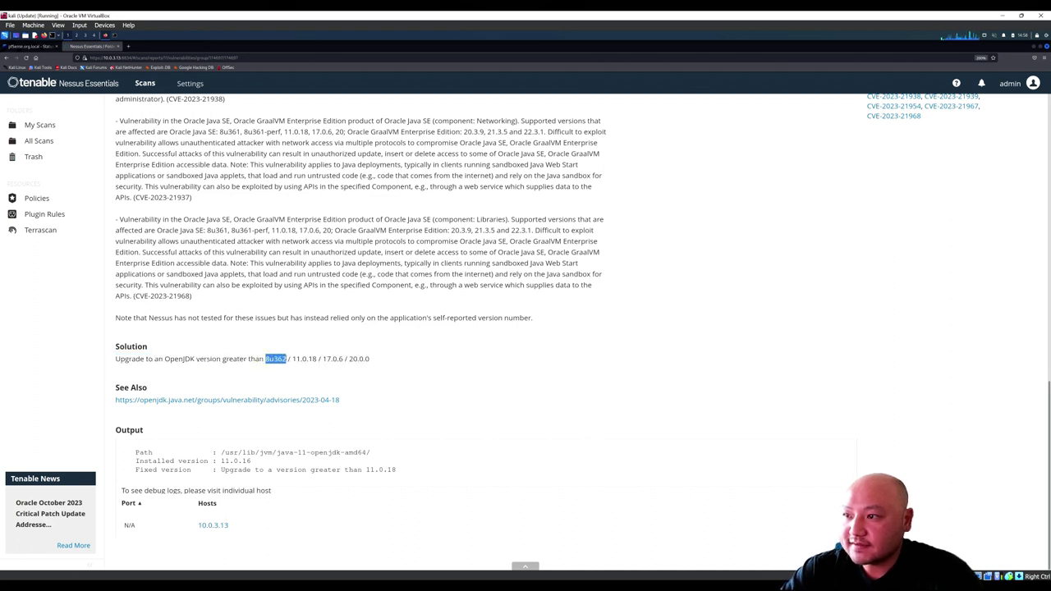
left_click_drag(299, 359, 349, 358)
left_click(312, 361)
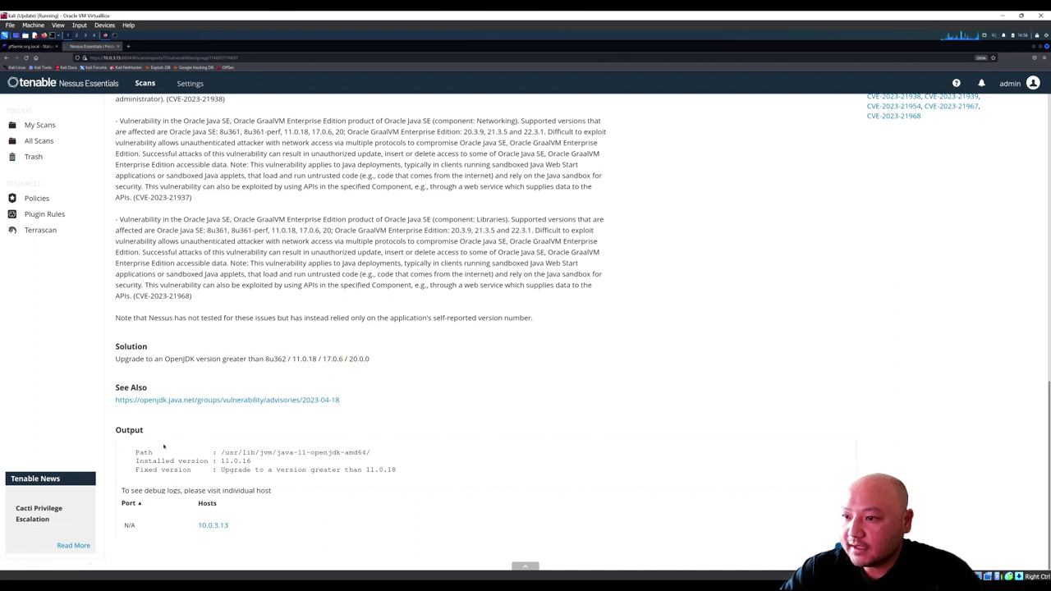
left_click_drag(221, 453, 359, 452)
left_click(354, 452)
left_click_drag(220, 460, 251, 461)
left_click(252, 463)
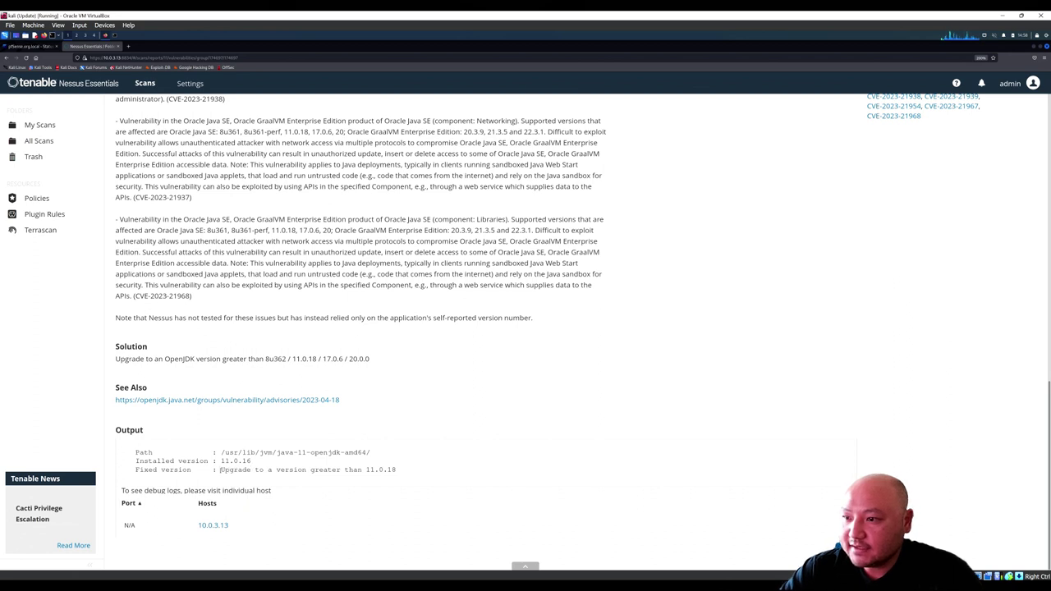
left_click_drag(220, 470, 396, 469)
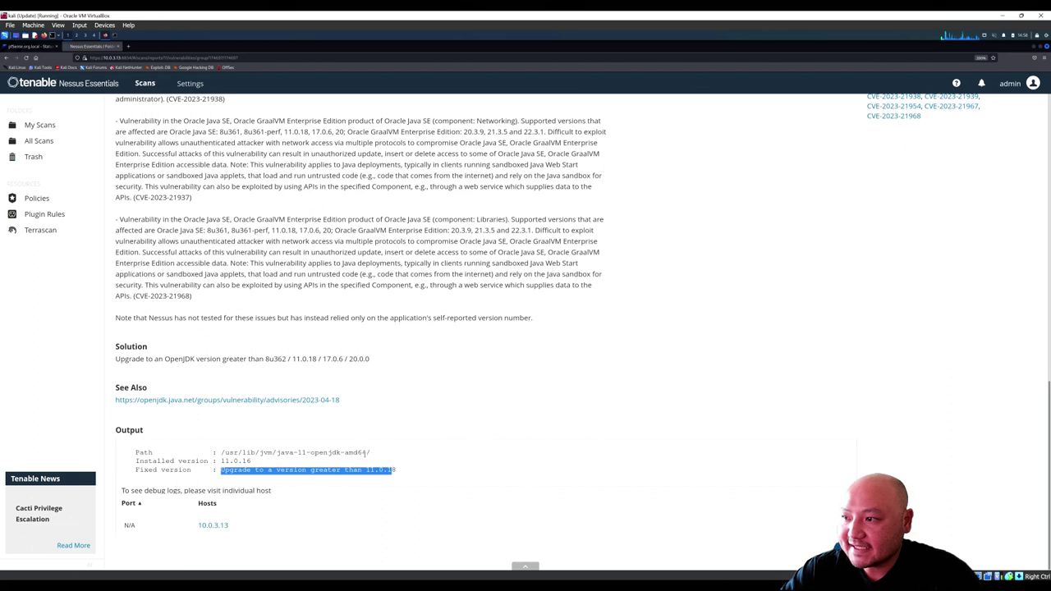
left_click(365, 441)
scroll(196, 473, "up", 1)
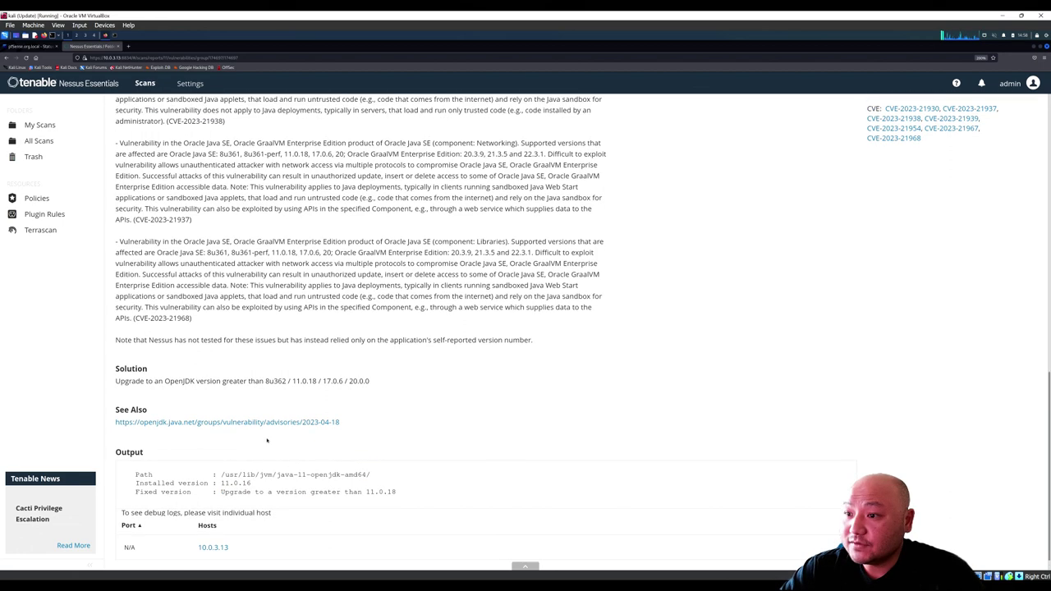
scroll(195, 473, "down", 1)
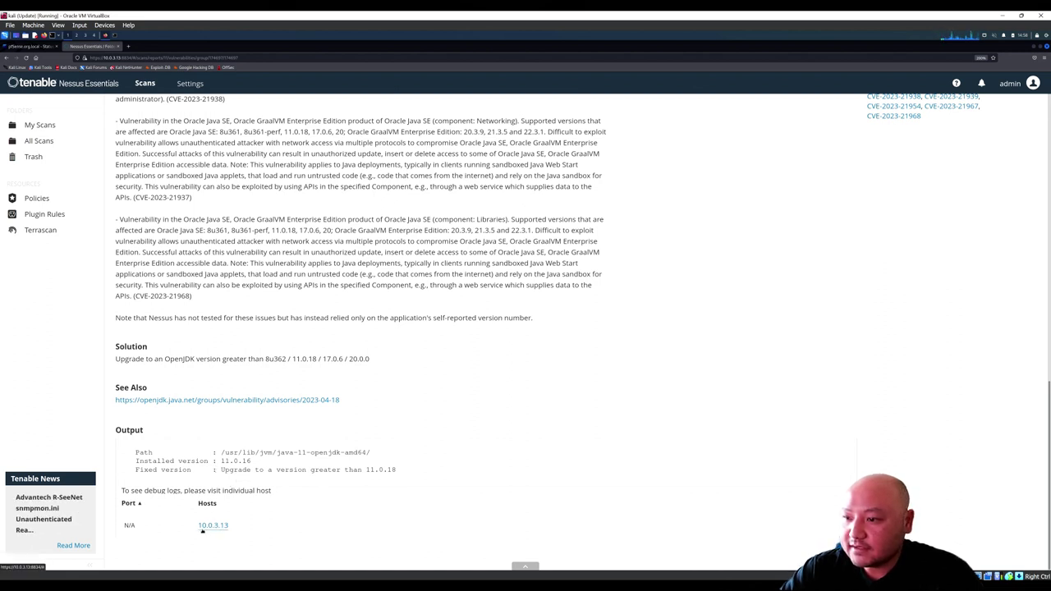
key("alt+Tab")
left_click_drag(437, 307, 340, 309)
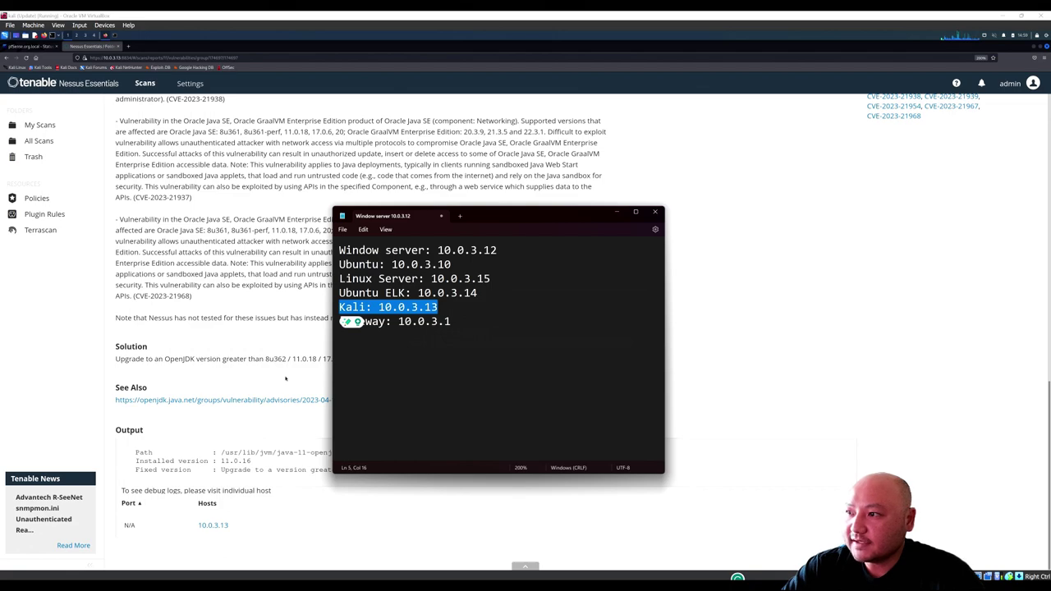
left_click(285, 379)
left_click_drag(235, 220, 193, 295)
scroll(211, 267, "up", 5)
scroll(212, 267, "up", 5)
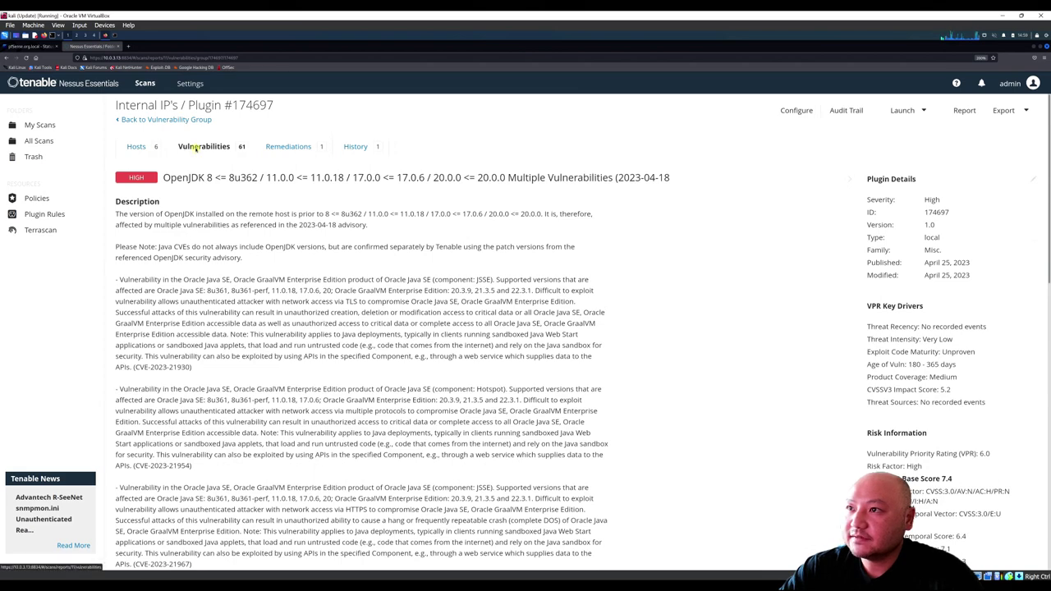
Step: Review the medium OpenJDK 7 finding, noting installed version 11.0.16 on host 10.0.3.13
left_click(196, 148)
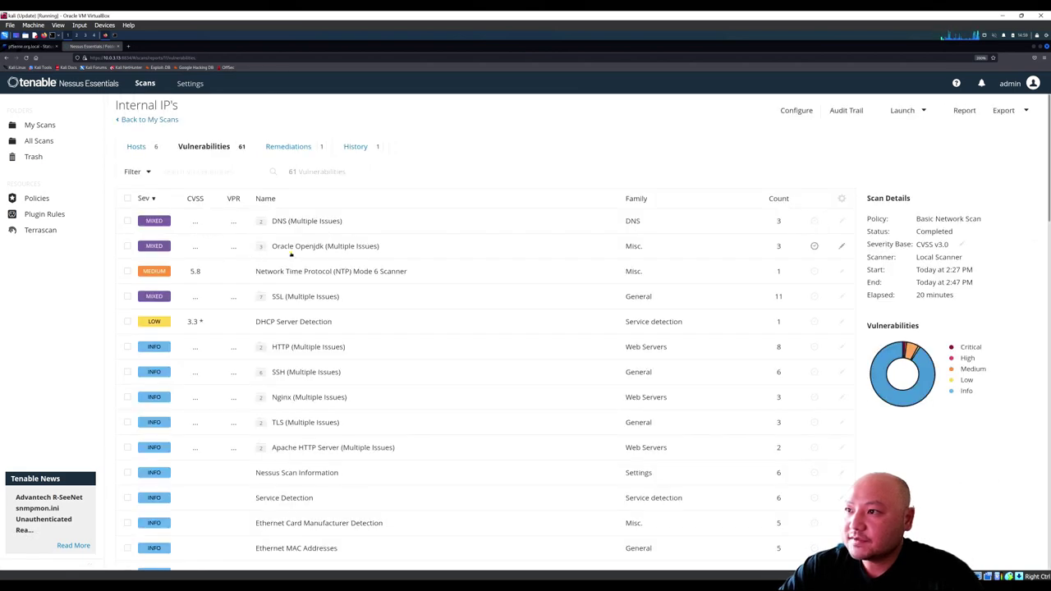
left_click(216, 234)
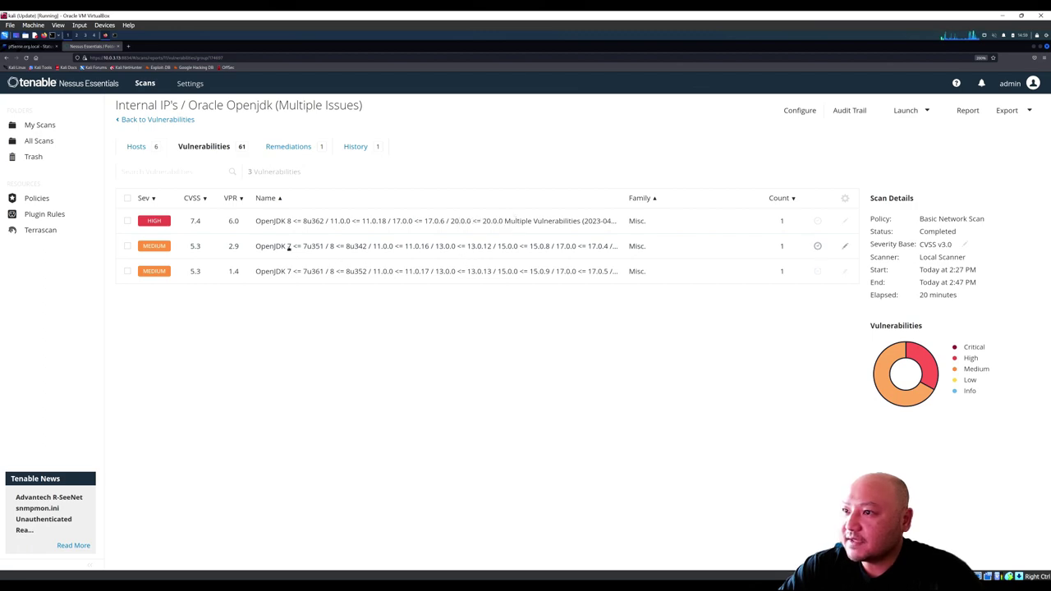
left_click(288, 246)
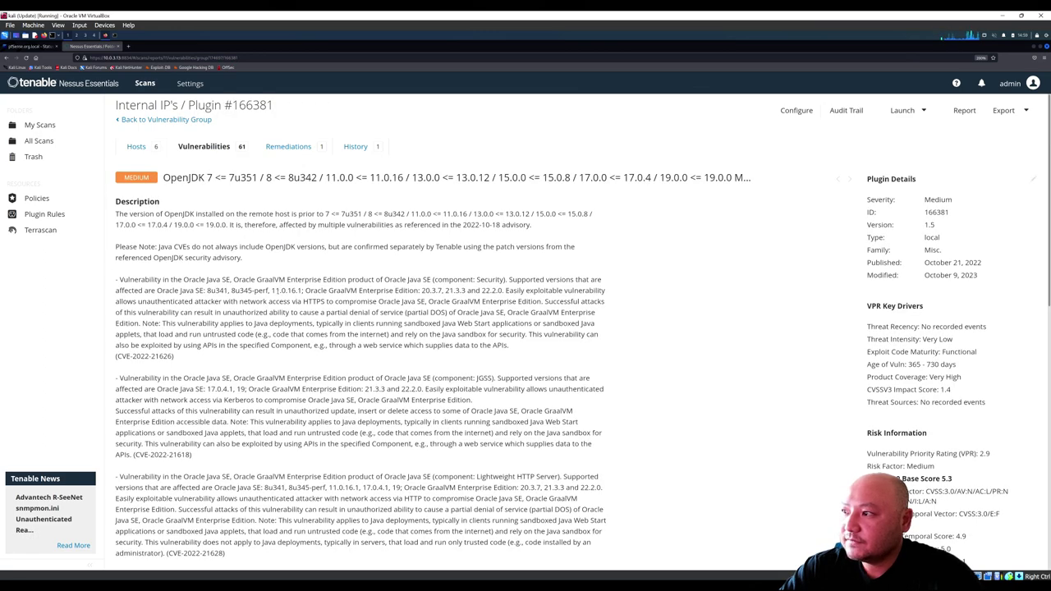
scroll(276, 290, "down", 10)
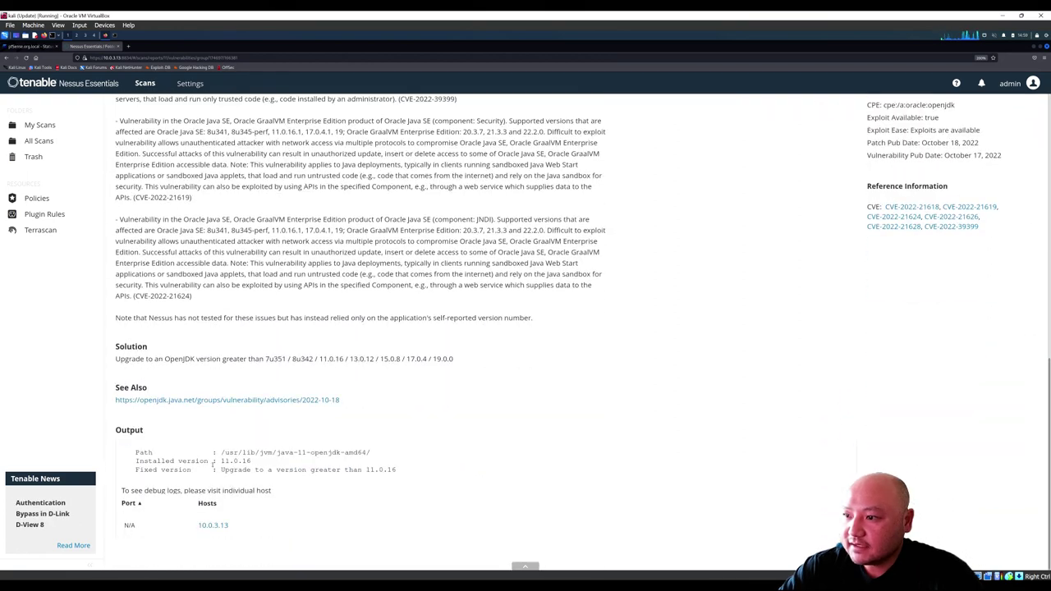
left_click_drag(221, 466, 257, 467)
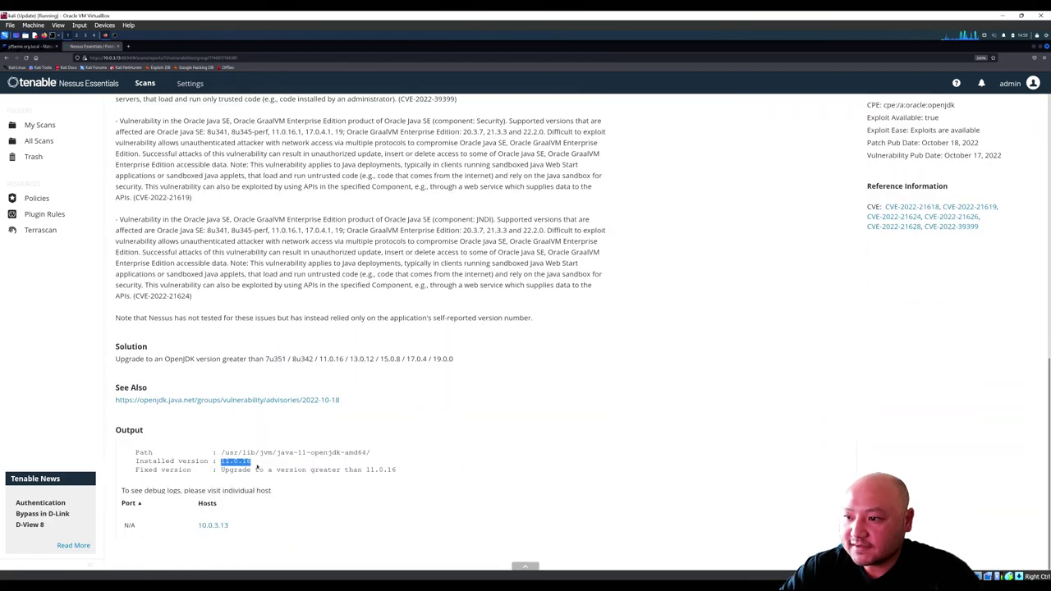
left_click(257, 466)
mouse_move(239, 531)
left_mouse_down()
mouse_move(202, 526)
mouse_move(258, 530)
left_mouse_up()
left_click(259, 530)
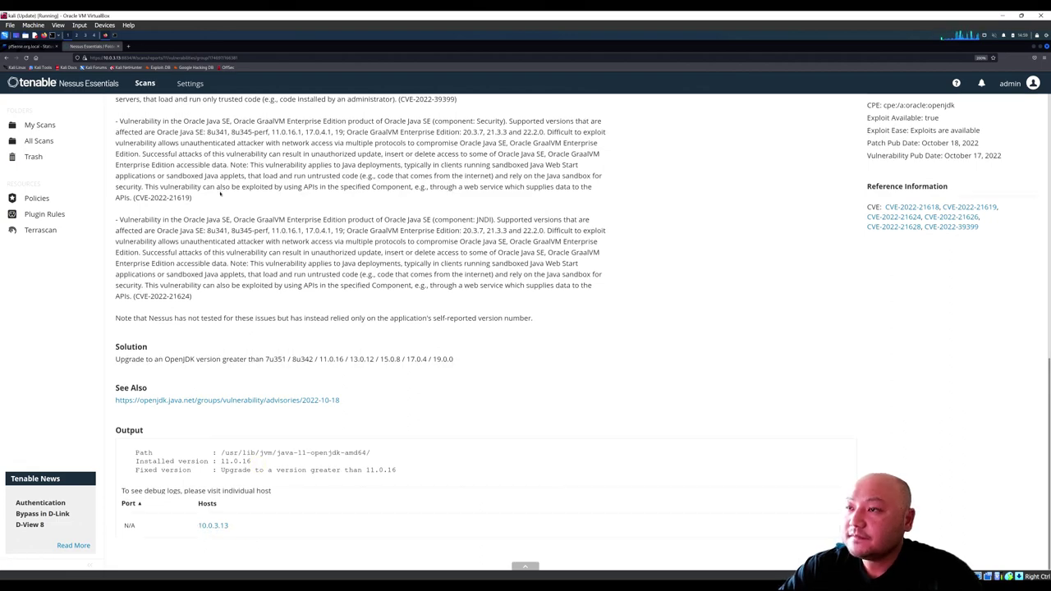
scroll(220, 190, "up", 15)
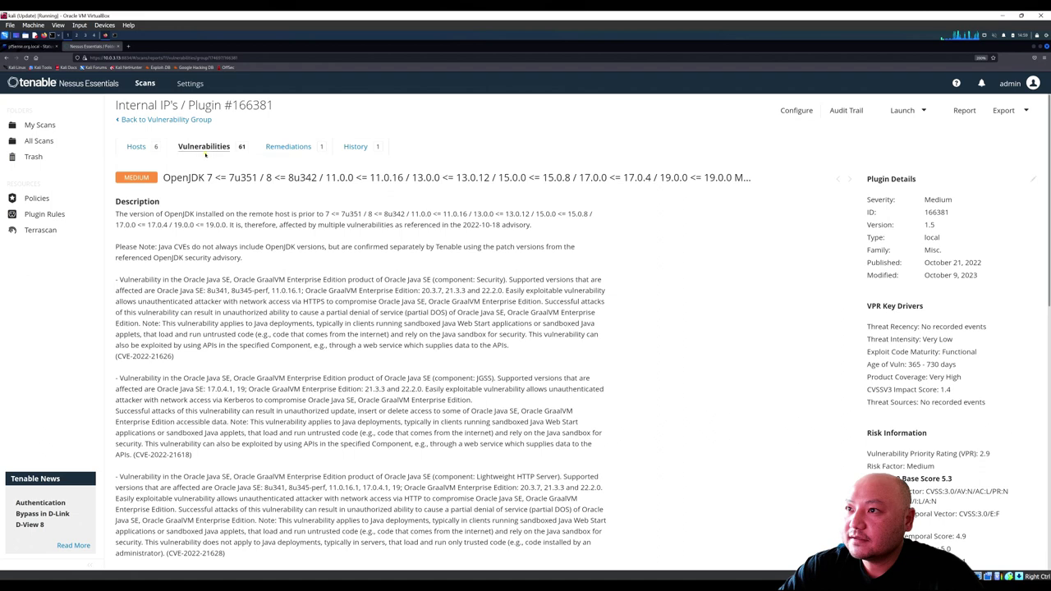
Step: Return to the scan's full list of 61 vulnerabilities
left_click(207, 148)
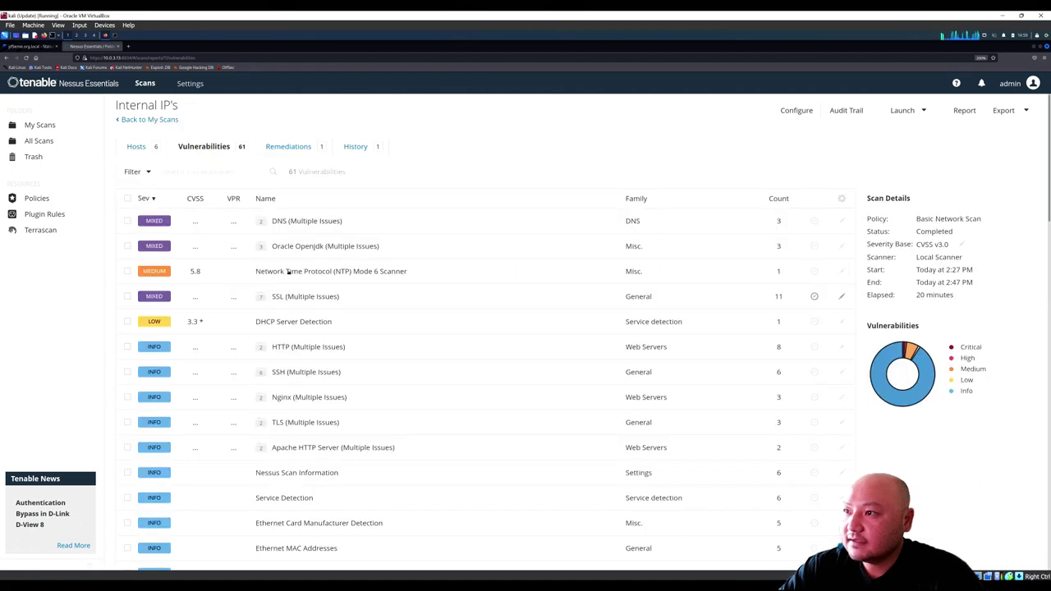
left_click(300, 247)
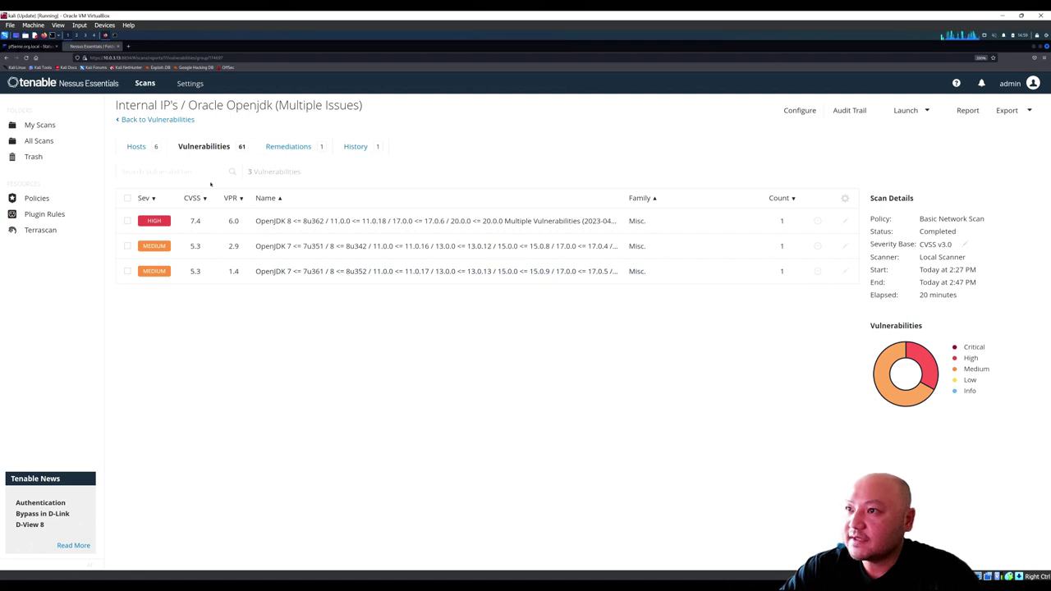
left_click(206, 146)
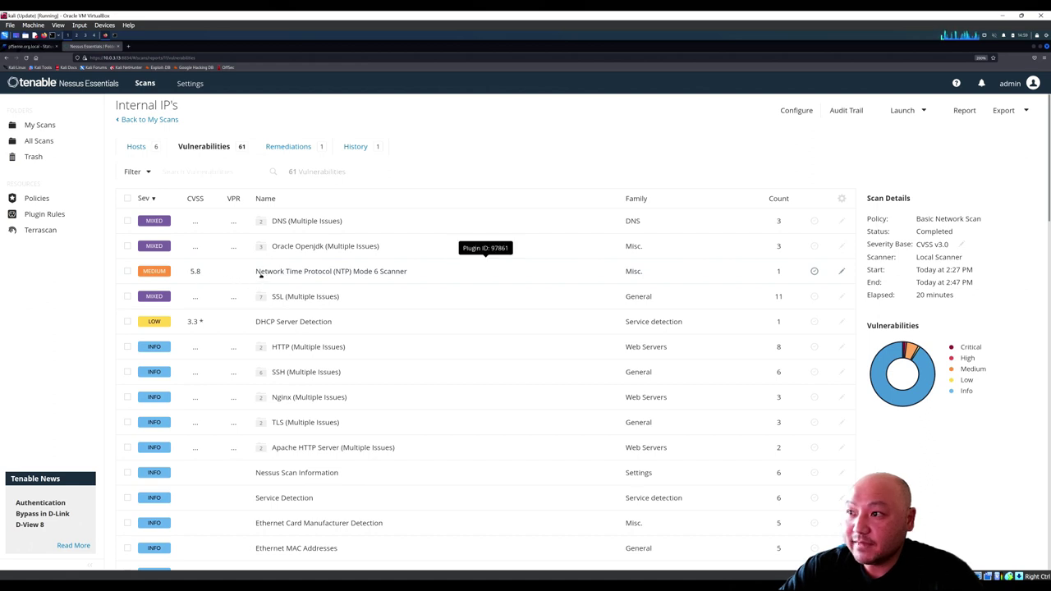
Step: Check the single OpenJDK remediation, then view per-host findings with 10.0.3.13 leading at 55
left_click(286, 147)
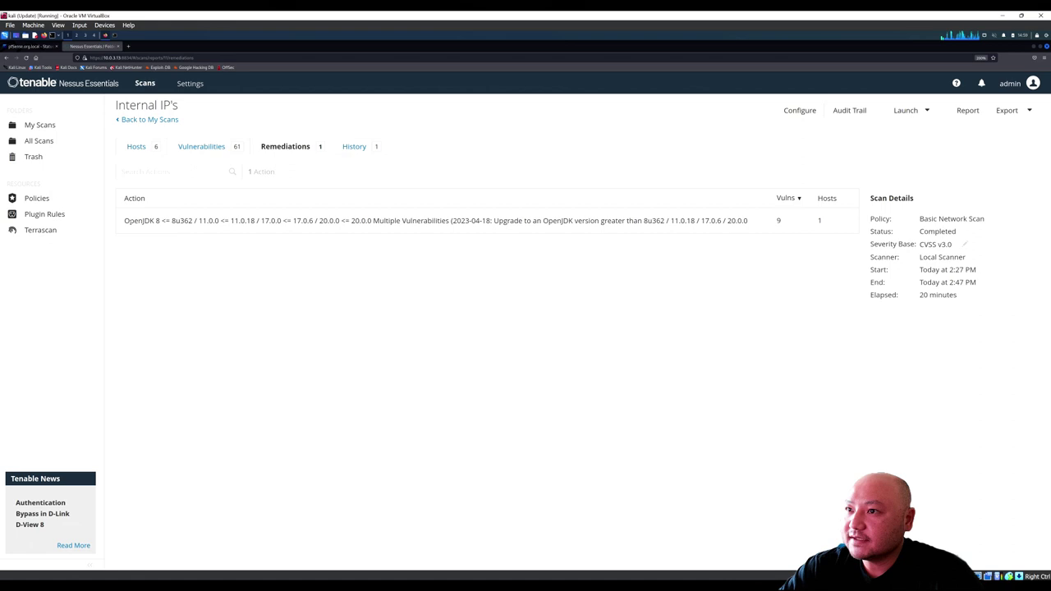
left_click_drag(124, 221, 439, 229)
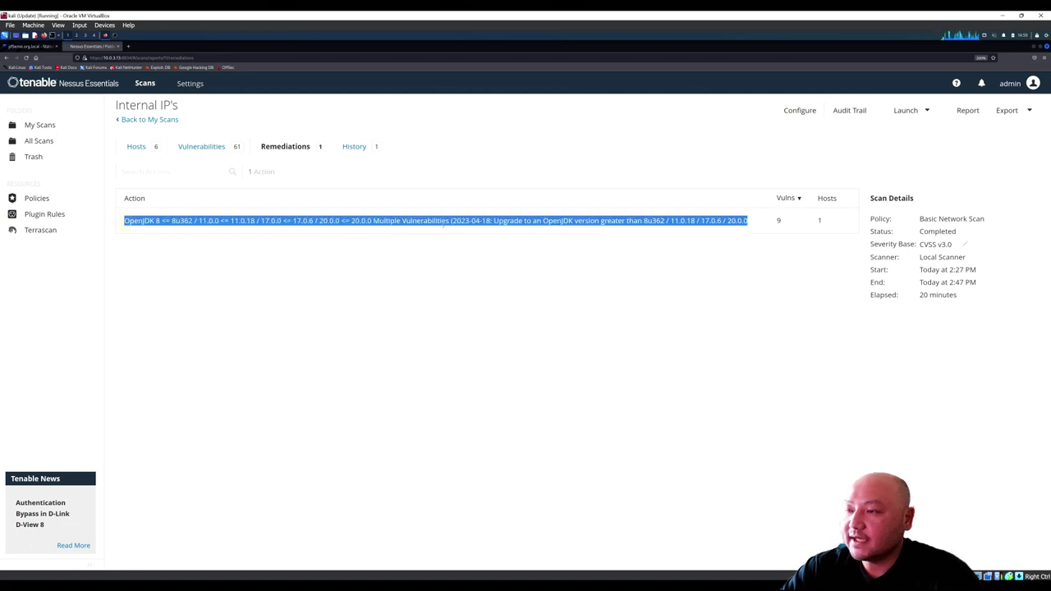
left_click(444, 224)
left_click(136, 146)
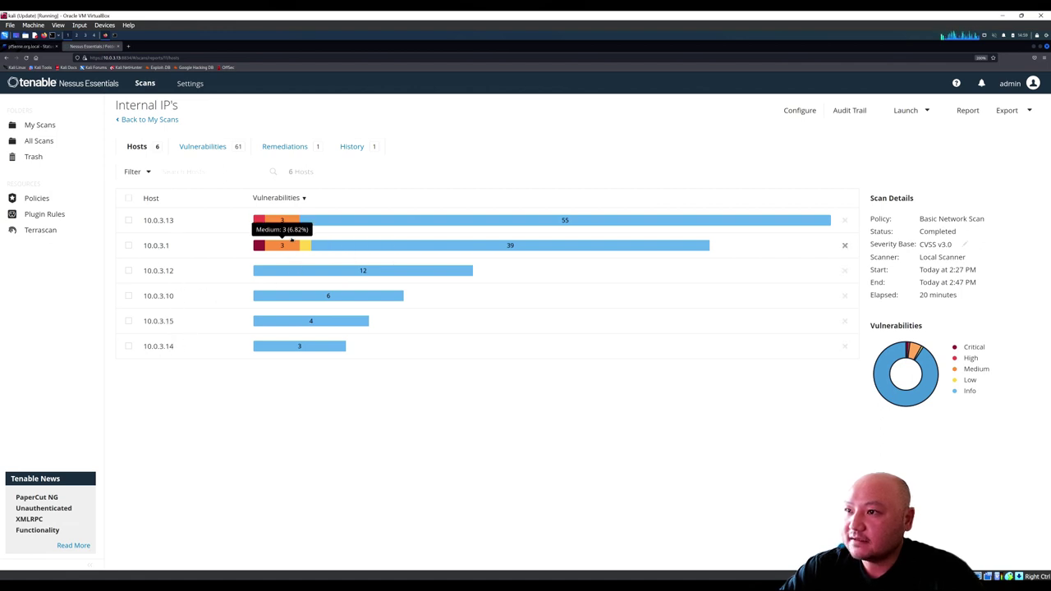
mouse_move(268, 217)
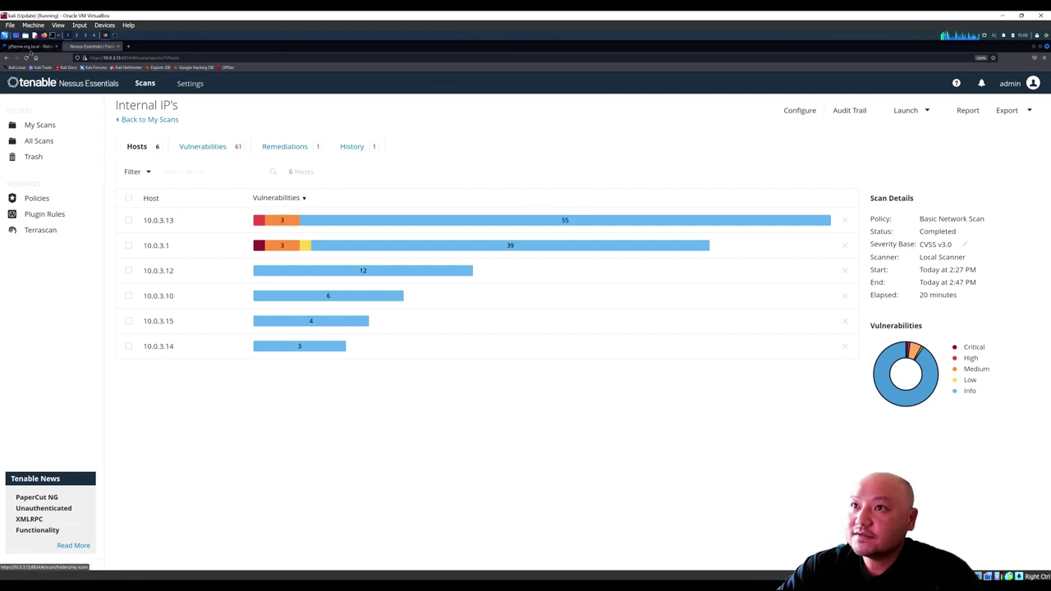
Step: Clear the Kali terminal and enlarge its font
left_click(115, 36)
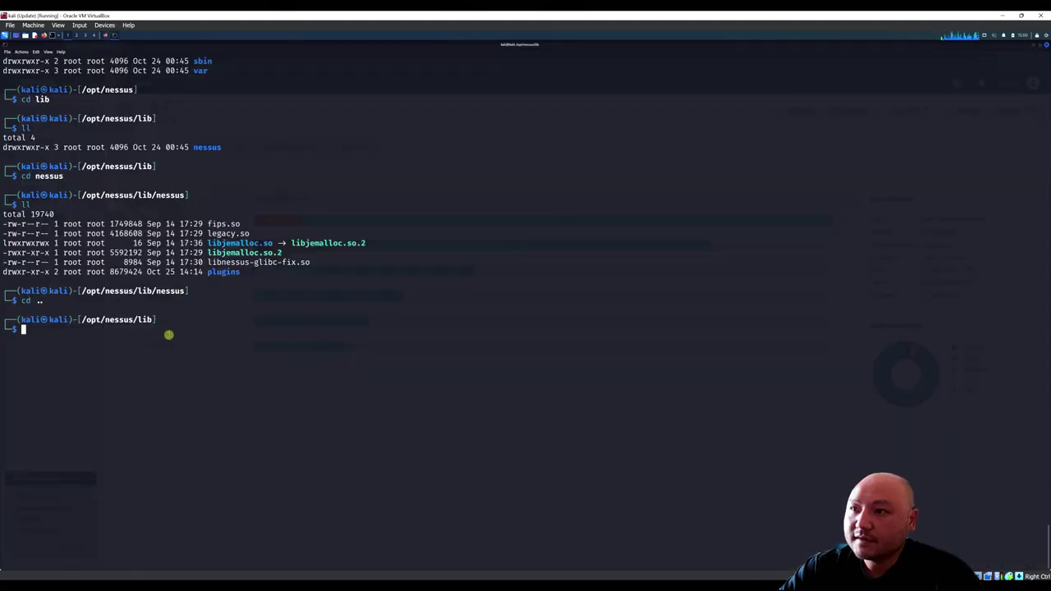
type("cle")
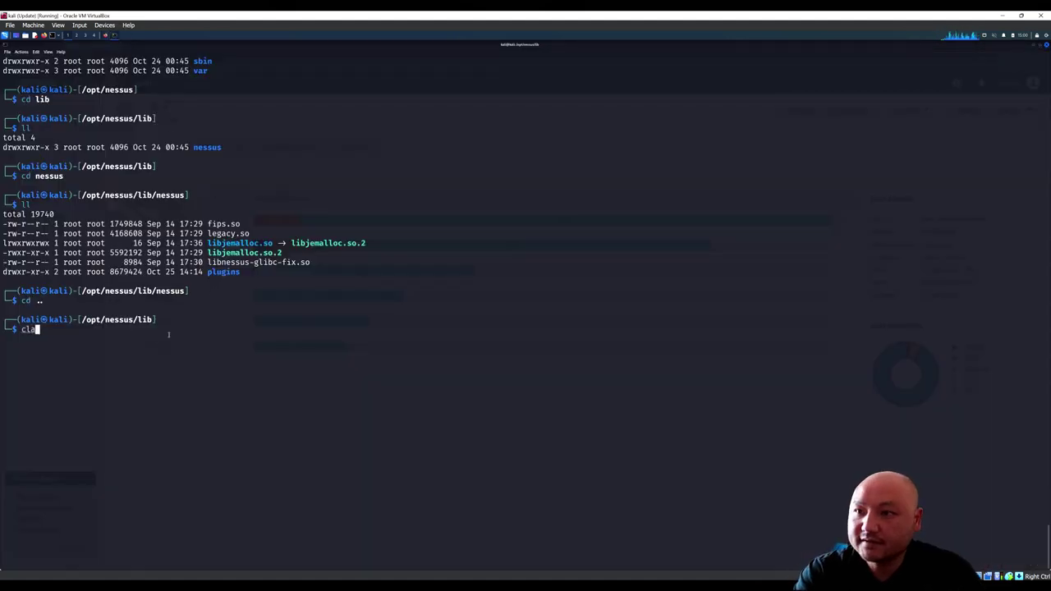
type("ar")
key("Return")
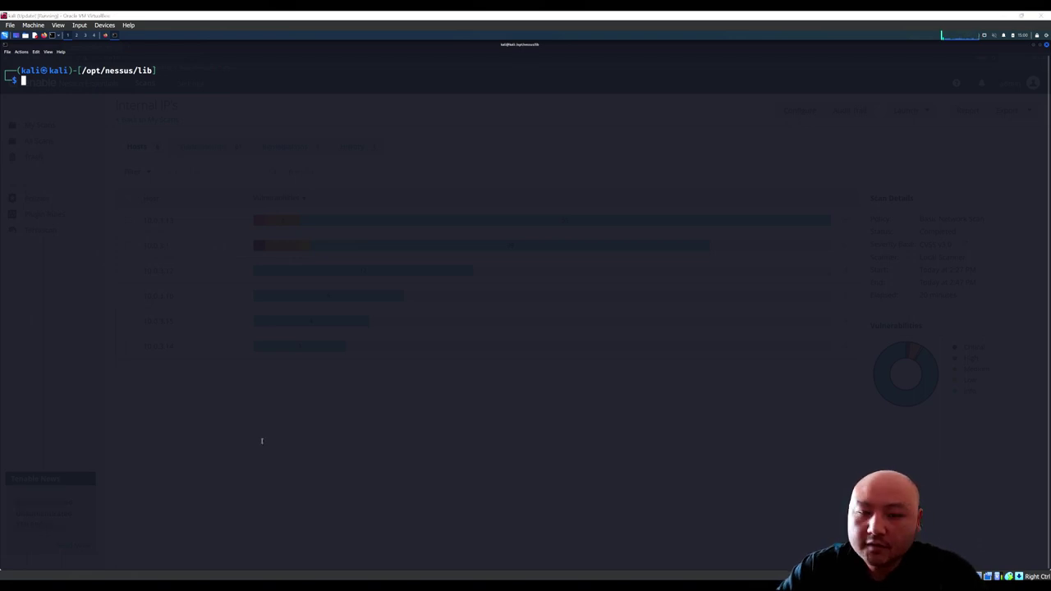
left_click(214, 241)
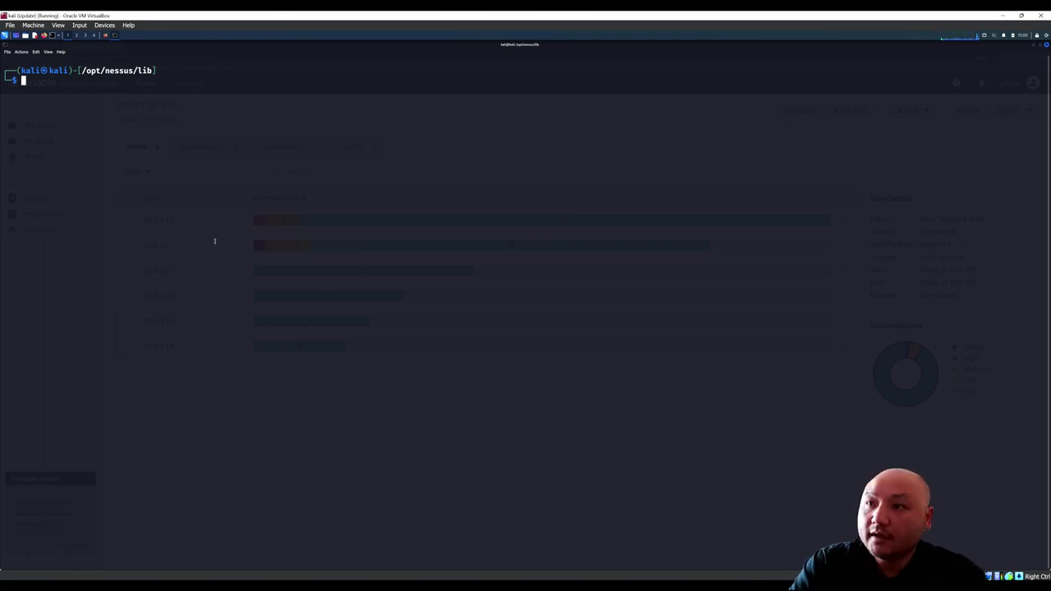
key("ctrl+plus")
key("ctrl+plus")
key("ctrl+plus")
key("ctrl+plus")
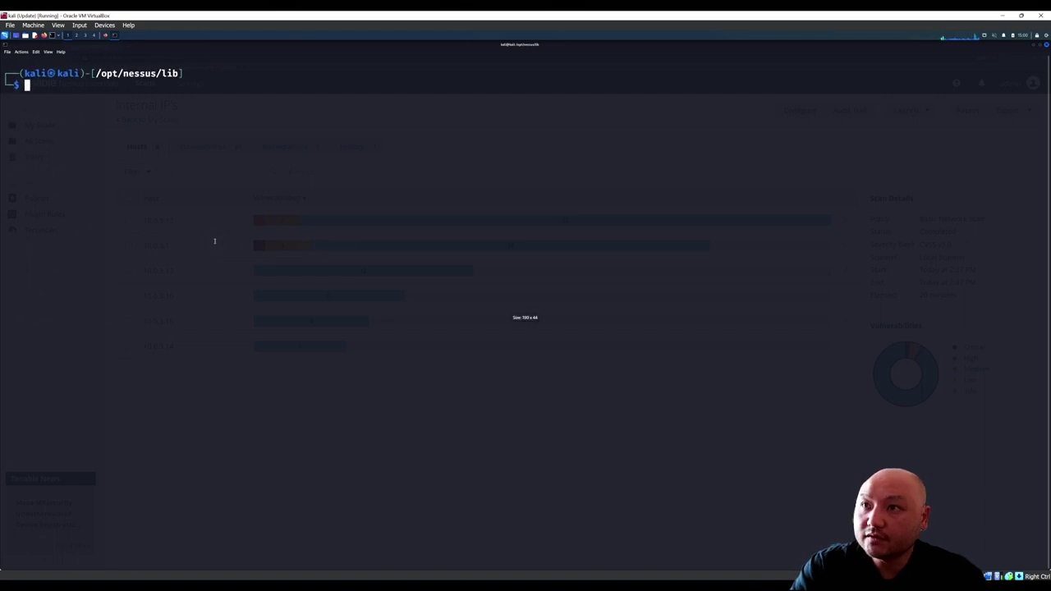
Step: Run java --version and confirm OpenJDK 11.0.16 is installed
type("jva")
key("BackSpace")
key("BackSpace")
type("ava ")
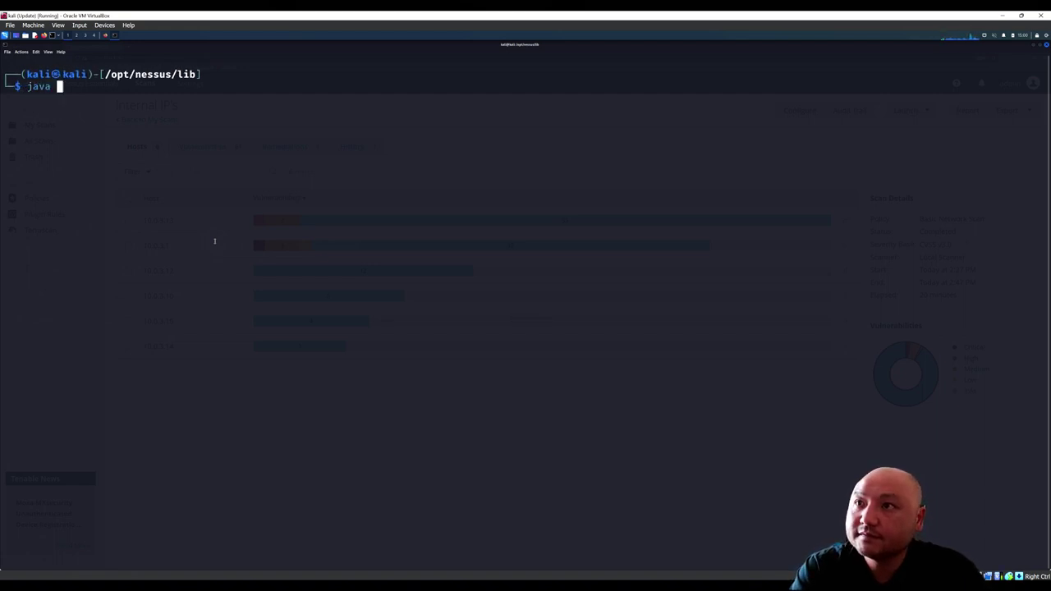
type("--")
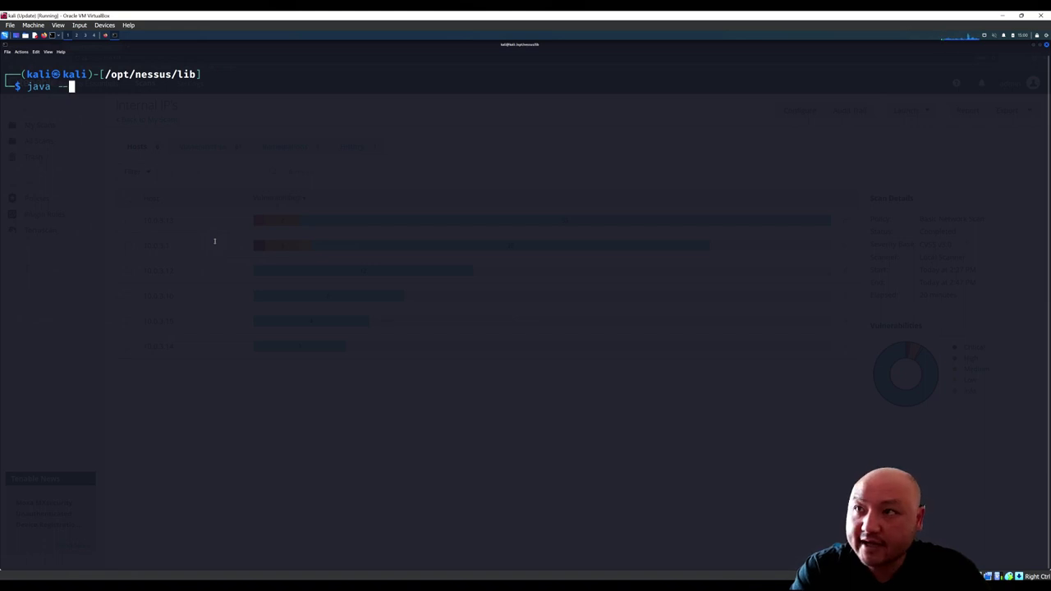
type("version")
key("Return")
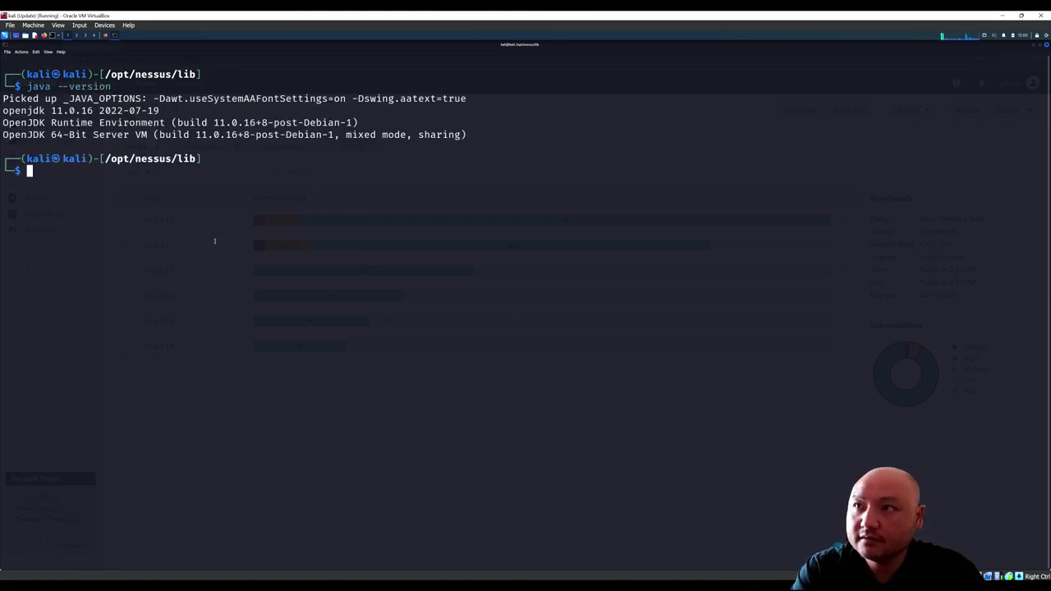
left_click_drag(50, 110, 94, 110)
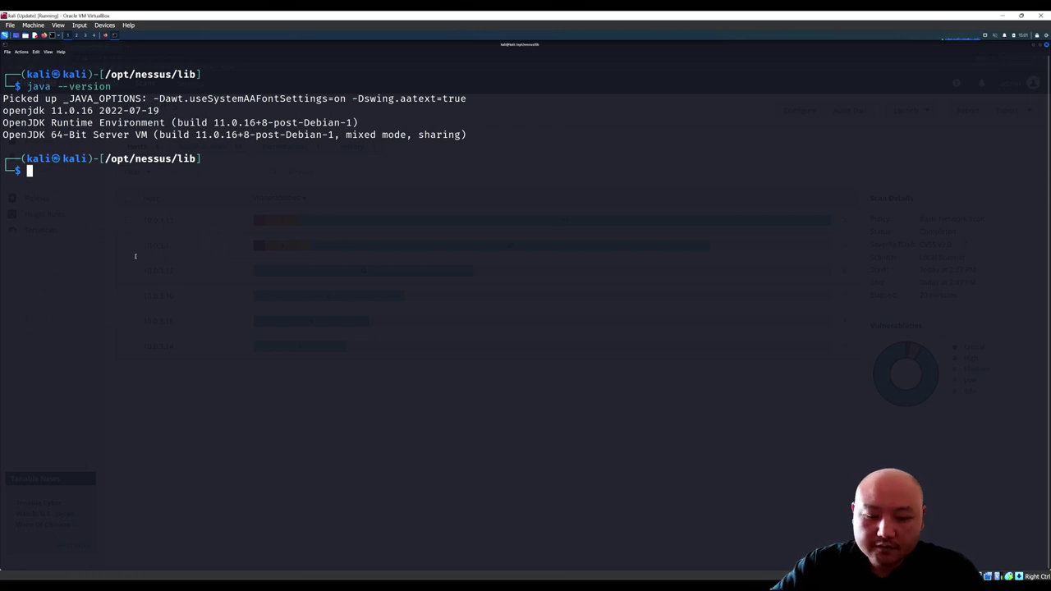
Step: List available OpenJDK packages with apt-cache search openjdk
type("search ")
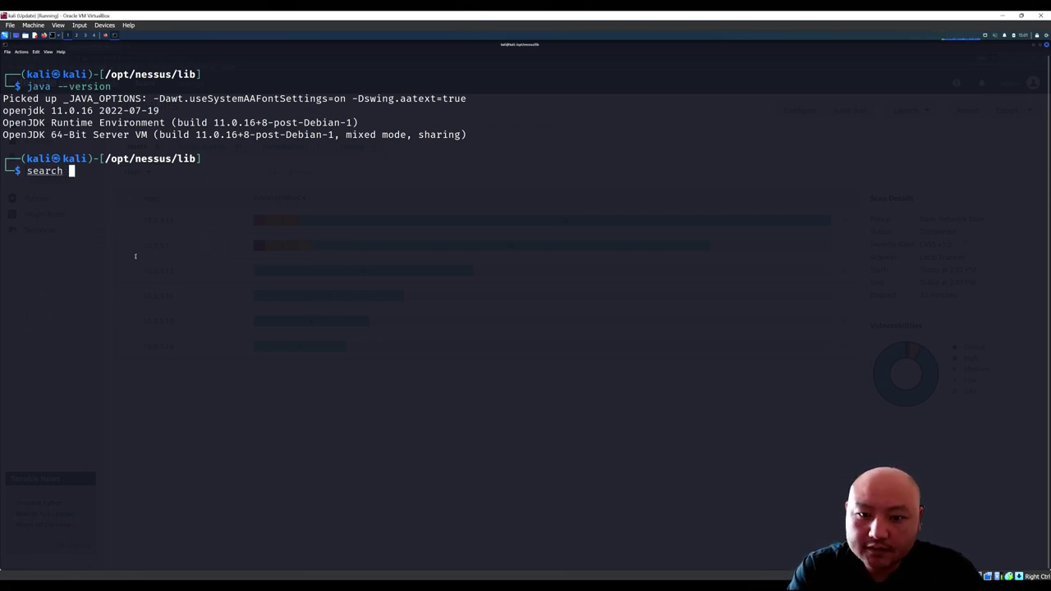
type("open")
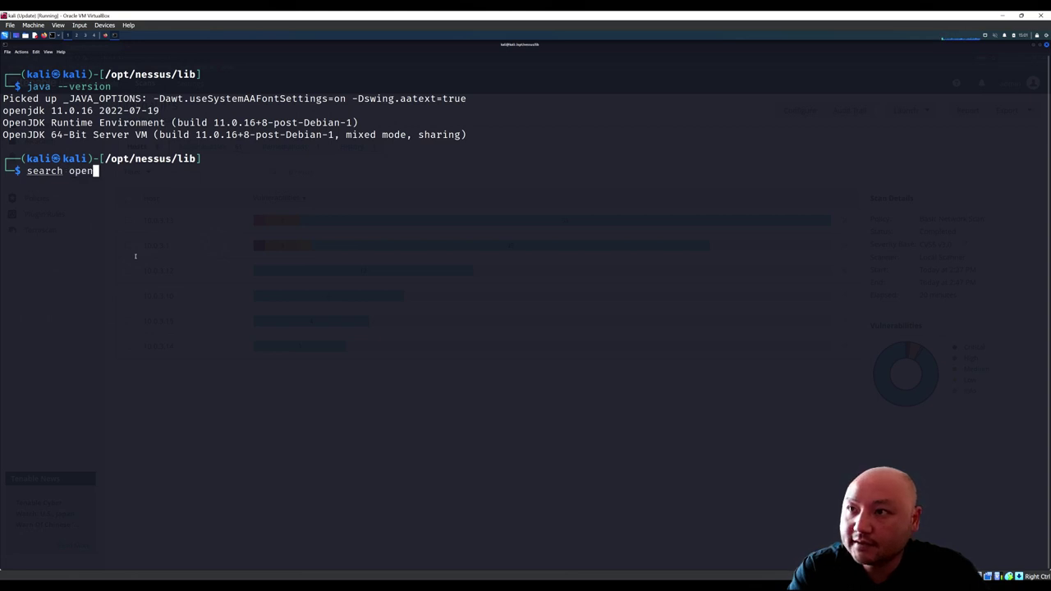
type("jdk")
key("Return")
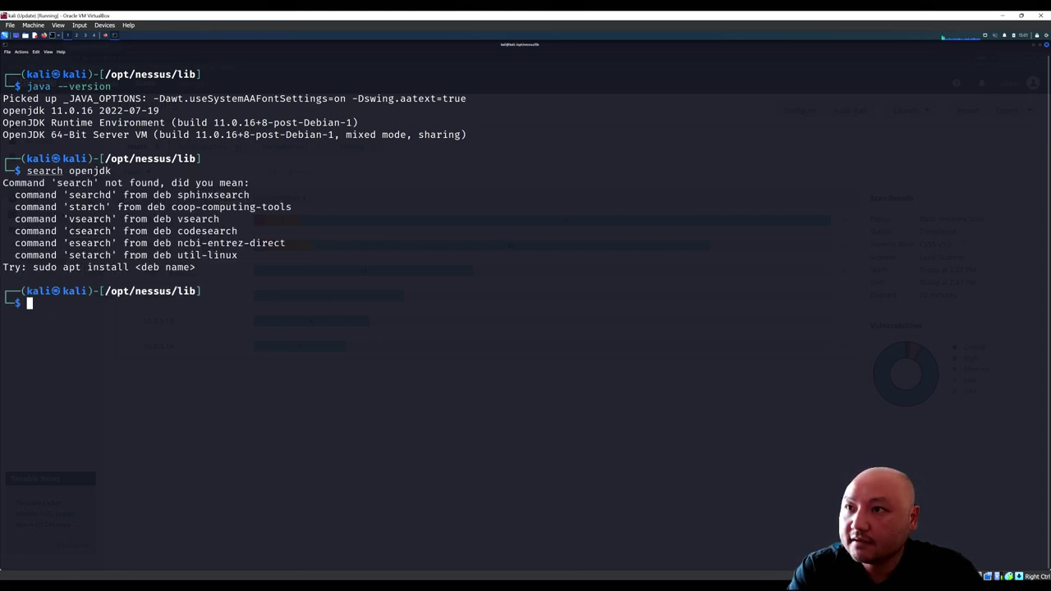
type("s")
key("BackSpace")
type("apt-ch")
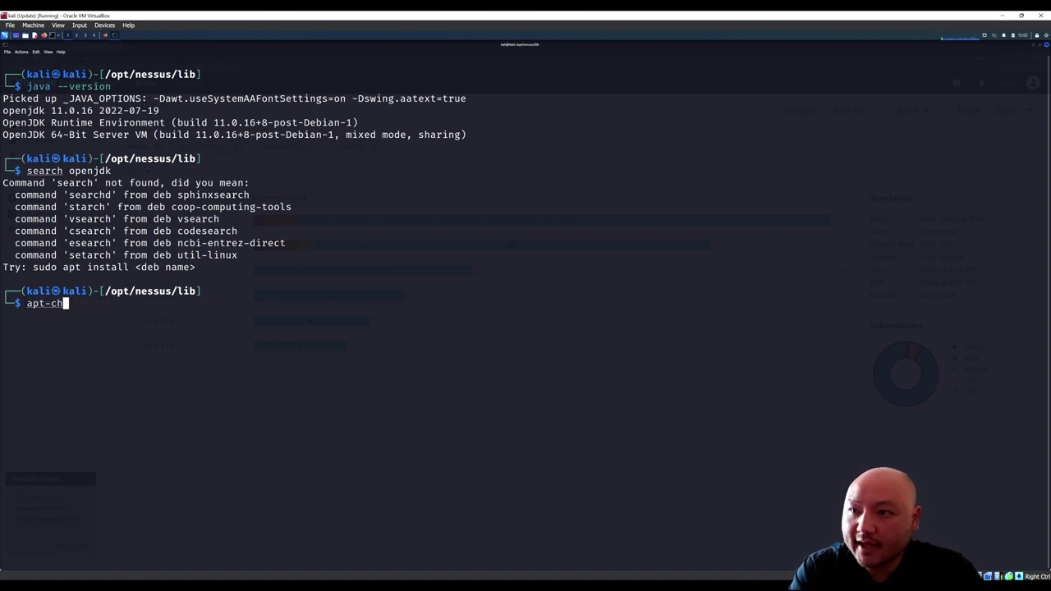
key("Tab")
type("a")
key("Tab")
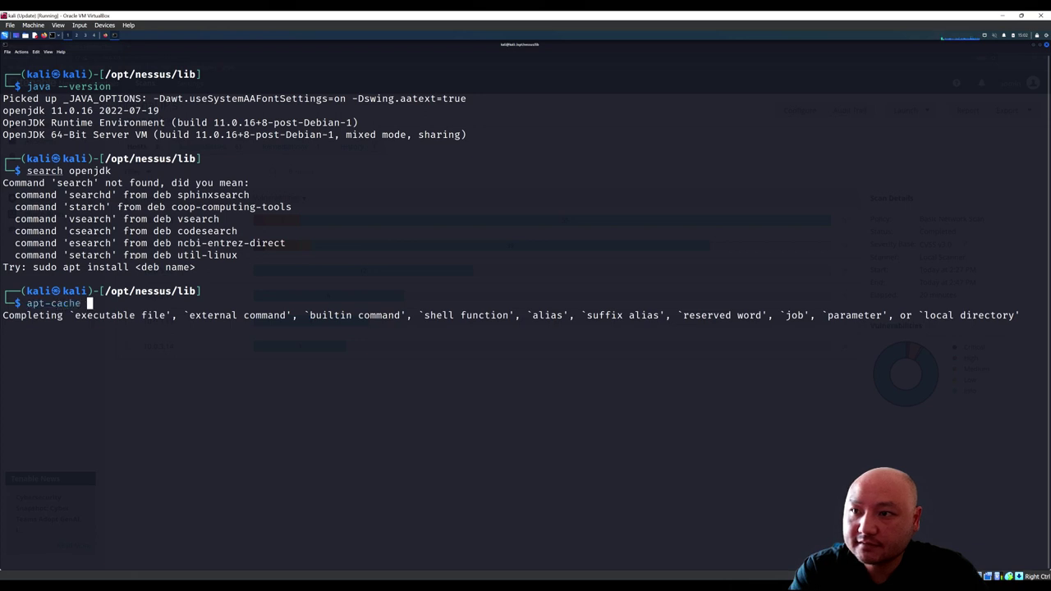
type("sea")
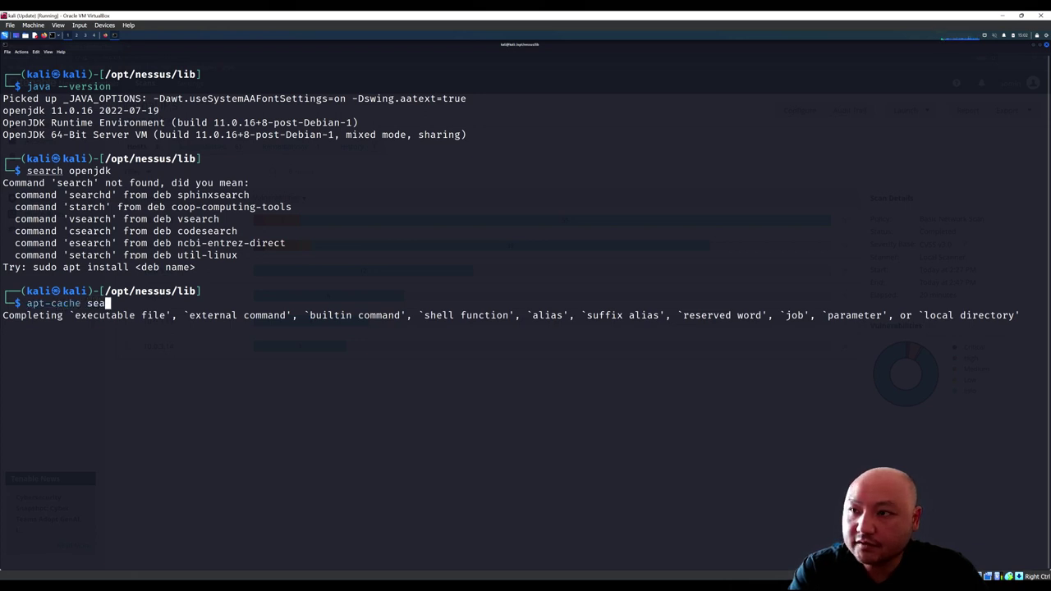
type("rch openjd")
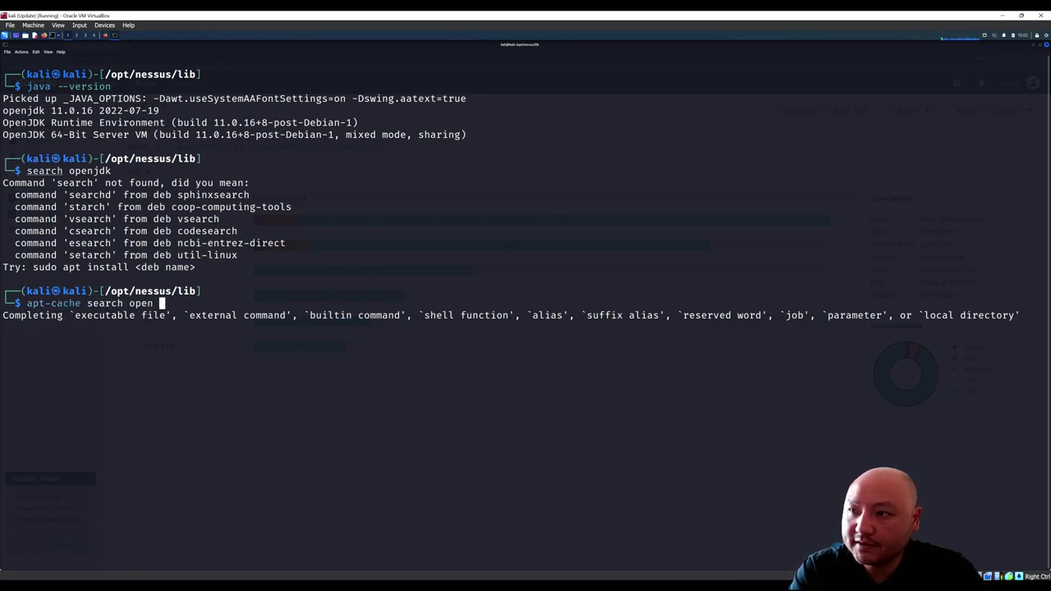
key("BackSpace")
key("BackSpace")
type("jd")
key("Tab")
type("k")
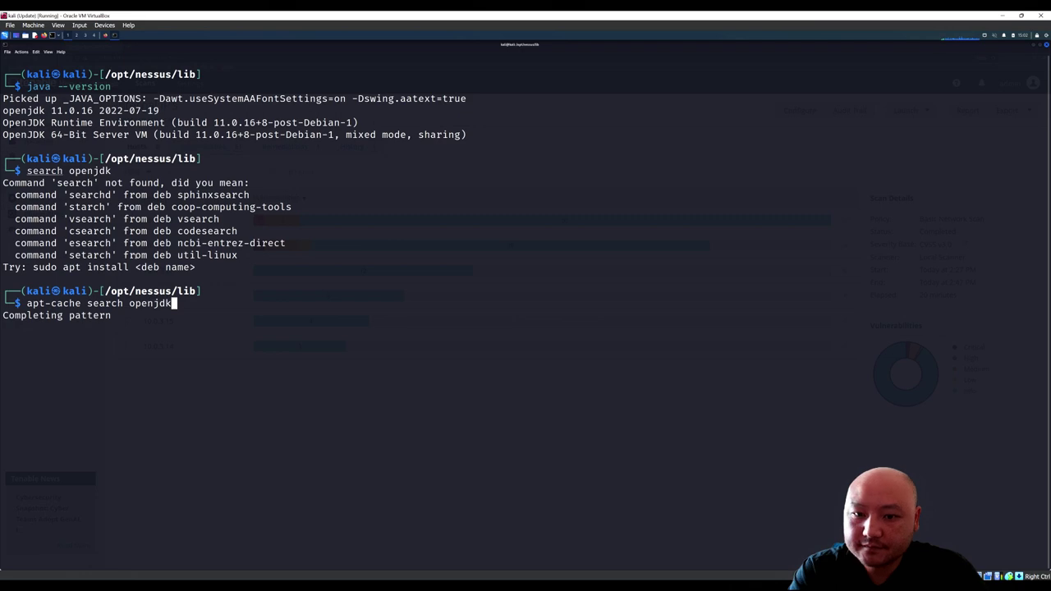
key("Return")
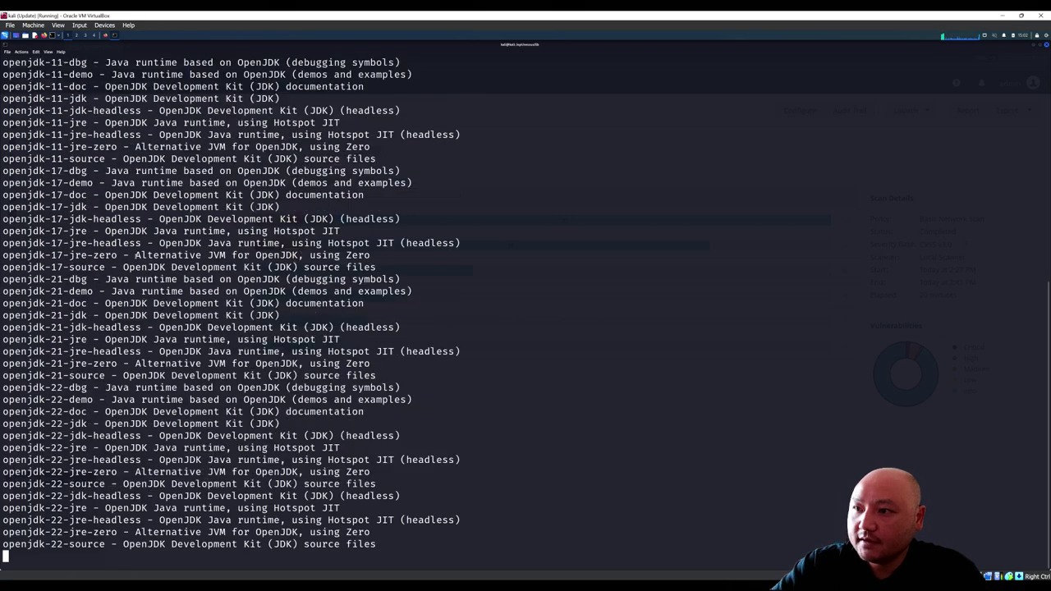
Step: Examine the four openjdk-11 package lines (dbg, demo, doc, jdk) in the results
left_click_drag(69, 435, 46, 195)
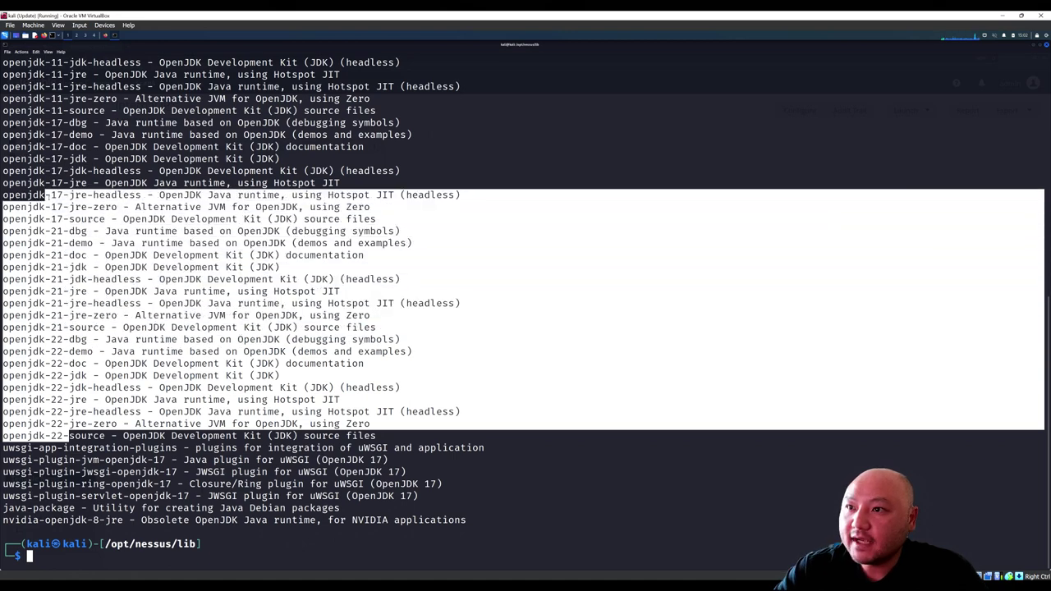
scroll(46, 196, "up", 2)
left_click(87, 228)
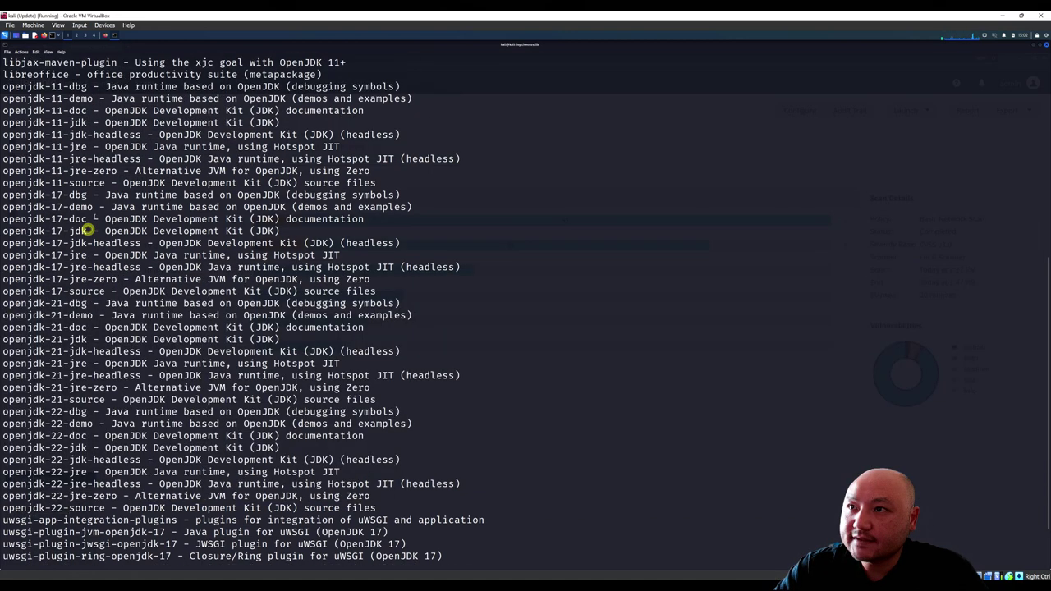
scroll(86, 189, "up", 2)
double_click(77, 158)
left_click(79, 164)
double_click(82, 170)
left_click(79, 170)
double_click(77, 183)
left_click(75, 187)
double_click(77, 195)
left_click(72, 194)
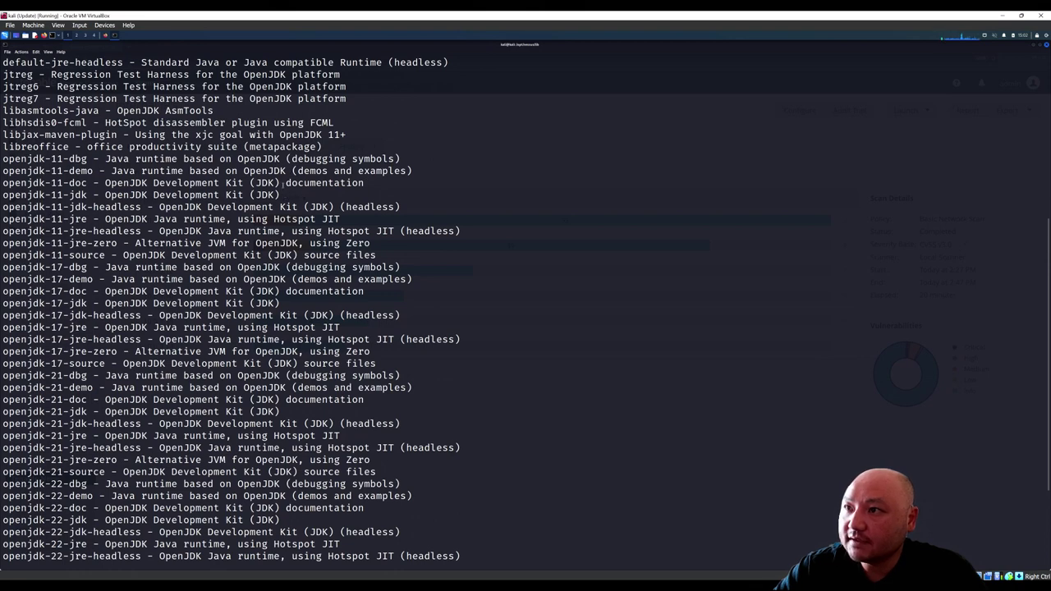
left_click_drag(280, 195, 5, 159)
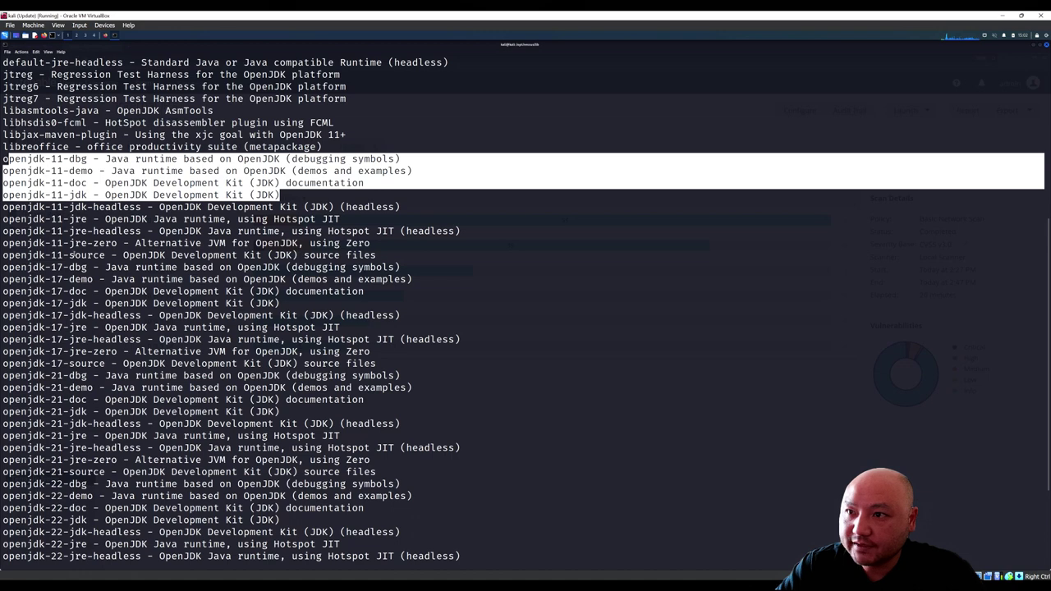
Step: Highlight the openjdk-22-jdk package line in the search results
scroll(72, 254, "down", 1)
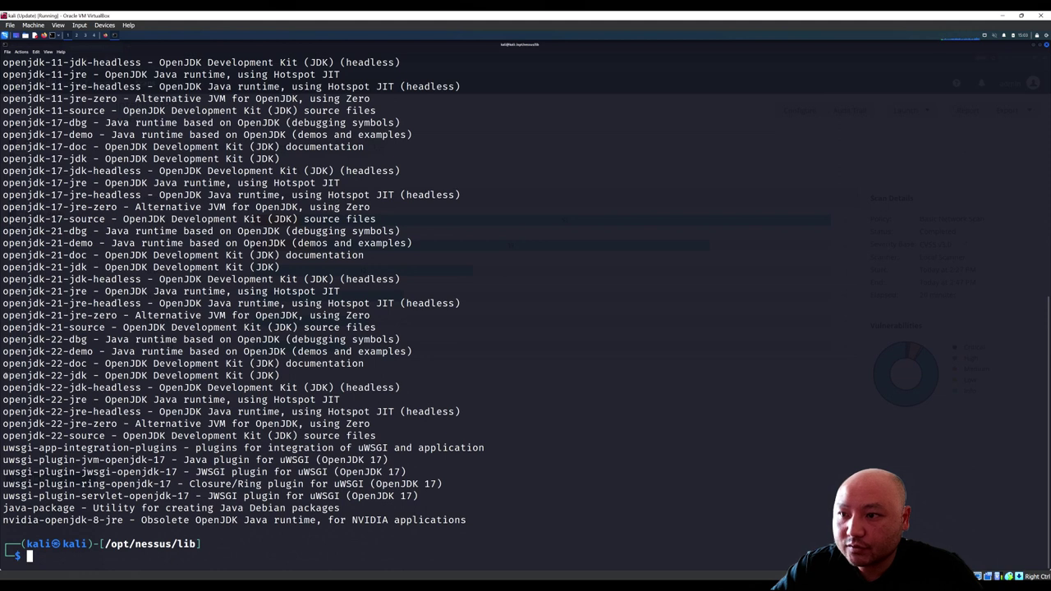
left_click_drag(3, 375, 92, 375)
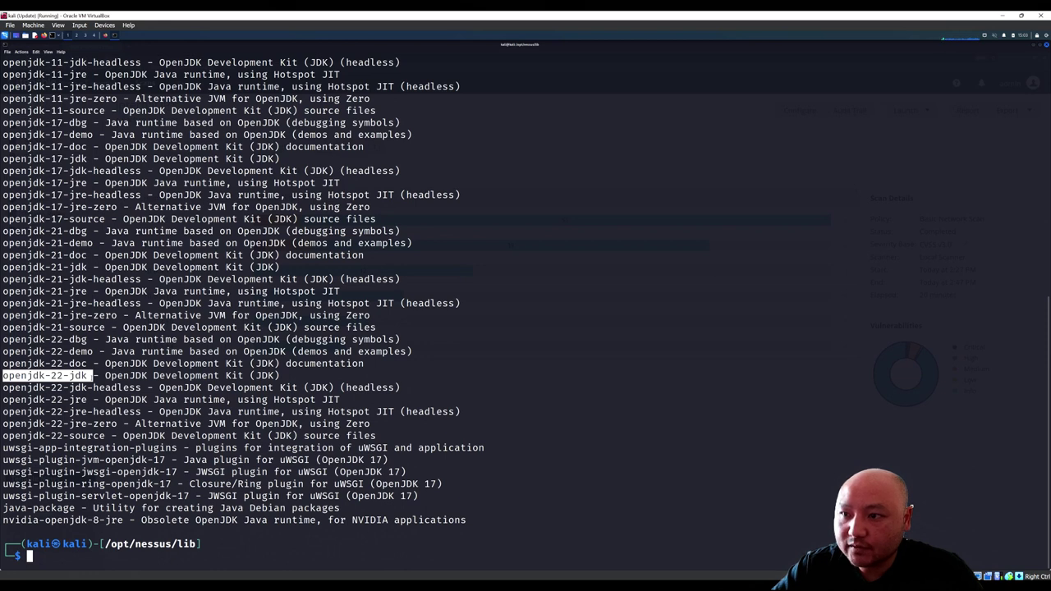
left_click_drag(92, 375, 280, 375)
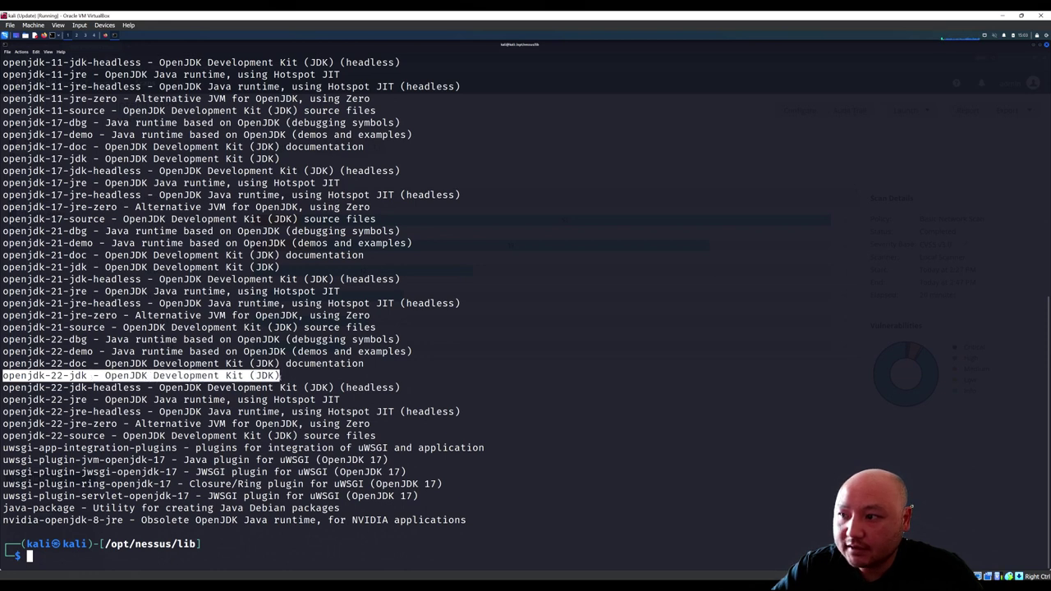
left_click(62, 551)
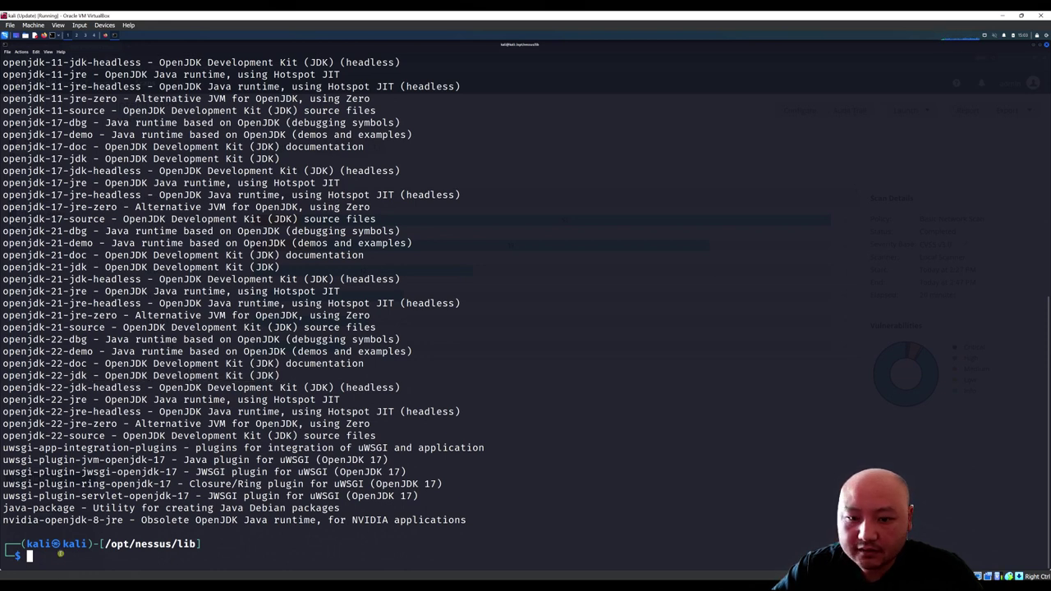
Step: Attempt apt-get install openjdk-22-jdk without root privileges
type("apt-")
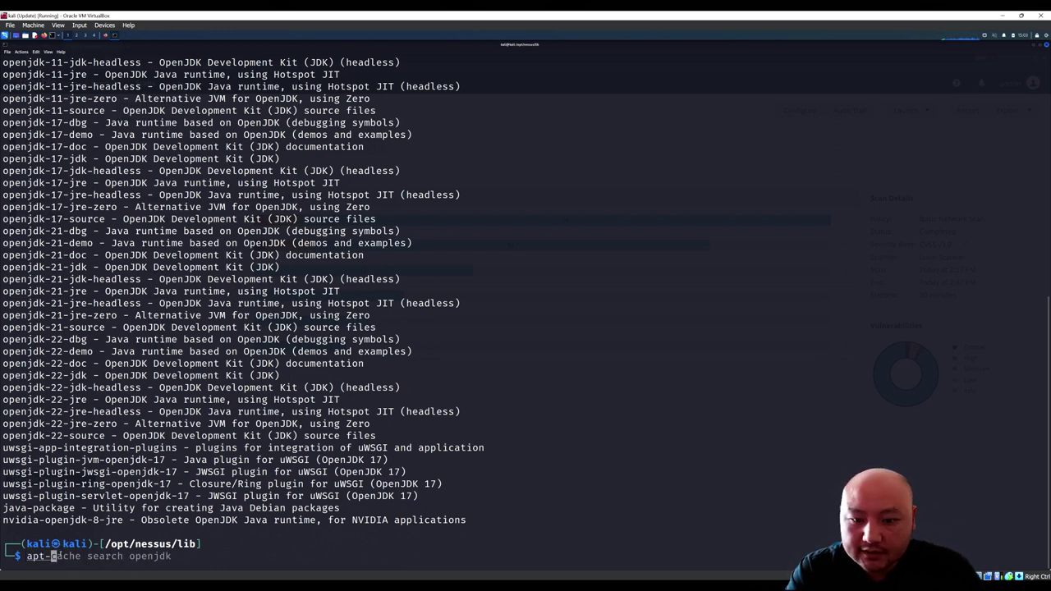
type("get insta")
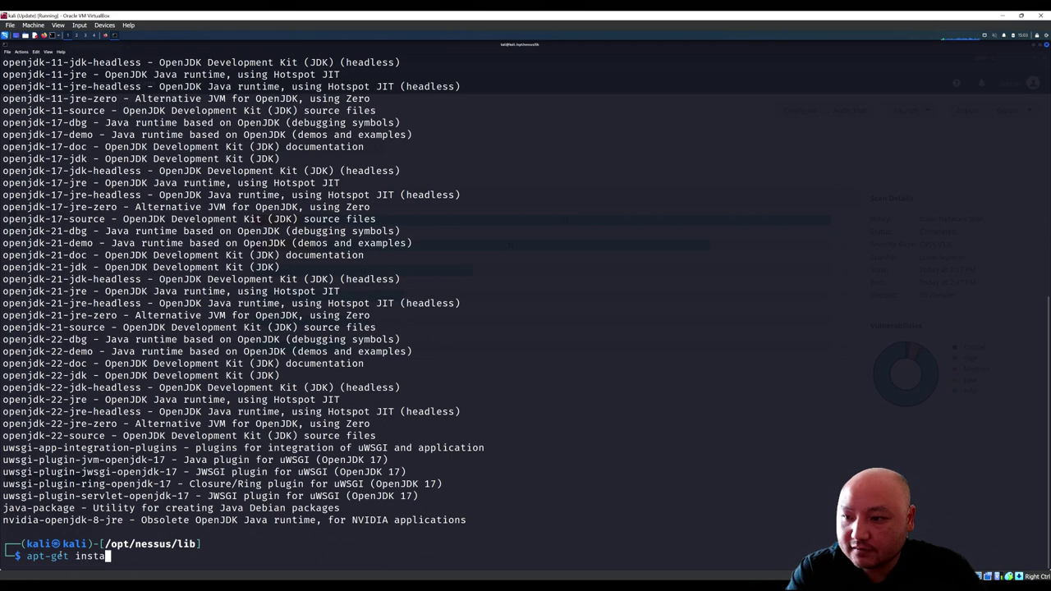
type("ll openj")
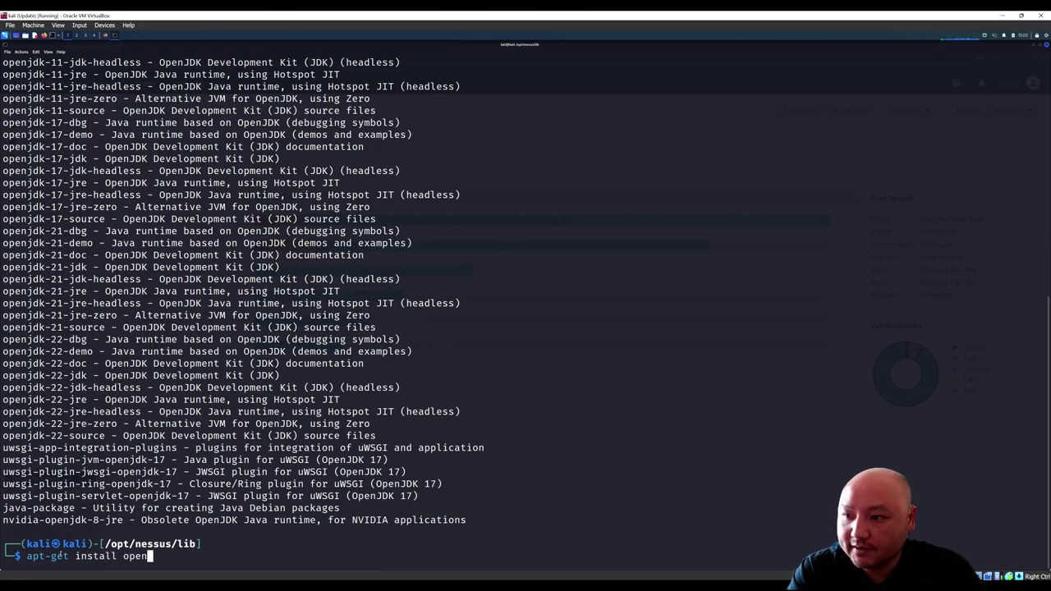
key("Tab")
type("dk-")
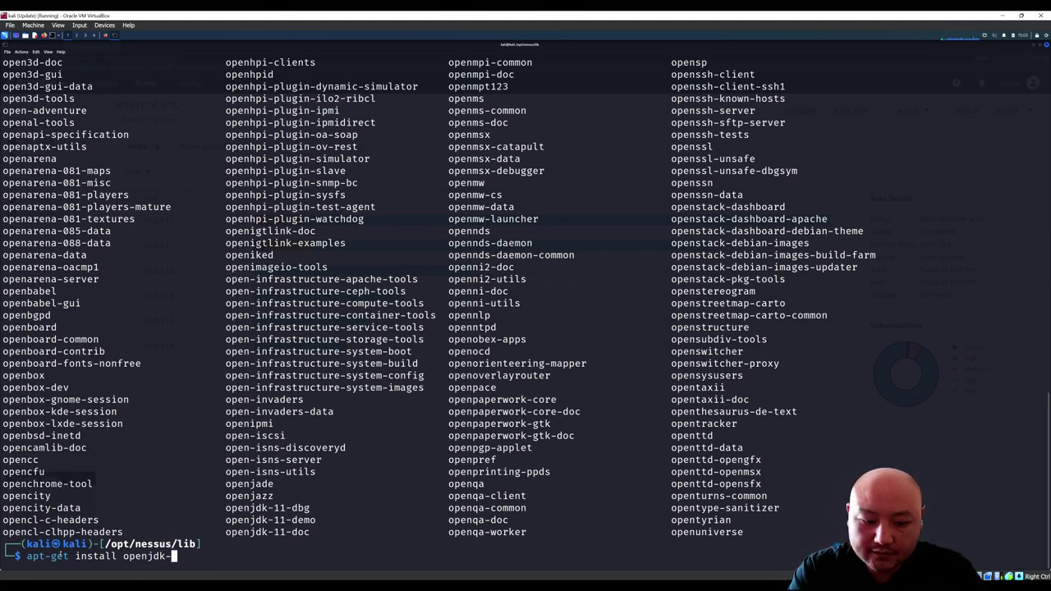
type("22")
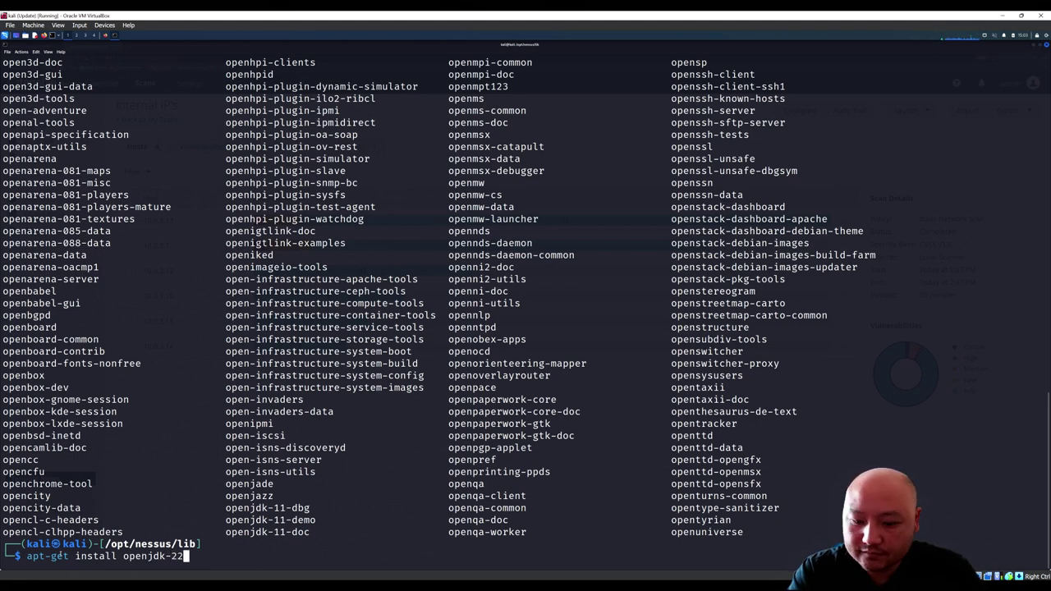
type("-j")
key("Tab")
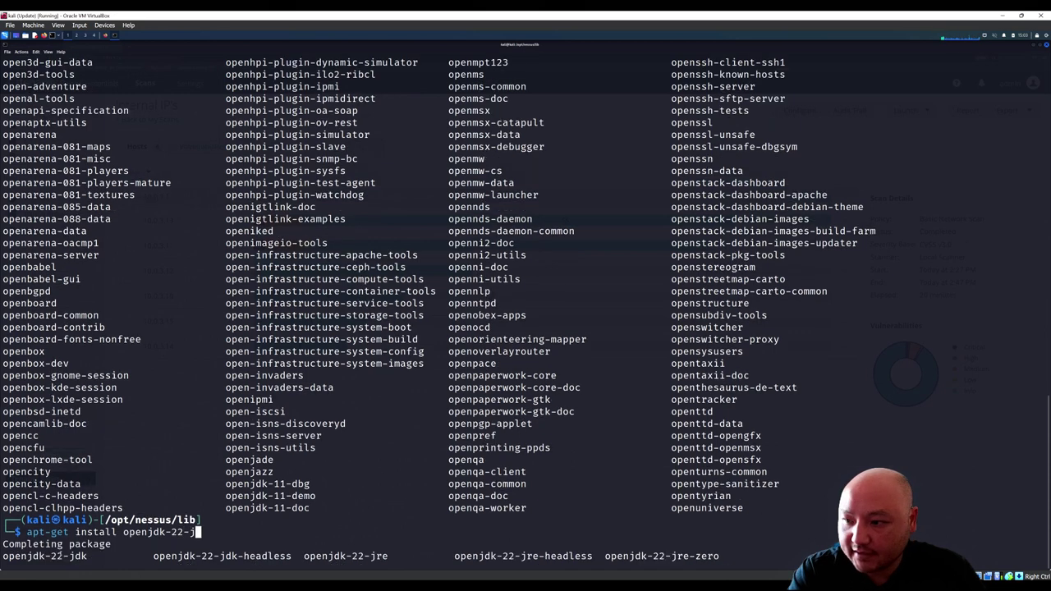
type("d")
key("Tab")
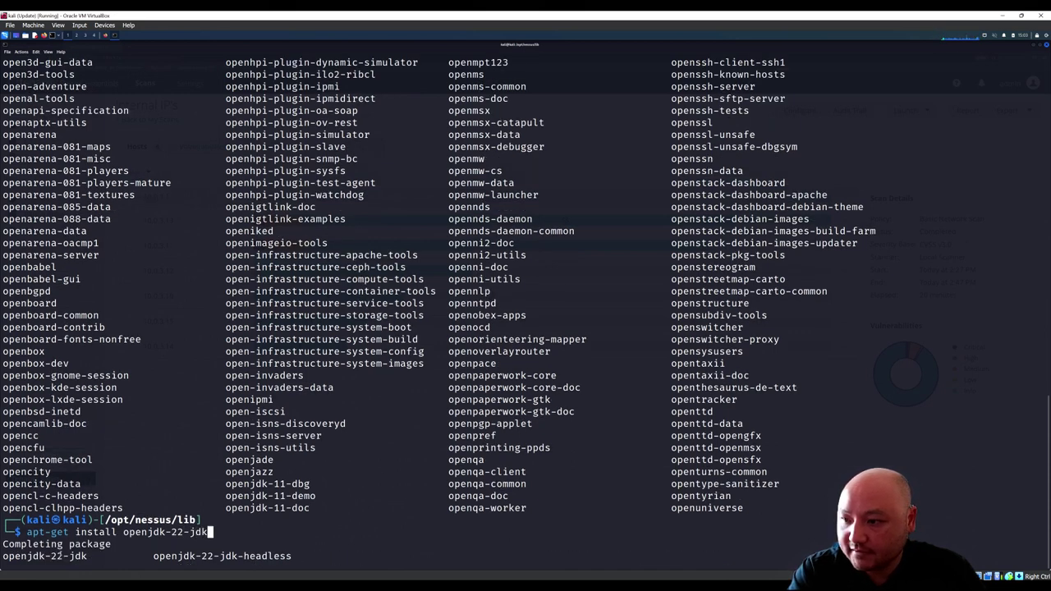
key("Return")
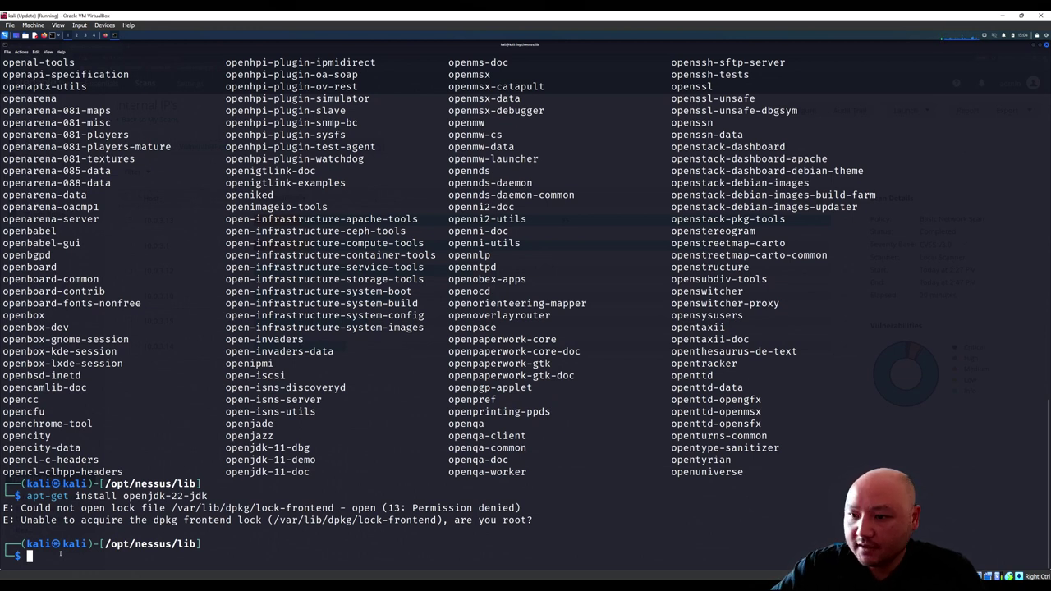
Step: Rerun the openjdk-22-jdk install with sudo, enter the password, and confirm with Y
key("Up")
key("Left")
key("Left")
key("Left")
key("Left")
key("Left")
key("Left")
key("Left")
key("Left")
key("Left")
key("Left")
key("Left")
key("Left")
key("Left")
key("Left")
key("Left")
key("Left")
key("Left")
key("Left")
key("Left")
key("Left")
key("Left")
key("Left")
key("Left")
key("Left")
key("Left")
key("Left")
key("Left")
key("Left")
key("Left")
key("Left")
type("su")
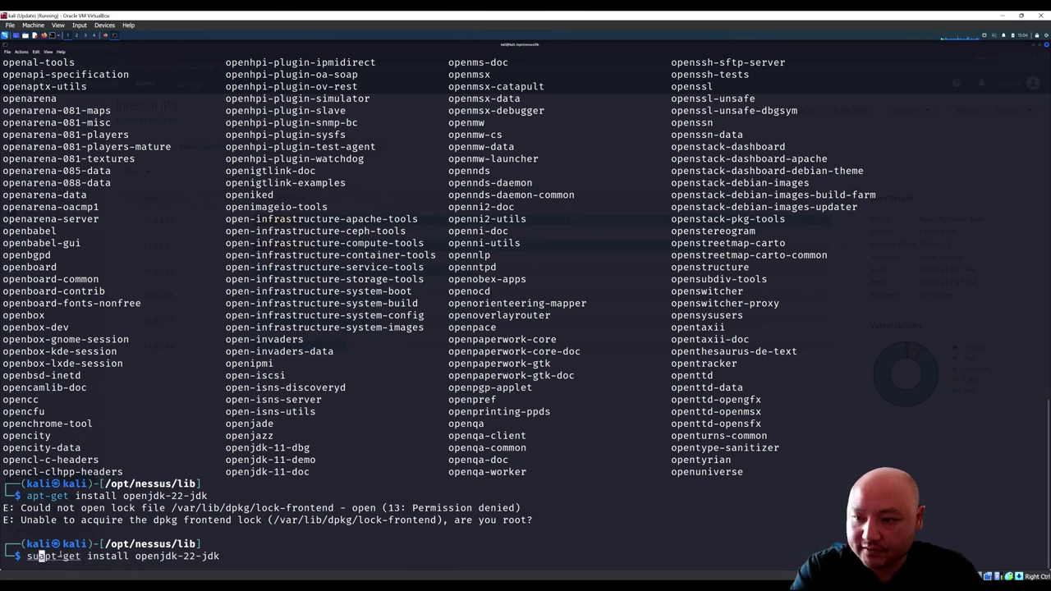
type("do")
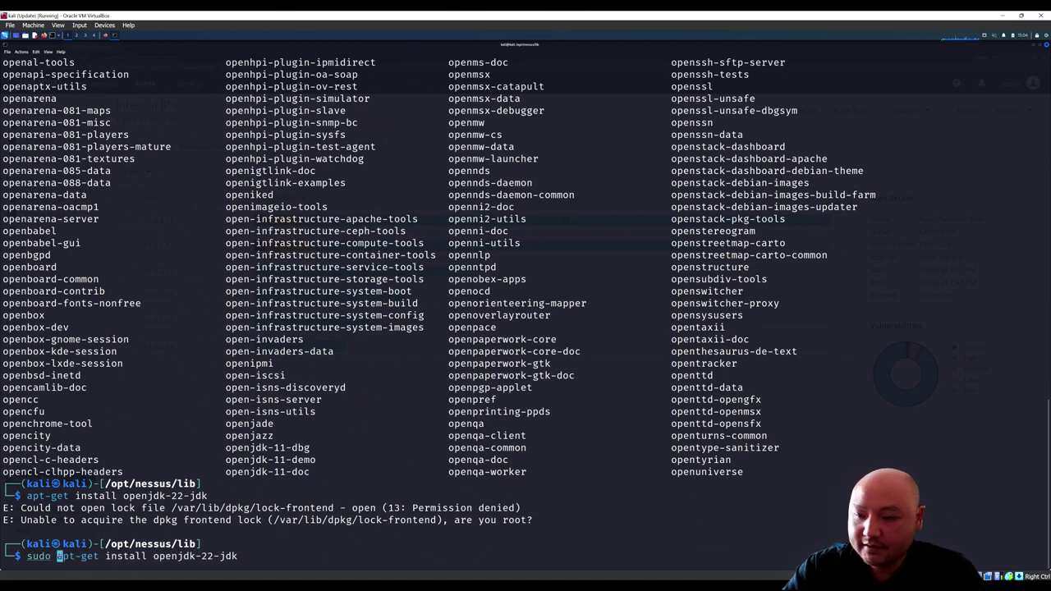
key("Return")
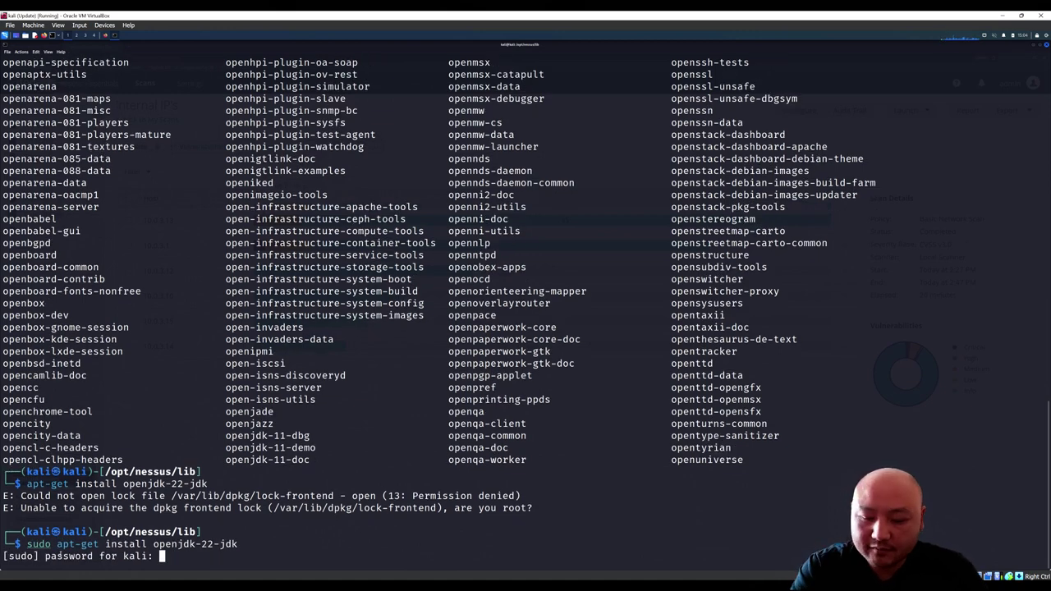
key("Return")
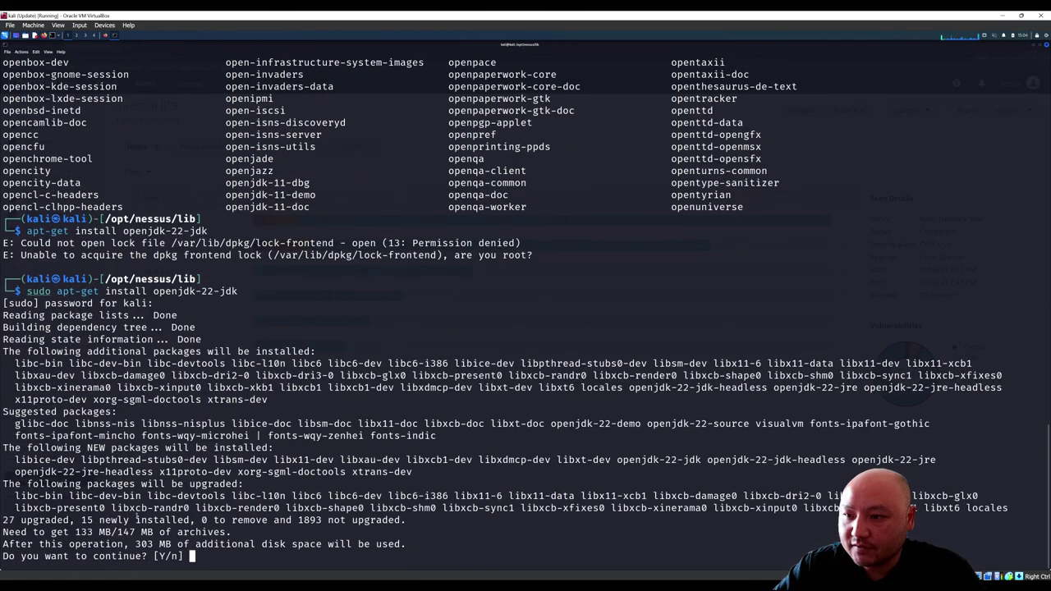
key("Return")
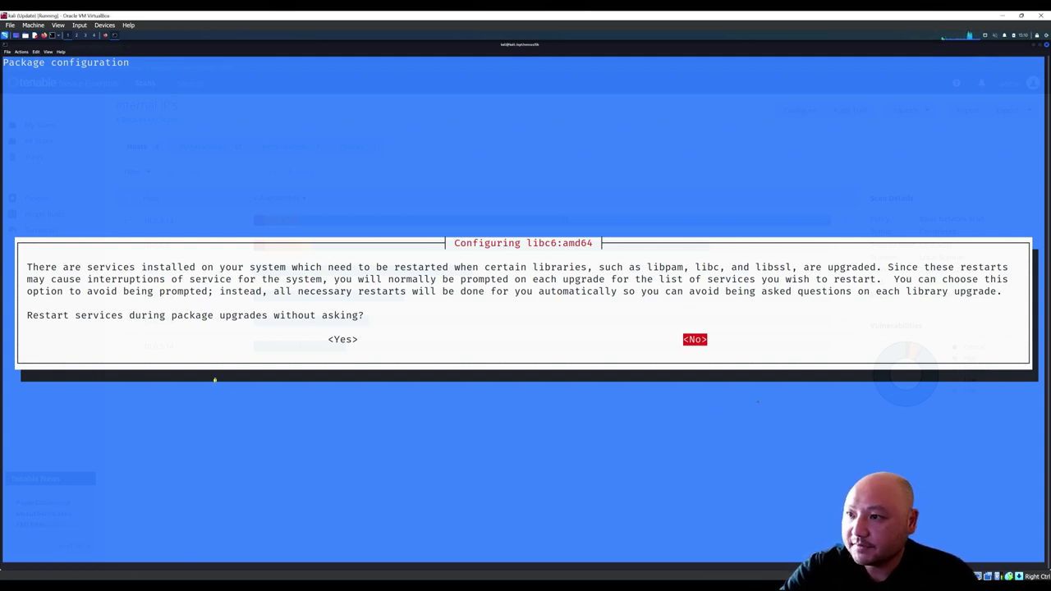
Step: Allow automatic service restarts to finish the OpenJDK 22 install, then run java --version
key("Left")
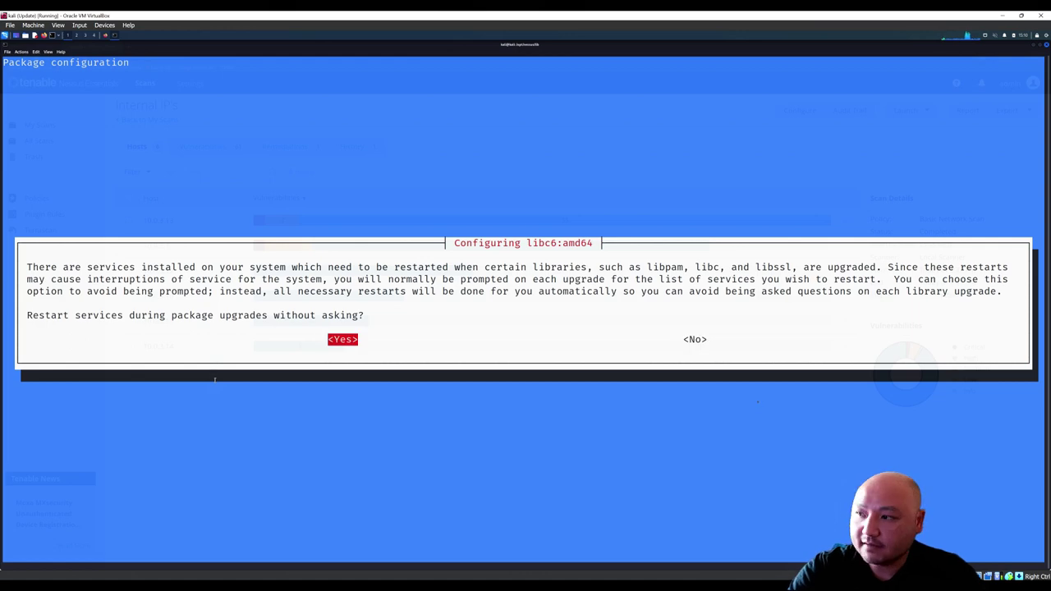
key("Return")
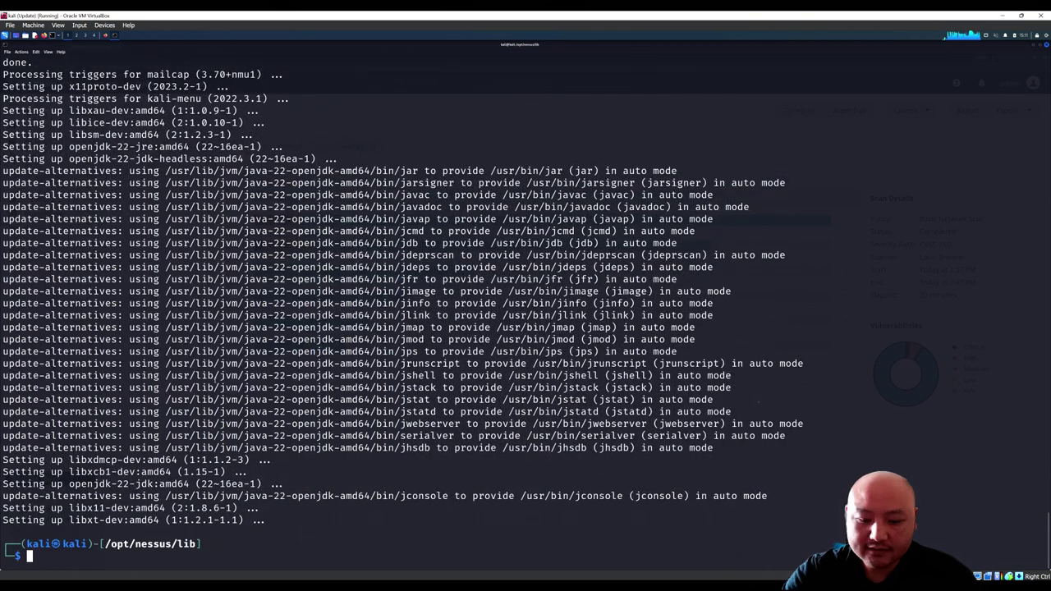
type("java")
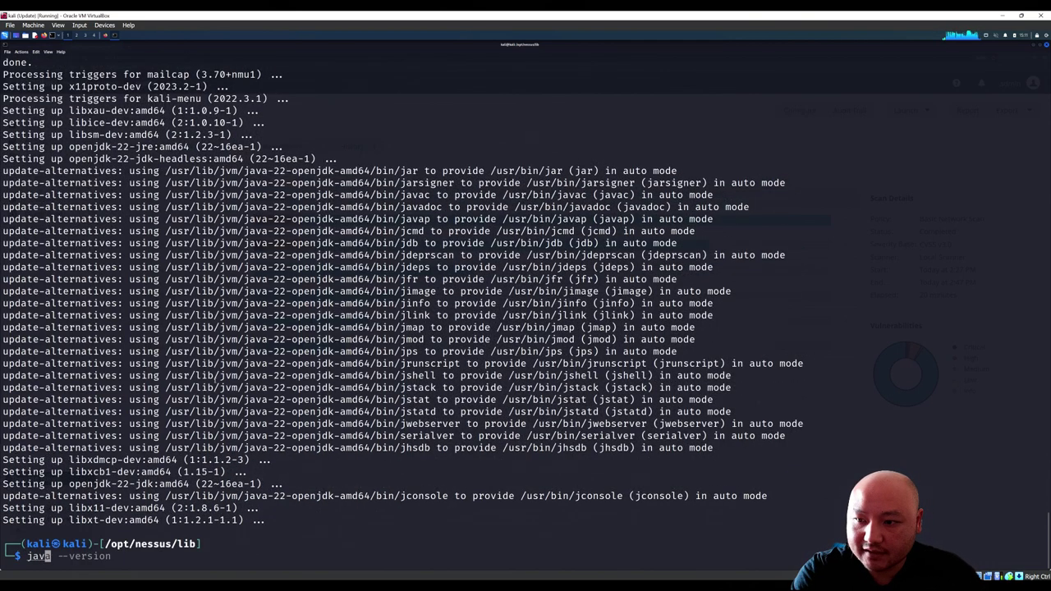
key("Right")
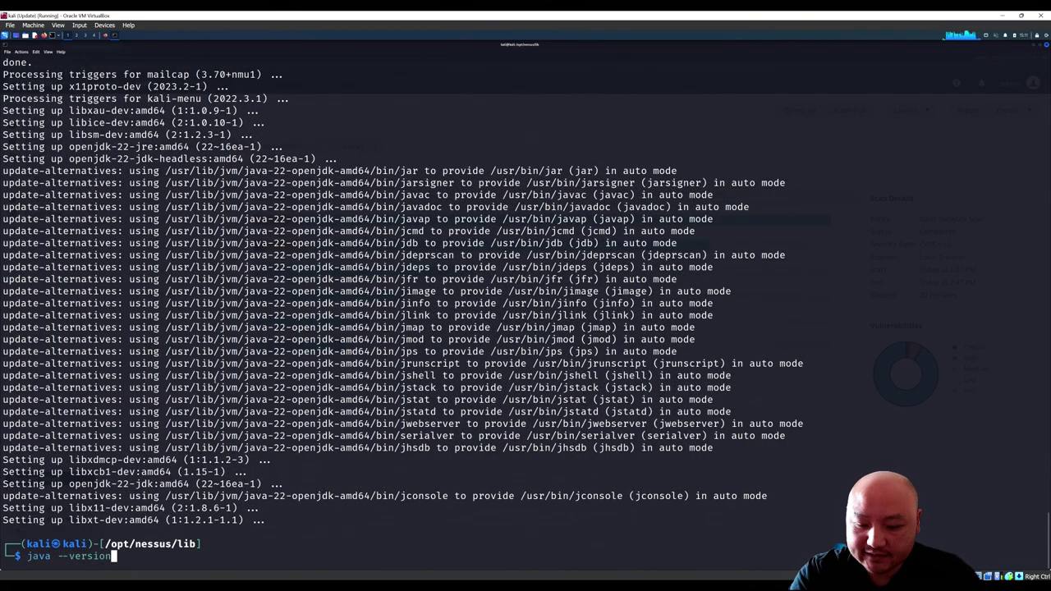
key("Return")
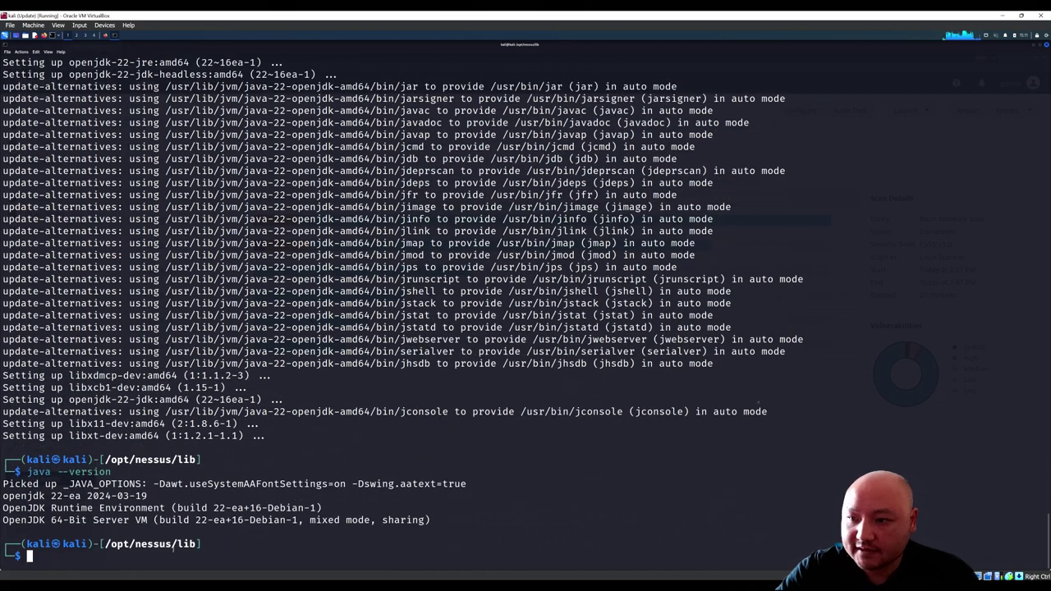
Step: Confirm Java reports version 22-ea and switch back to Nessus in Firefox
left_click_drag(46, 491, 63, 496)
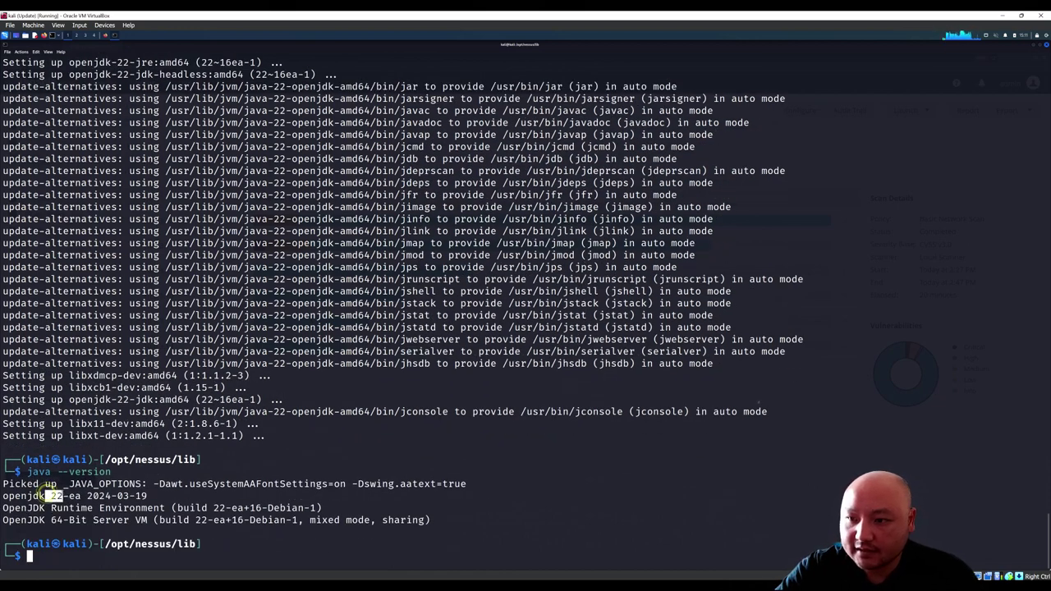
left_click(84, 495)
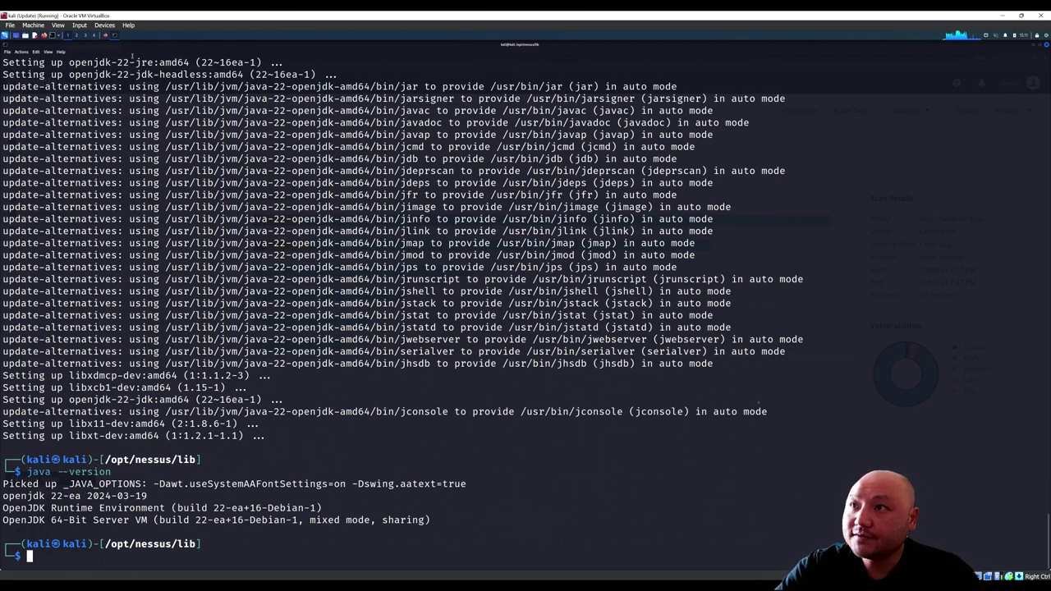
left_click(105, 36)
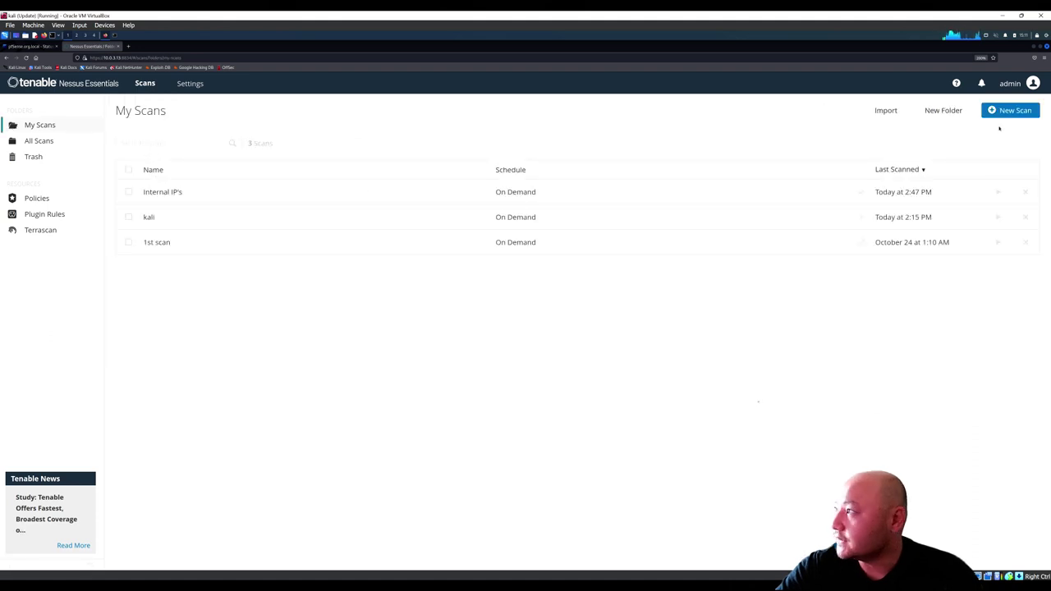
Step: Start a new Basic Network Scan named 'Kali JDK update 22'
left_click(998, 113)
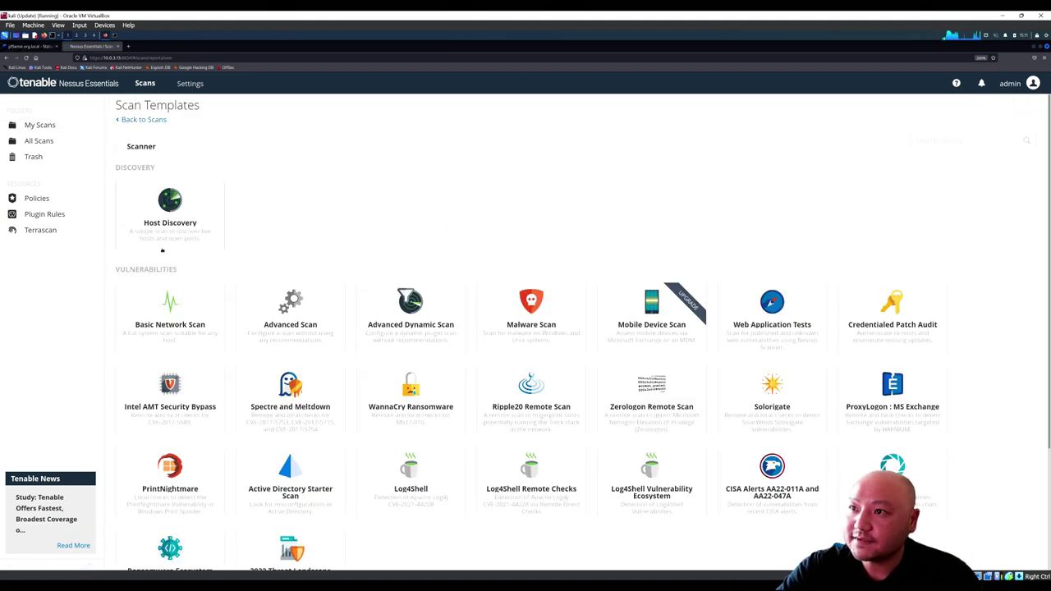
left_click(171, 327)
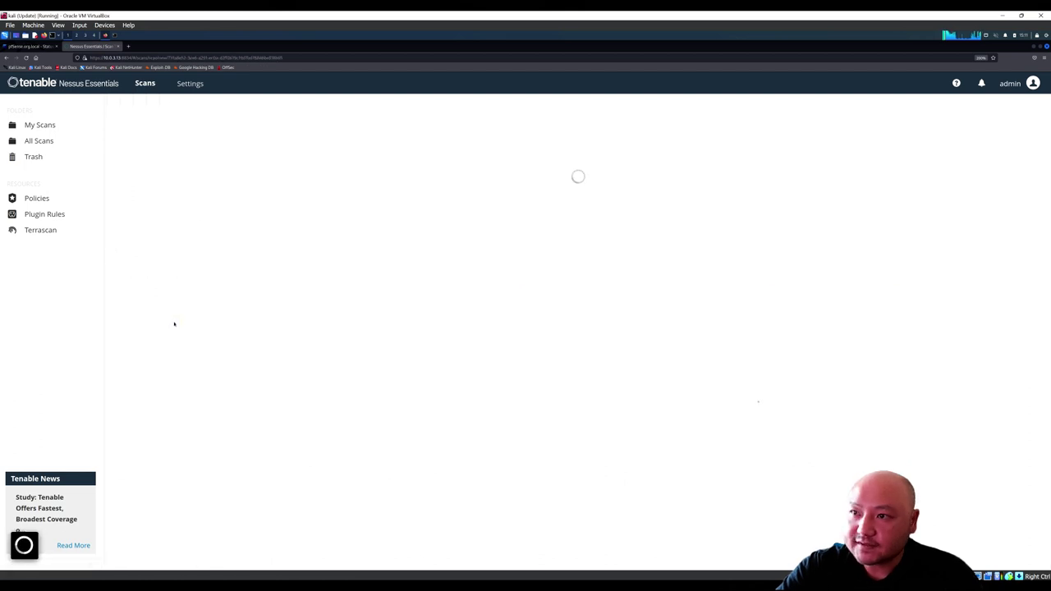
left_click(361, 187)
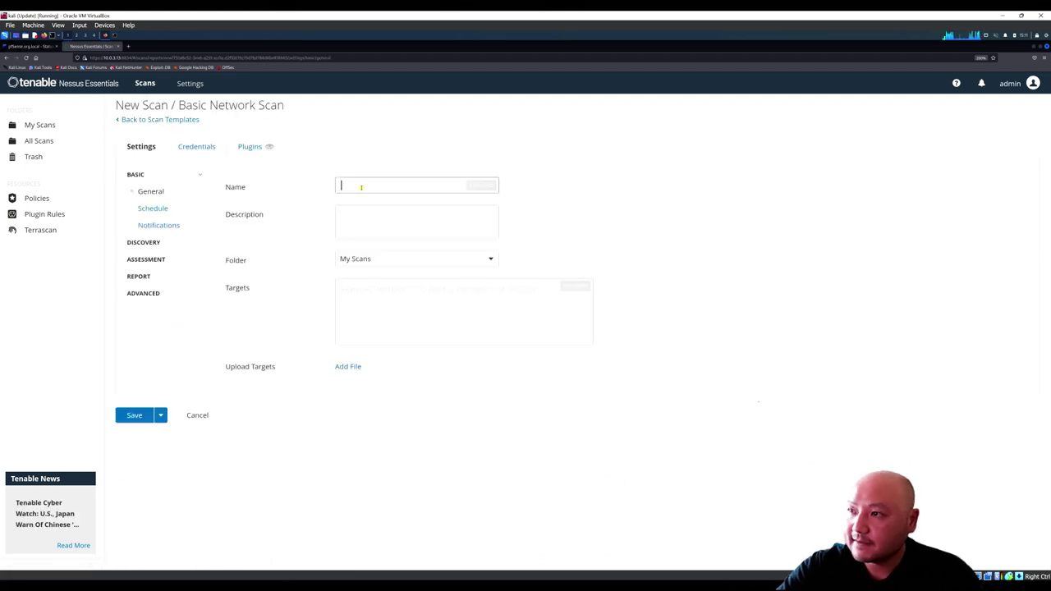
type("Kali JDK update")
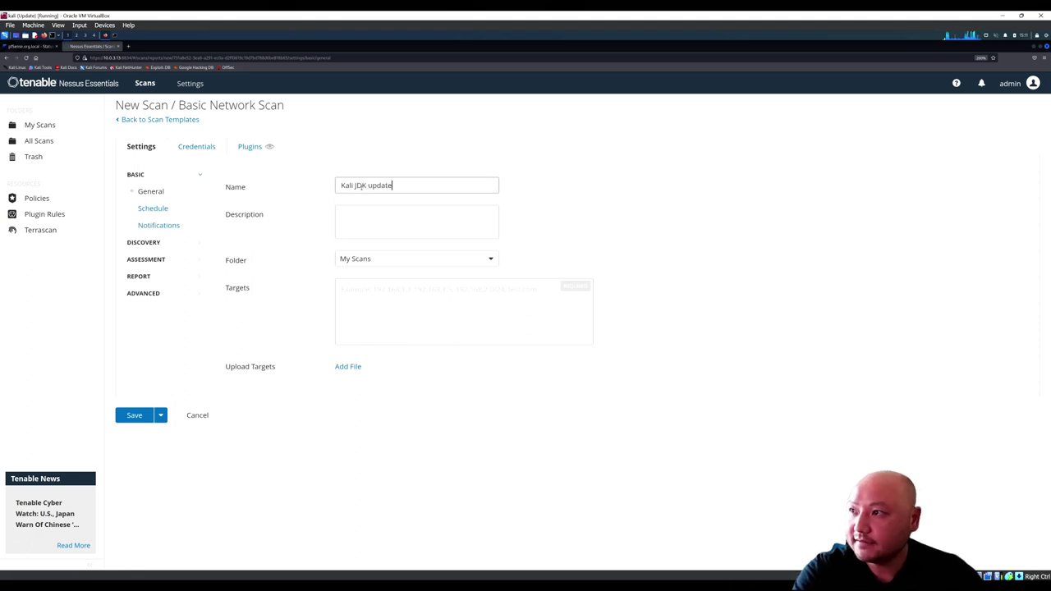
type(" 22")
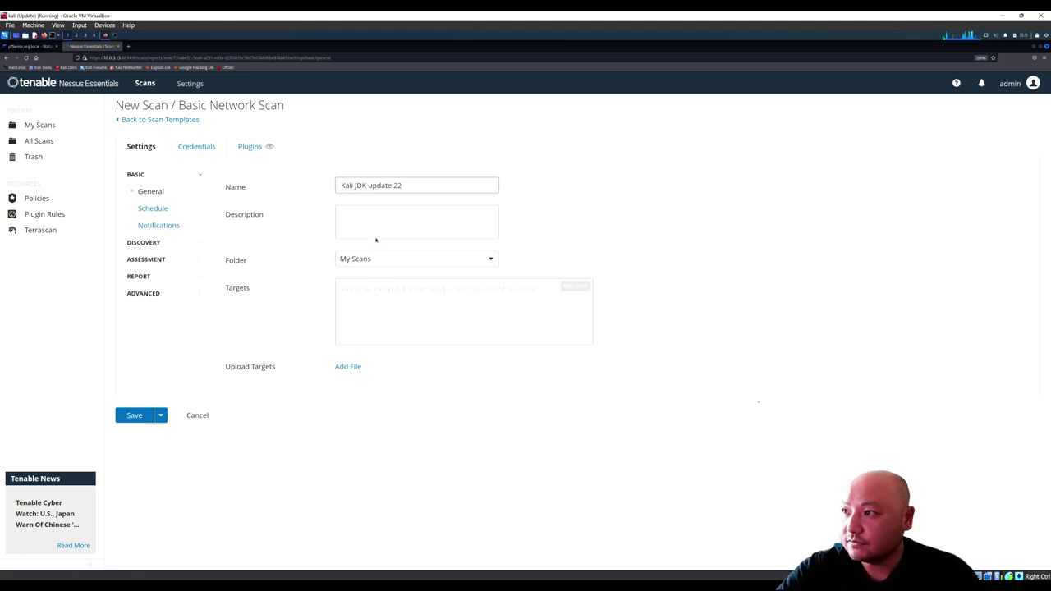
Step: Set the scan target to 10.0.3.13, save the scan, and launch it
left_click(370, 293)
type("10.0.3.")
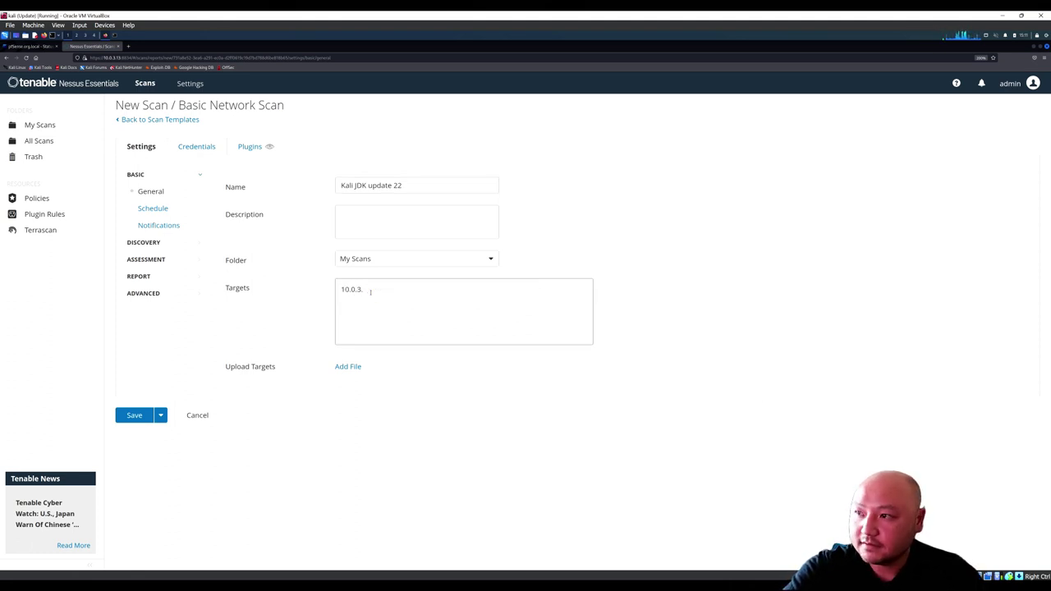
type("12")
type("3")
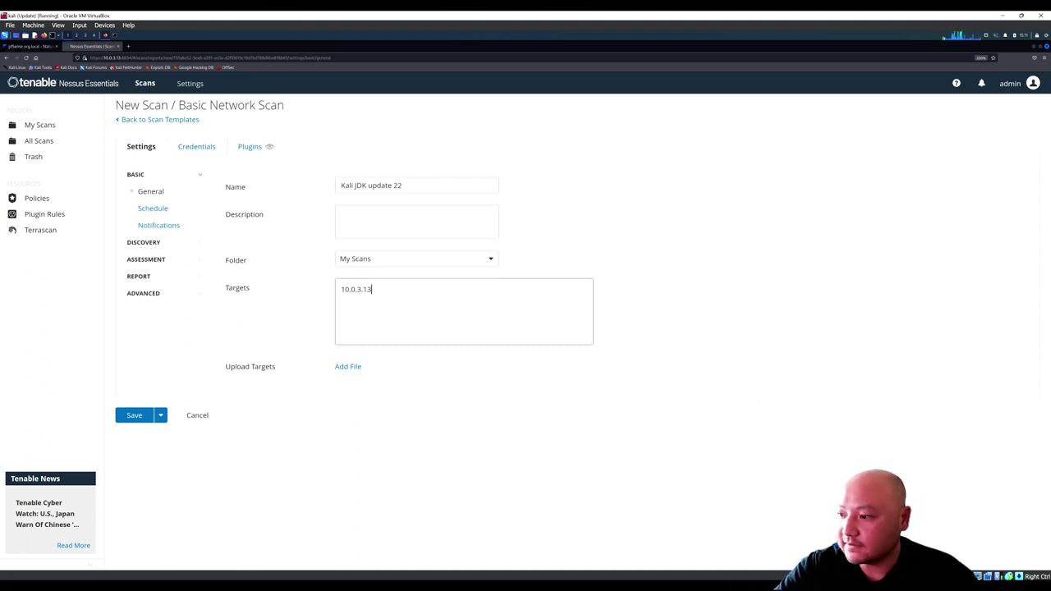
key("alt+Tab")
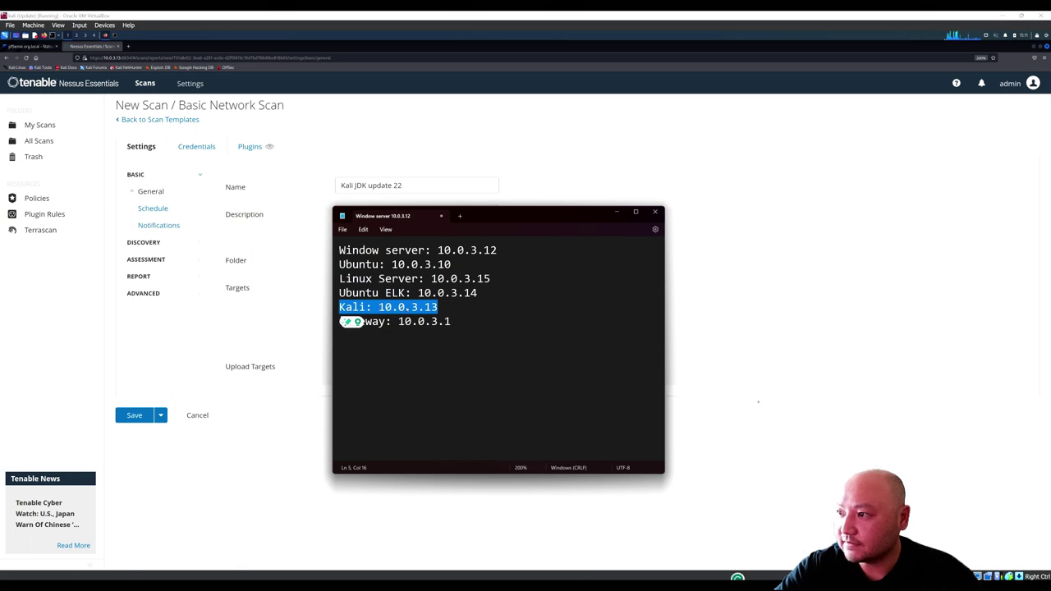
left_click(709, 281)
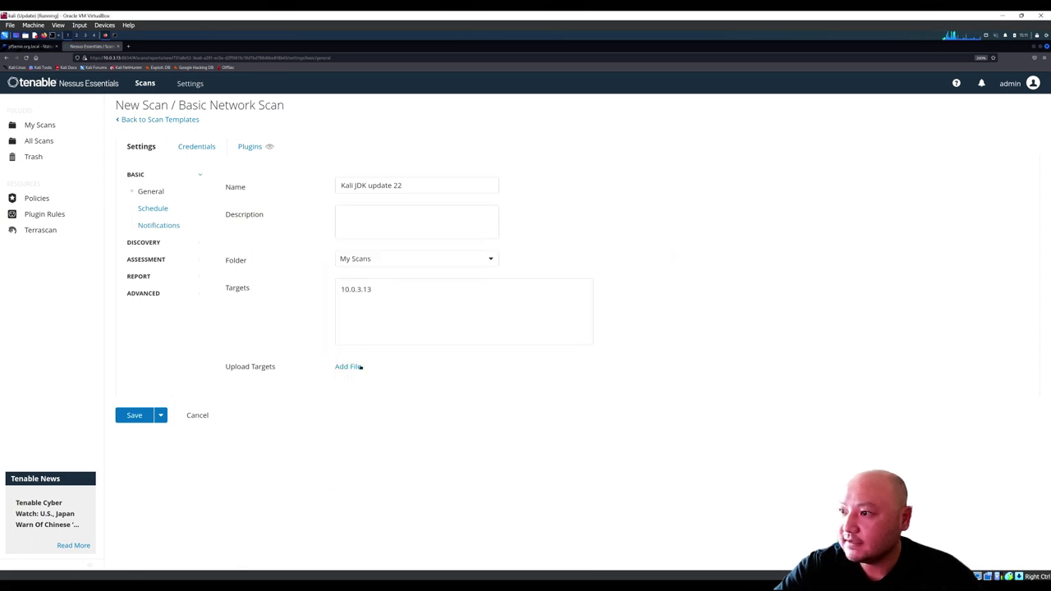
left_click(134, 415)
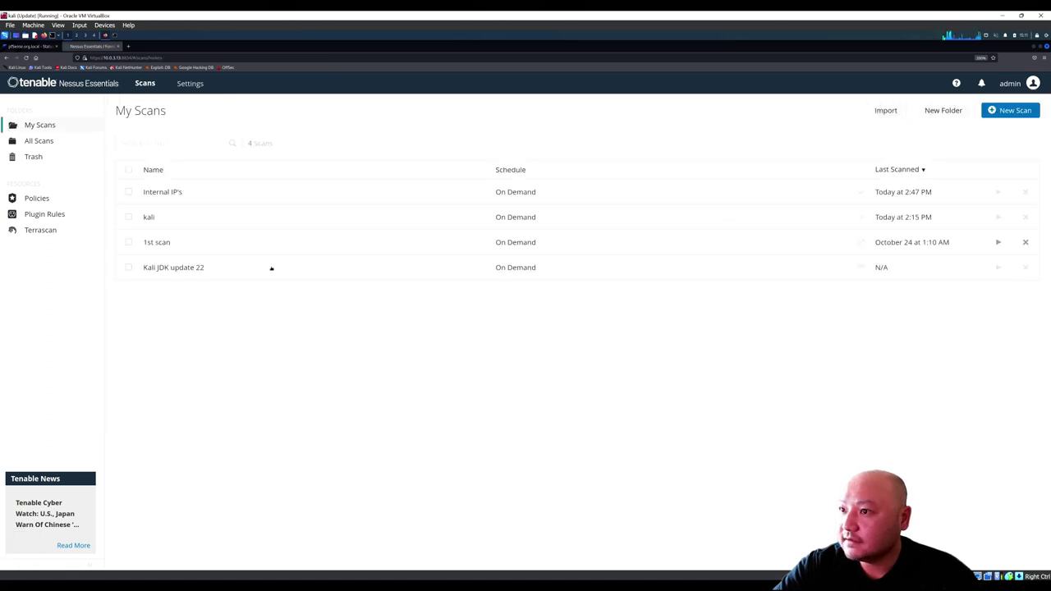
left_click(996, 268)
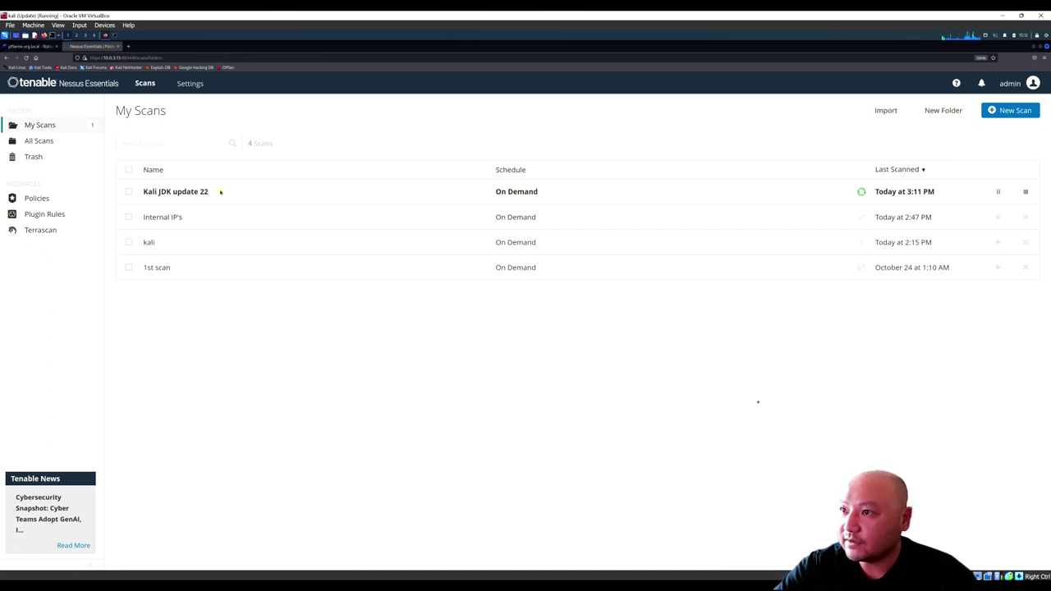
Step: Open the Kali JDK update 22 scan and list the 37 vulnerabilities on host 10.0.3.13
left_click(220, 191)
left_click(209, 148)
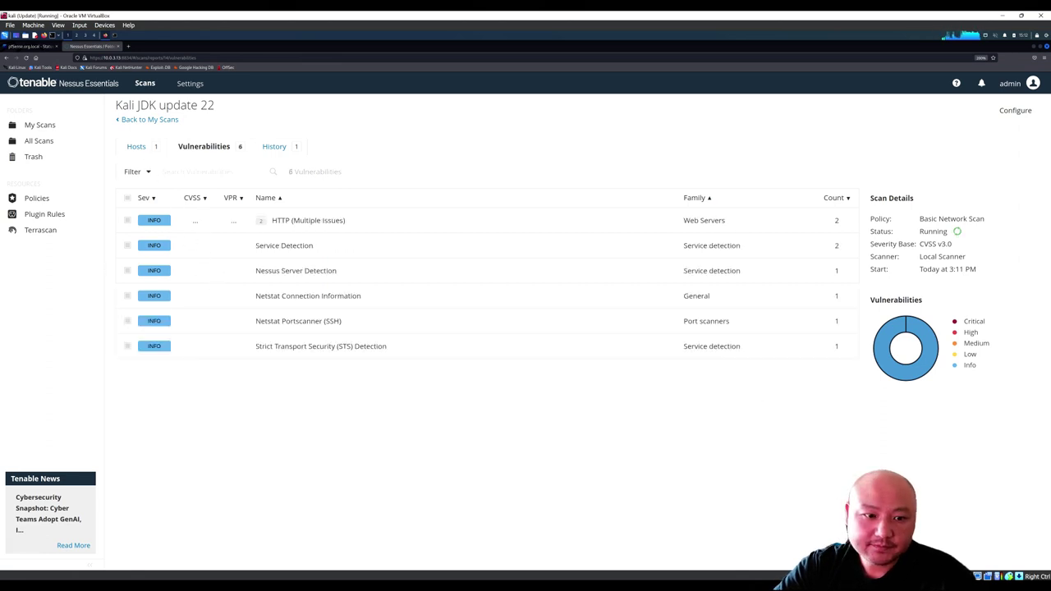
left_click(136, 146)
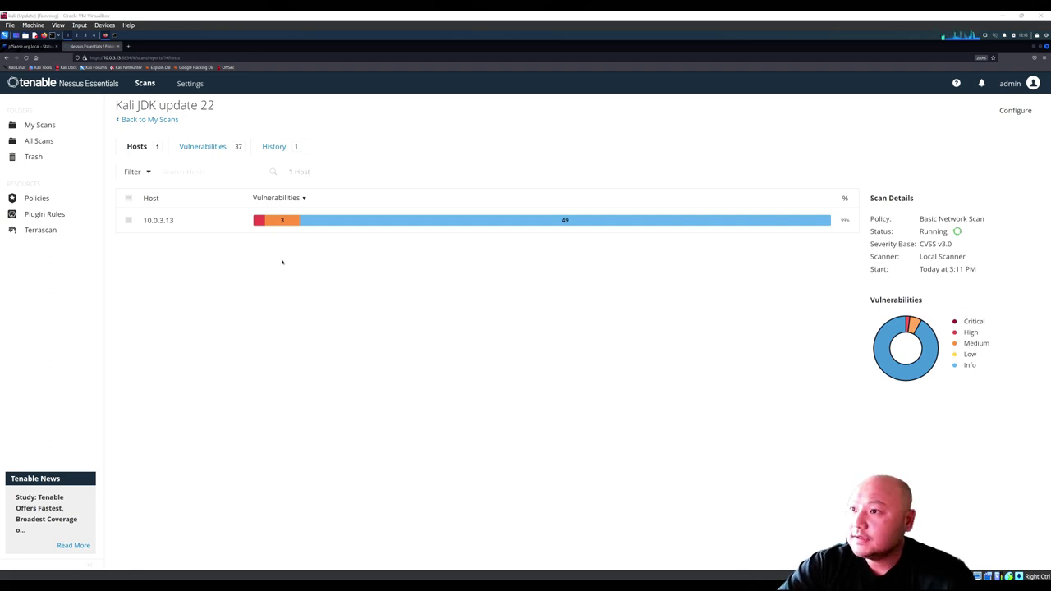
left_click(146, 120)
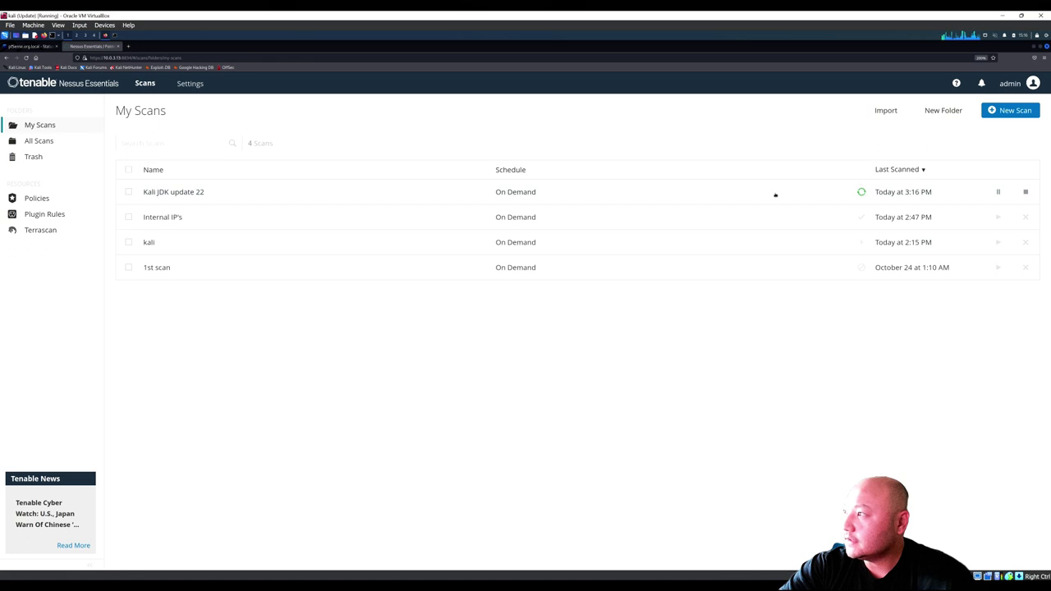
left_click(762, 194)
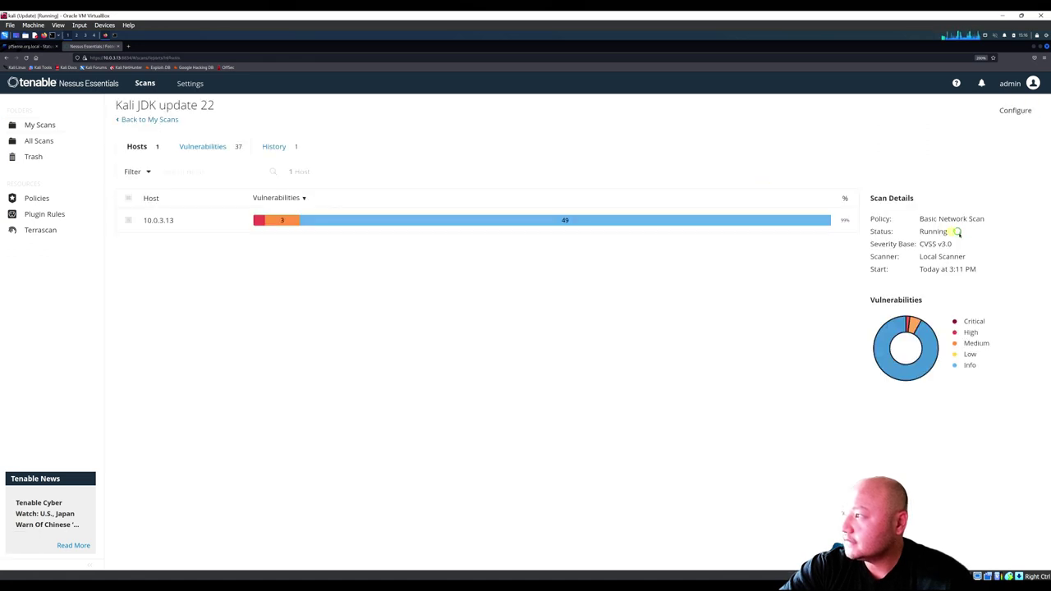
left_click(260, 222)
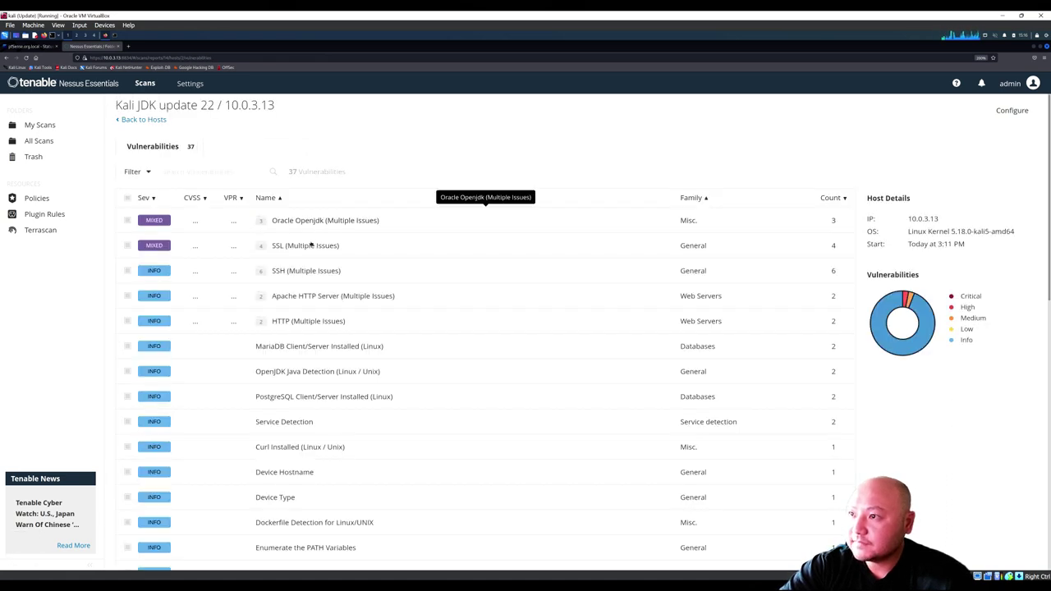
Step: Review the three Oracle OpenJDK findings on 10.0.3.13, then back out to My Scans
left_click(319, 221)
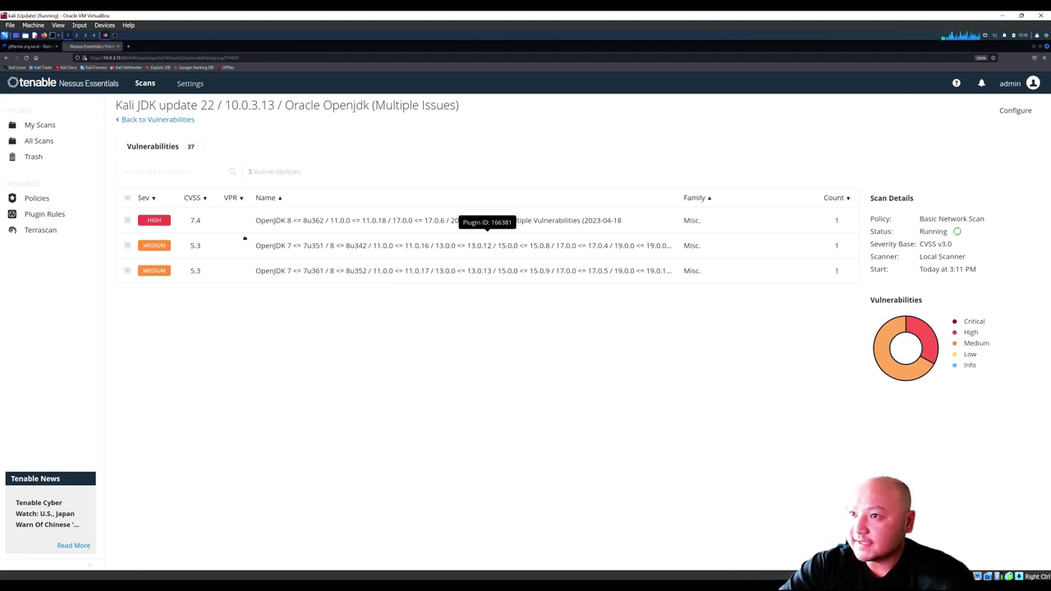
left_click(157, 120)
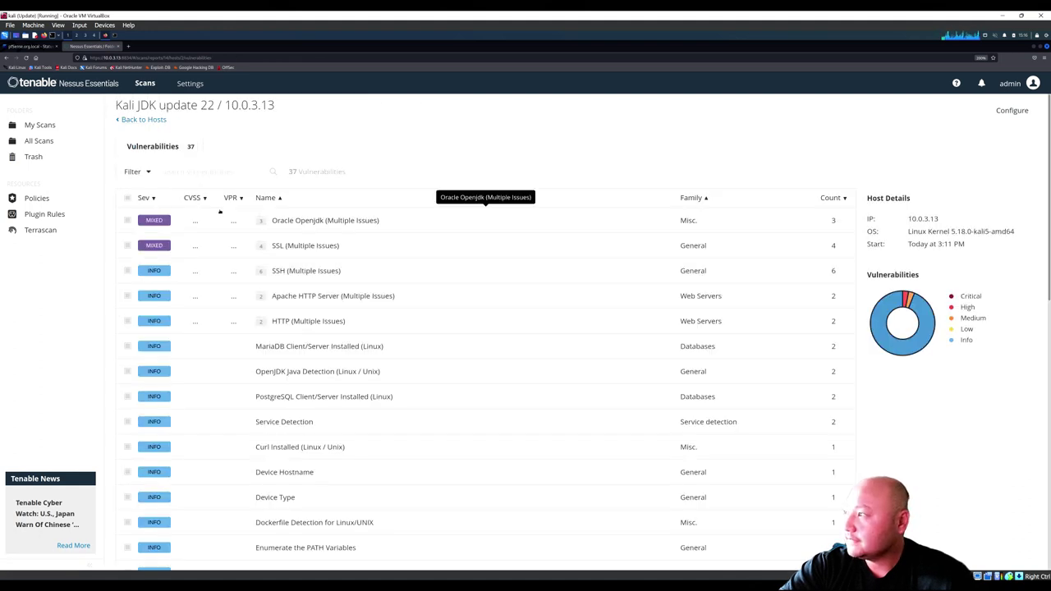
left_click(145, 120)
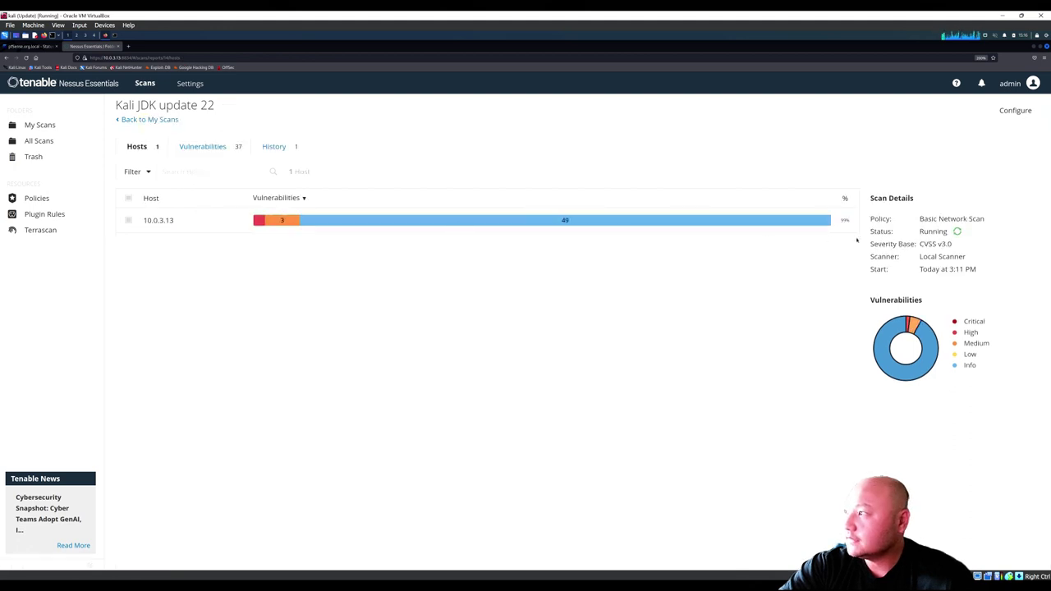
left_click(146, 119)
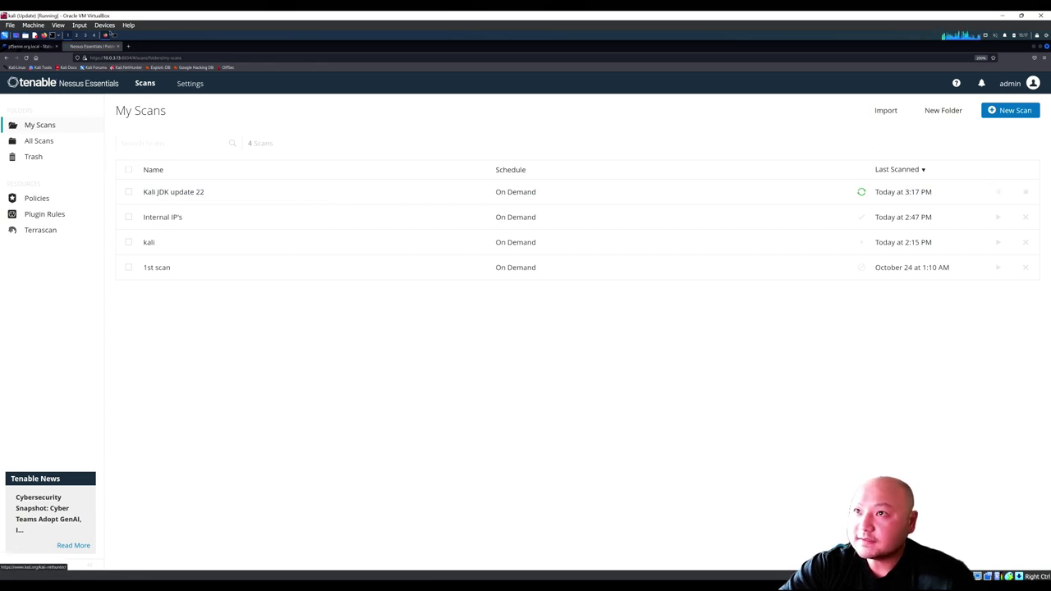
left_click(112, 35)
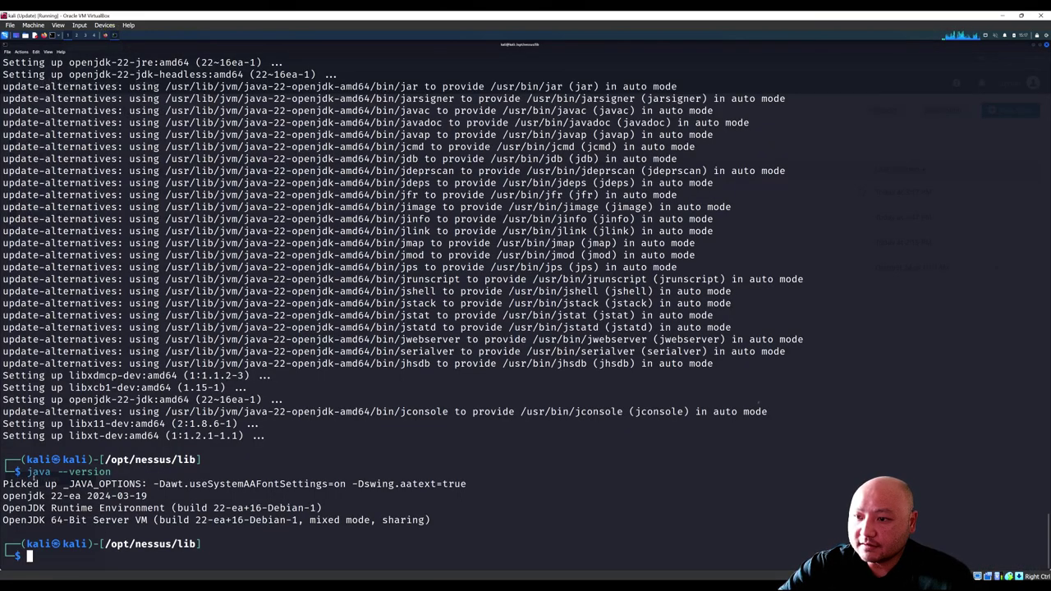
left_click_drag(28, 472, 111, 472)
left_click(107, 473)
left_click_drag(50, 496, 148, 496)
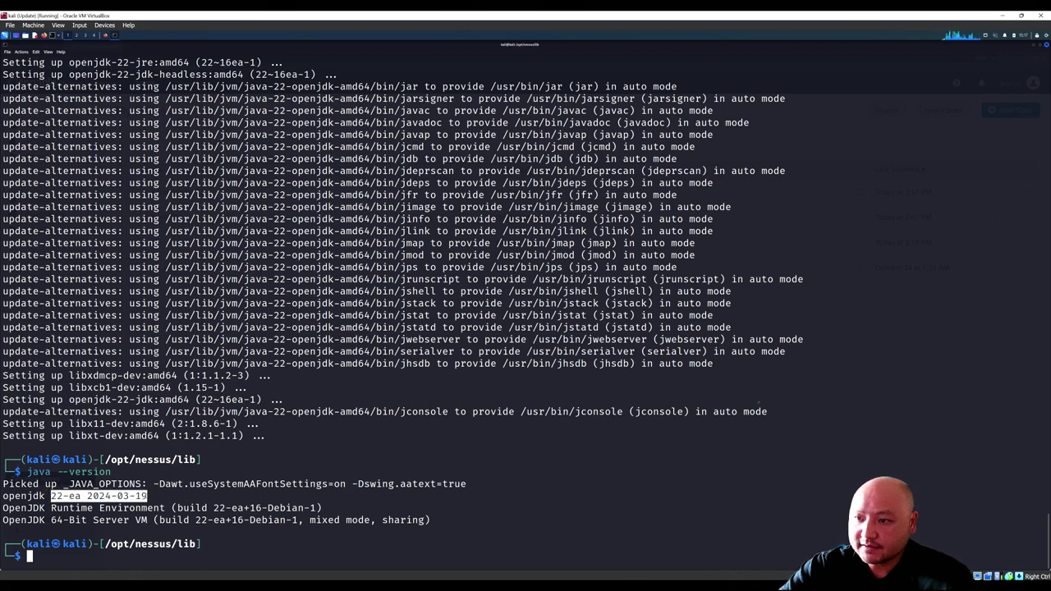
left_click(91, 509)
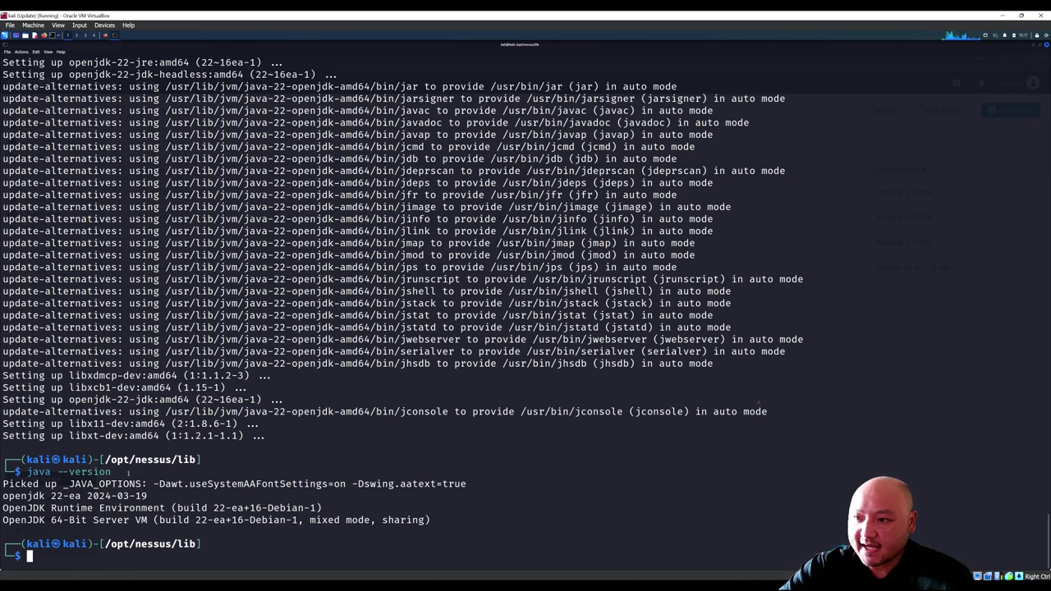
left_click_drag(50, 496, 106, 495)
left_click(105, 495)
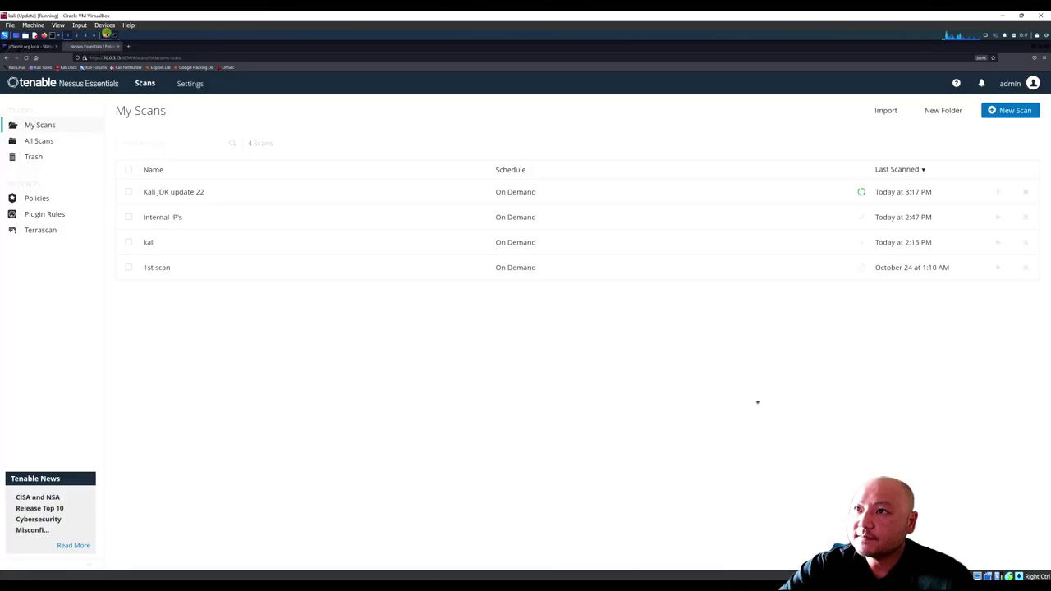
left_click(107, 34)
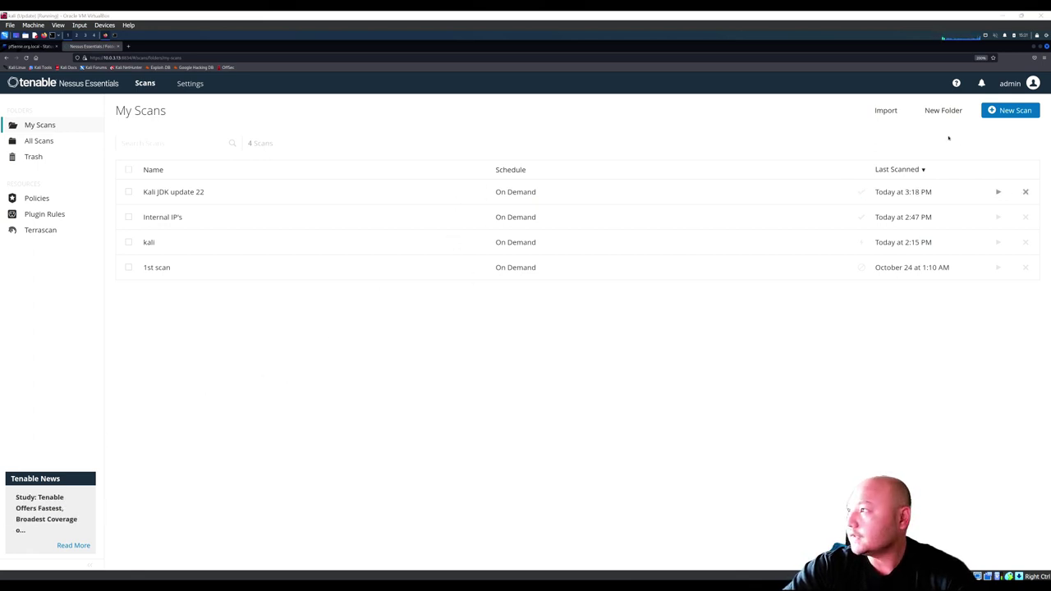
Step: Open the finished Kali JDK update 22 scan's Oracle OpenJDK findings on host 10.0.3.13
left_click(361, 195)
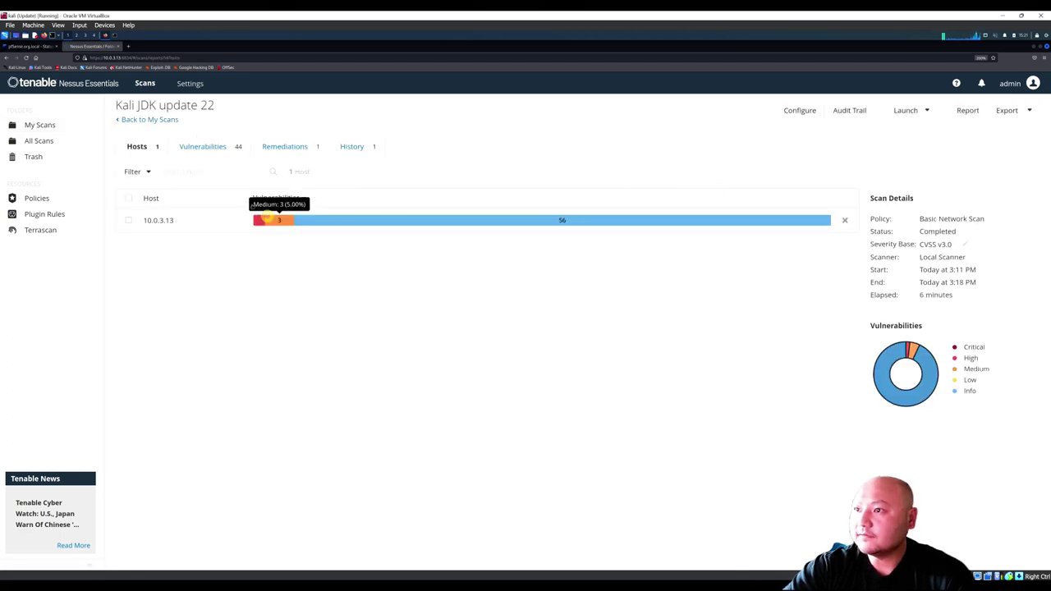
left_click(277, 220)
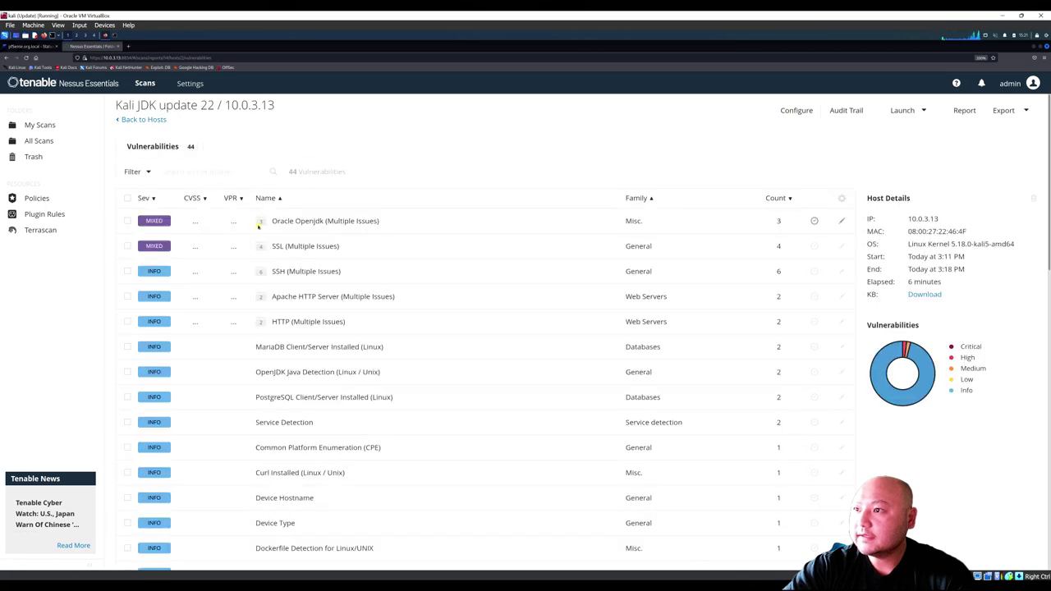
left_click(258, 225)
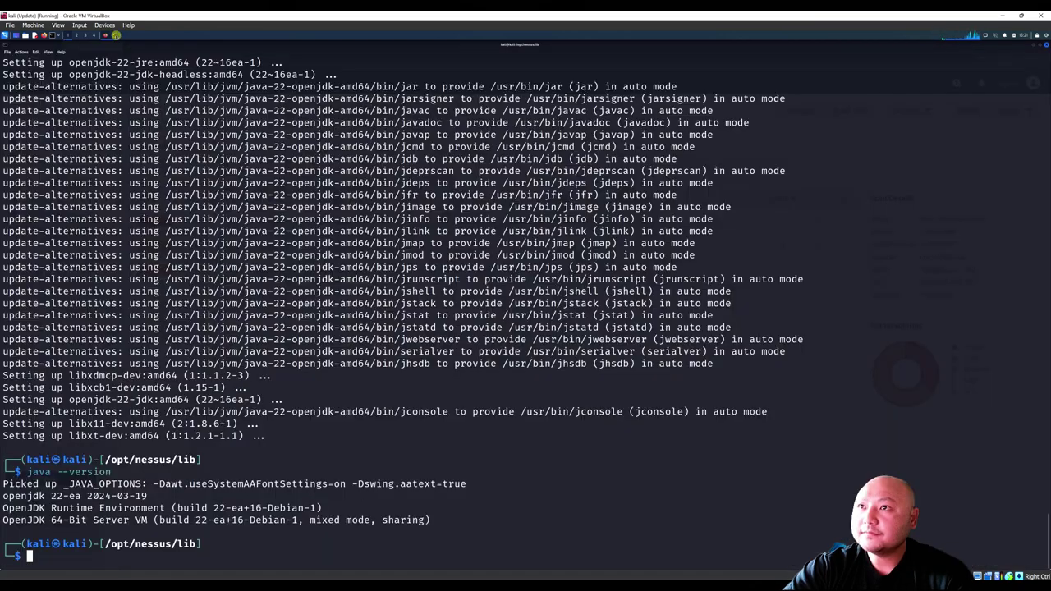
Step: Compare against the terminal's Java version, then quit Firefox
left_click(114, 35)
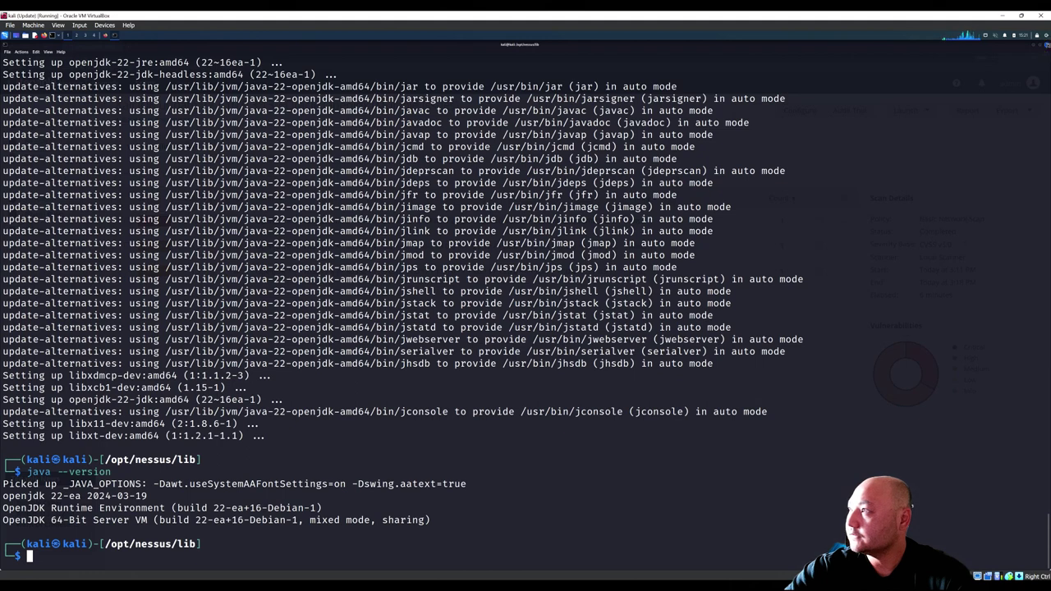
key("alt+Tab")
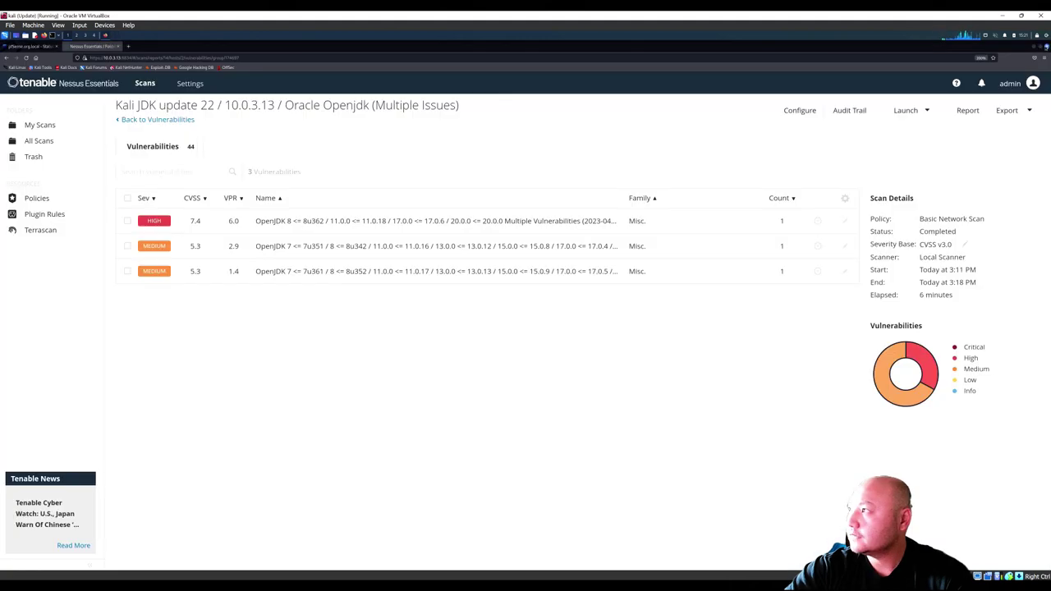
left_click(1046, 46)
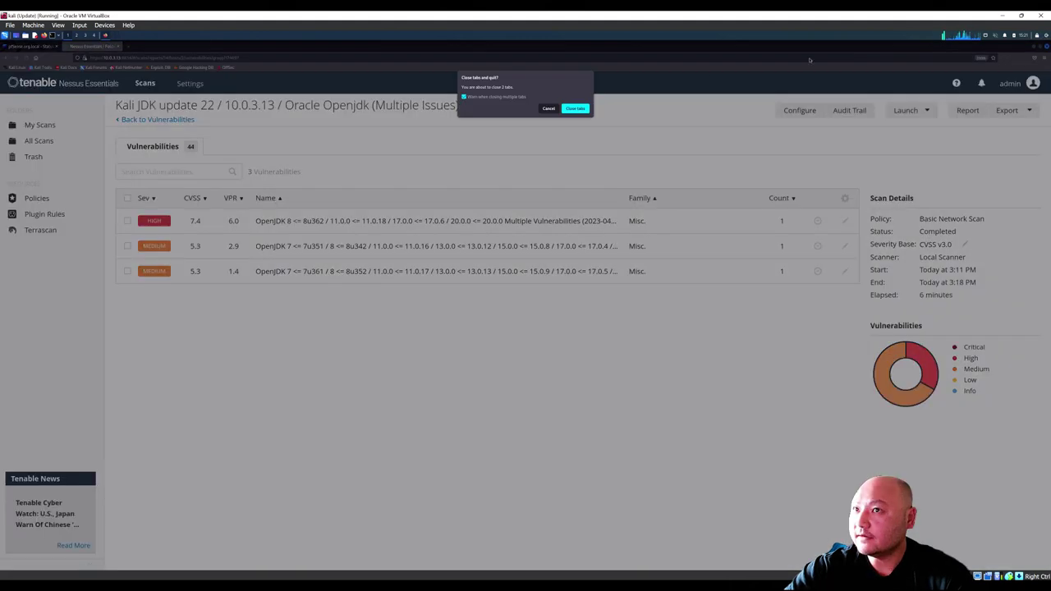
Step: Close all Firefox tabs and restart the Kali guest
left_click(583, 109)
left_click(1036, 36)
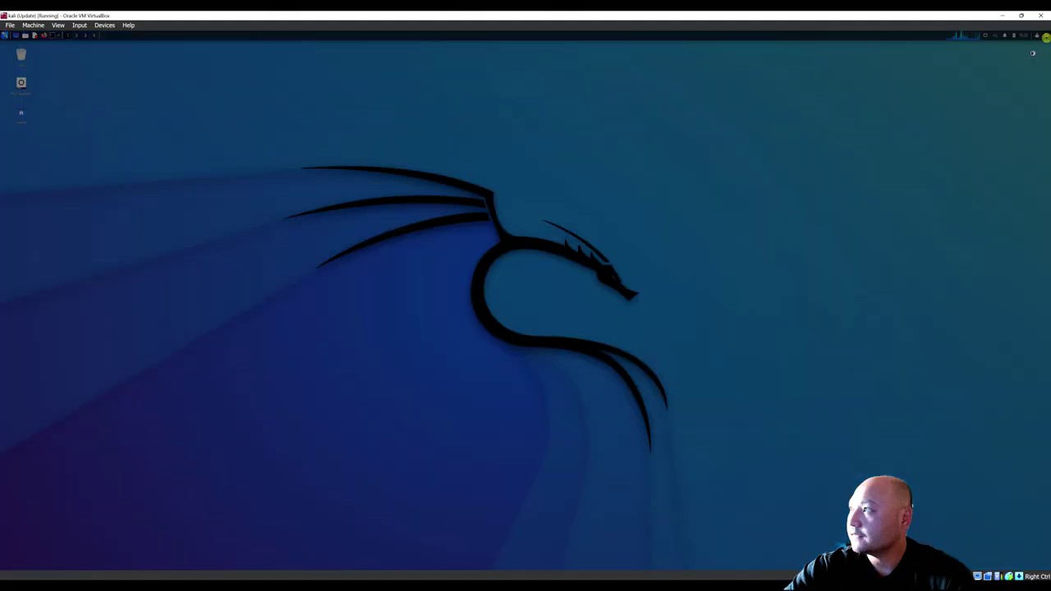
left_click(524, 283)
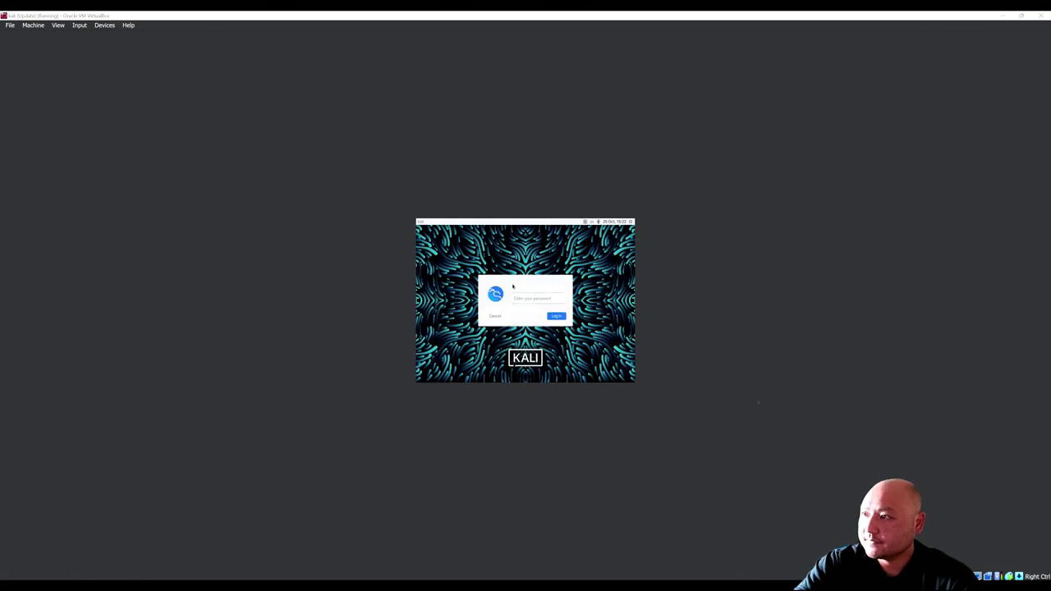
Step: Log back in with the Kali username and password, then launch Firefox and a terminal
left_click(512, 286)
type("kali")
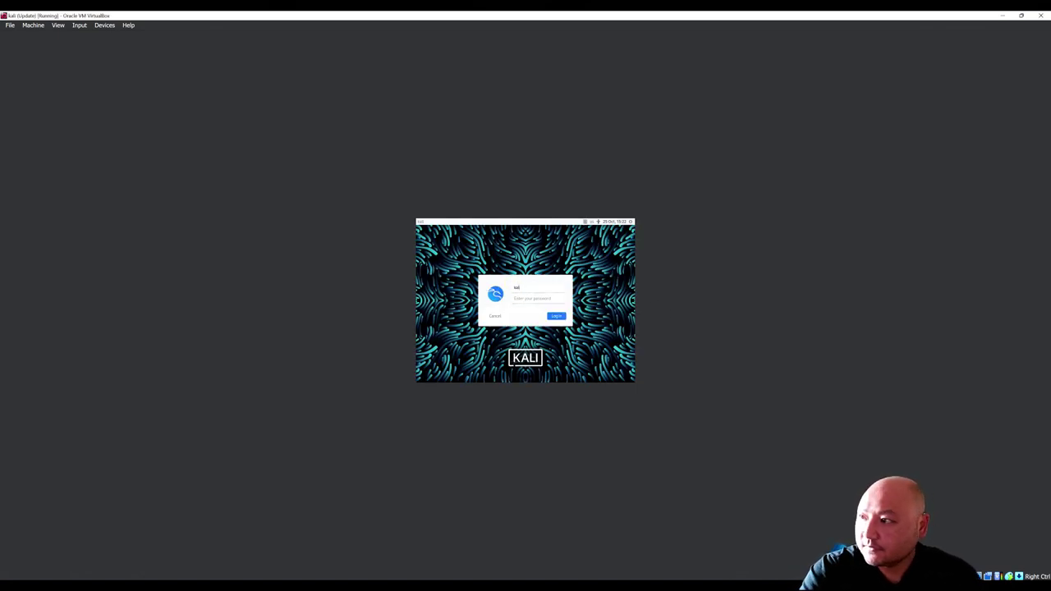
left_click(515, 298)
type("kali")
key("Return")
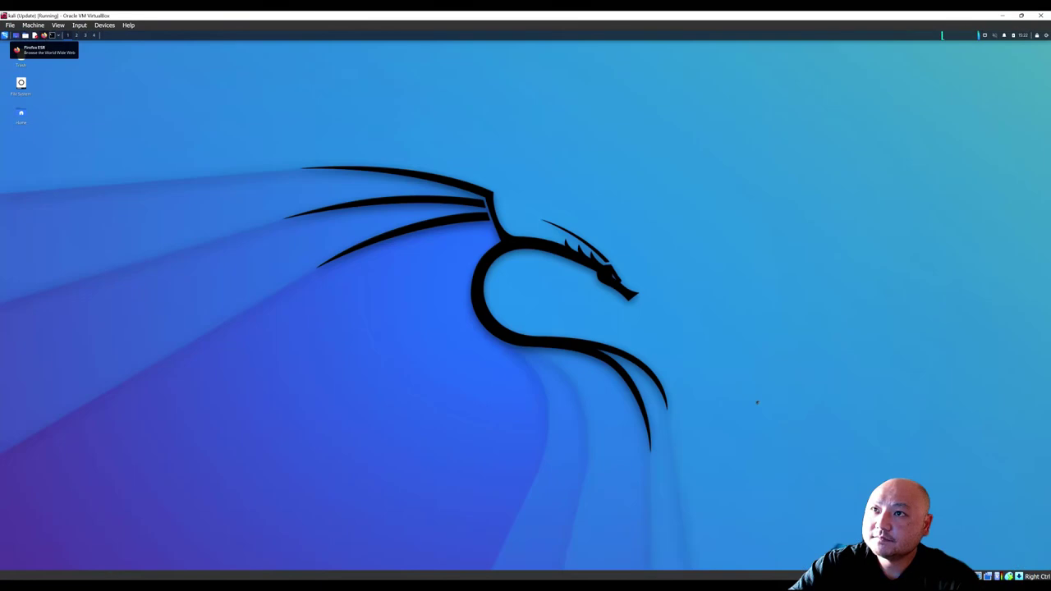
left_click(44, 36)
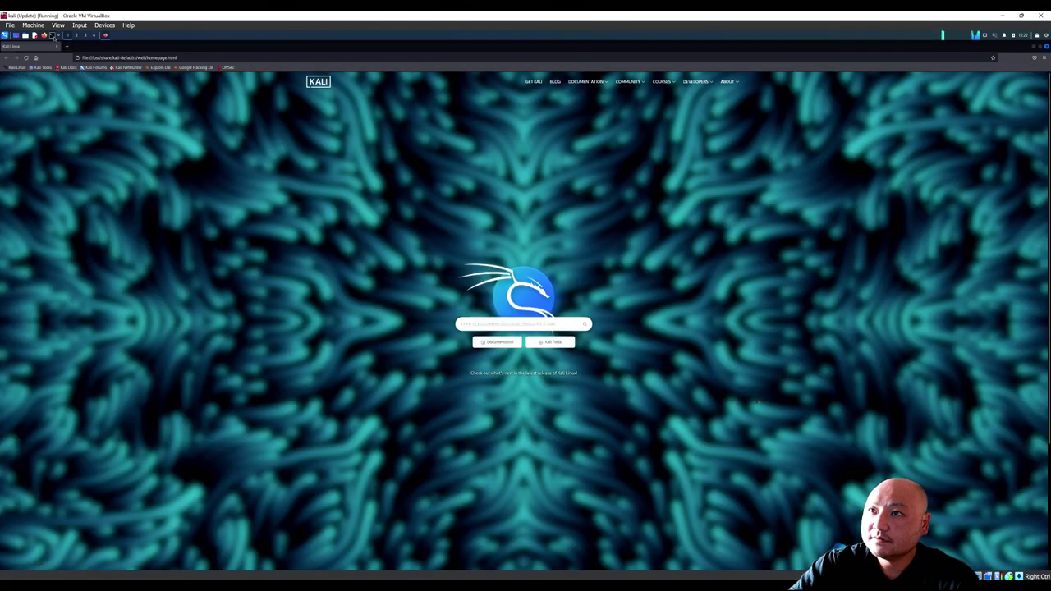
left_click(52, 36)
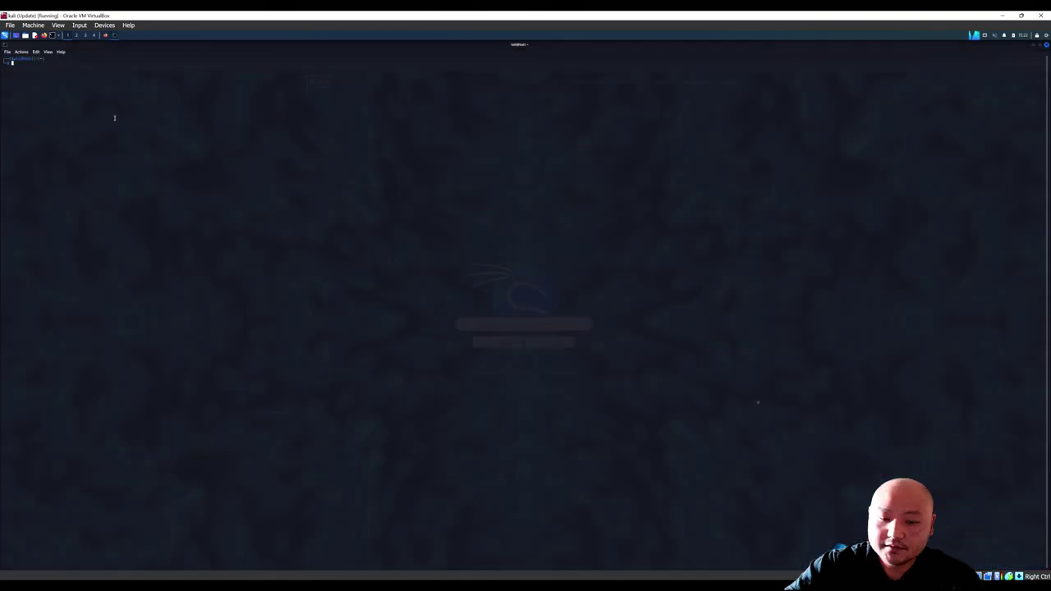
Step: Enlarge the terminal font and run sudo systemctl status nessusd.service, showing it inactive
key("ctrl+plus")
key("ctrl+plus")
key("ctrl+plus")
key("ctrl+plus")
key("ctrl+plus")
key("ctrl+plus")
key("ctrl+plus")
key("ctrl+plus")
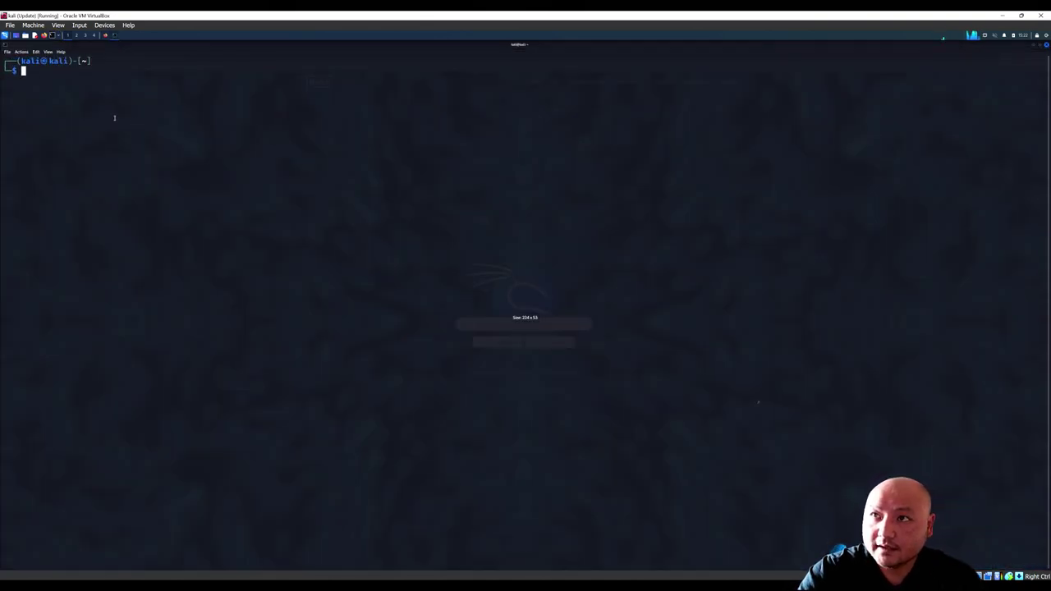
key("ctrl+plus")
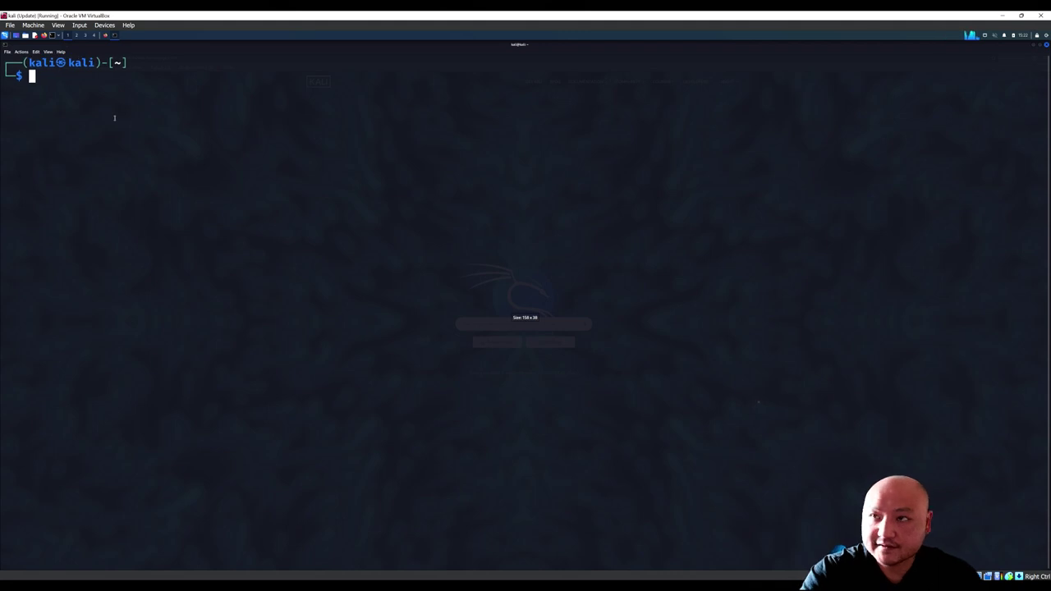
type("sudo sy")
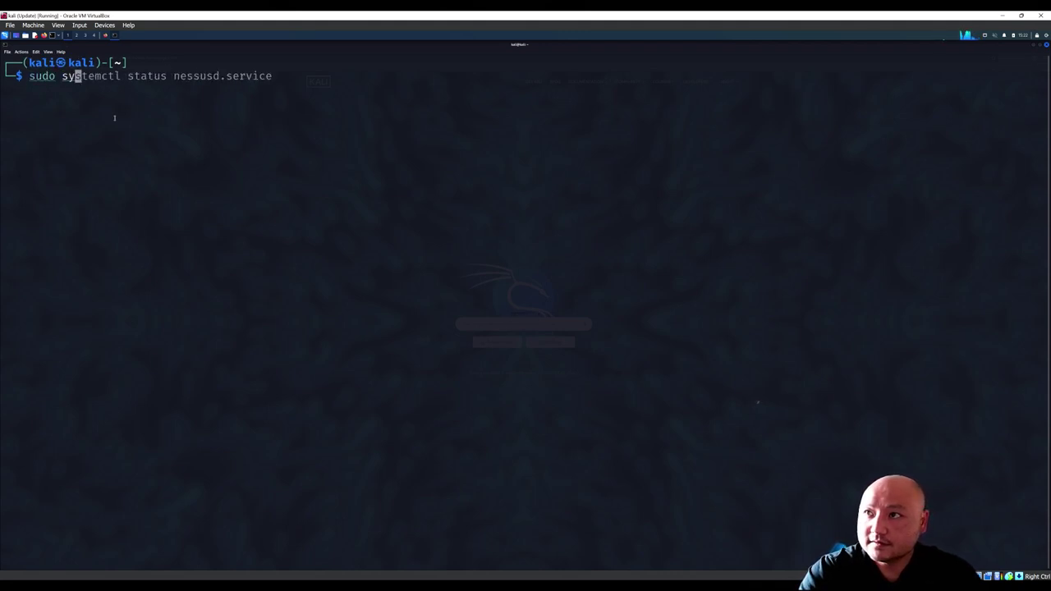
key("Right")
key("Left")
key("Left")
key("Left")
key("Left")
key("Left")
key("Left")
key("Left")
key("Left")
key("Left")
key("Left")
key("Left")
key("Left")
key("Left")
key("Left")
key("Left")
key("Left")
key("Return")
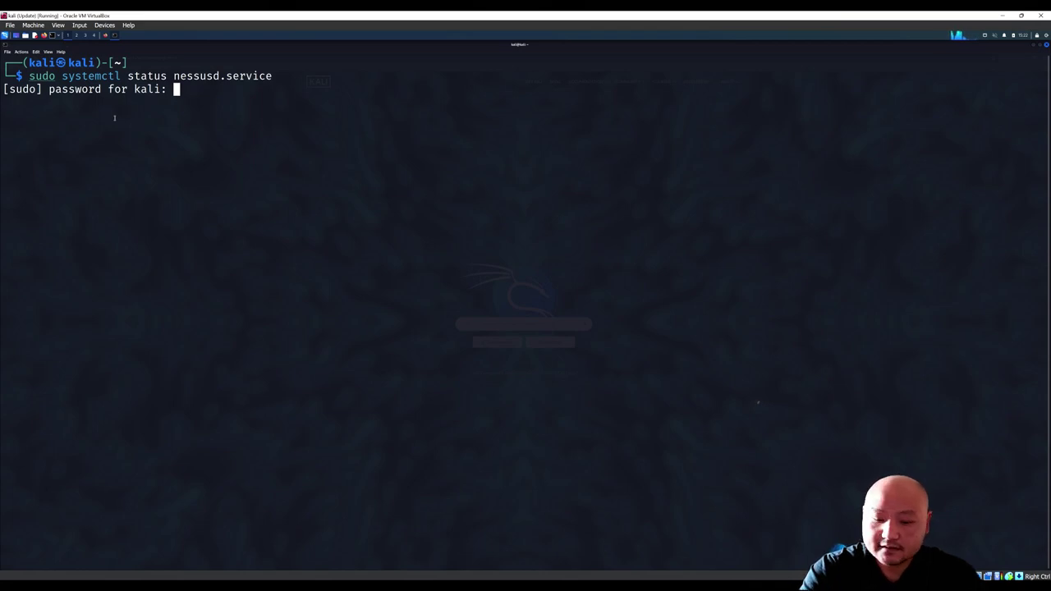
key("Return")
Step: Run sudo systemctl start nessusd.service and recheck the status, now active (running)
key("Up")
key("Left")
key("Left")
key("Left")
key("Left")
key("Left")
key("Left")
key("Left")
key("Left")
key("Left")
key("Left")
key("Left")
key("Left")
key("Left")
key("Left")
key("Left")
key("Left")
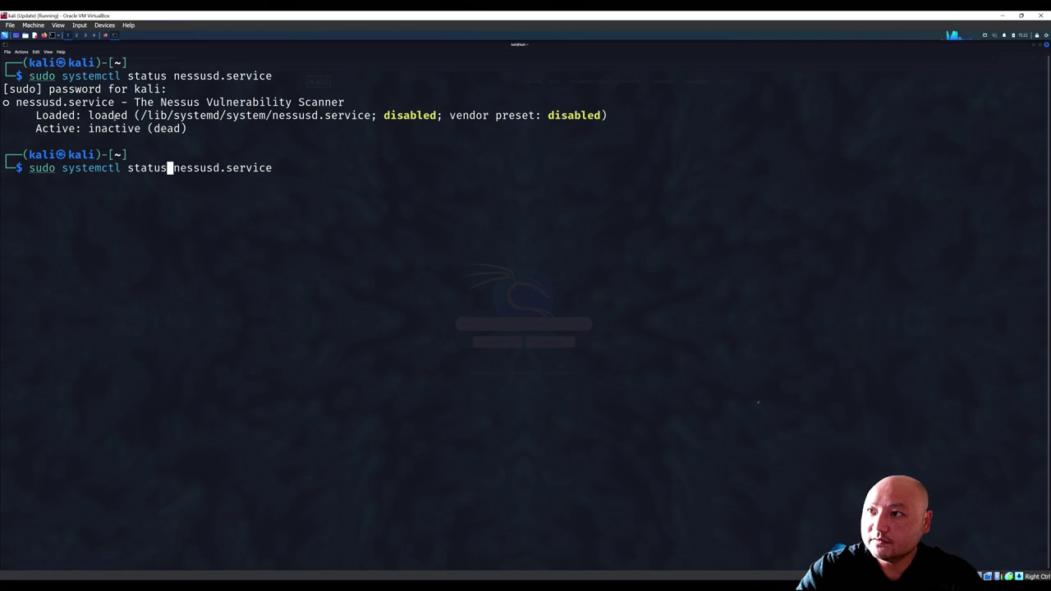
key("BackSpace")
key("BackSpace")
key("BackSpace")
type("rt")
key("Return")
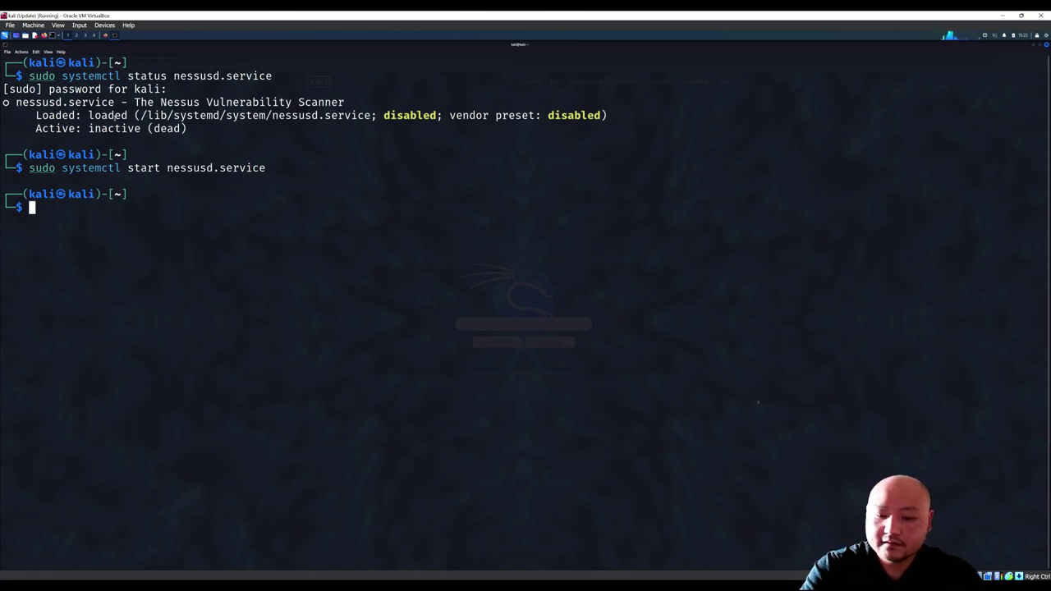
key("Up")
key("Up")
key("Return")
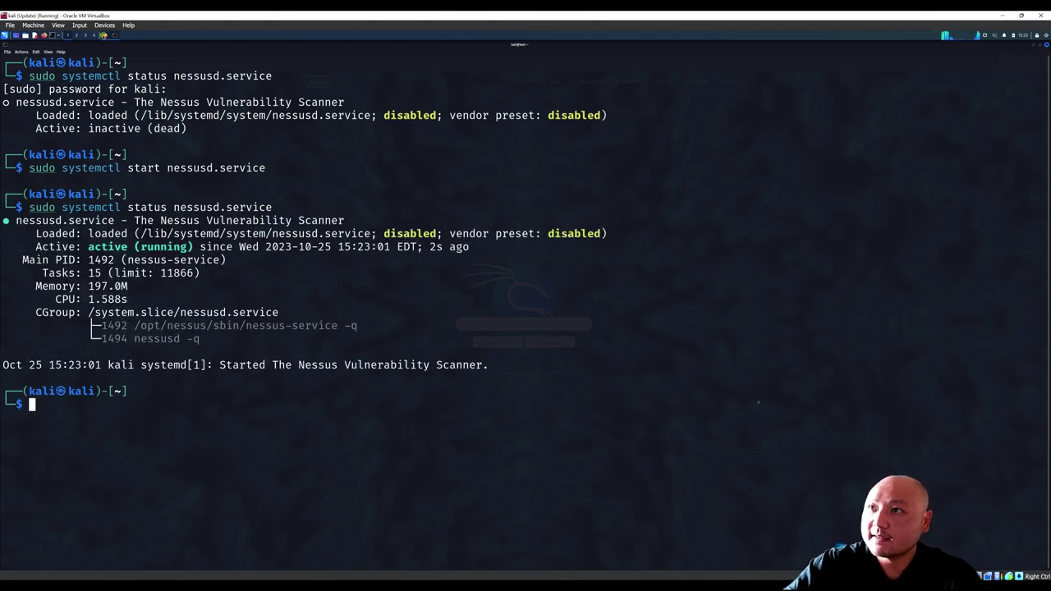
left_click(105, 35)
Step: Enter the Nessus server's https address on port 8834 in Firefox and load it
left_click(106, 58)
type("https")
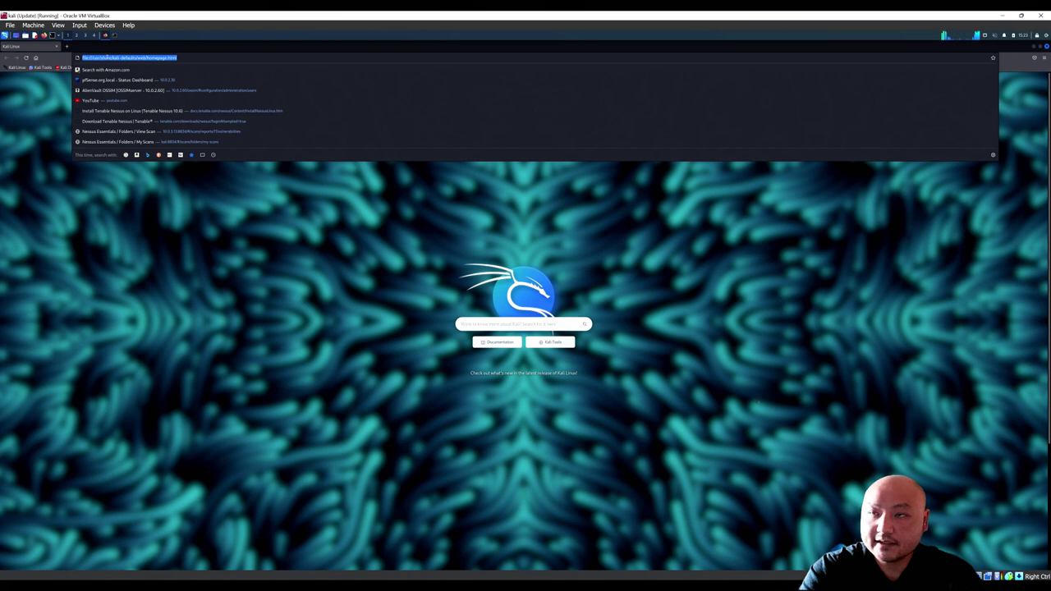
type(":/")
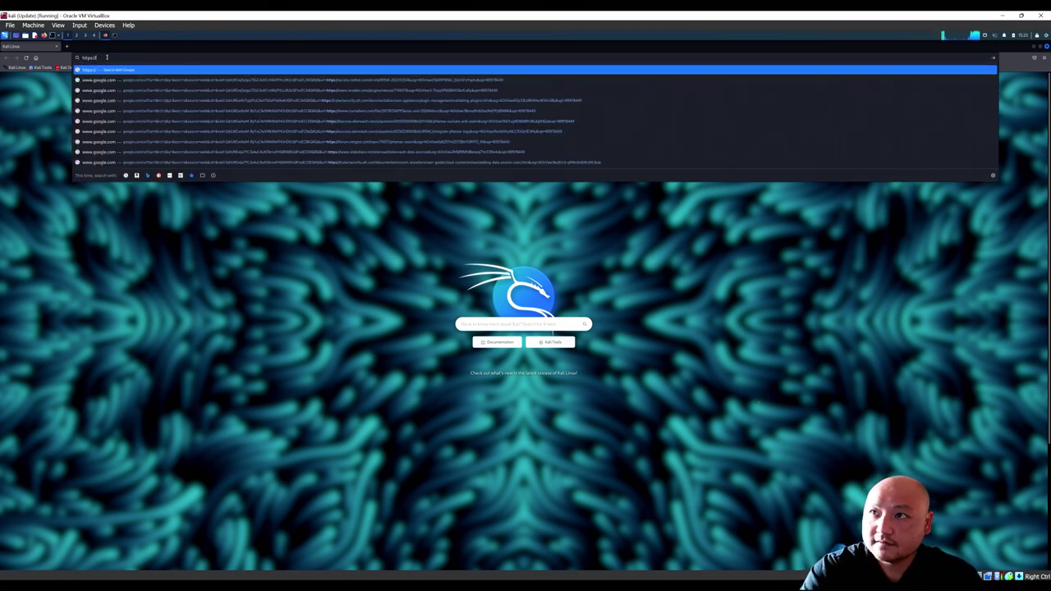
type("/10.0.2.30")
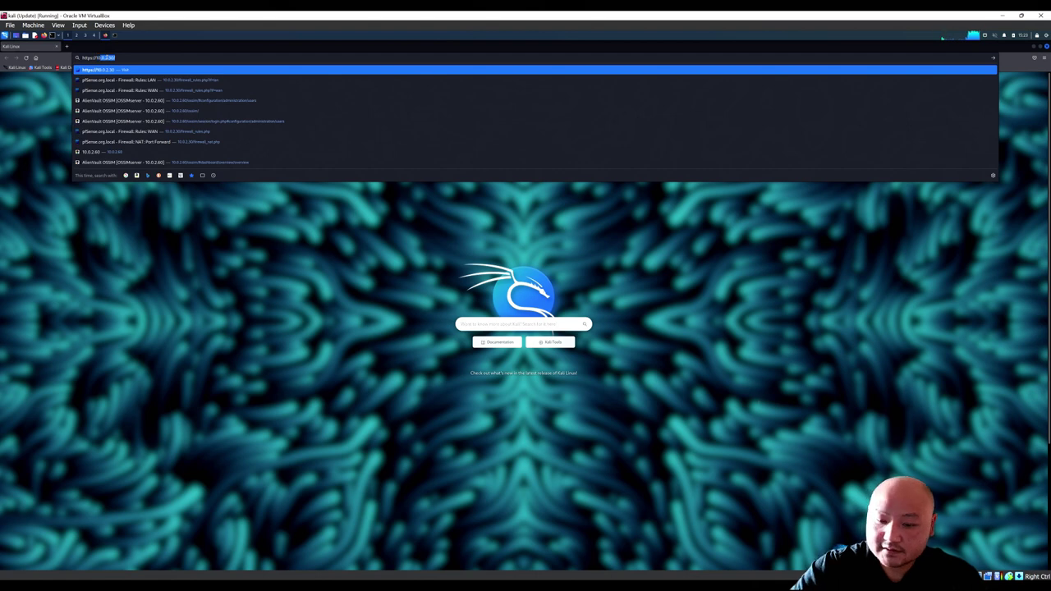
left_click(105, 57)
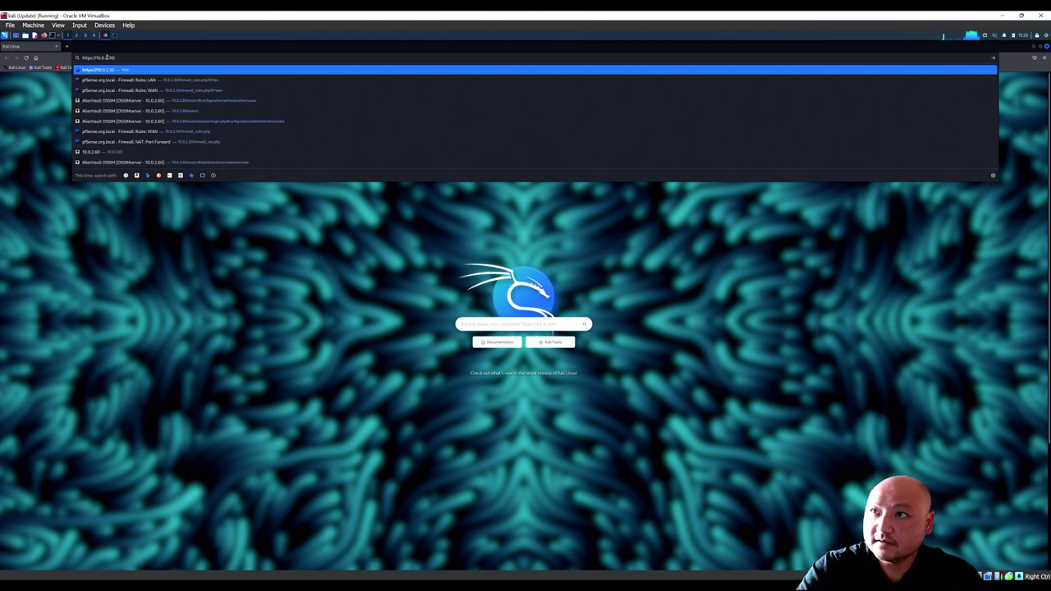
key("F12")
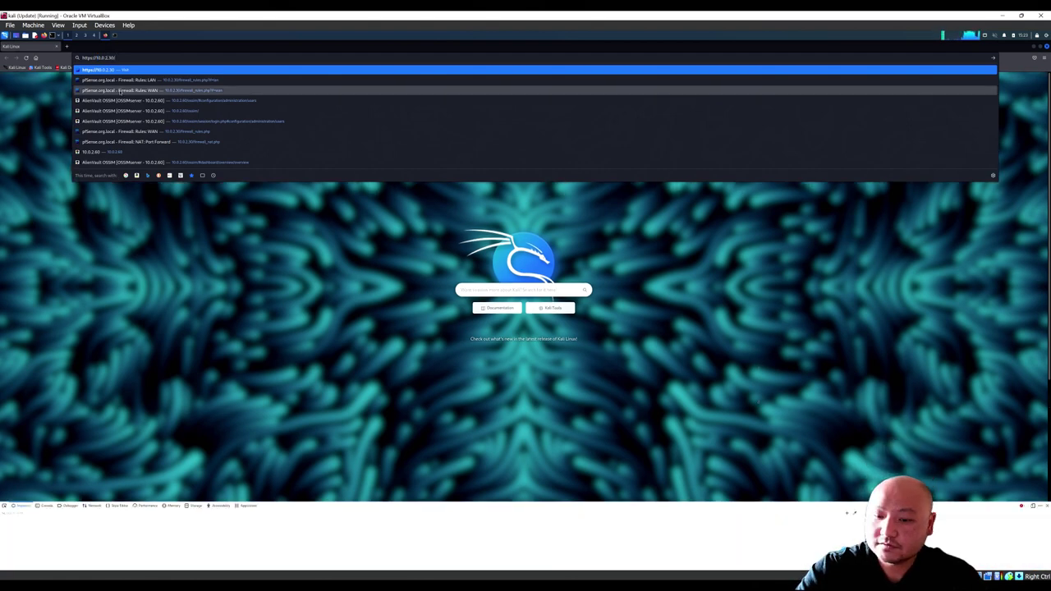
key("F12")
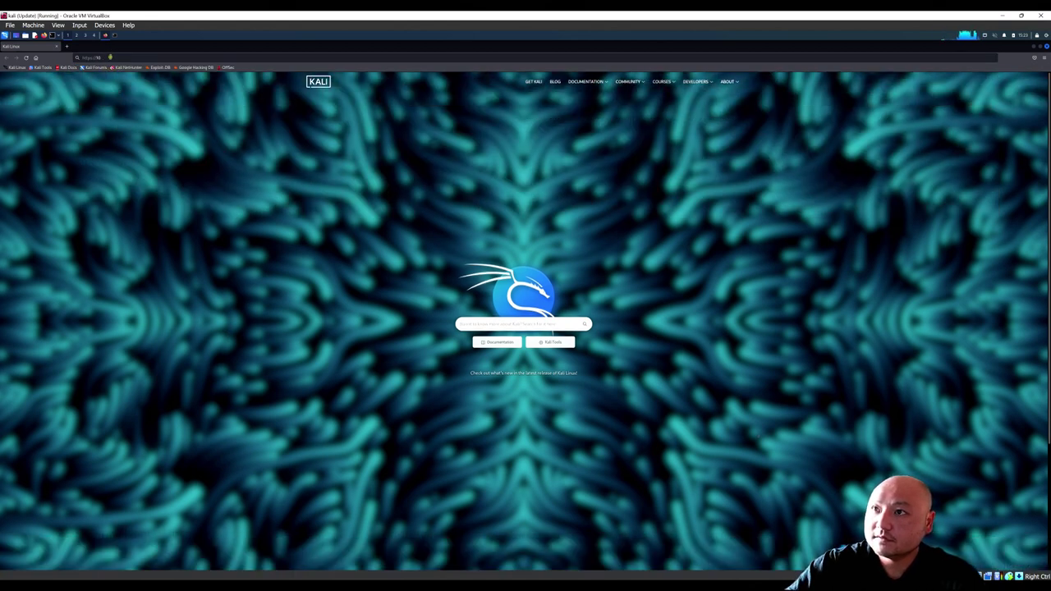
type(".")
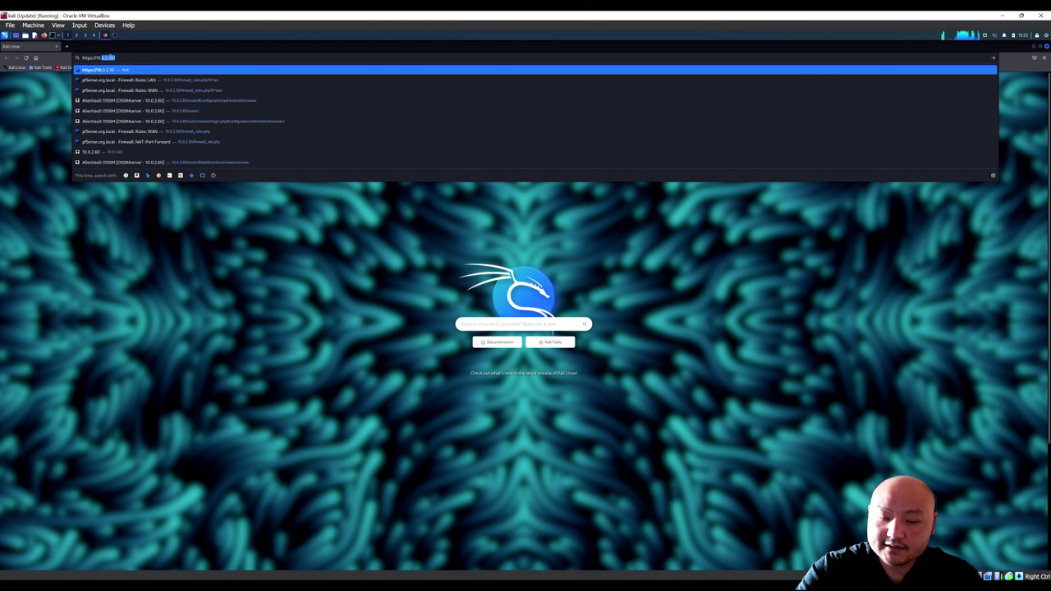
type("2")
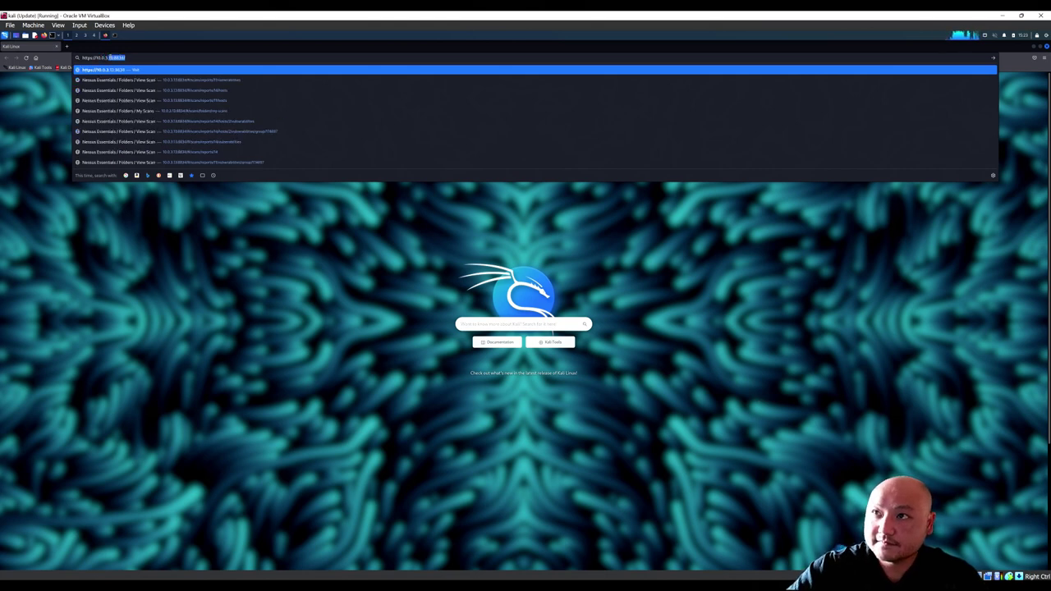
left_click(109, 57)
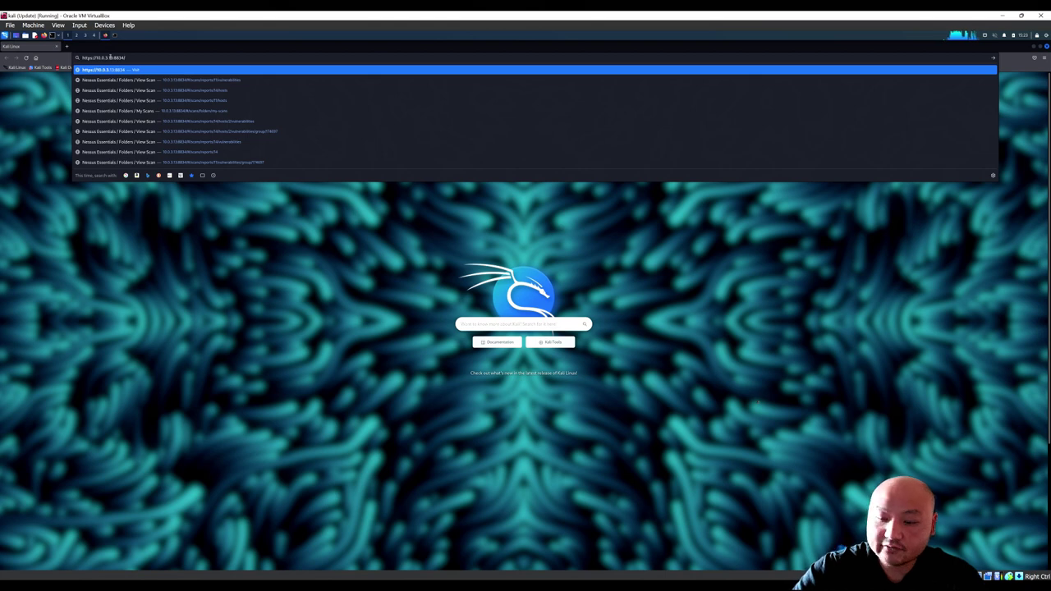
key("Return")
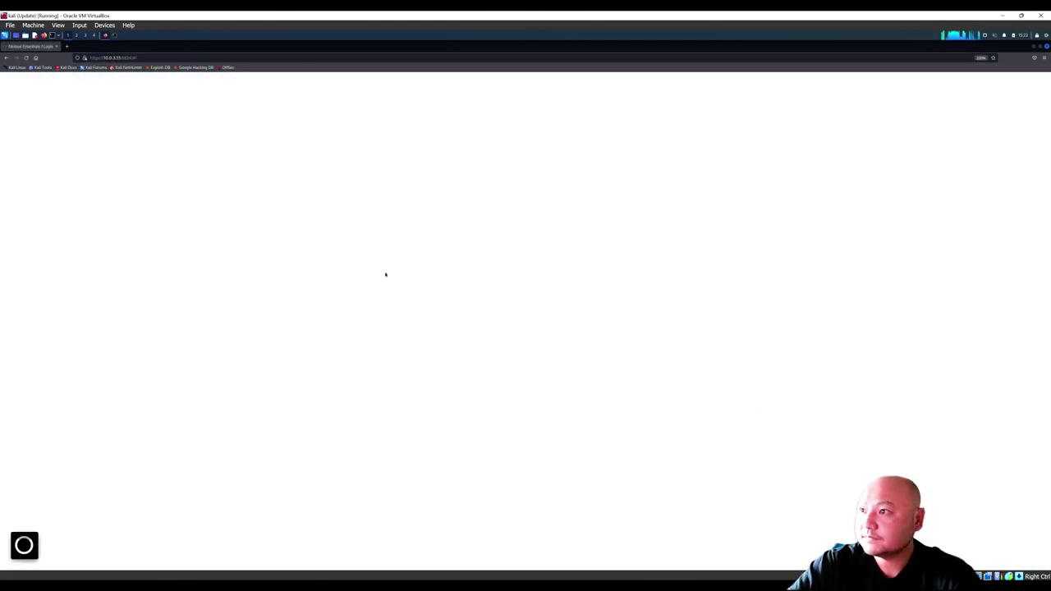
Step: Sign in with the account username and password, retyping the password after the first rejection
type("admin")
key("Tab")
type("************")
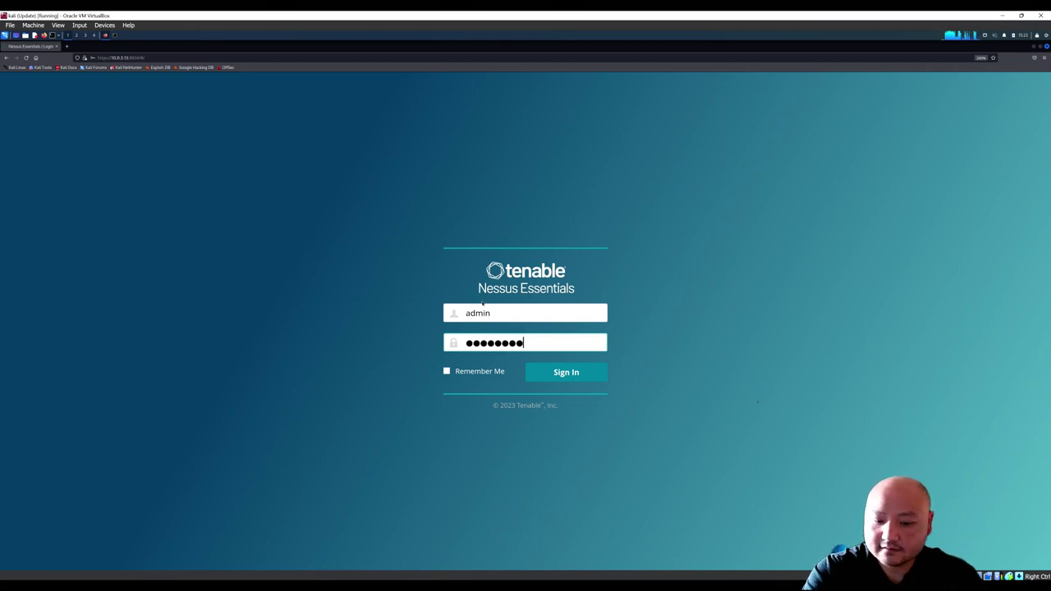
key("Return")
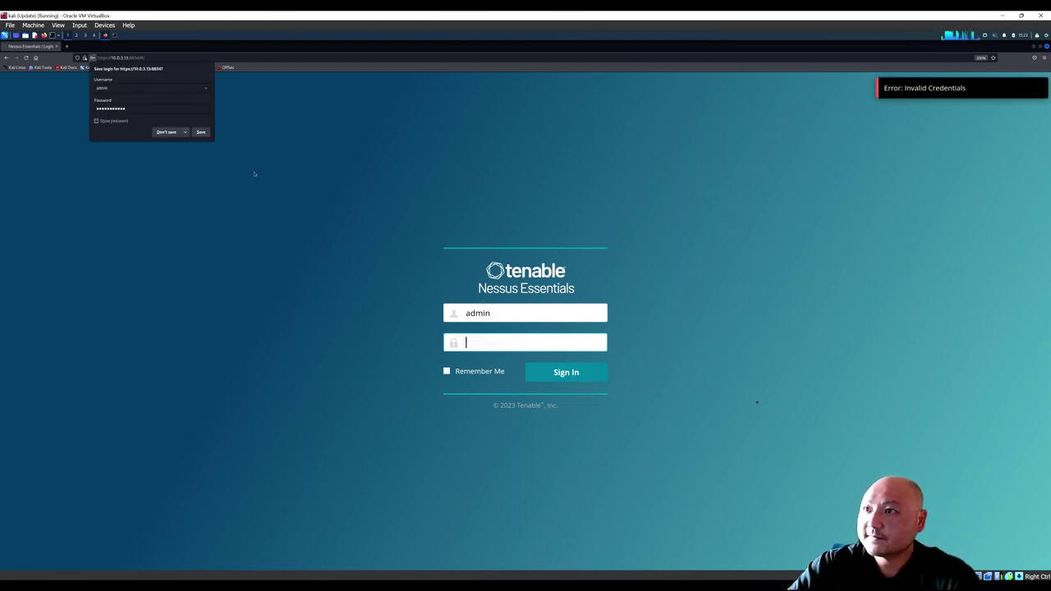
left_click(171, 136)
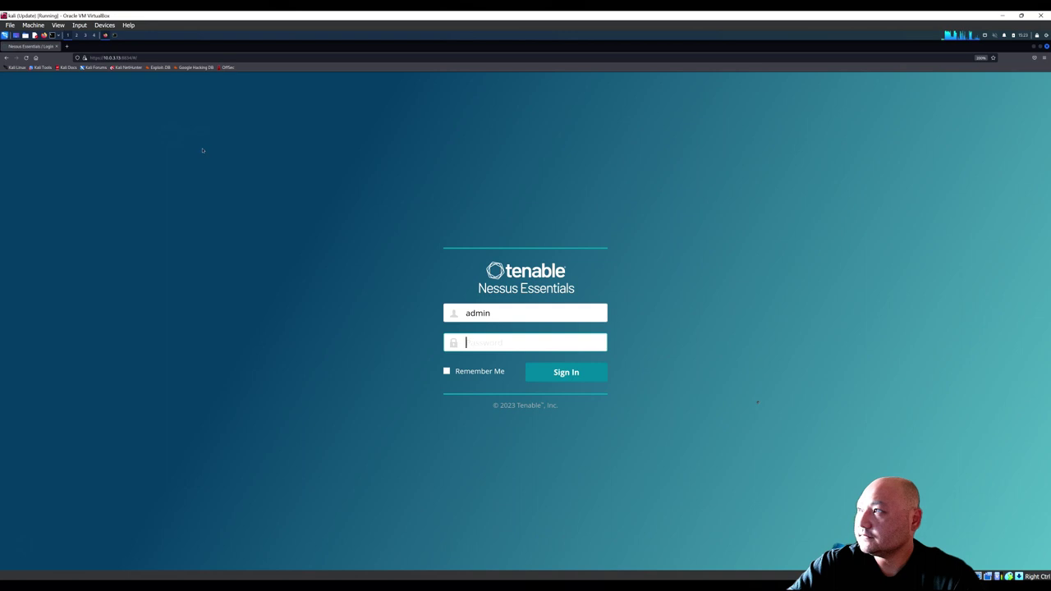
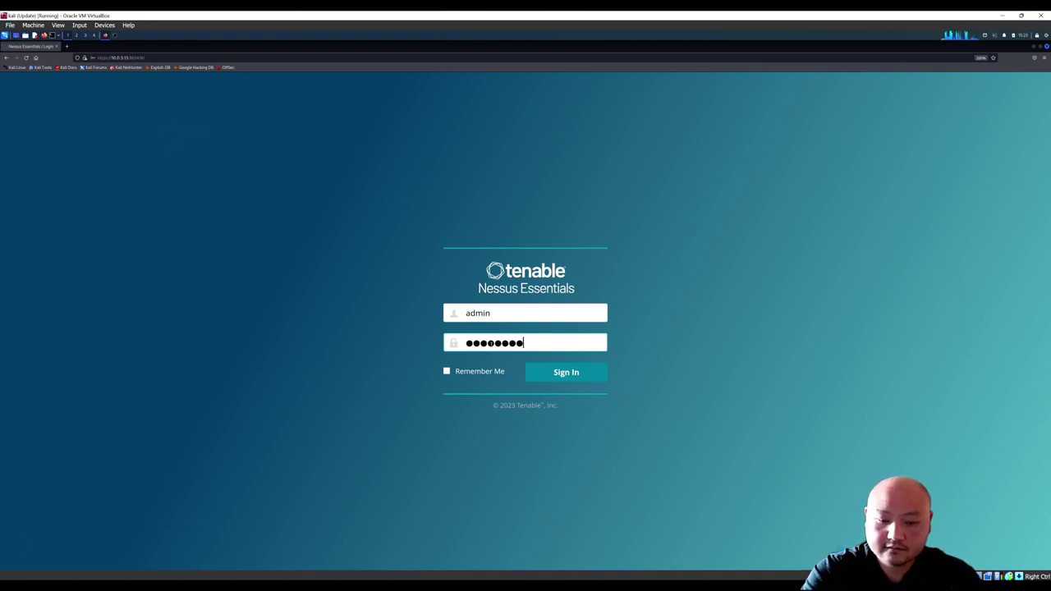
key("Return")
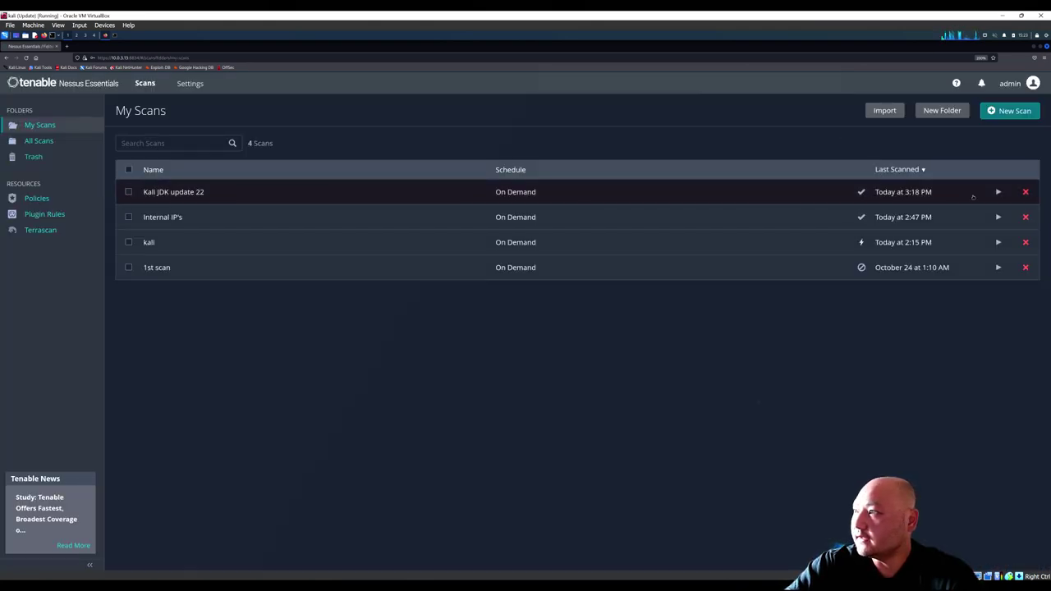
left_click(231, 195)
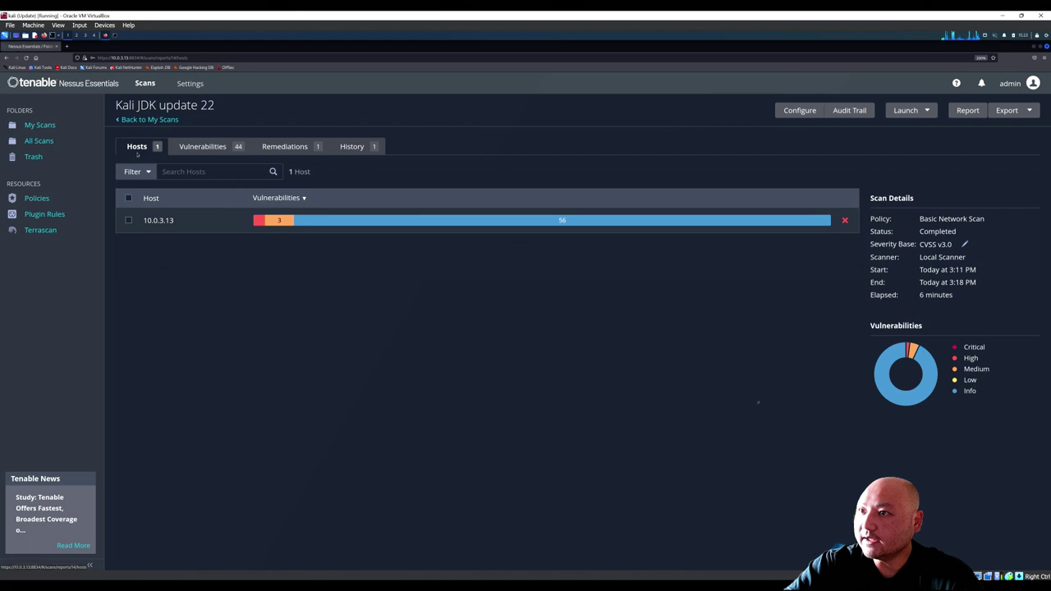
left_click(149, 120)
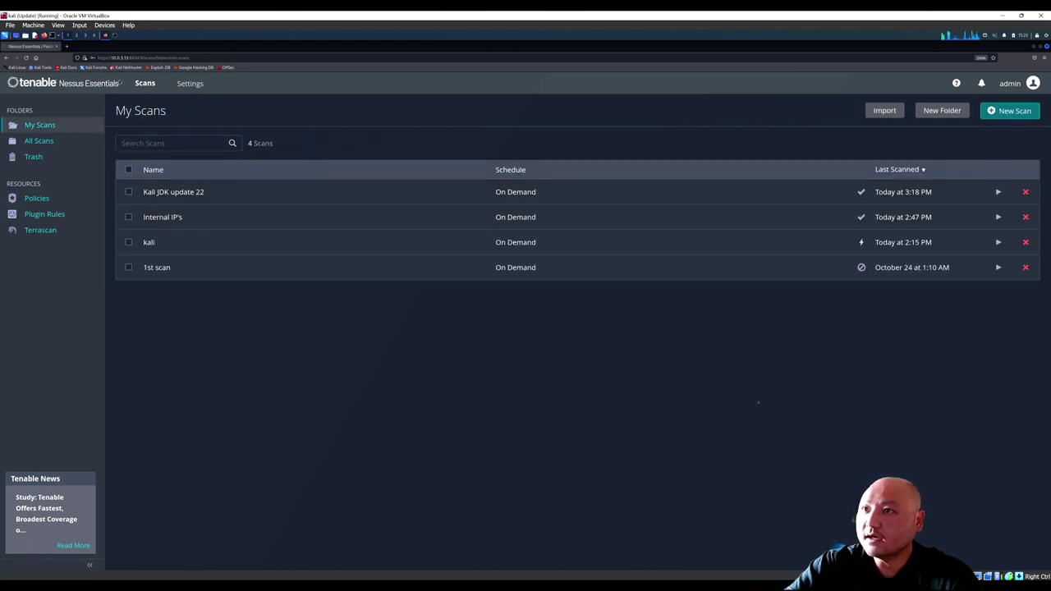
left_click(115, 38)
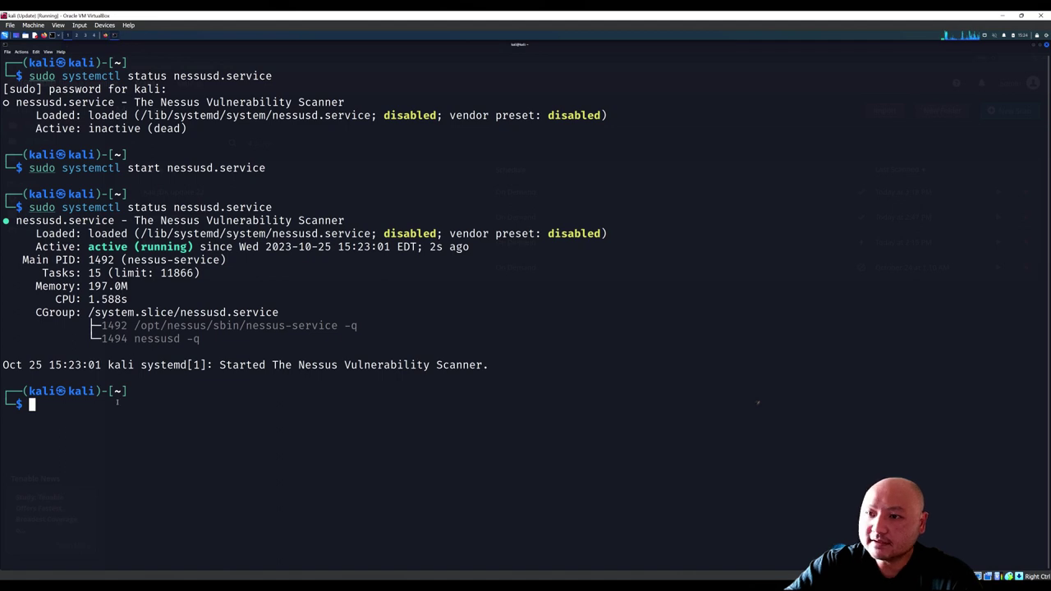
type("jav")
key("Right")
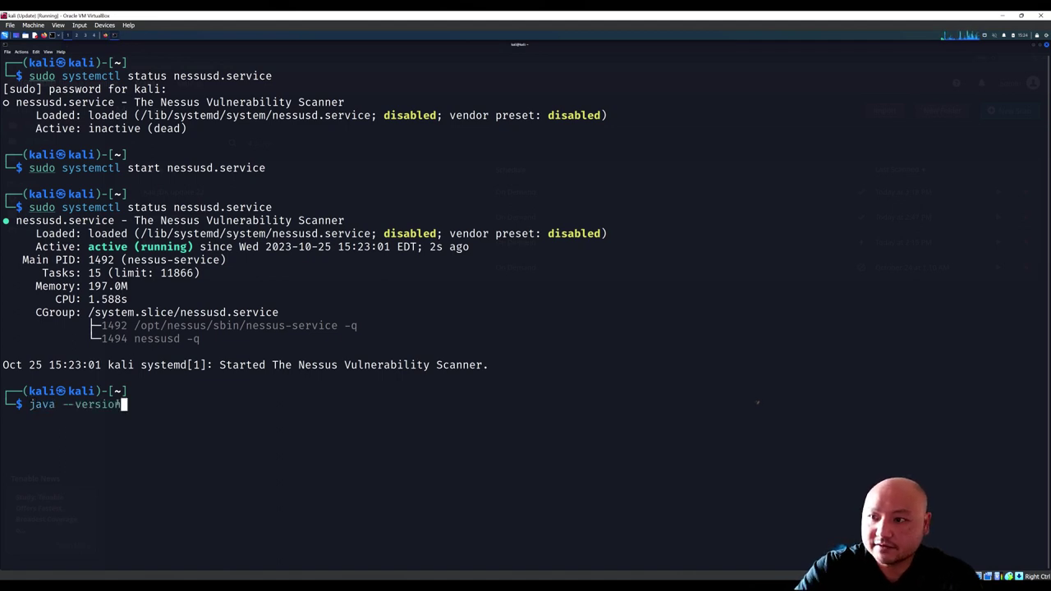
key("Return")
left_click_drag(56, 432, 99, 432)
left_click(57, 432)
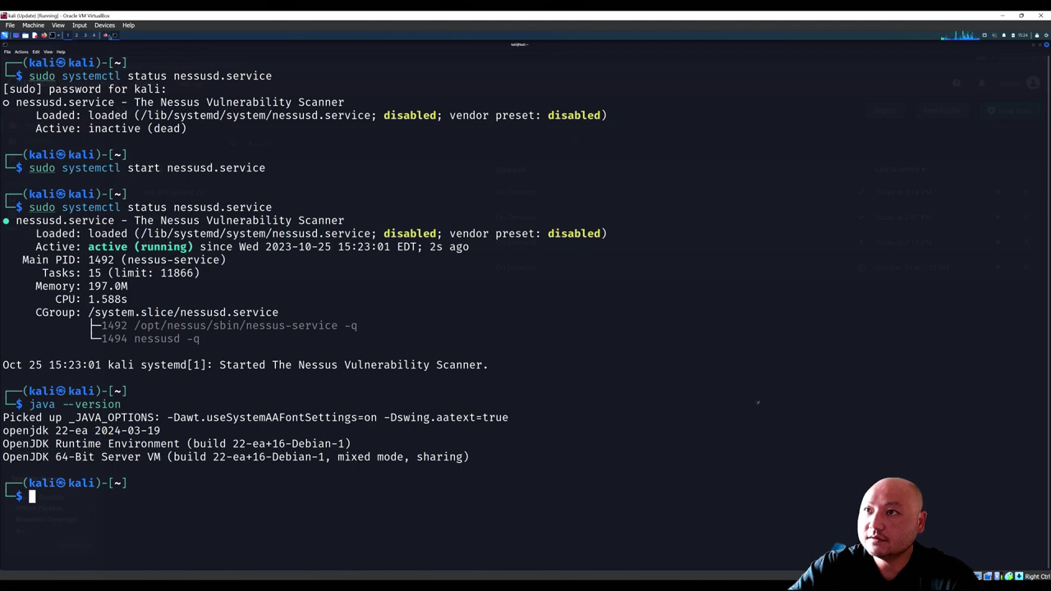
left_click(105, 36)
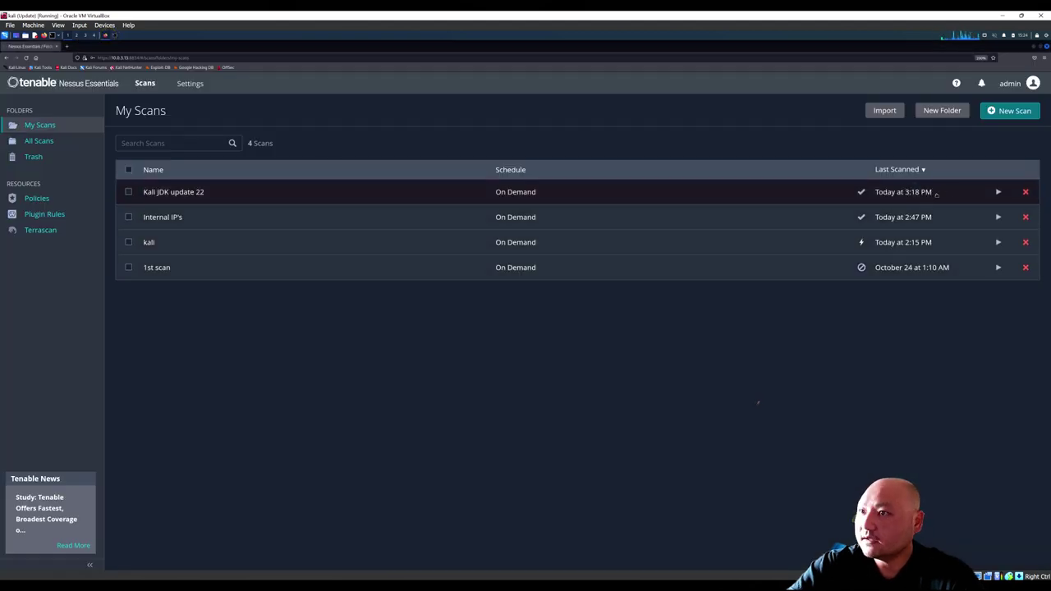
Step: Relaunch the Kali JDK update 22 scan, open it and show its Vulnerabilities list
left_click(997, 191)
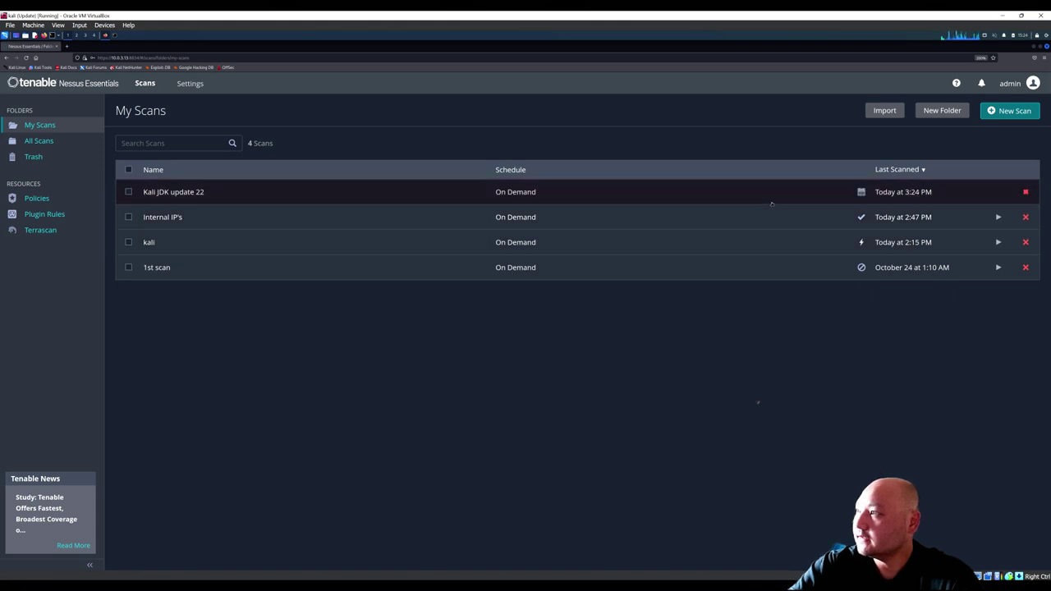
left_click(300, 194)
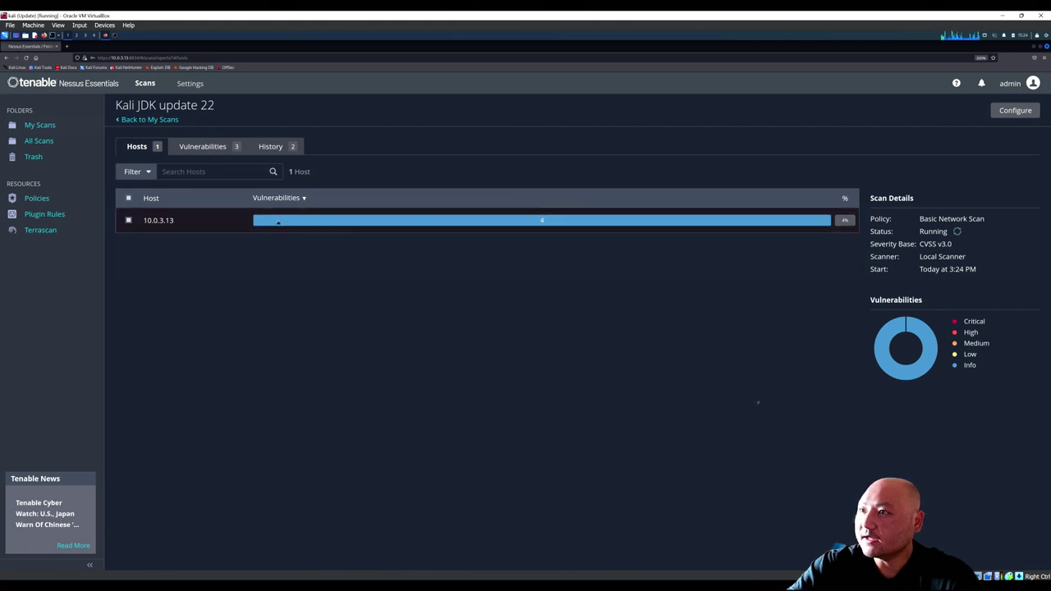
left_click(205, 147)
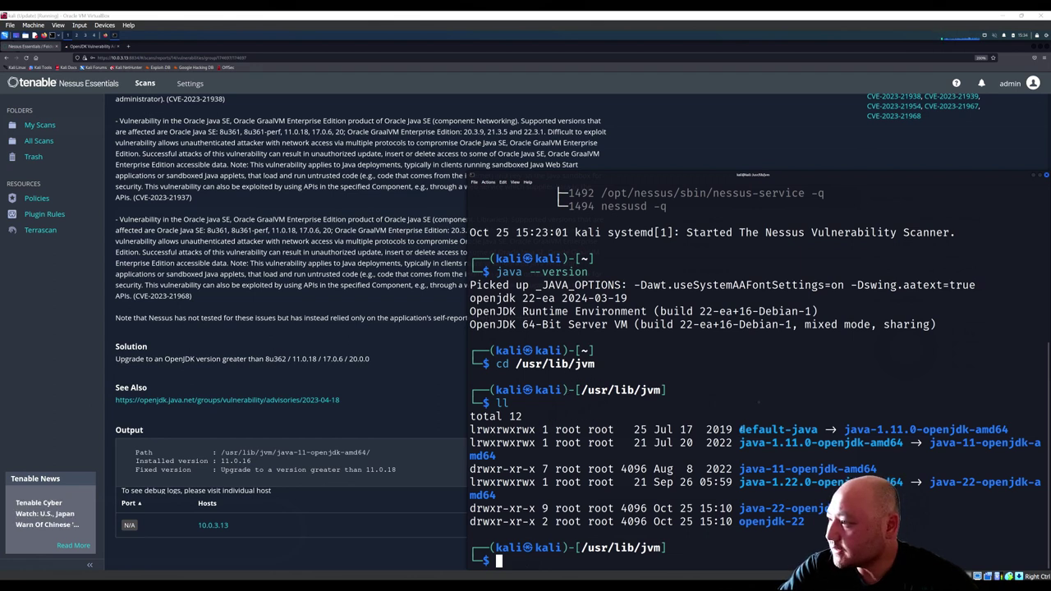
Step: Highlight the default-java link, then start typing sudo apt-get autoremove openjdk with Tab completion
left_click_drag(739, 429, 1026, 443)
left_click(1028, 444)
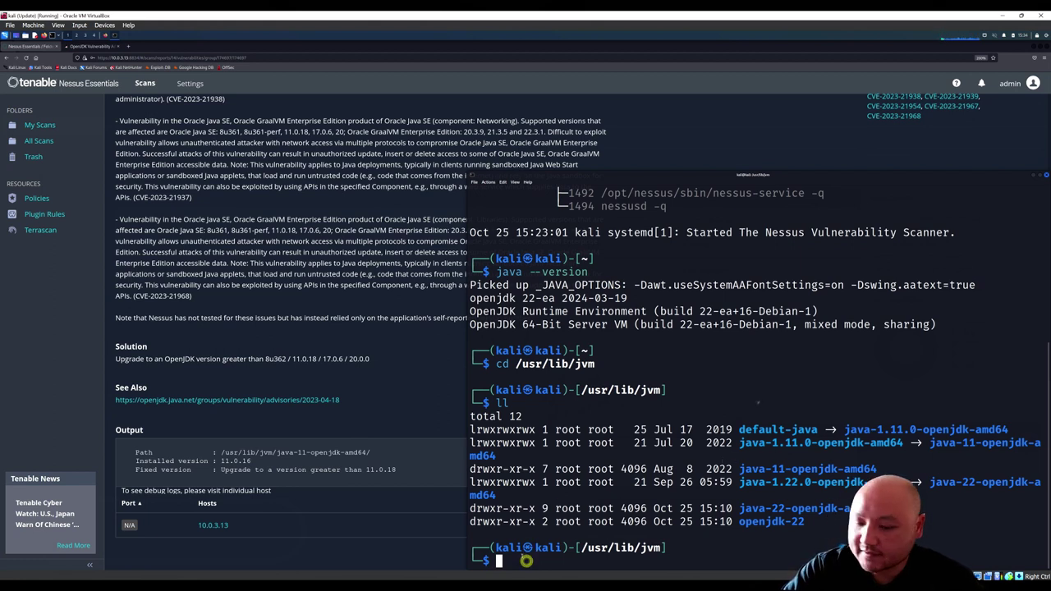
key("Up")
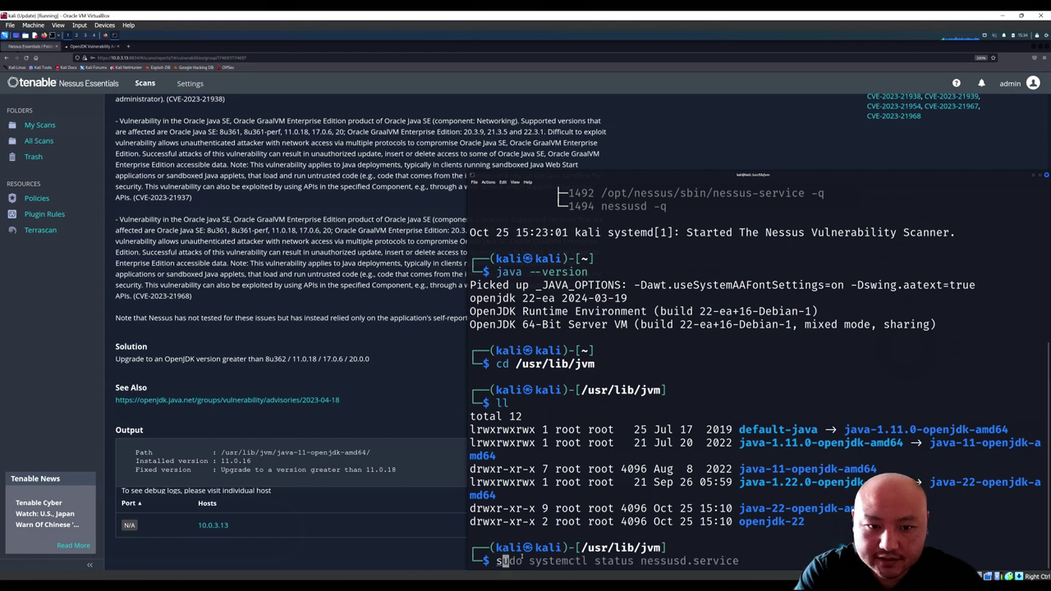
key("ctrl+w")
key("ctrl+w")
key("ctrl+w")
type("pat")
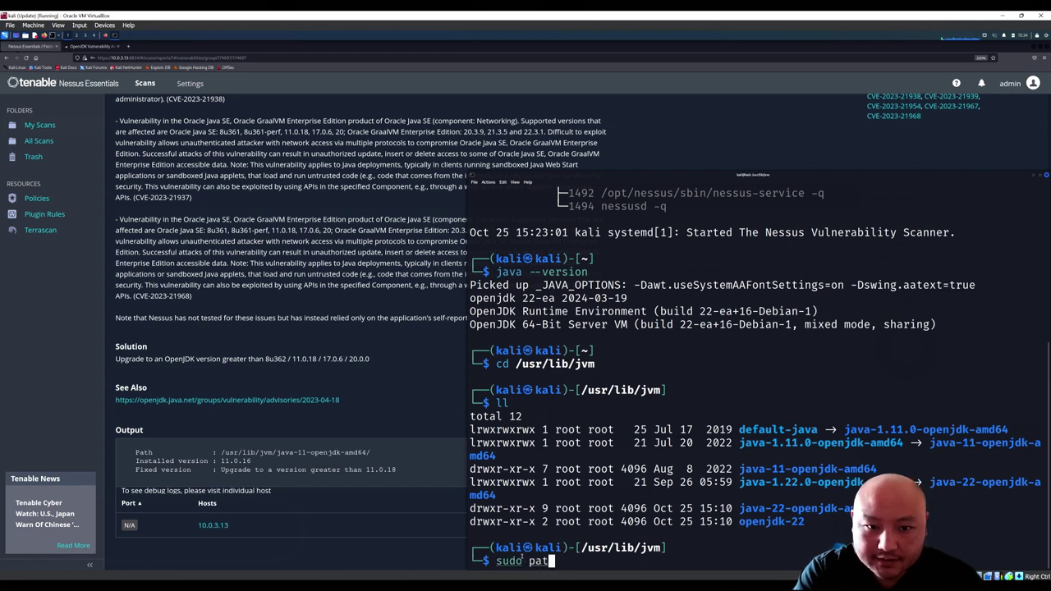
key("BackSpace")
key("BackSpace")
key("BackSpace")
type("apt")
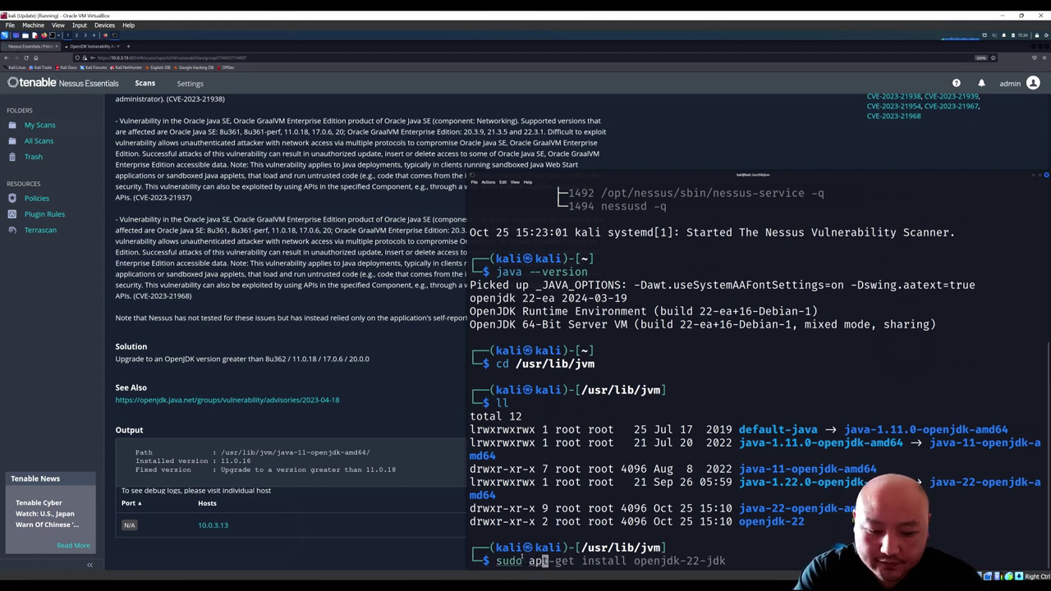
type("-get a")
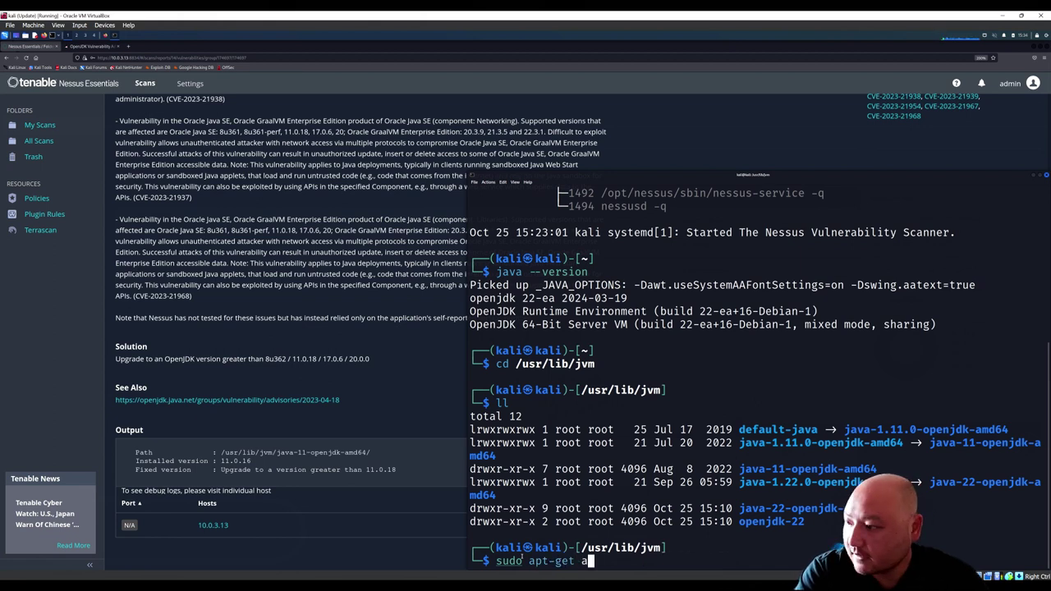
type("utoremove ")
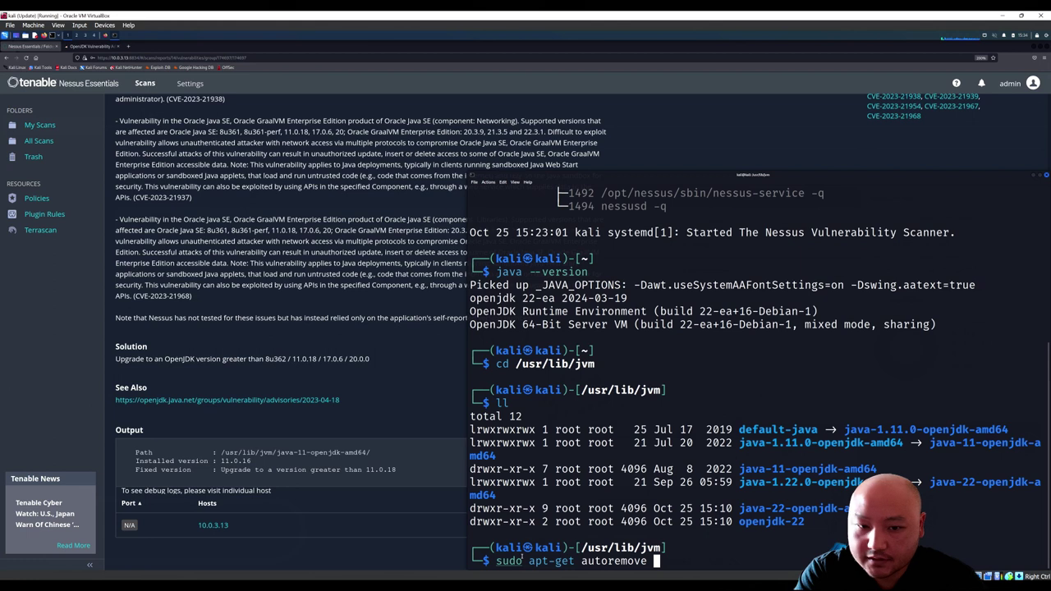
type("openjk")
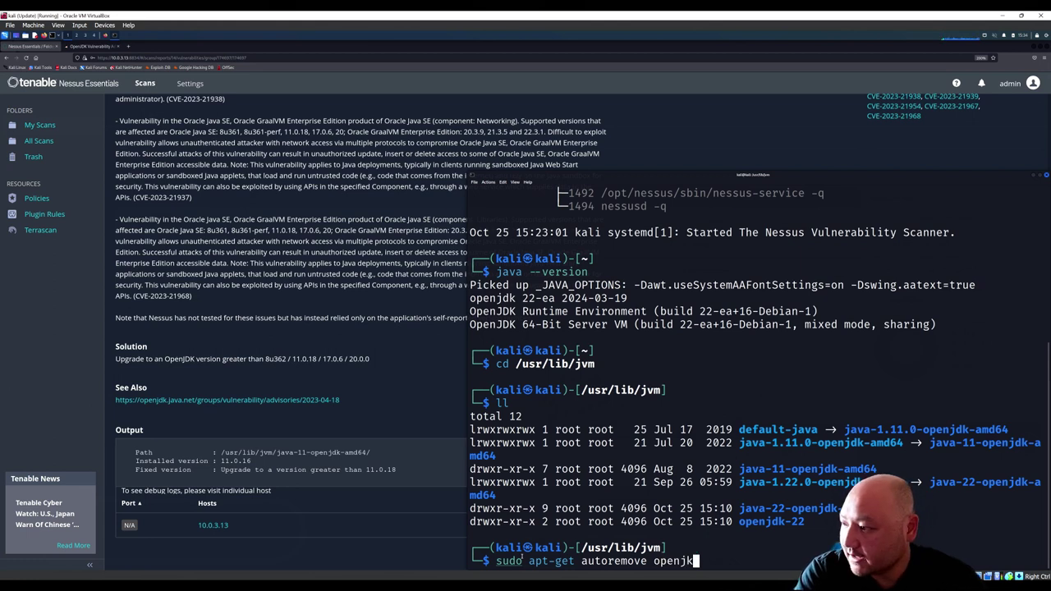
key("BackSpace")
type("dk")
key("Tab")
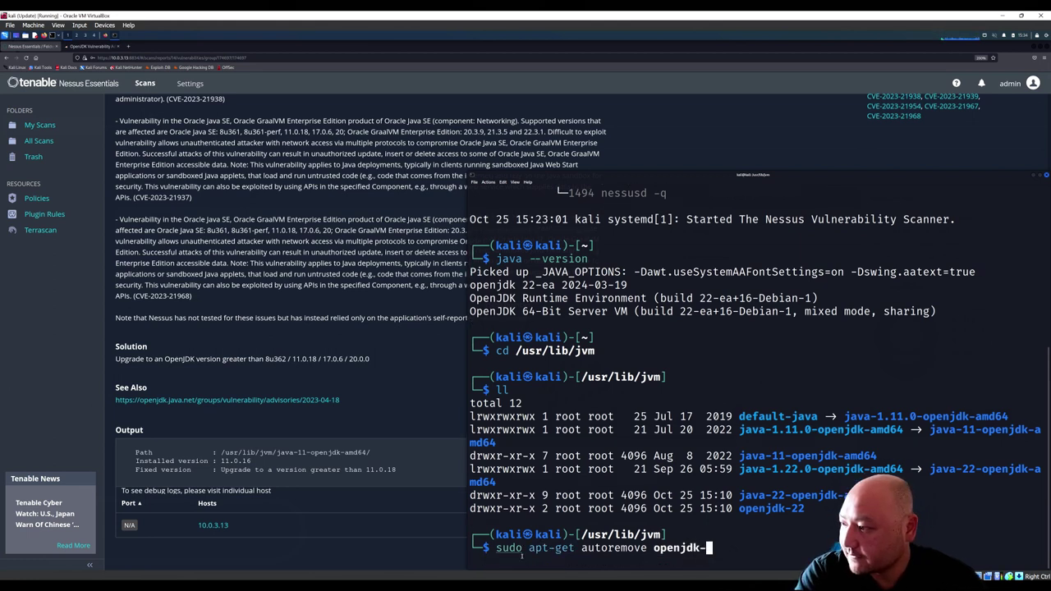
key("Tab")
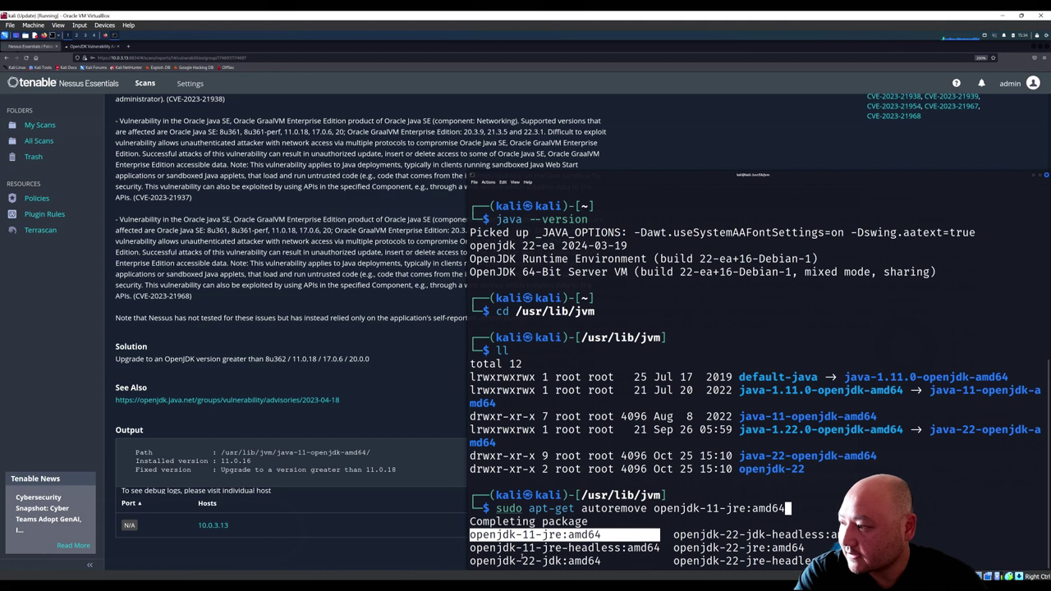
Step: Complete the package name to openjdk-11-jre:amd64 and run the autoremove command
key("BackSpace")
key("BackSpace")
key("BackSpace")
key("BackSpace")
key("BackSpace")
key("BackSpace")
key("BackSpace")
key("BackSpace")
key("BackSpace")
key("BackSpace")
key("BackSpace")
key("BackSpace")
key("Tab")
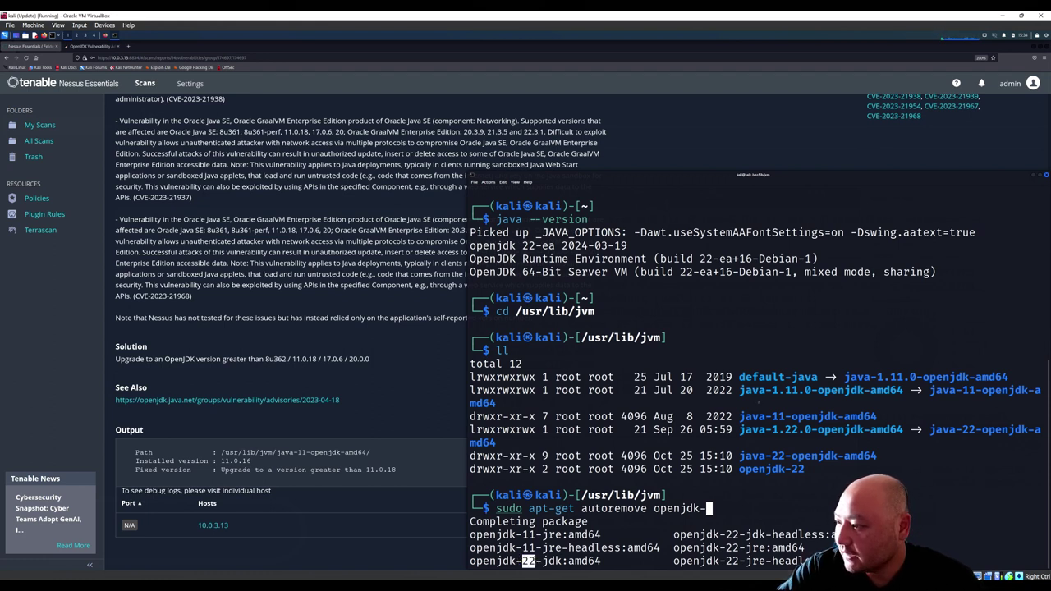
double_click(527, 534)
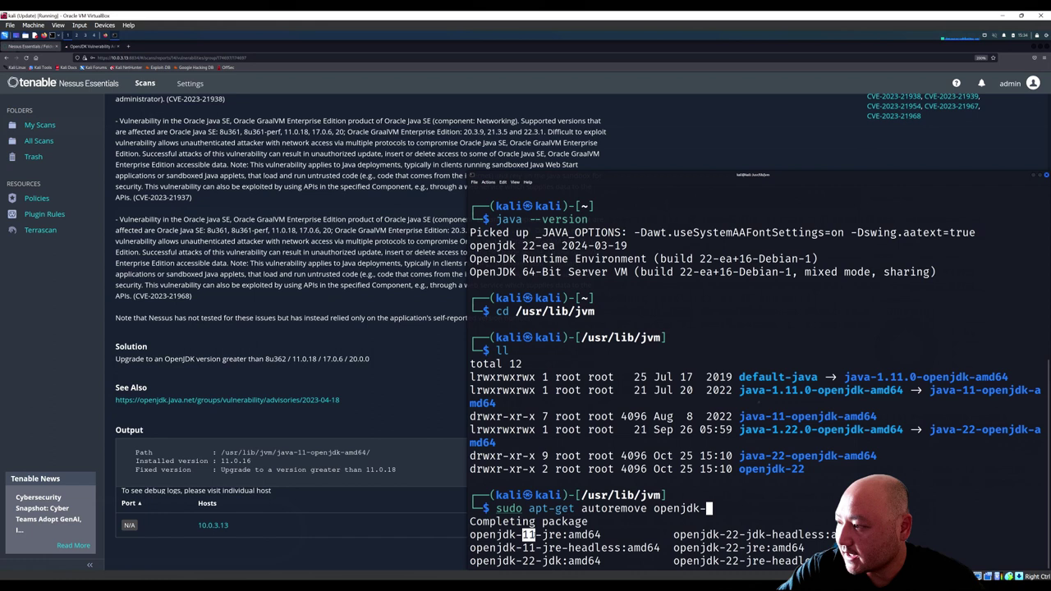
type("1")
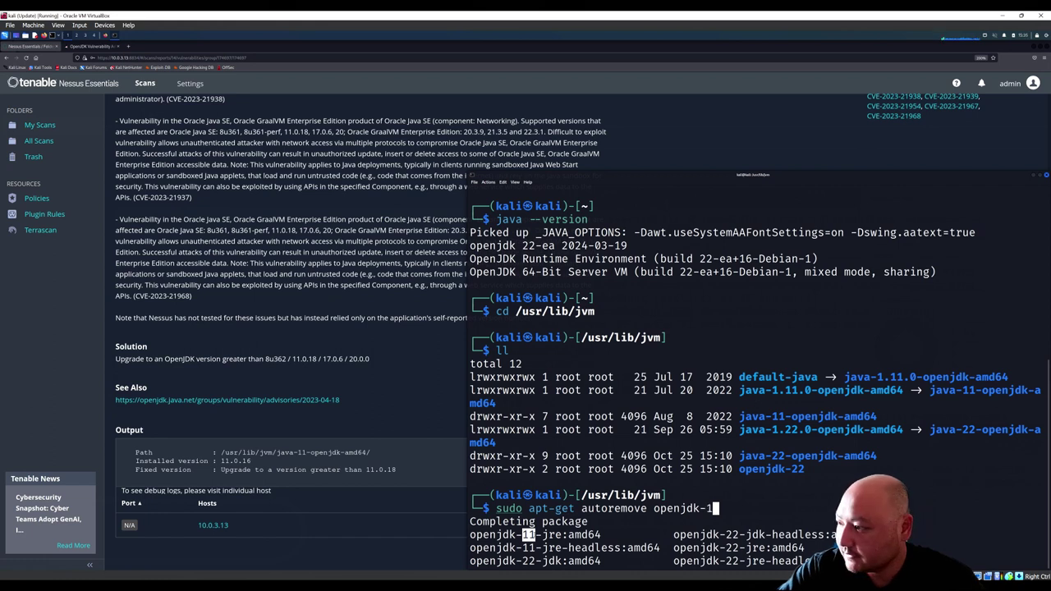
type("1-jre")
key("BackSpace")
key("BackSpace")
type("d")
key("Tab")
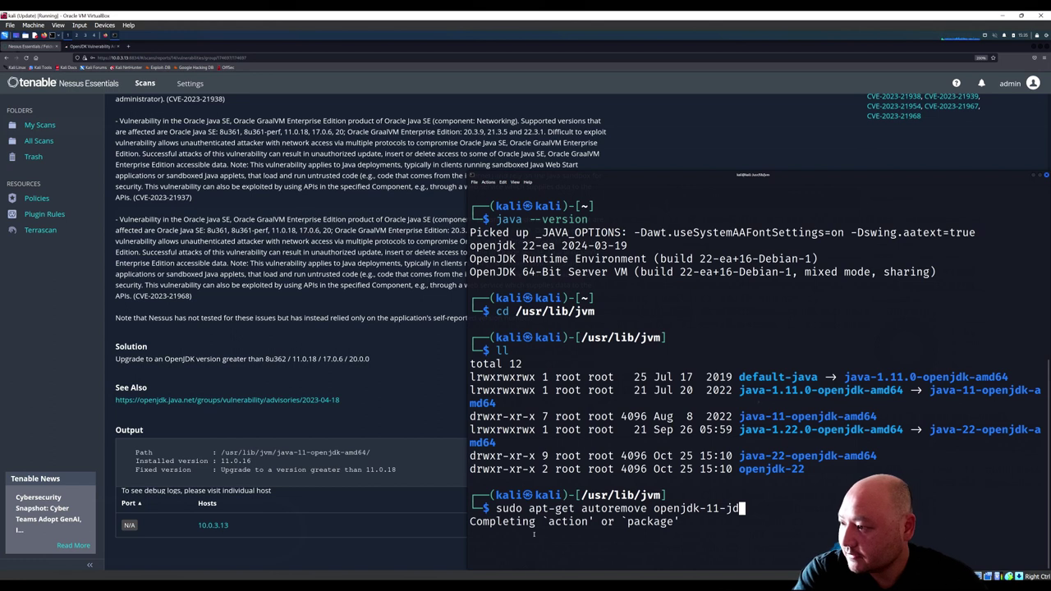
key("BackSpace")
type("re")
key("Tab")
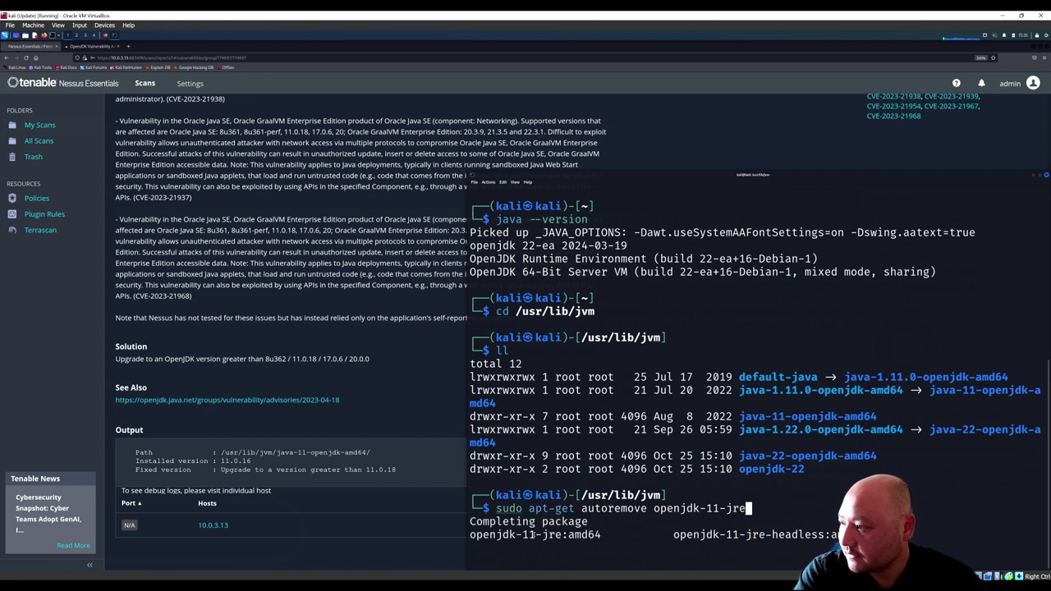
key("BackSpace")
key("BackSpace")
key("BackSpace")
key("BackSpace")
type("-jre")
key("BackSpace")
key("BackSpace")
key("BackSpace")
key("BackSpace")
key("BackSpace")
key("BackSpace")
key("Tab")
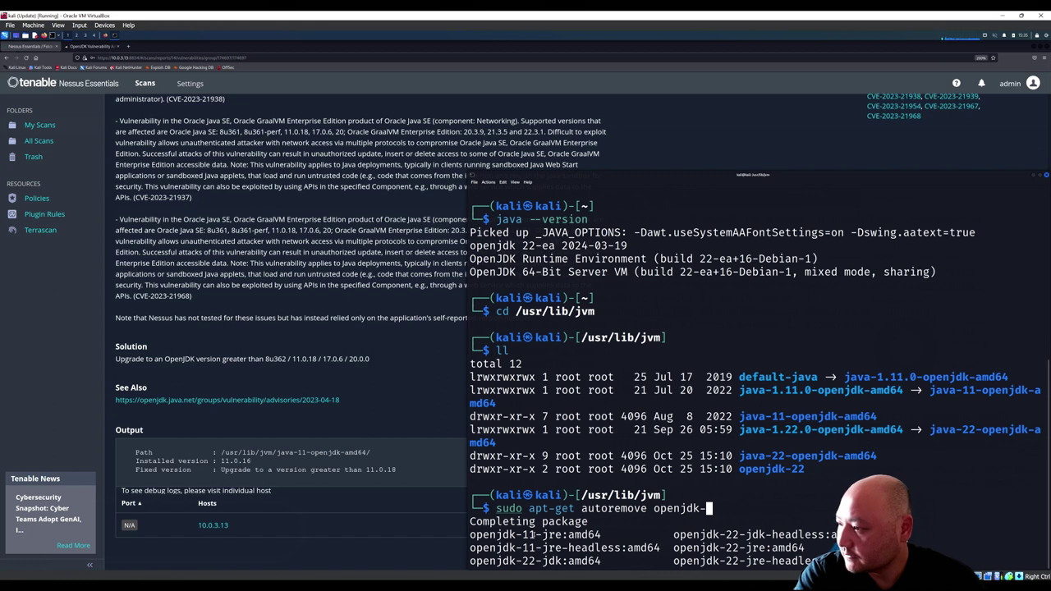
key("Tab")
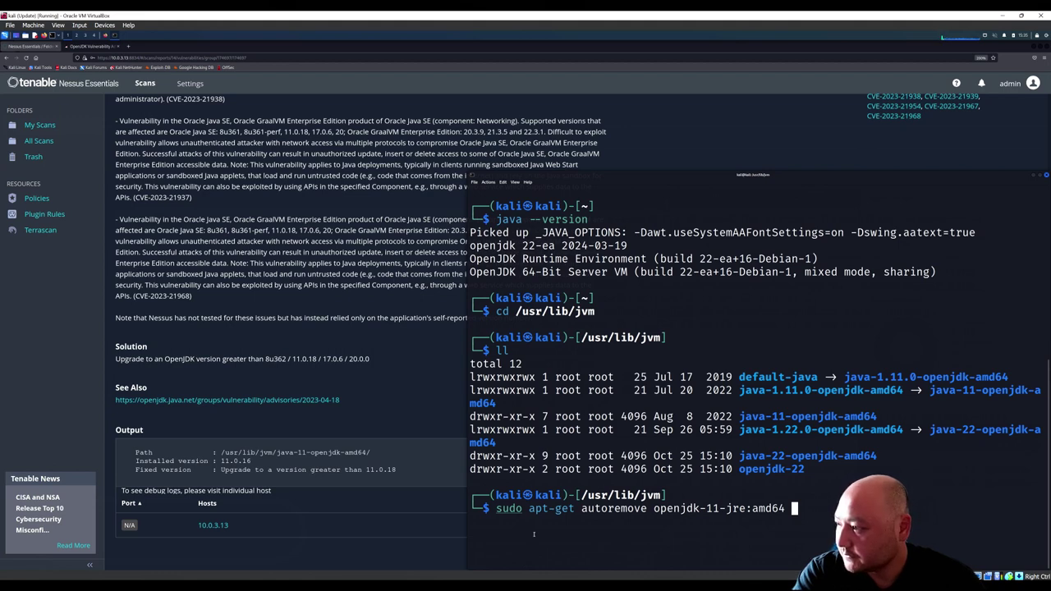
key("Return")
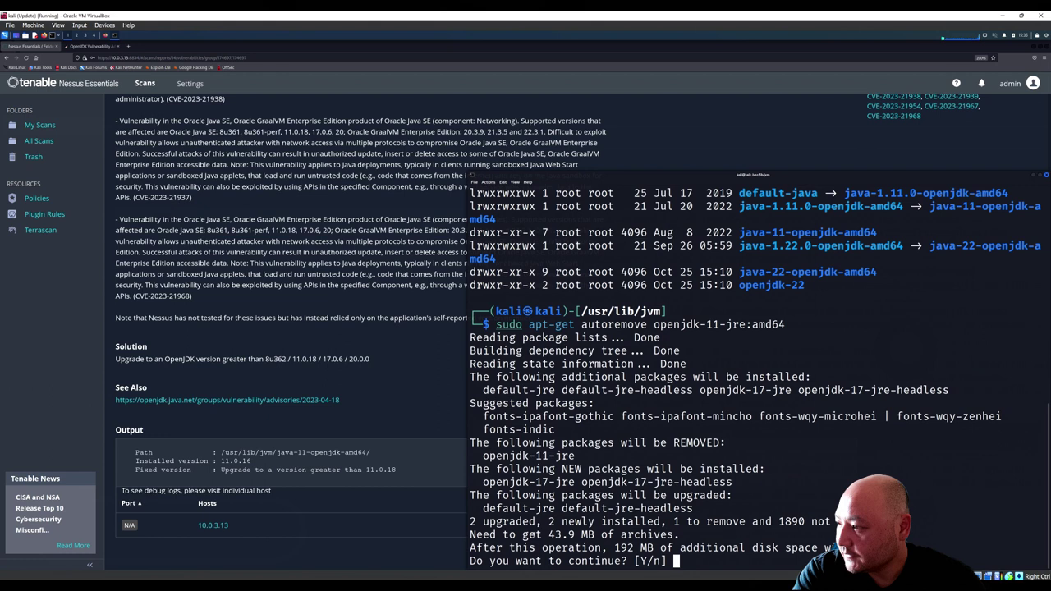
Step: Confirm the apt changes removing openjdk-11-jre, then list /usr/lib/jvm and review the output
key("Return")
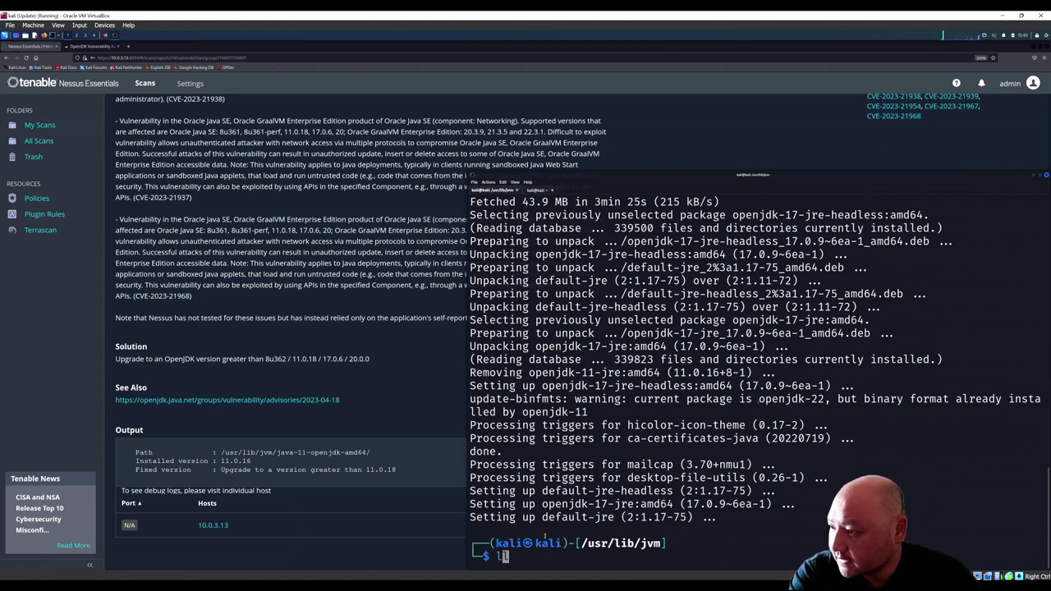
type("ls")
key("Return")
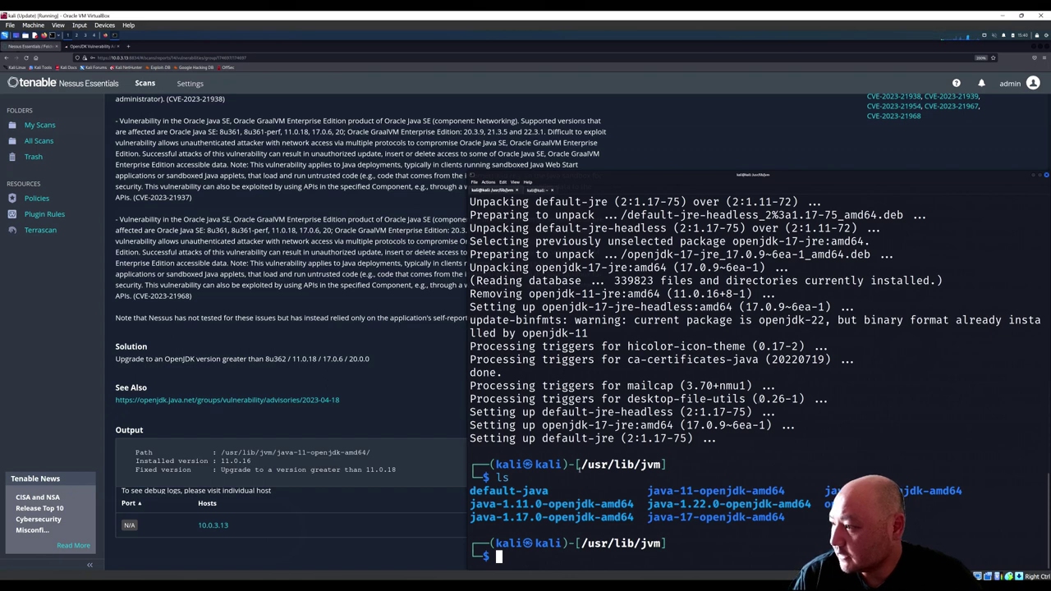
scroll(579, 466, "up", 15)
scroll(580, 469, "down", 1)
scroll(580, 469, "up", 1)
scroll(580, 470, "down", 15)
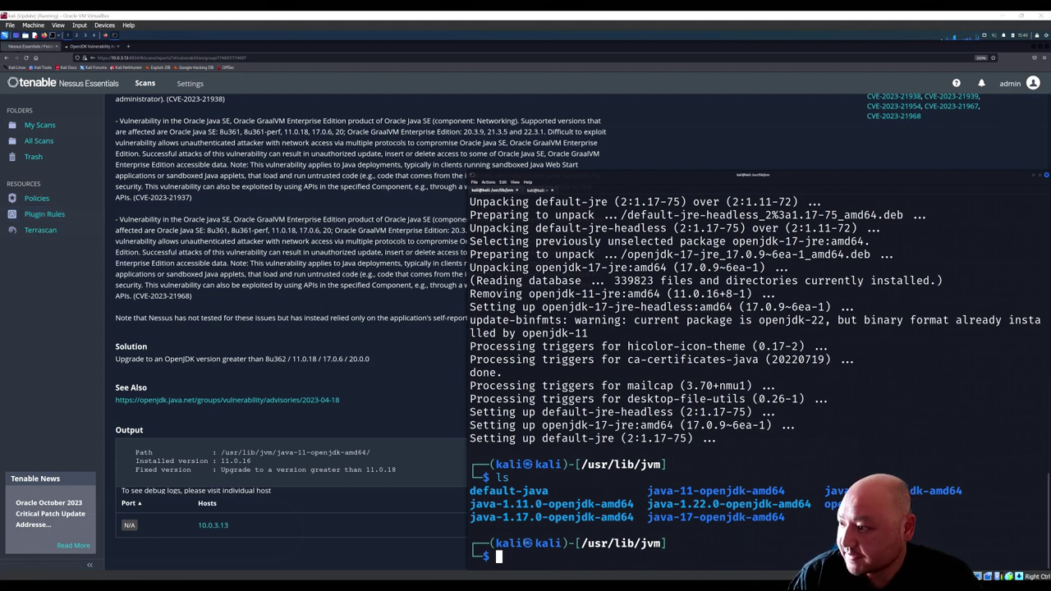
Step: Run sudo apt-get purge openjdk* to purge all OpenJDK packages
type("s")
key("BackSpace")
type("sudo apt")
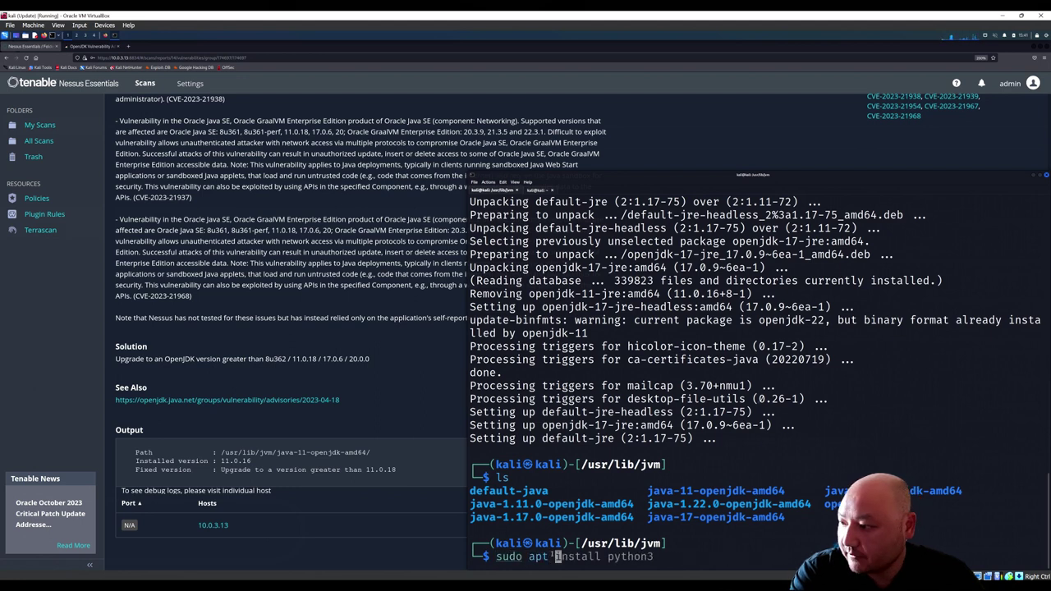
key("BackSpace")
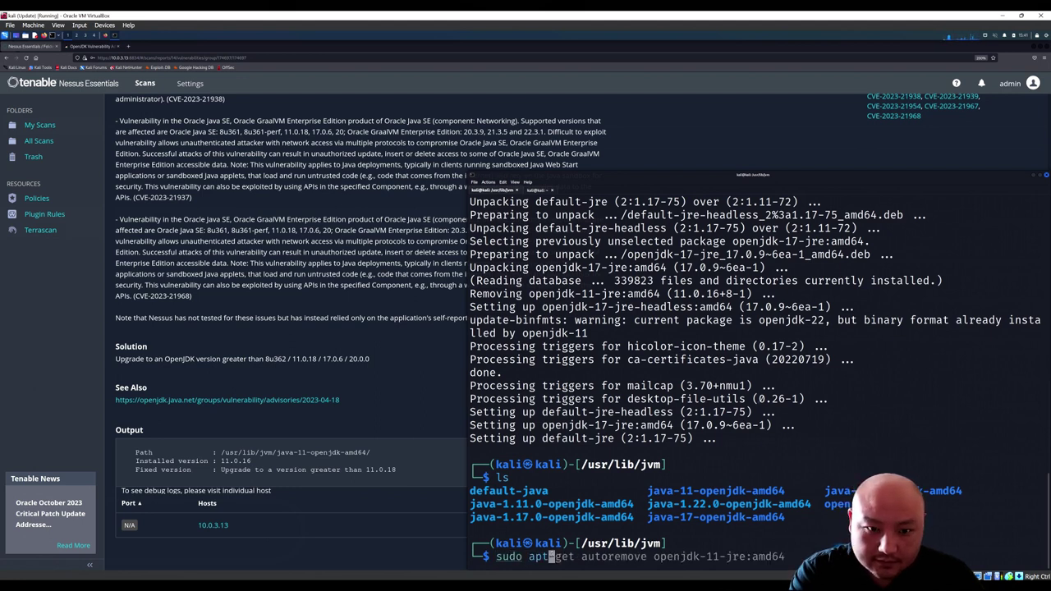
type("-get pu")
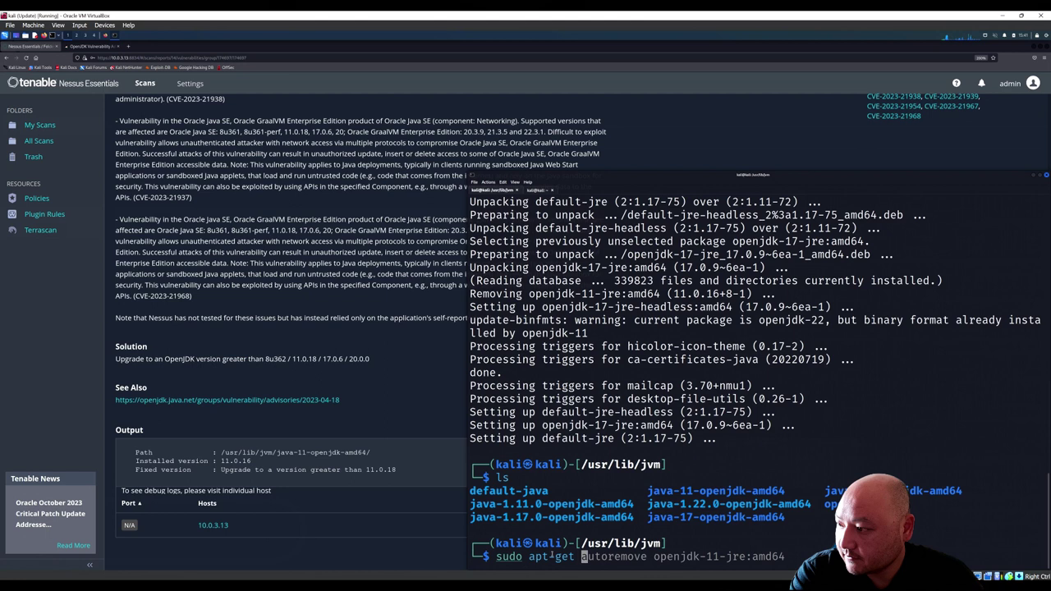
type("rge ")
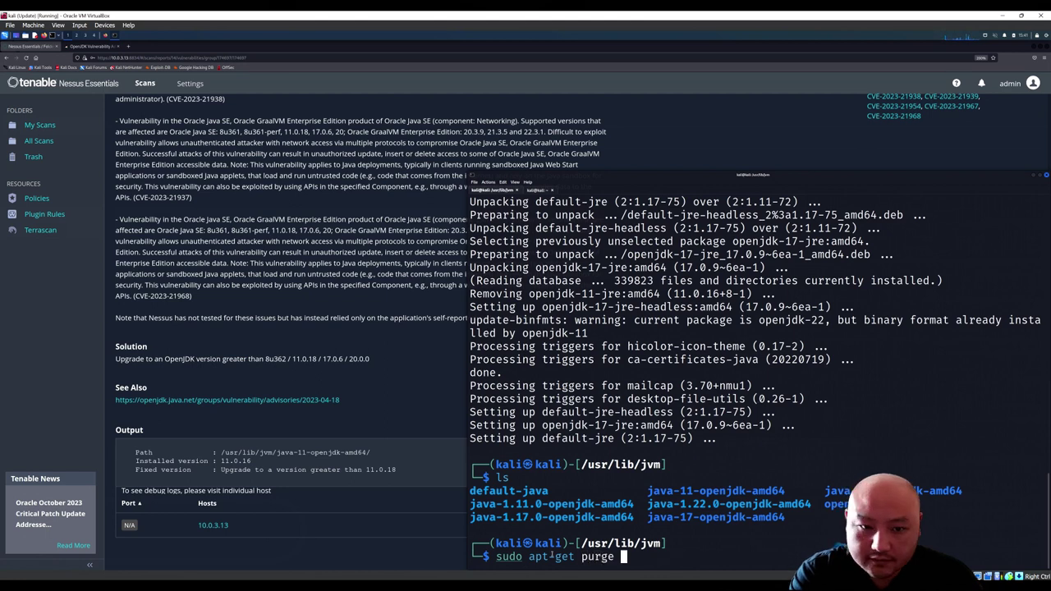
type("open")
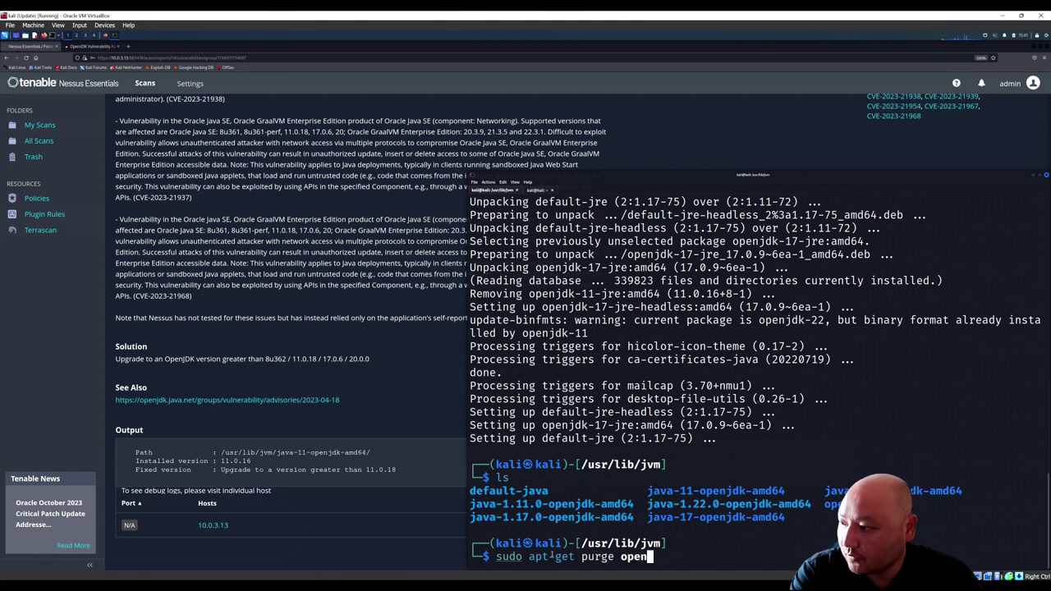
type("jdk-")
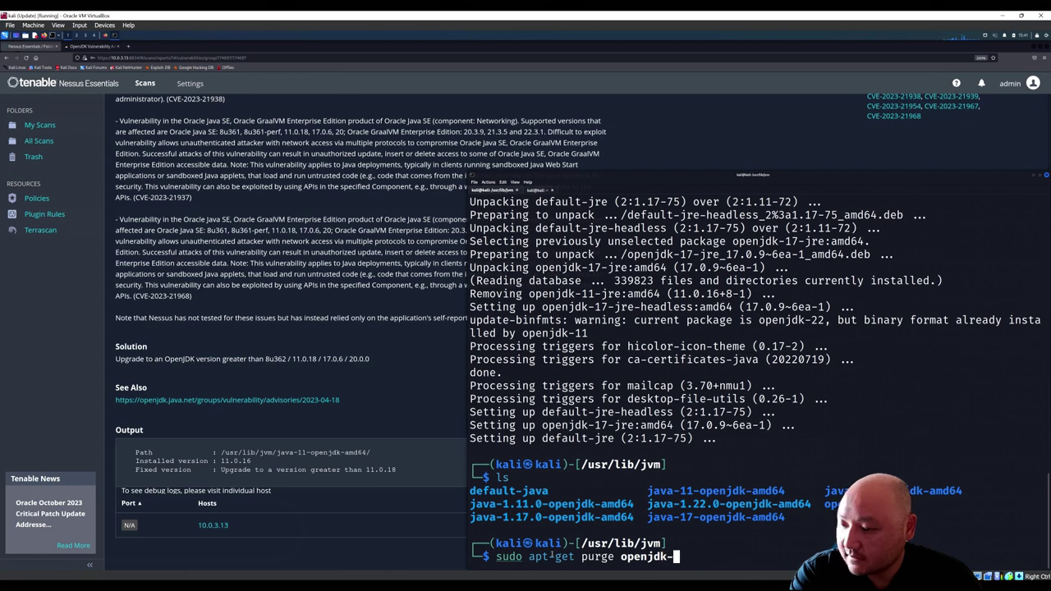
key("BackSpace")
type("*")
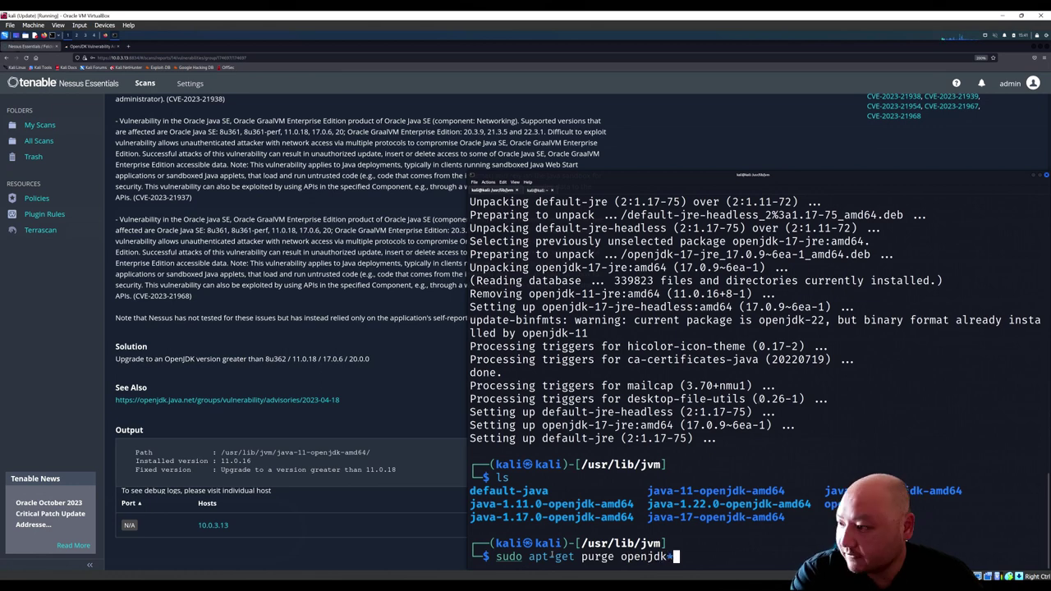
key("Return")
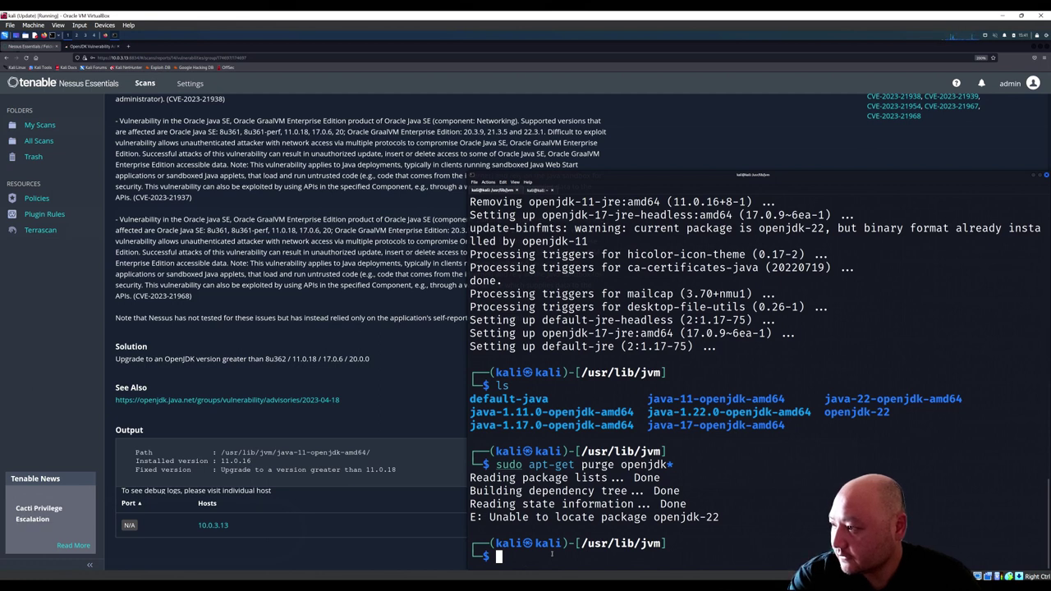
Step: Purge openjdk-11-jre specifically, which isn't installed, then list /usr/lib/jvm again
key("Up")
key("BackSpace")
type("-11-jre")
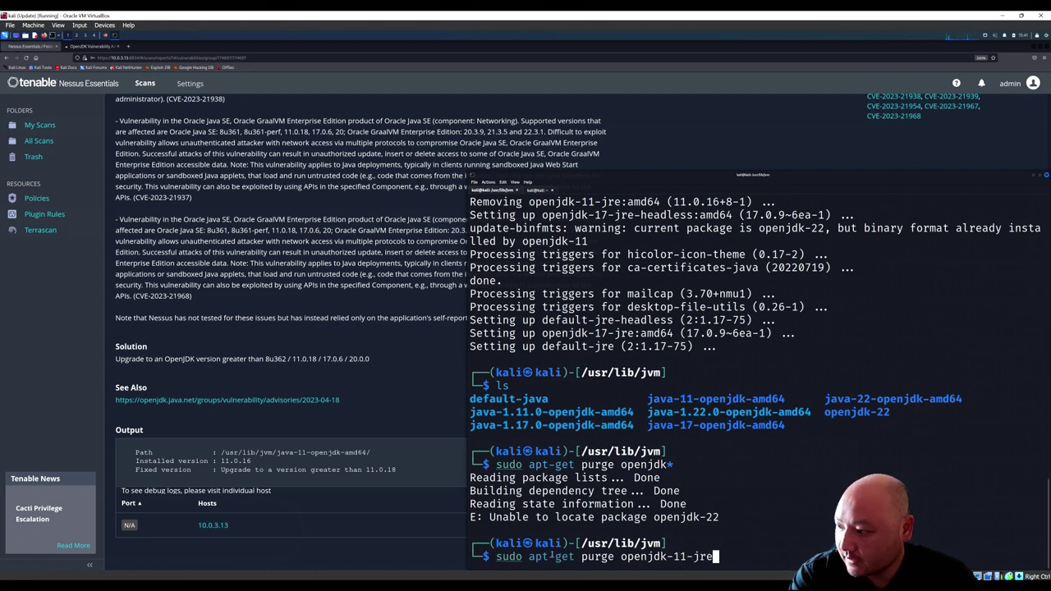
key("Return")
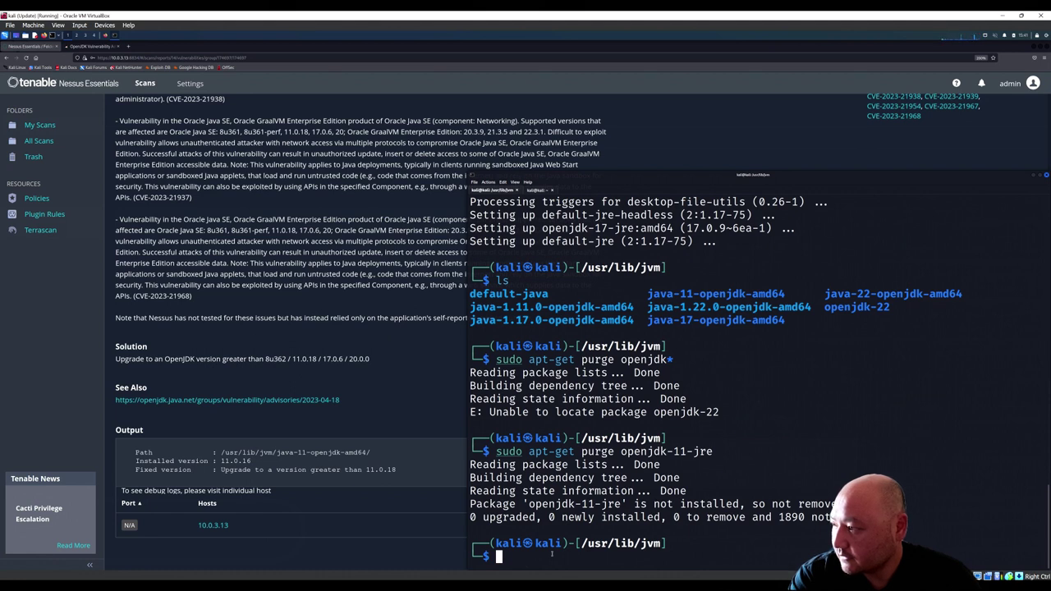
type("ls")
key("Return")
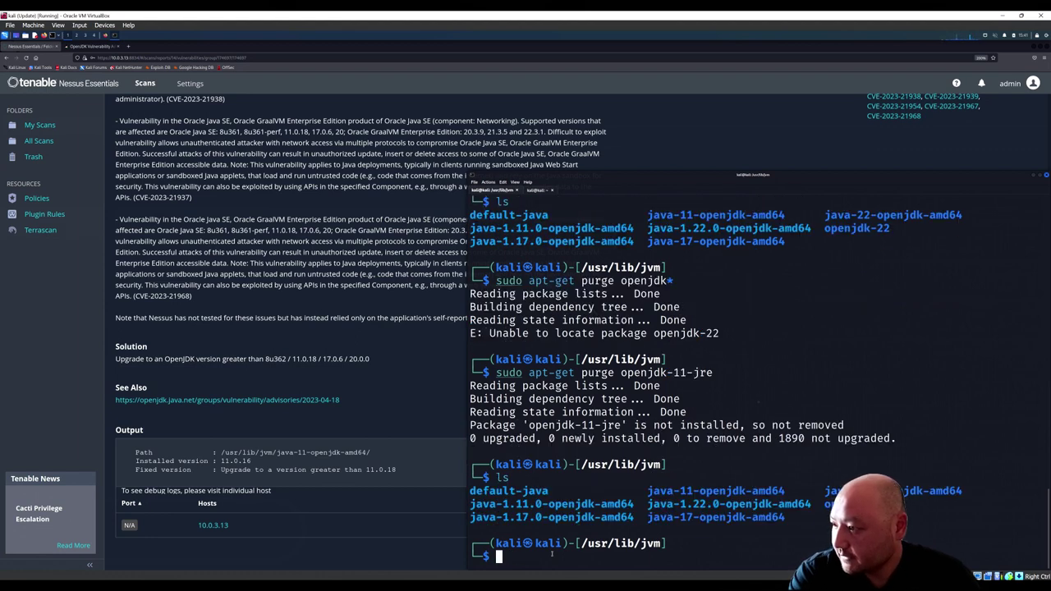
Step: Begin an ln command for default-java while checking its java-1.11.0 link in the listing
type("ln")
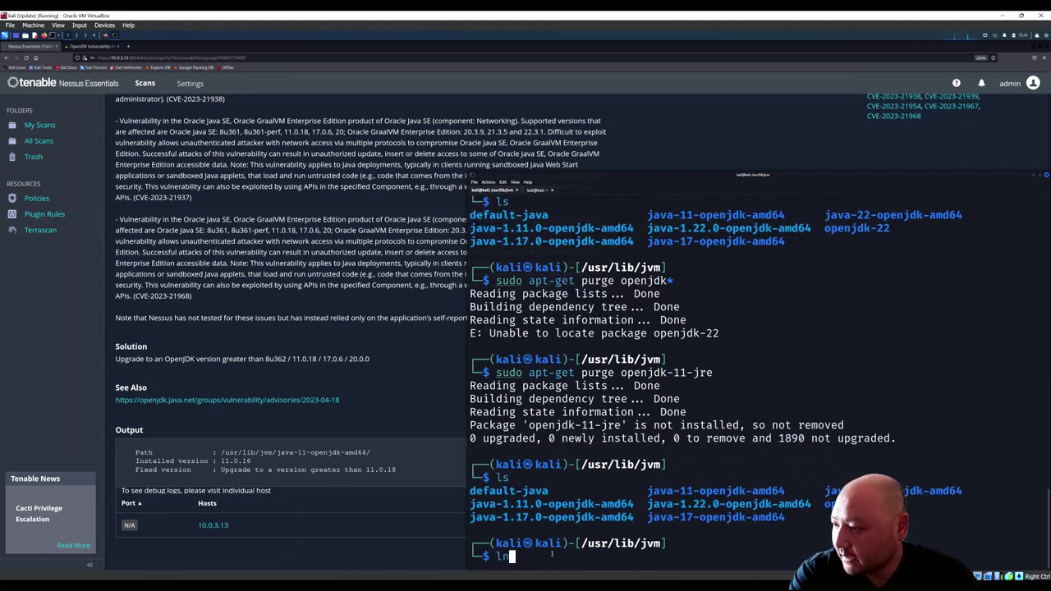
type(" de")
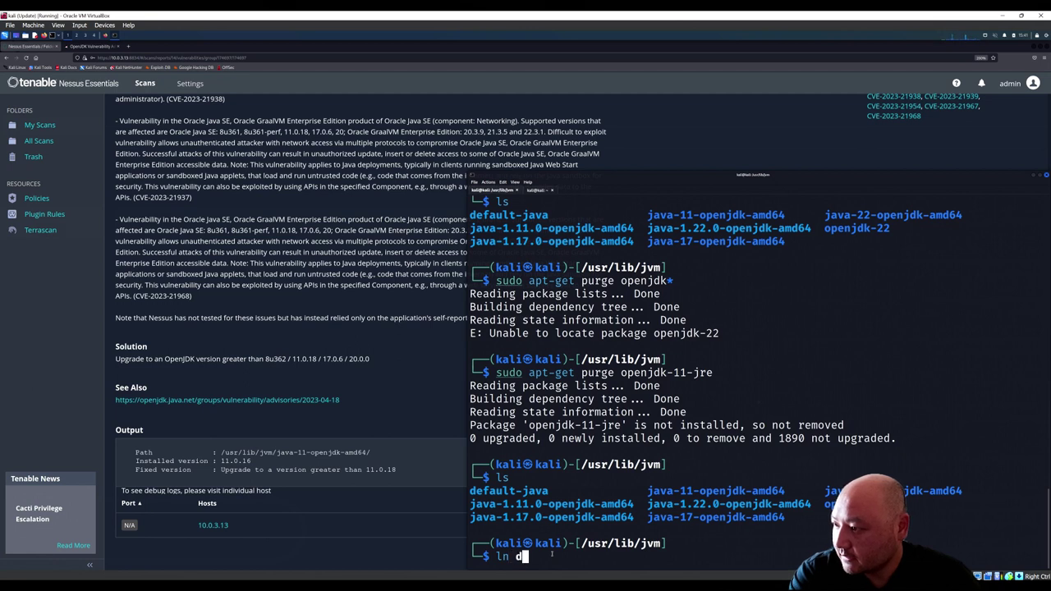
key("Tab")
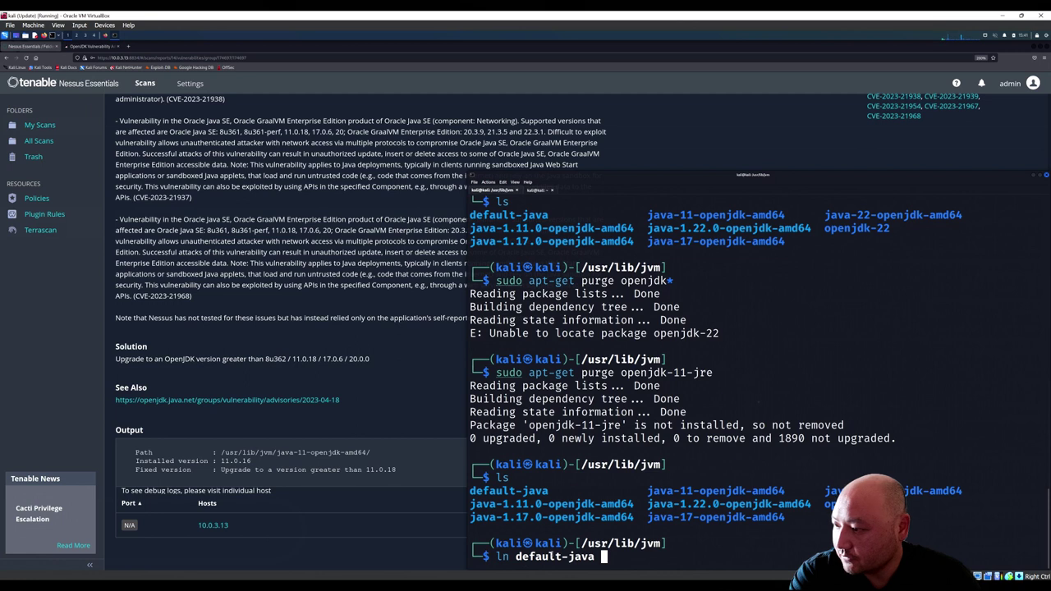
type("java-")
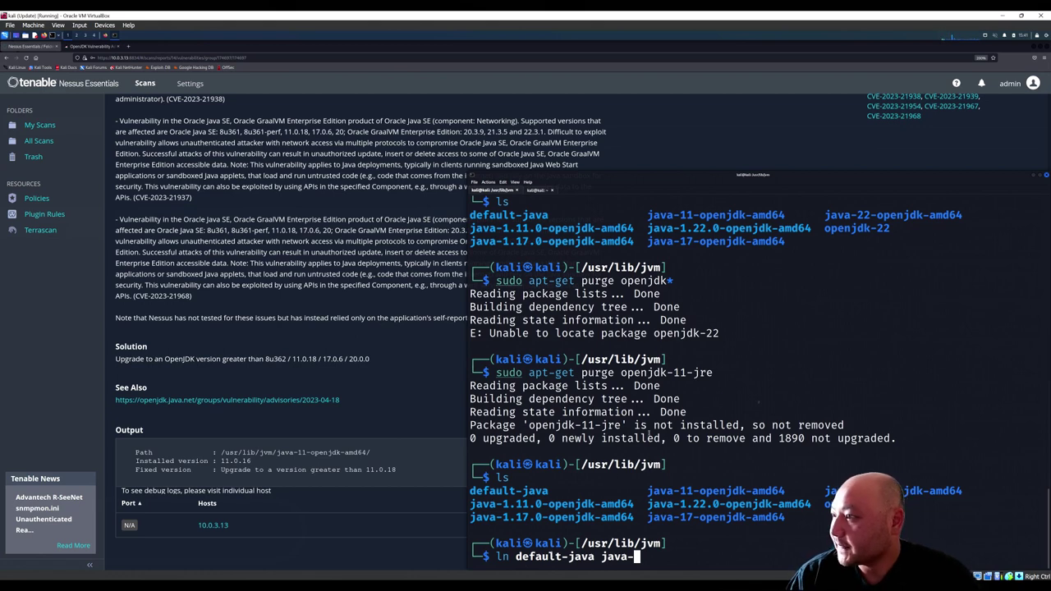
scroll(636, 426, "up", 9)
scroll(636, 426, "up", 15)
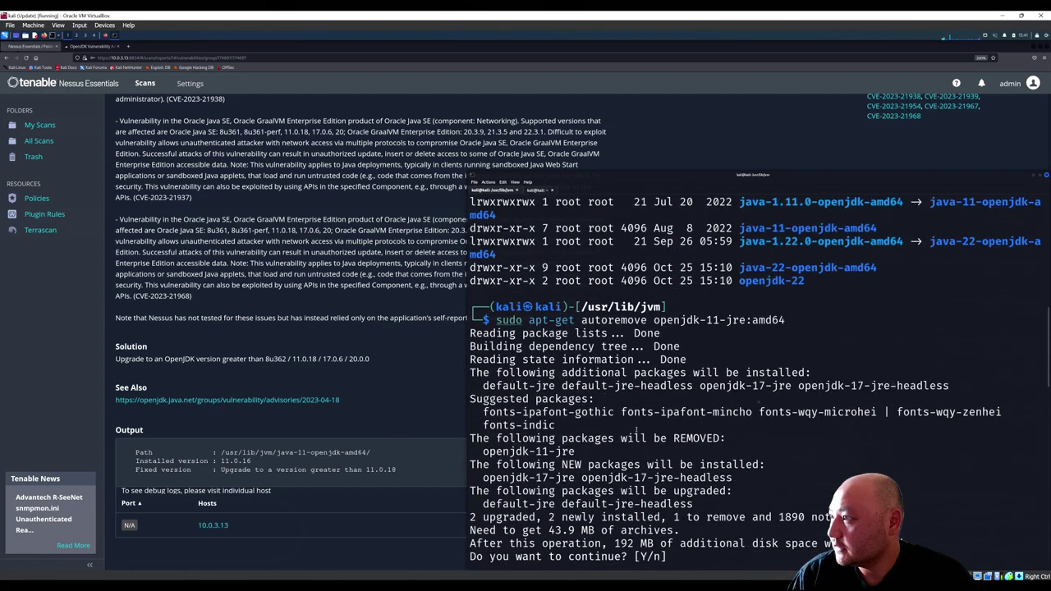
left_click_drag(739, 346, 1010, 346)
left_click(1009, 346)
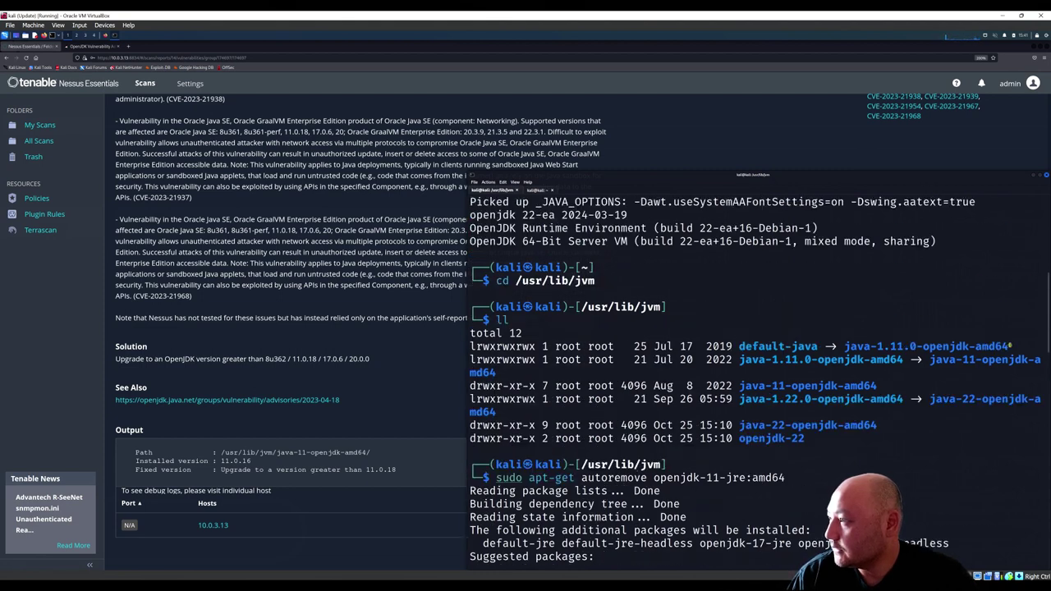
left_click_drag(874, 346, 921, 346)
left_click(933, 345)
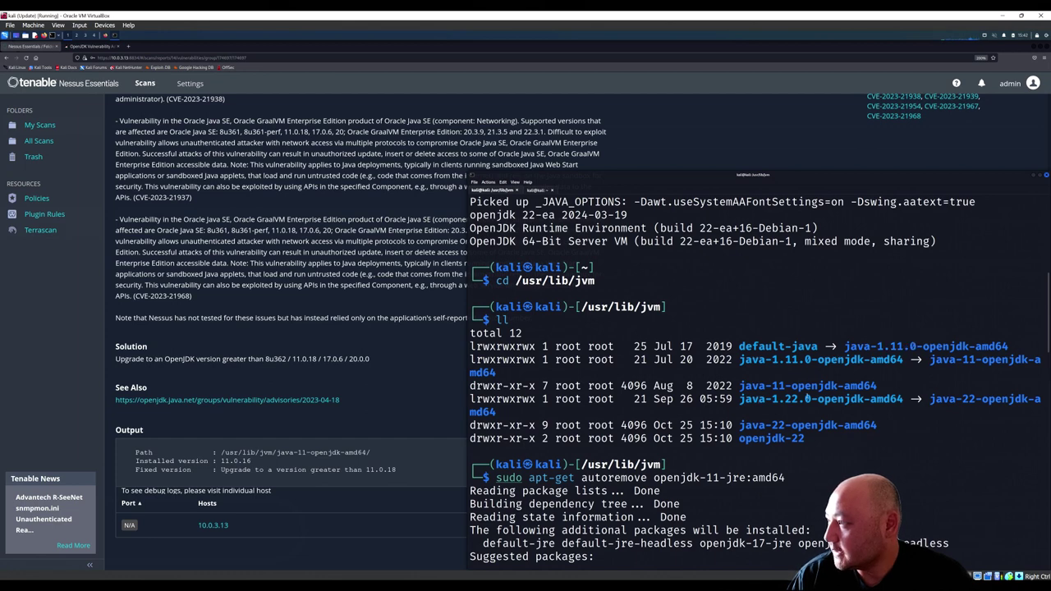
Step: Confirm the OpenJDK 11 removal, then hard-link default-java to java-1.22.0-openjdk-amd64, which is refused
key("Return")
type("ls")
key("Return")
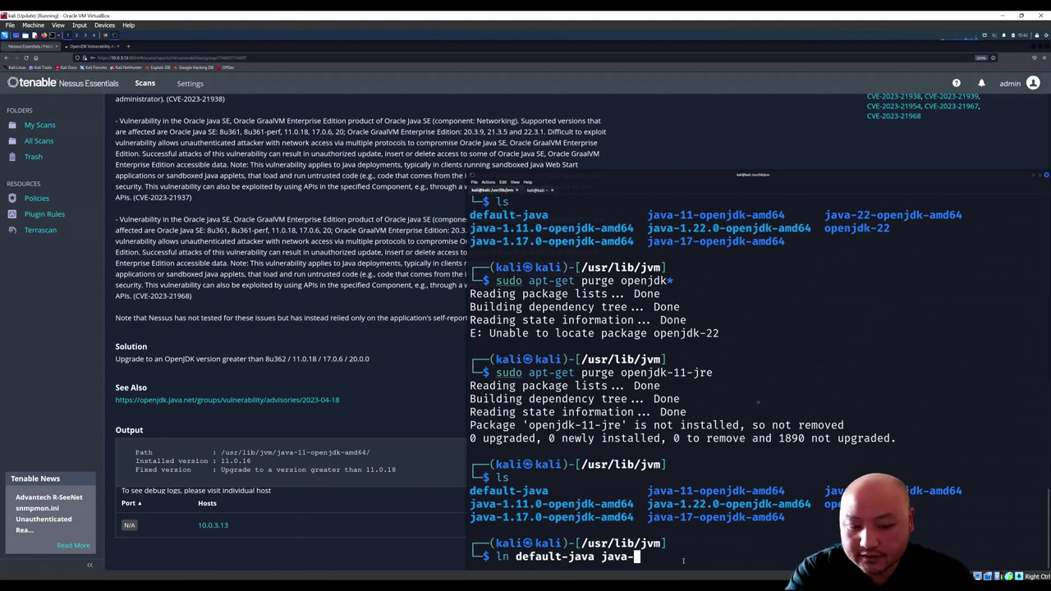
type("1.")
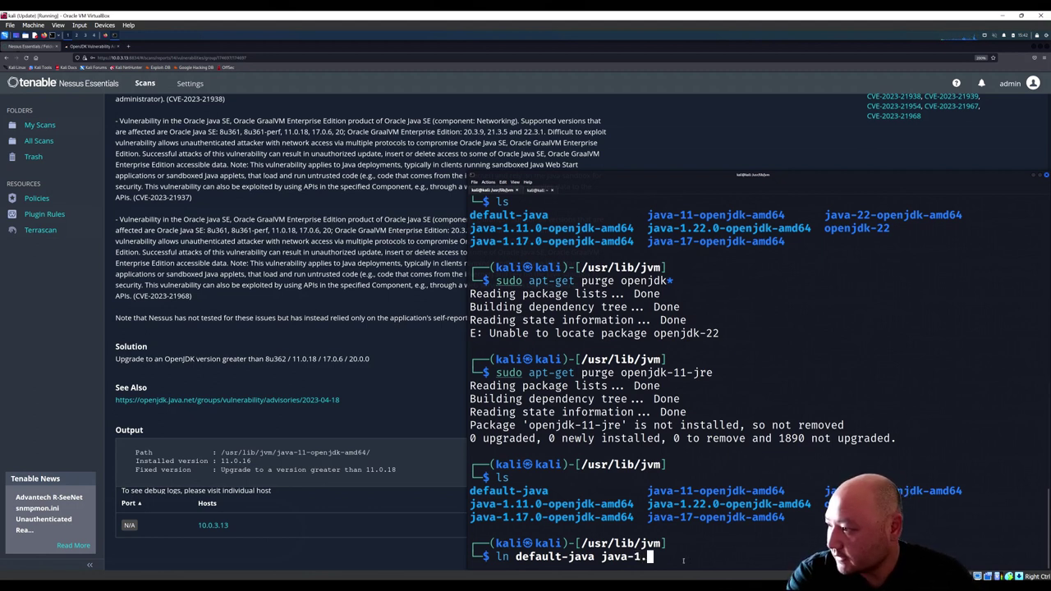
type("22")
key("Tab")
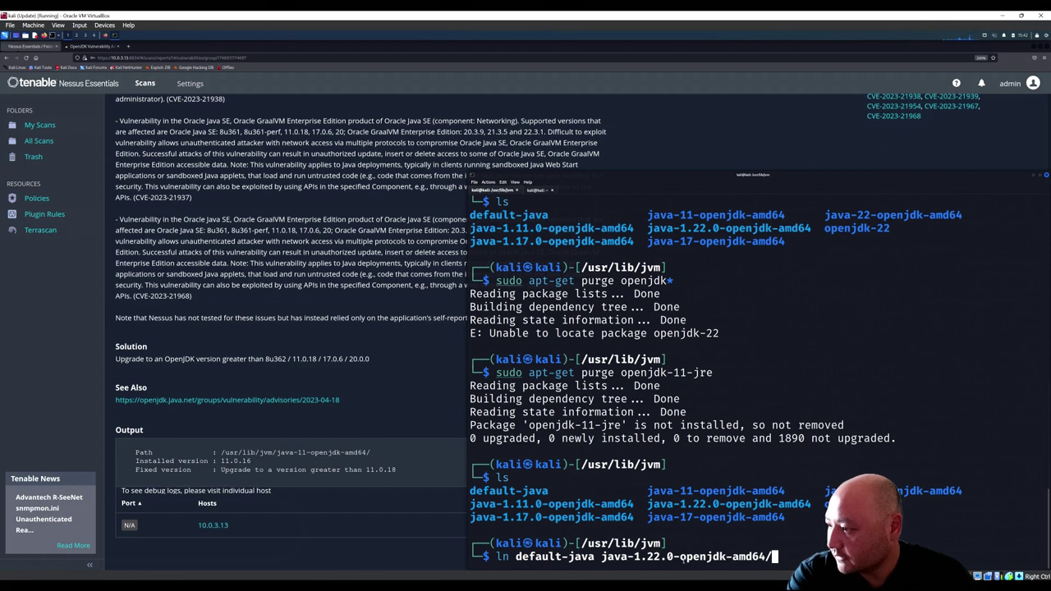
key("BackSpace")
key("Return")
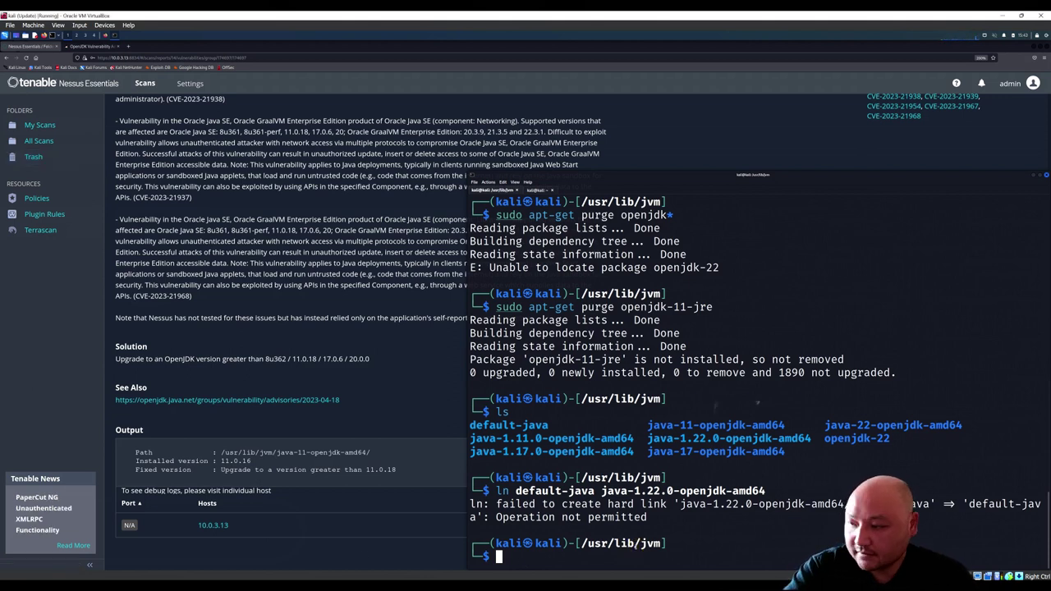
key("Up")
key("Left")
key("Left")
key("Left")
key("Left")
key("Left")
key("Left")
key("Left")
key("Left")
key("Left")
key("Left")
key("Left")
key("Left")
key("Left")
key("Left")
key("Left")
key("Left")
key("Left")
key("Left")
key("Left")
key("Left")
key("Left")
key("Left")
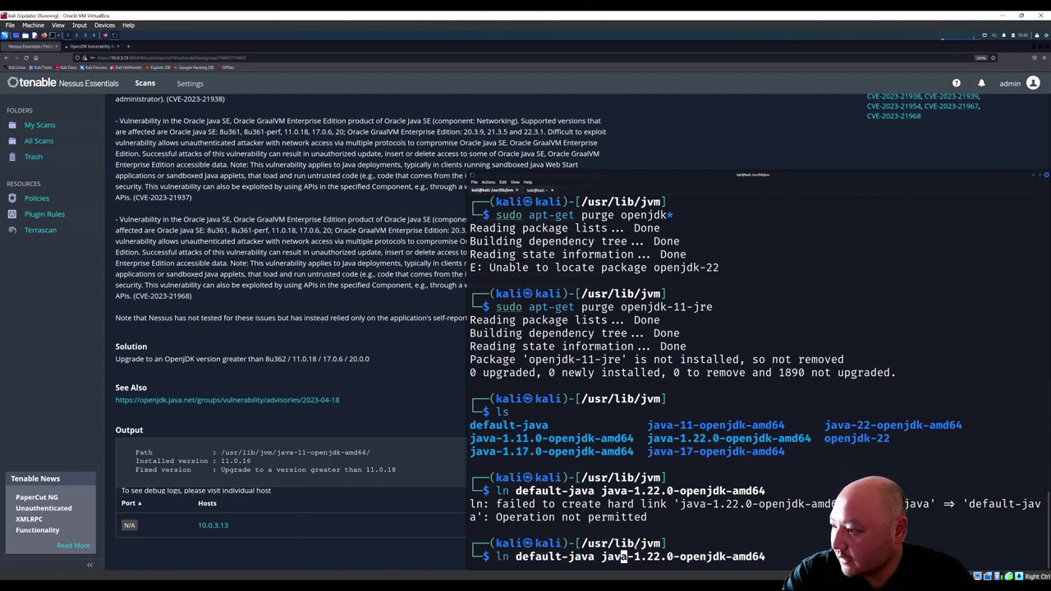
Step: Rerun the link as ln -s, then with sudo, and list /usr/lib/jvm in detail with ll
key("Right")
type("-s")
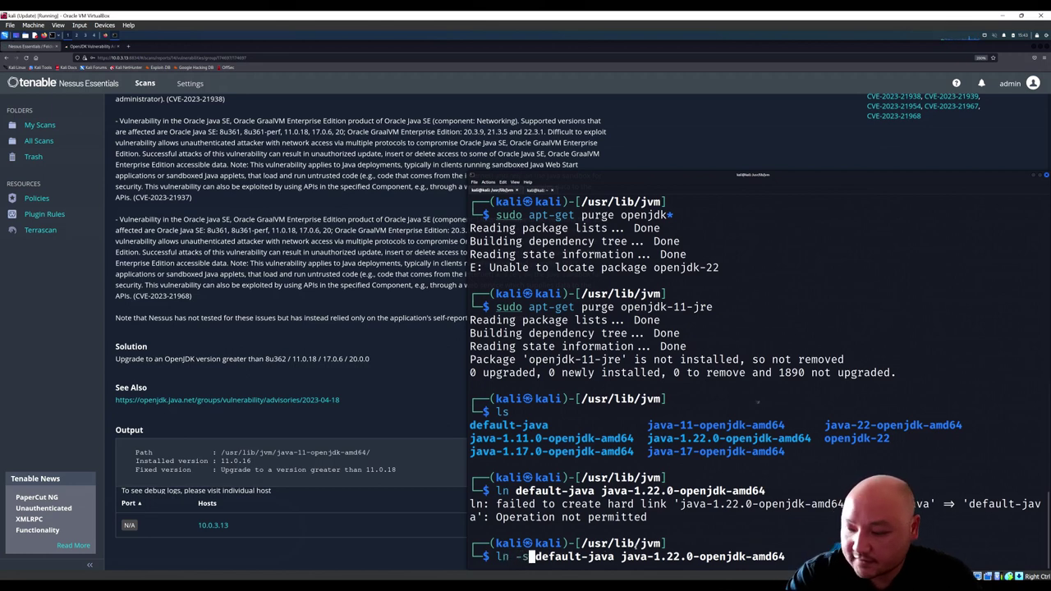
key("Return")
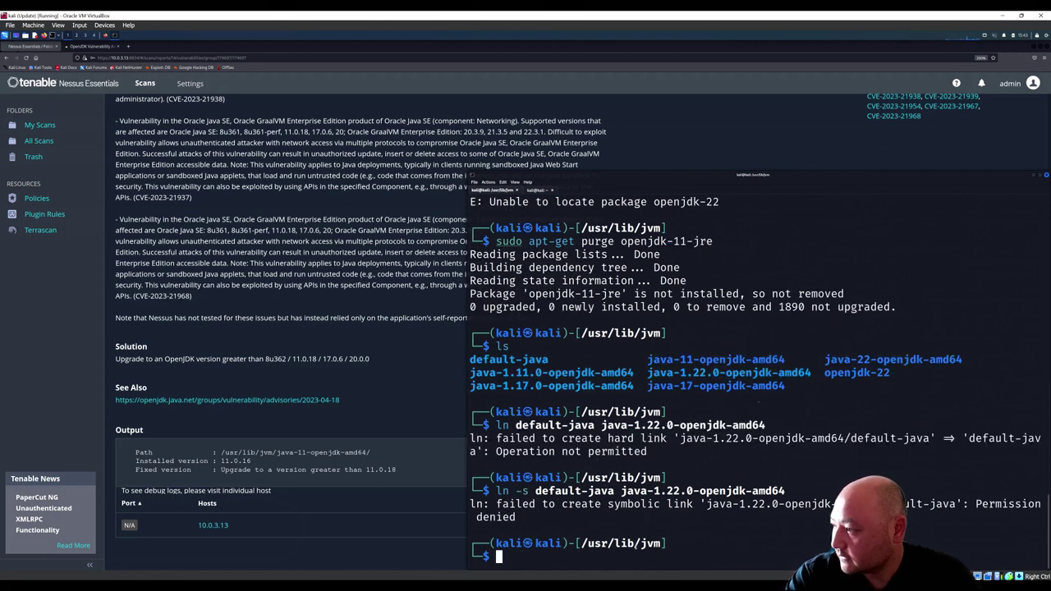
key("Up")
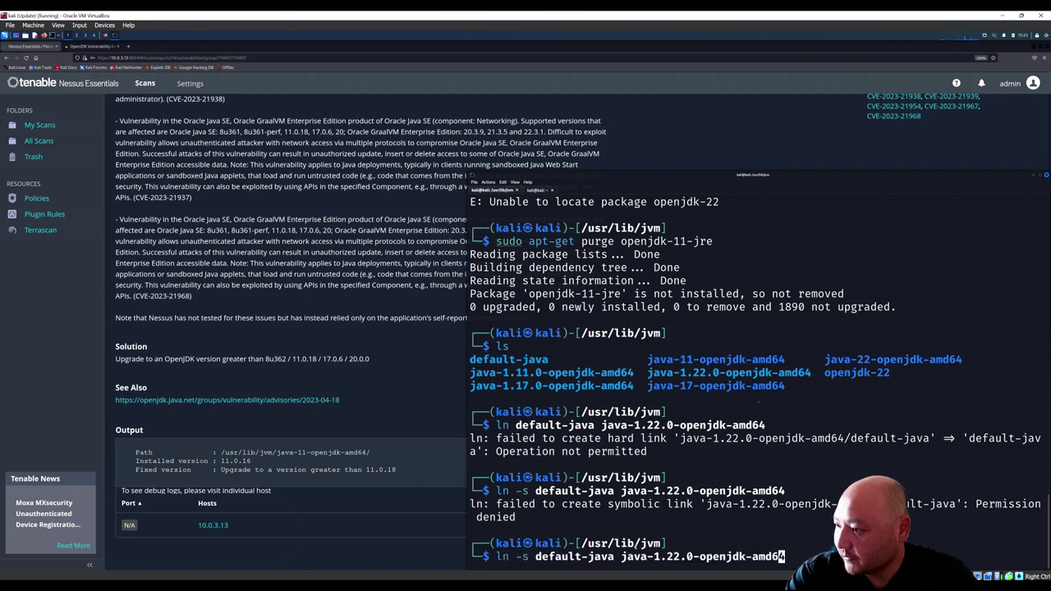
key("Home")
type("sudo")
key("Return")
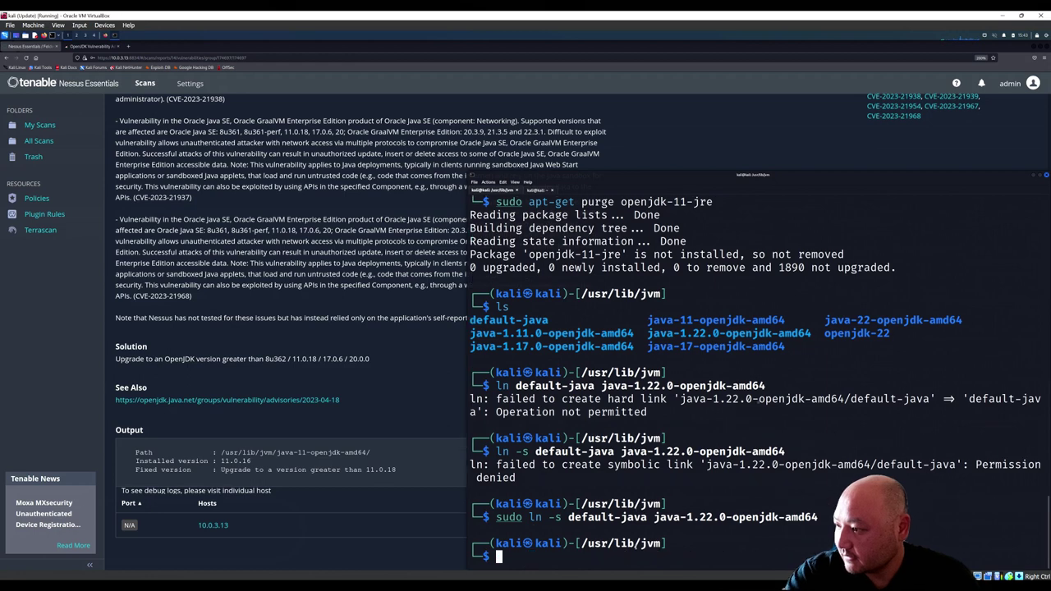
type("ll")
key("Return")
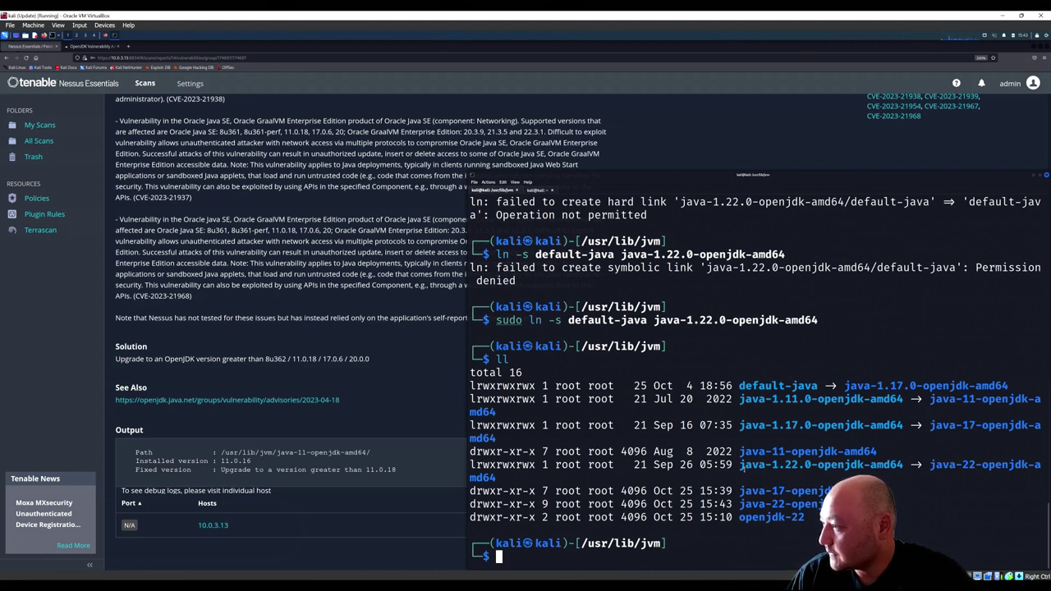
Step: Rerun sudo ln -s default-java java-1.22.0-openjdk-amd64 twice; both attempts fail with 'File exists'
left_click_drag(739, 466, 857, 466)
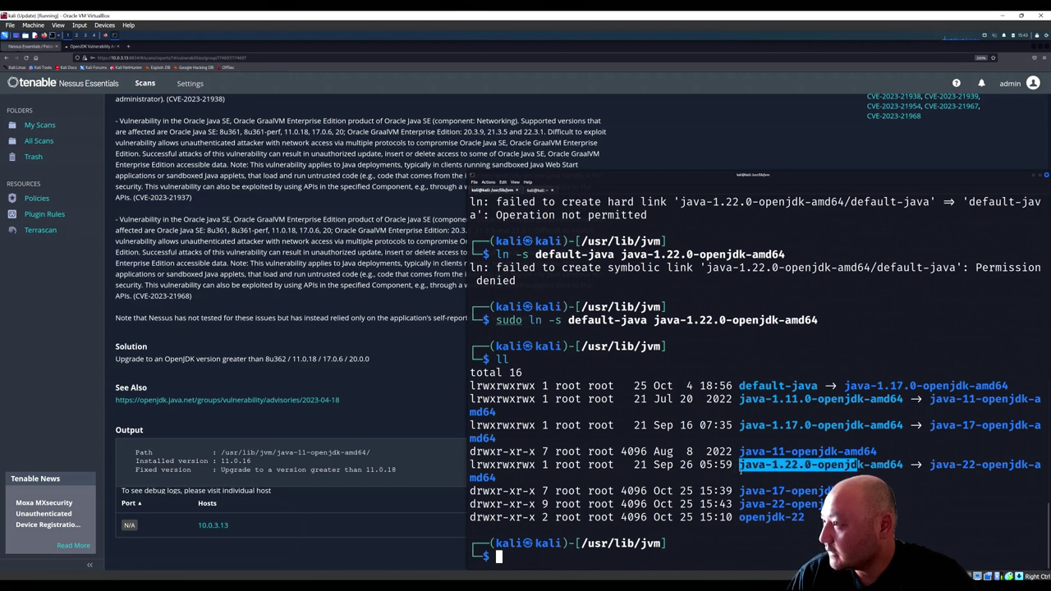
left_click(778, 474)
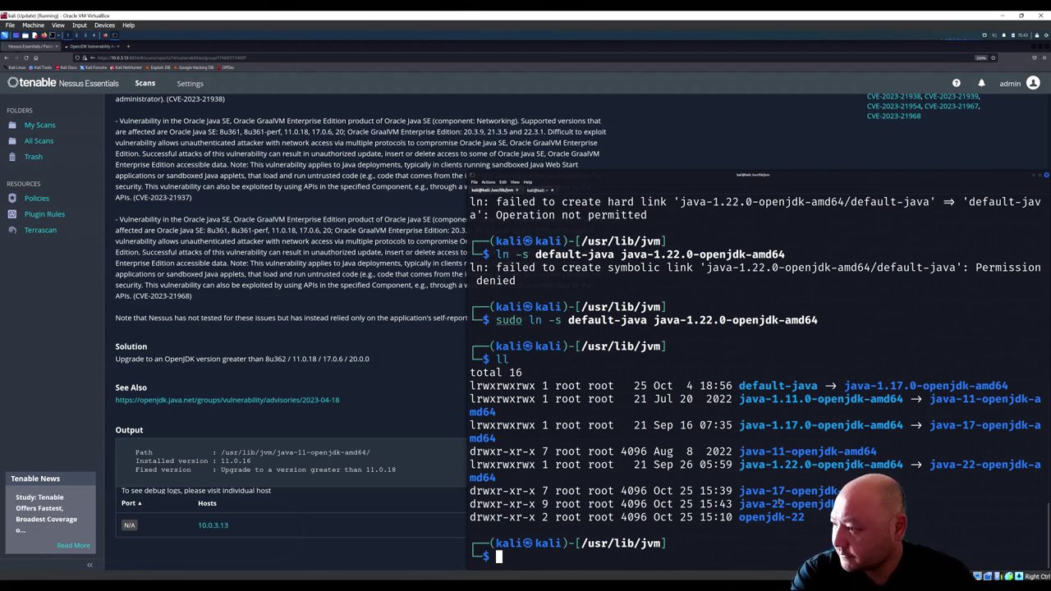
key("Up")
key("Up")
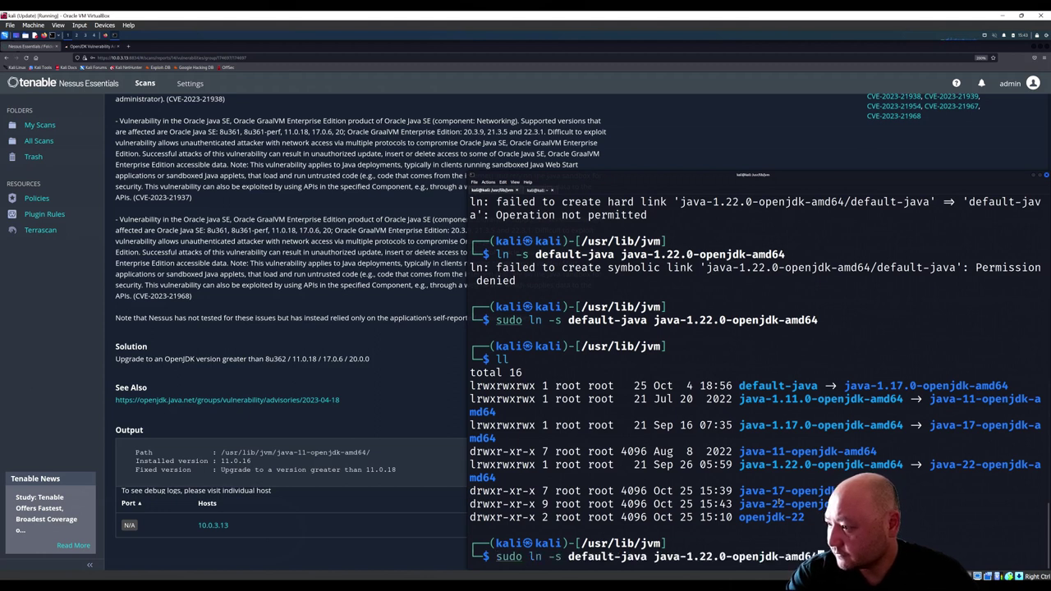
key("Left")
key("Left")
key("Left")
key("Left")
key("Left")
key("Left")
key("Left")
key("Left")
key("Left")
key("Left")
key("Left")
key("Left")
key("Left")
key("Left")
key("Left")
key("Left")
key("Left")
key("Left")
key("Left")
key("Left")
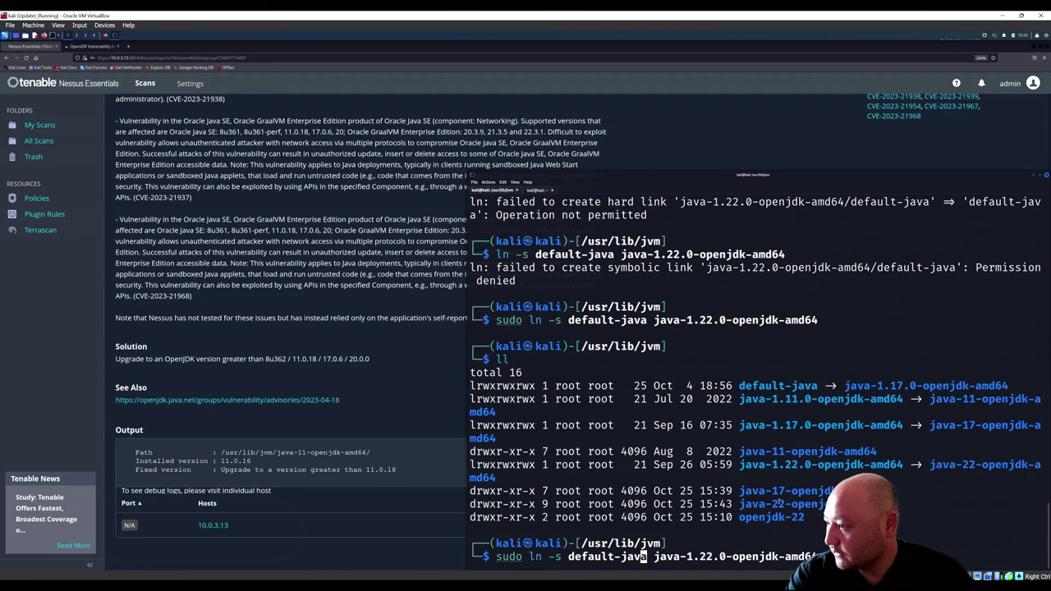
key("Right")
key("Right")
key("Right")
key("Right")
key("Right")
key("Right")
key("Right")
key("Right")
key("Right")
key("Right")
key("Right")
key("Right")
key("Right")
key("Right")
key("Right")
key("Right")
key("Right")
key("Right")
key("Right")
key("Right")
key("Right")
key("Right")
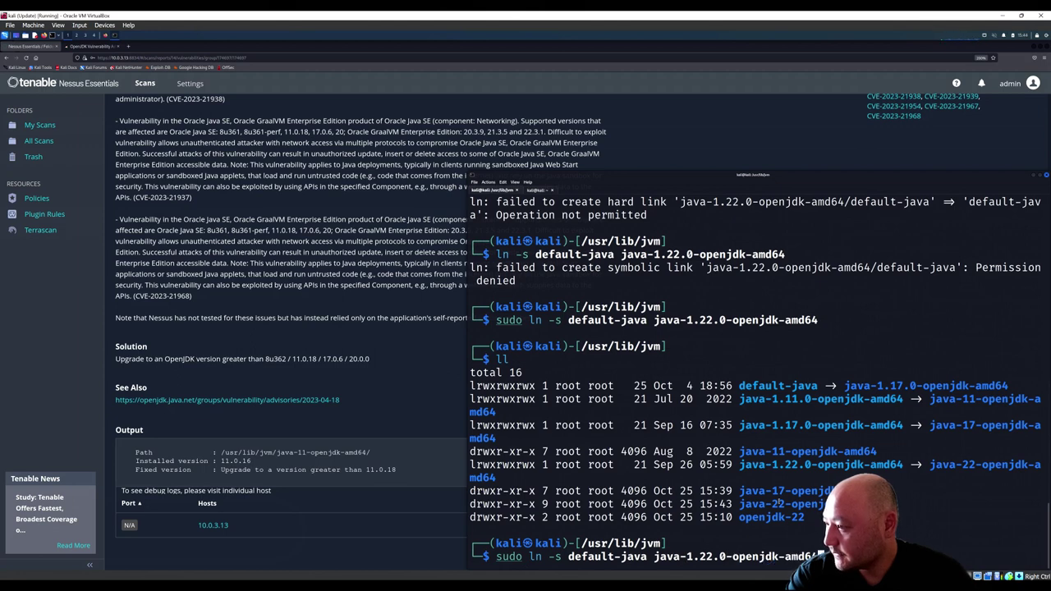
key("Return")
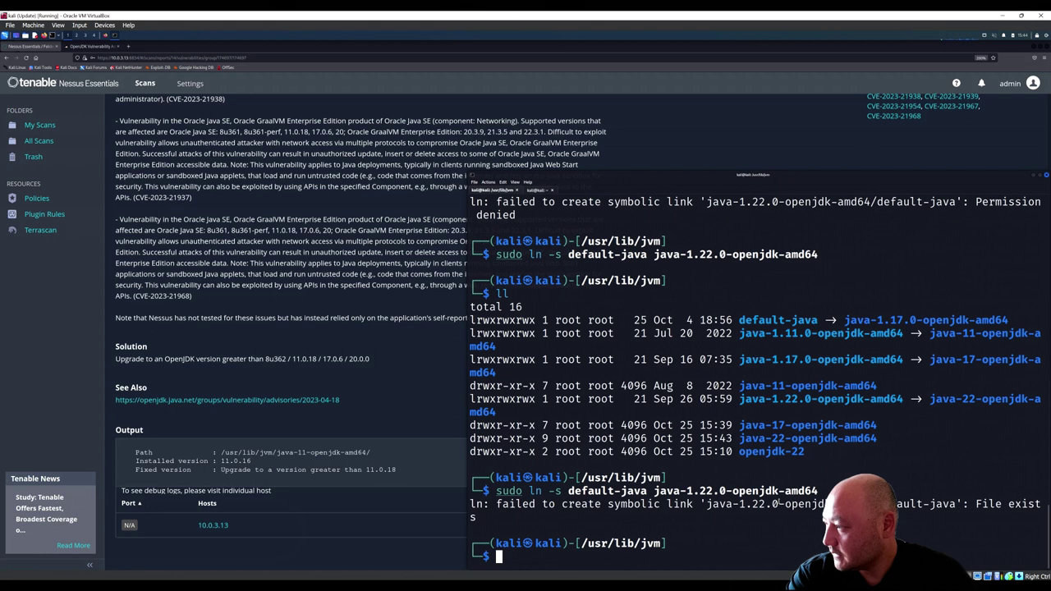
key("Up")
key("Left")
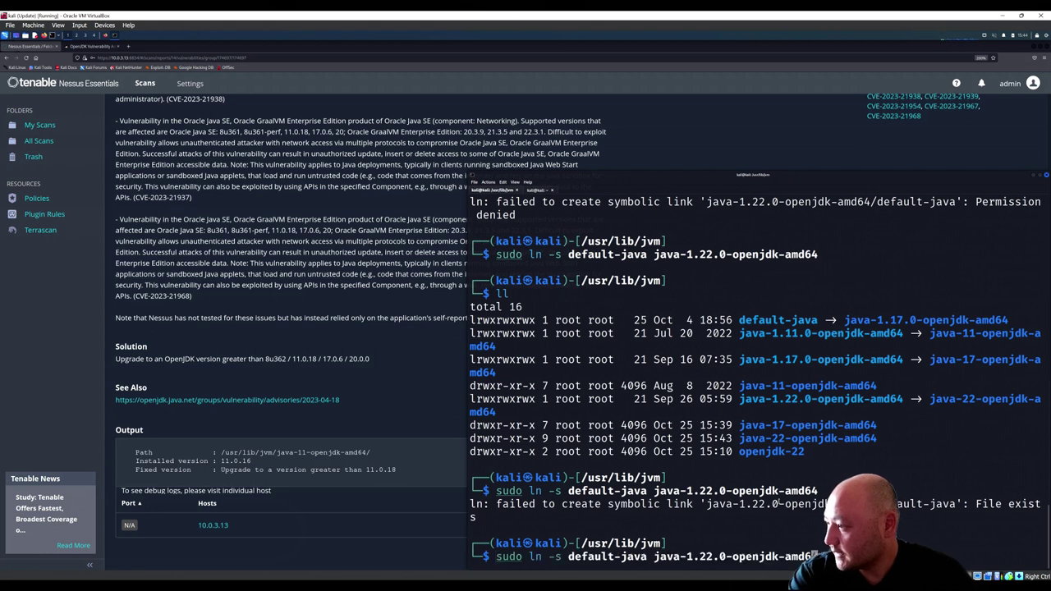
key("Left")
key("Left")
key("Left")
key("Left")
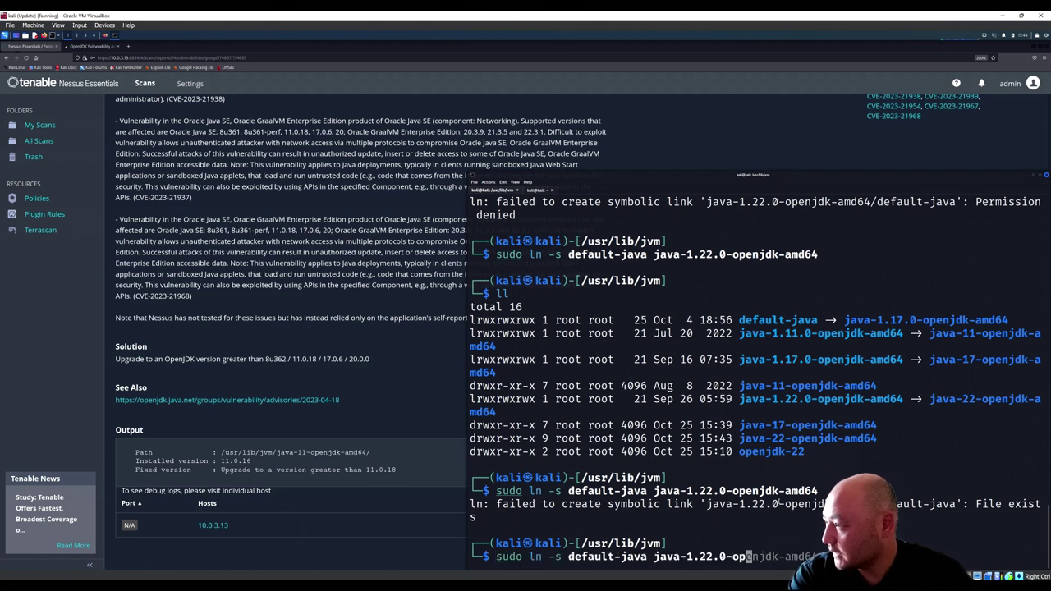
key("Left")
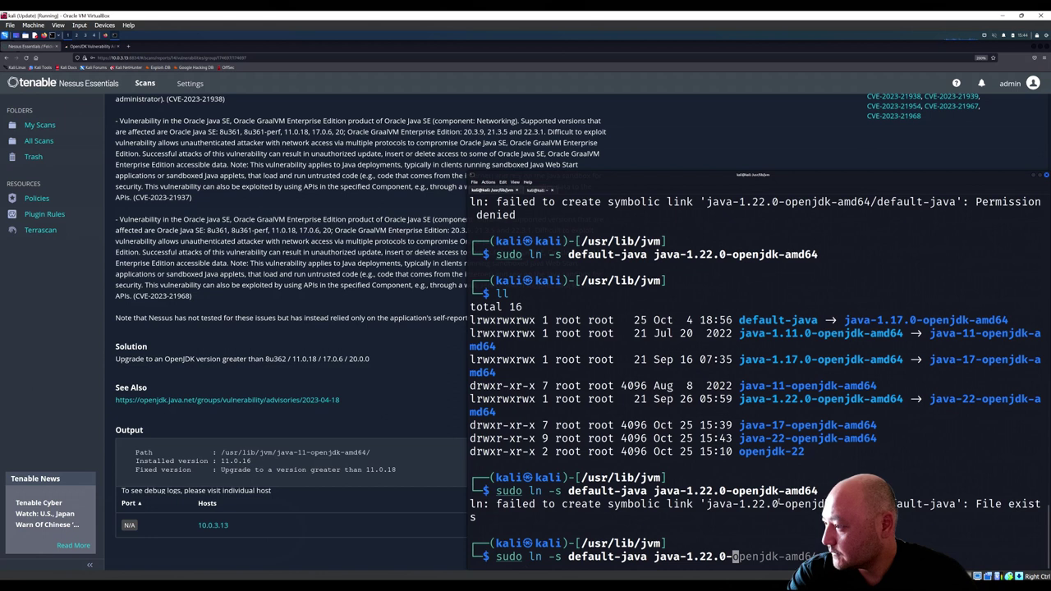
type("openjdk-amd64")
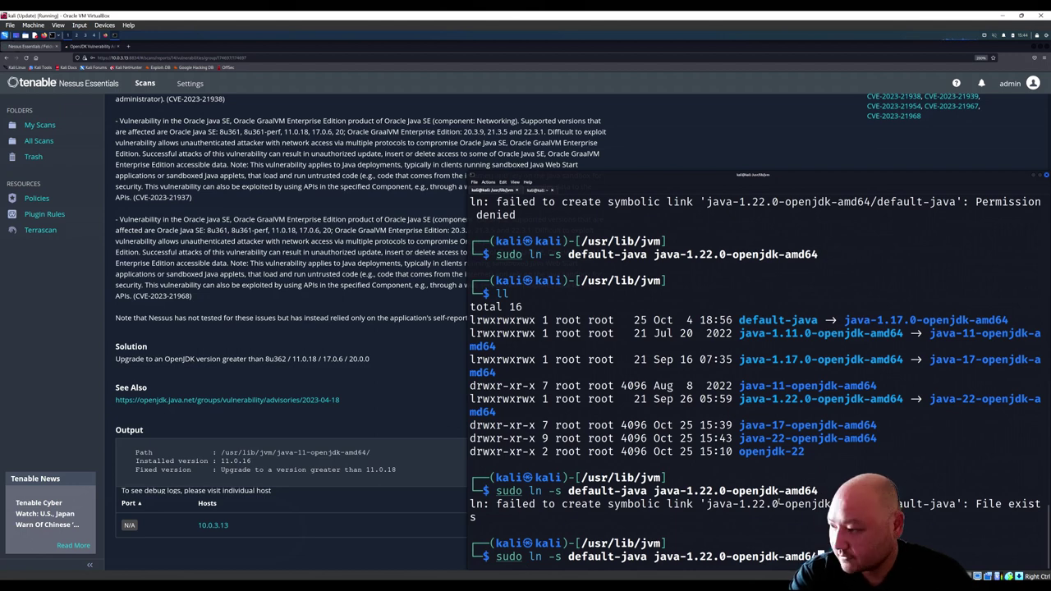
key("Return")
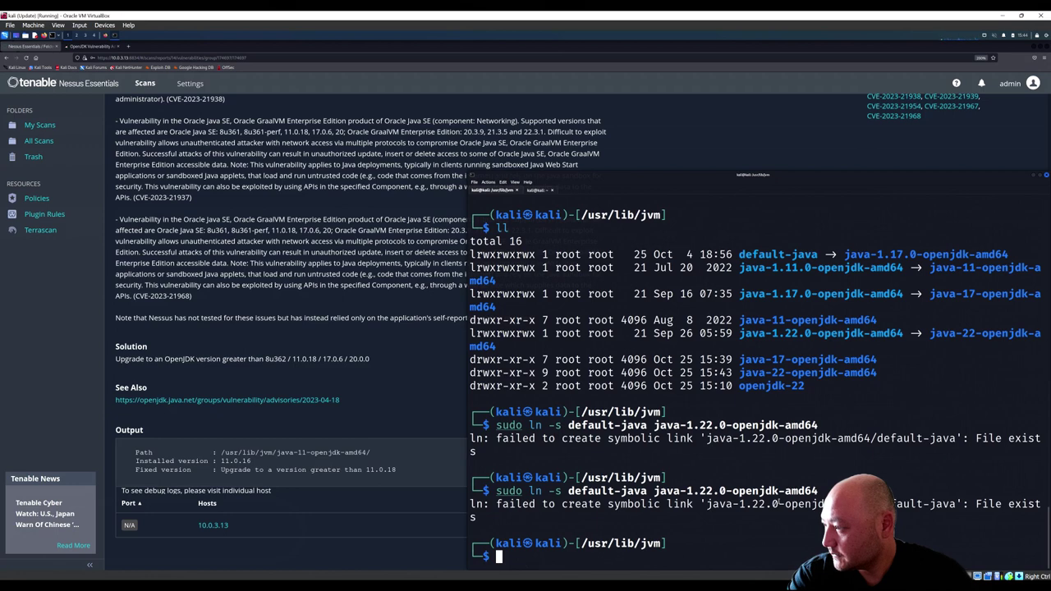
Step: List /usr/lib/jvm with ll to check the java-1.22.0 link
type("ll")
key("Return")
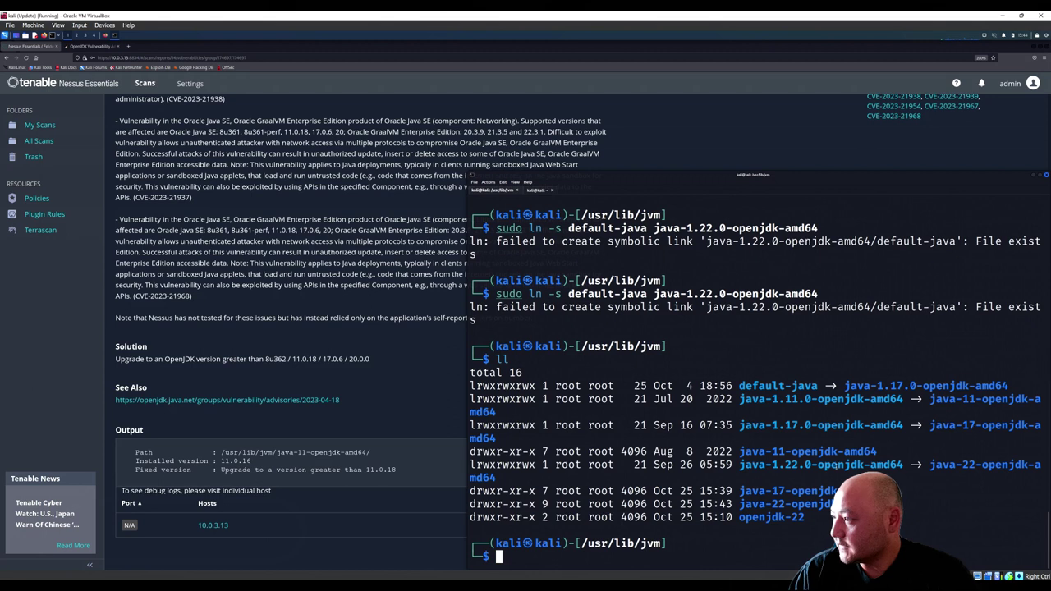
left_click_drag(745, 465, 997, 464)
left_click(761, 386)
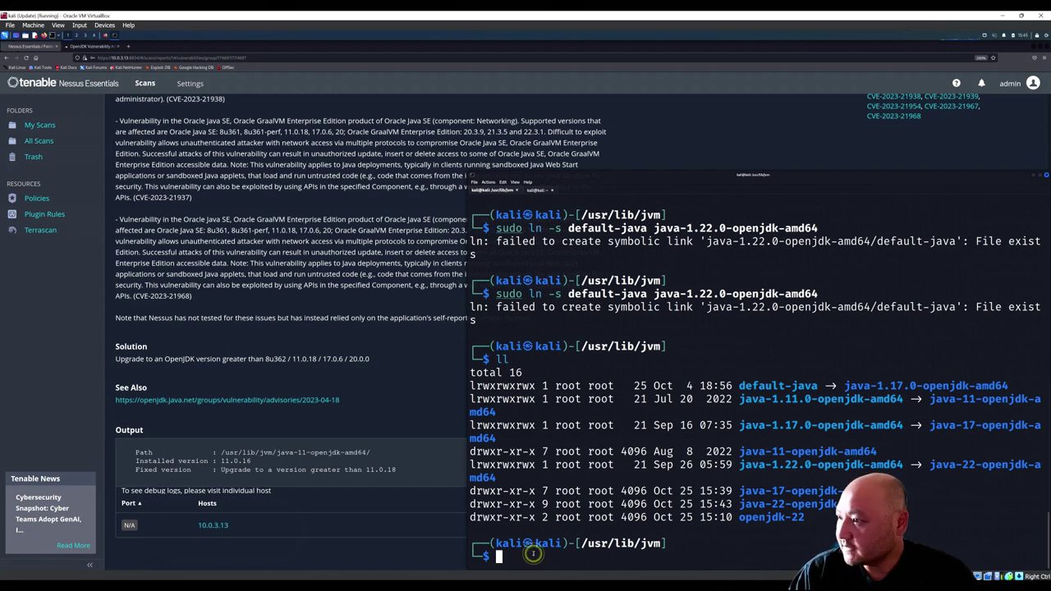
Step: Abandon an rm on default-java and list the /usr/lib/jvm contents instead
type("rm")
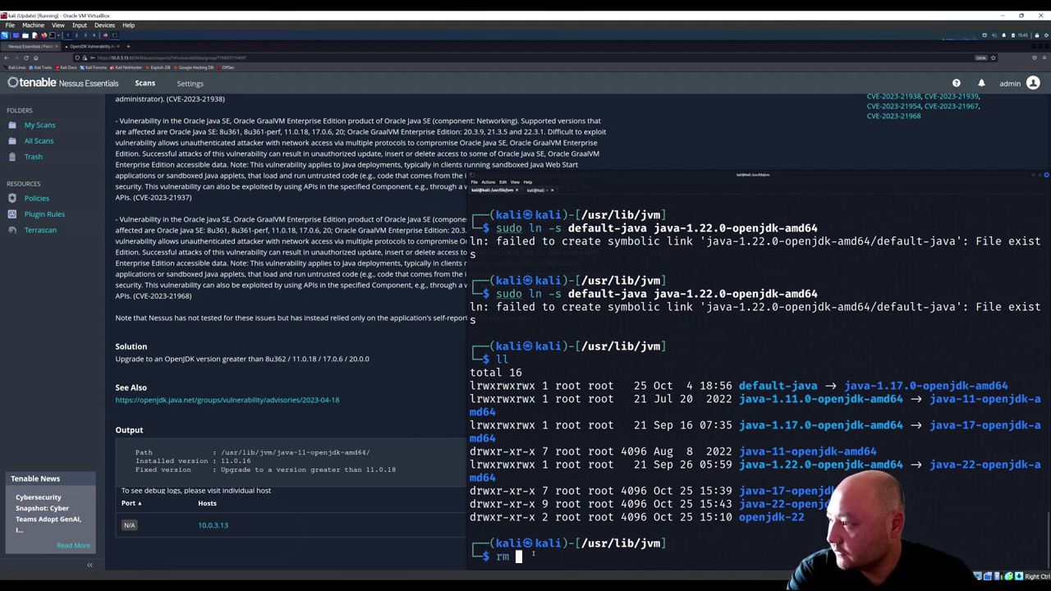
type(" de")
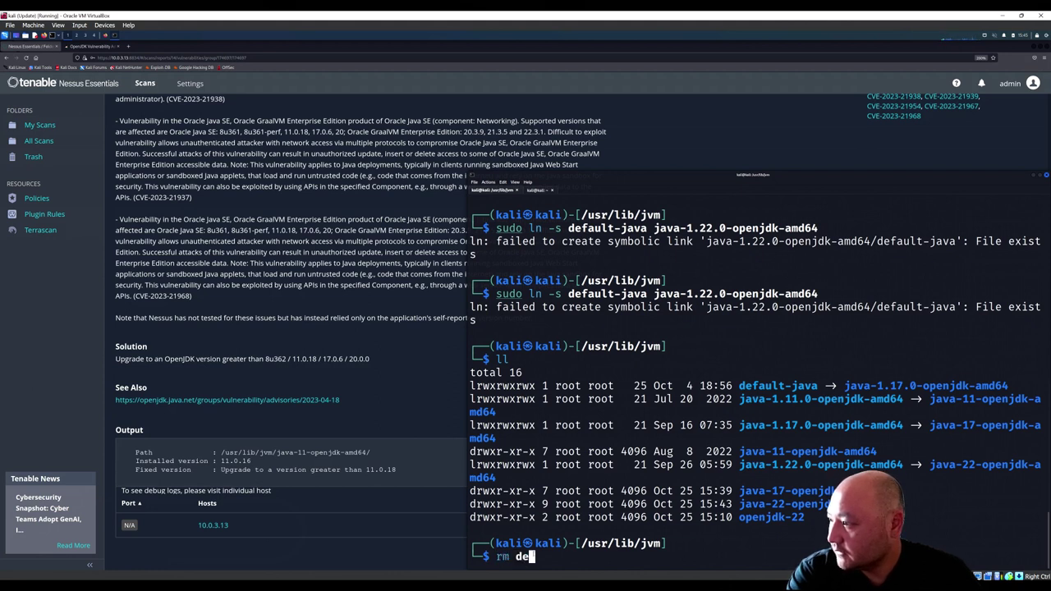
key("Tab")
key("BackSpace")
key("BackSpace")
key("BackSpace")
key("BackSpace")
key("BackSpace")
key("BackSpace")
key("BackSpace")
key("BackSpace")
key("BackSpace")
key("BackSpace")
key("BackSpace")
key("BackSpace")
key("BackSpace")
key("BackSpace")
key("BackSpace")
key("BackSpace")
type("ls")
key("Return")
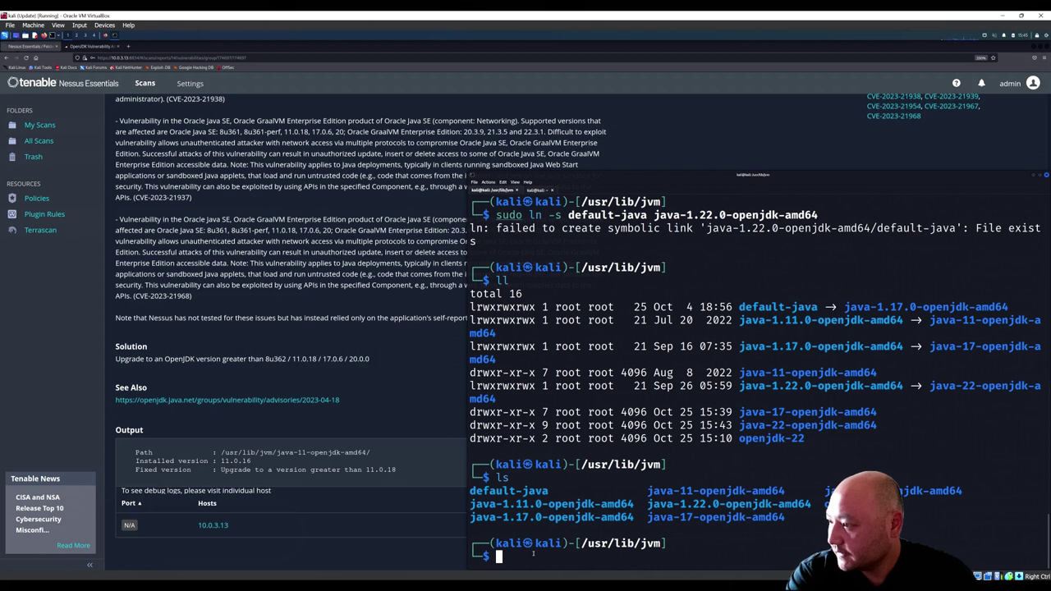
Step: Delete the java-1.11.0-openjdk-amd64 link with rm, then sudo rm, and list the folder
type("rm ")
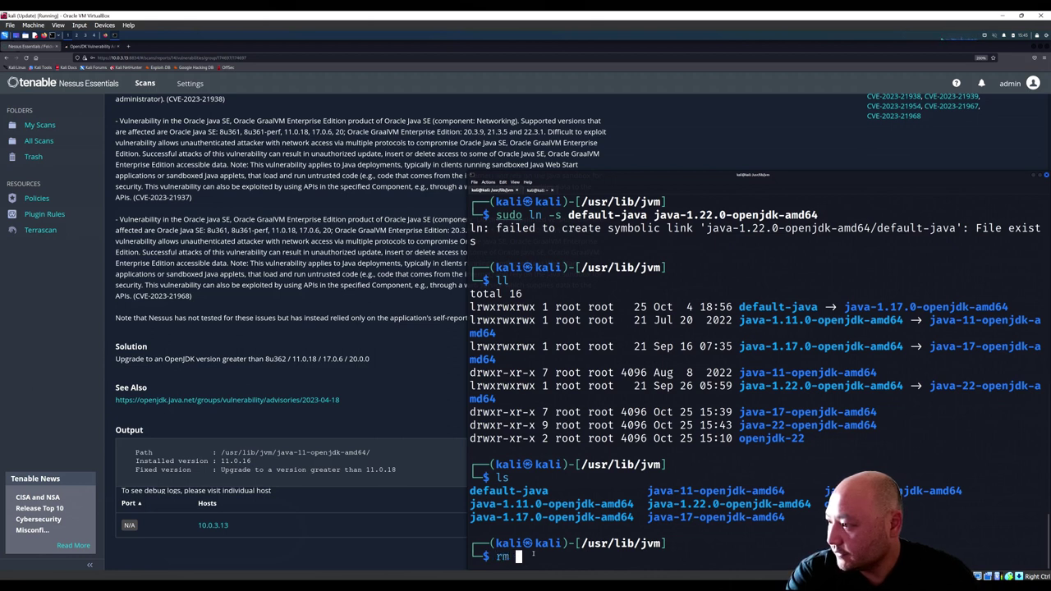
type("java-1.1")
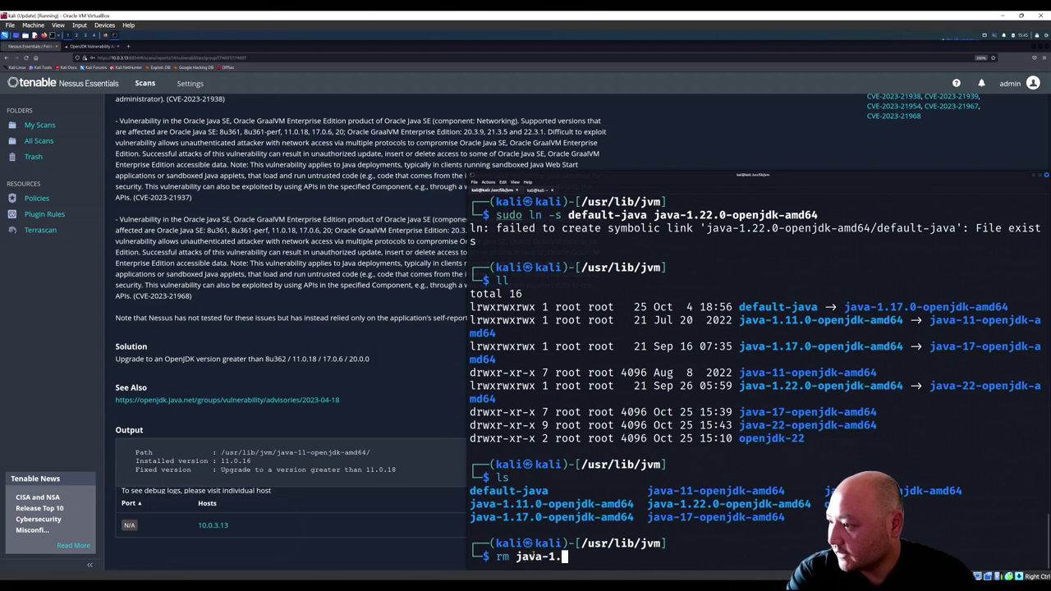
key("Tab")
type("1")
key("Tab")
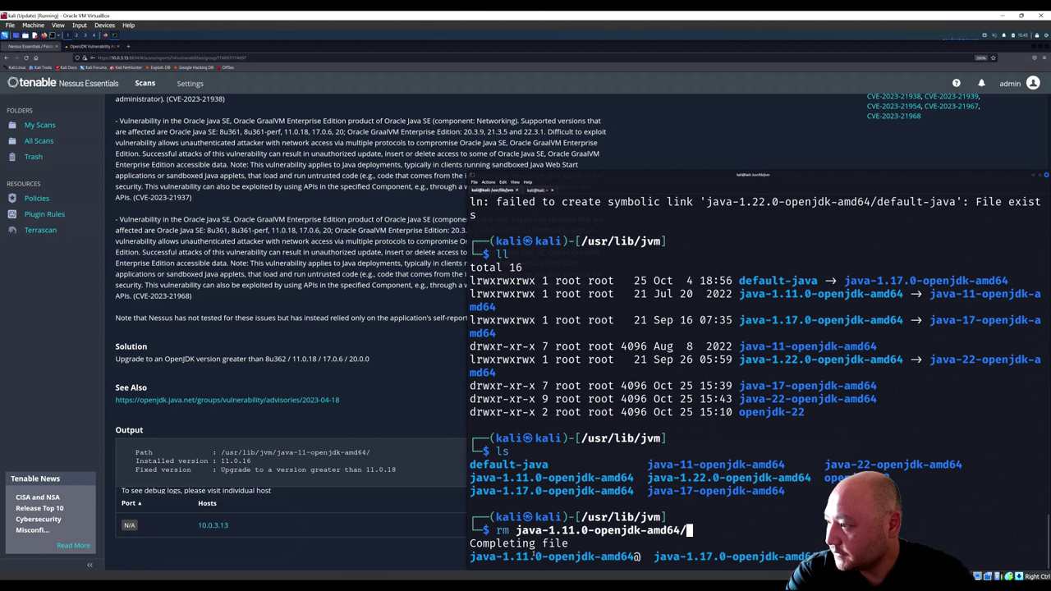
key("Return")
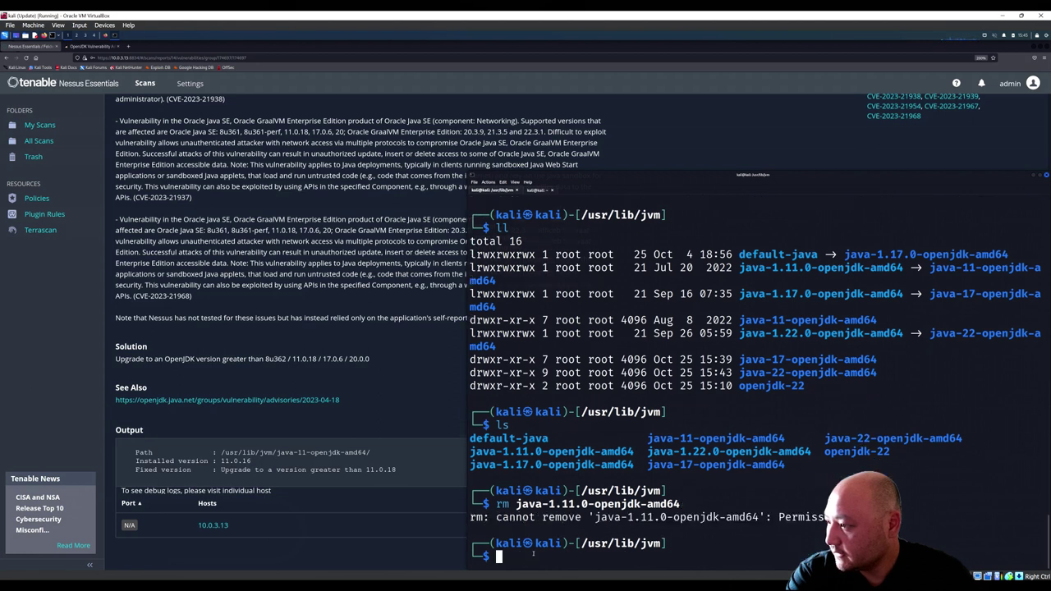
key("Up")
key("Home")
type("sudo")
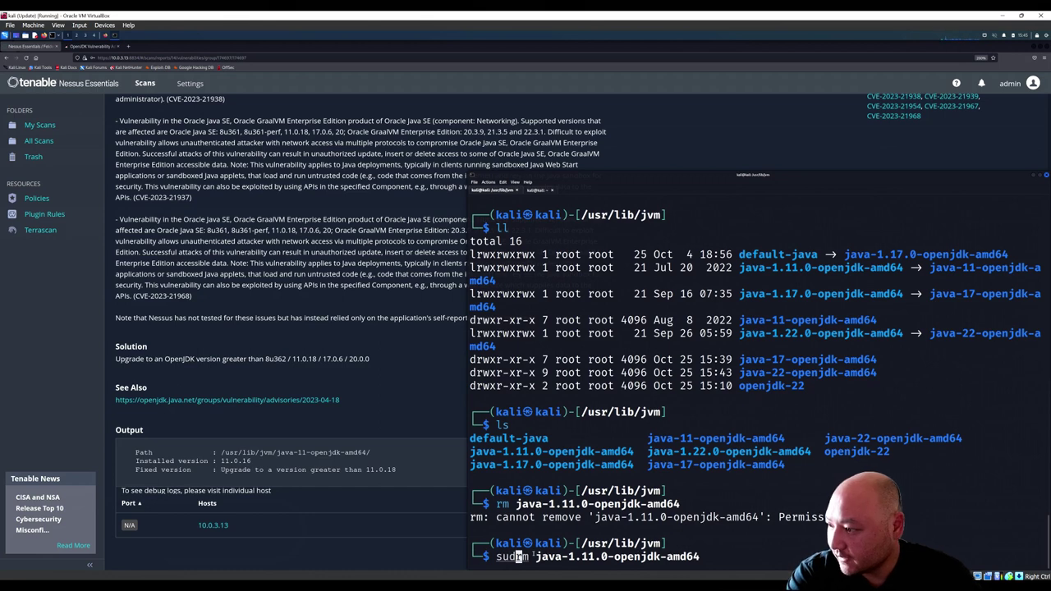
key("Return")
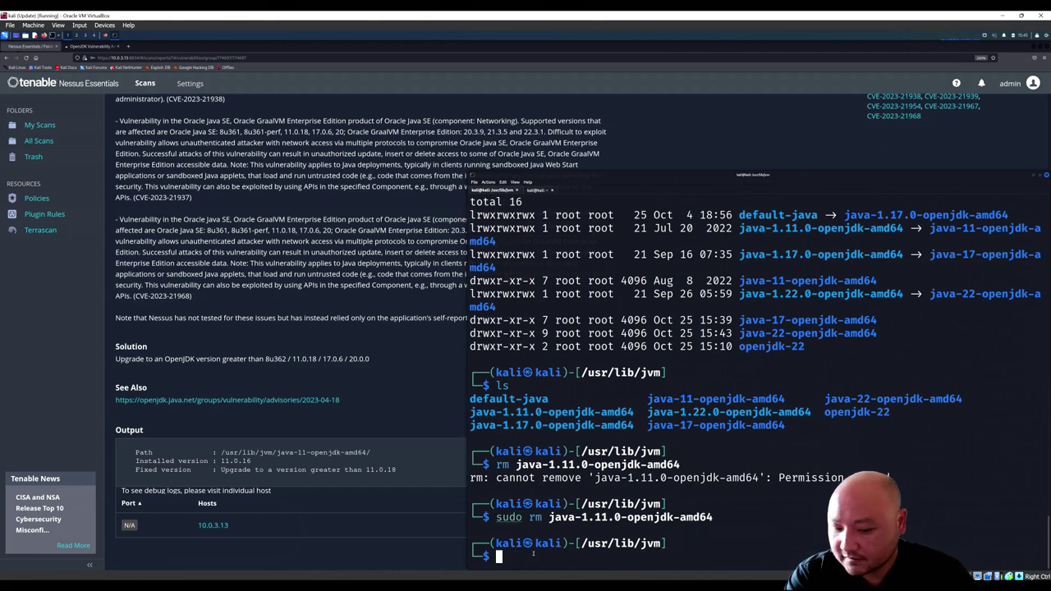
type("lls")
key("Return")
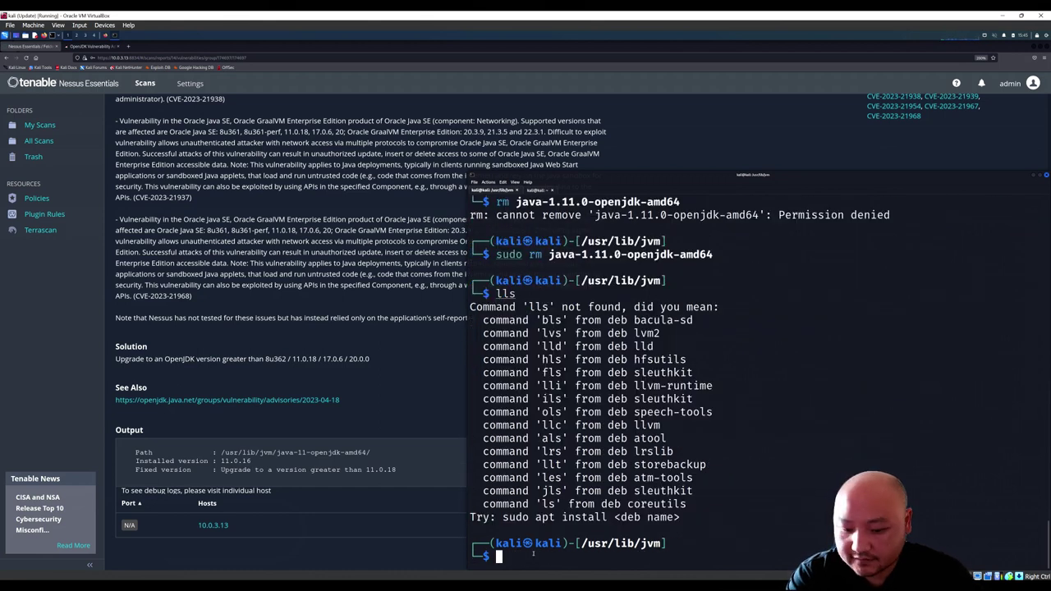
type("ls")
key("Return")
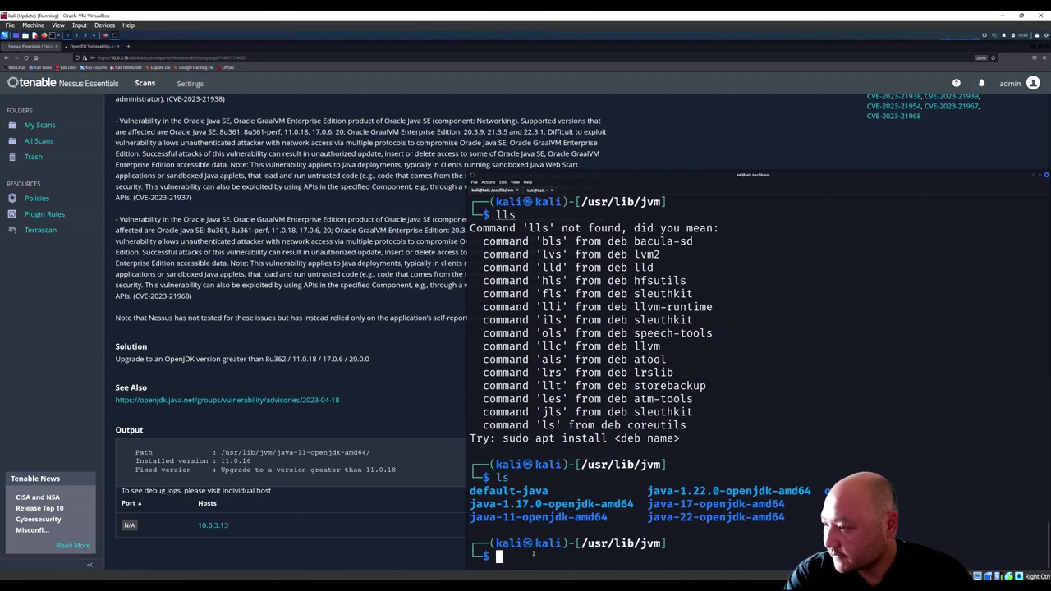
Step: Try rm and sudo rm on java-11-openjdk-amd64, which fail with 'Is a directory'
type("rm java-11")
key("Tab")
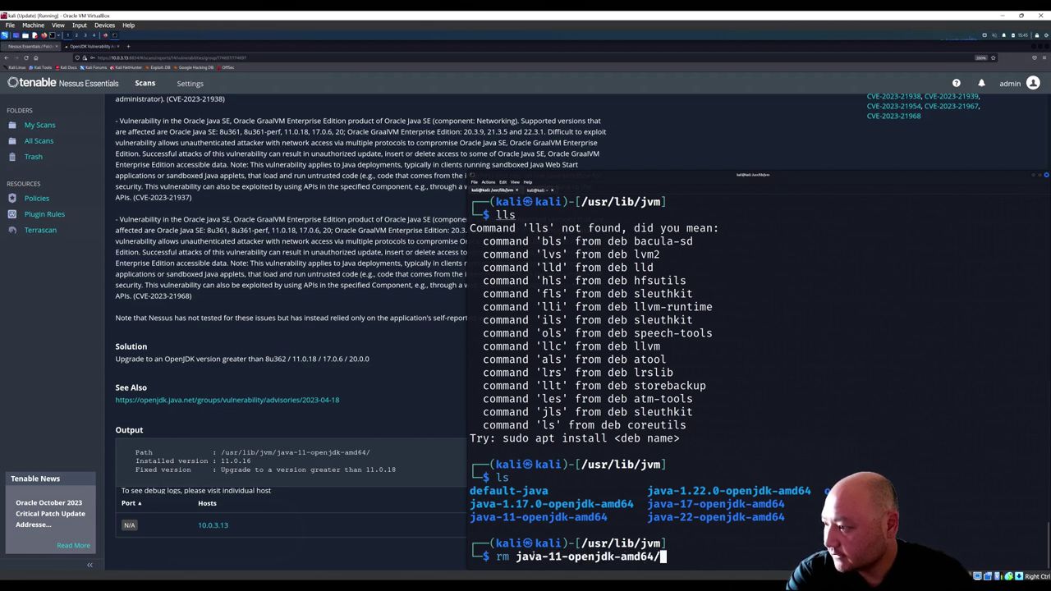
key("Return")
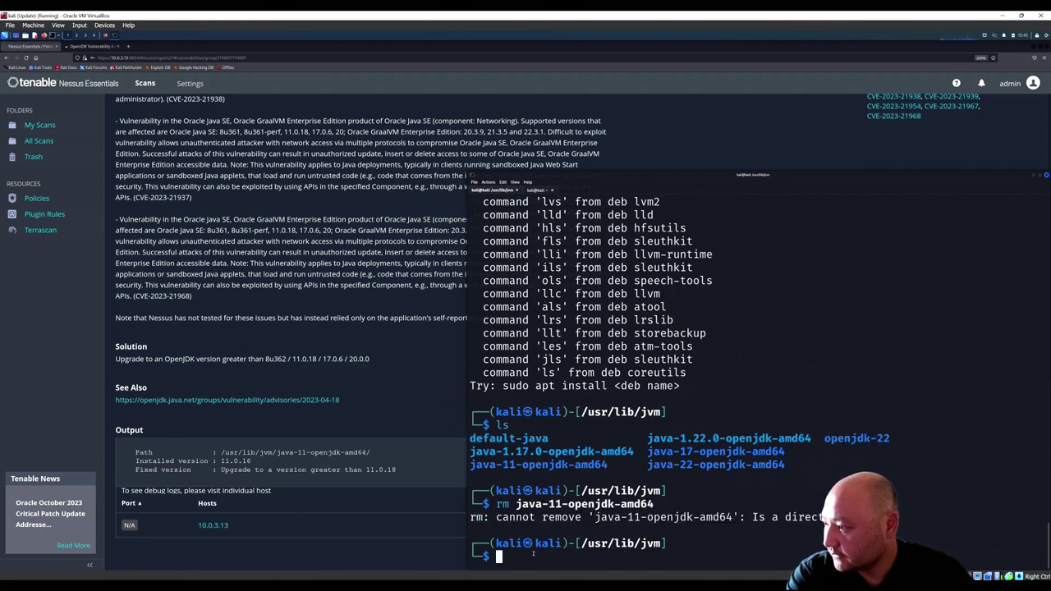
key("Up")
key("Home")
type("sudo")
key("Return")
type("ls")
key("Return")
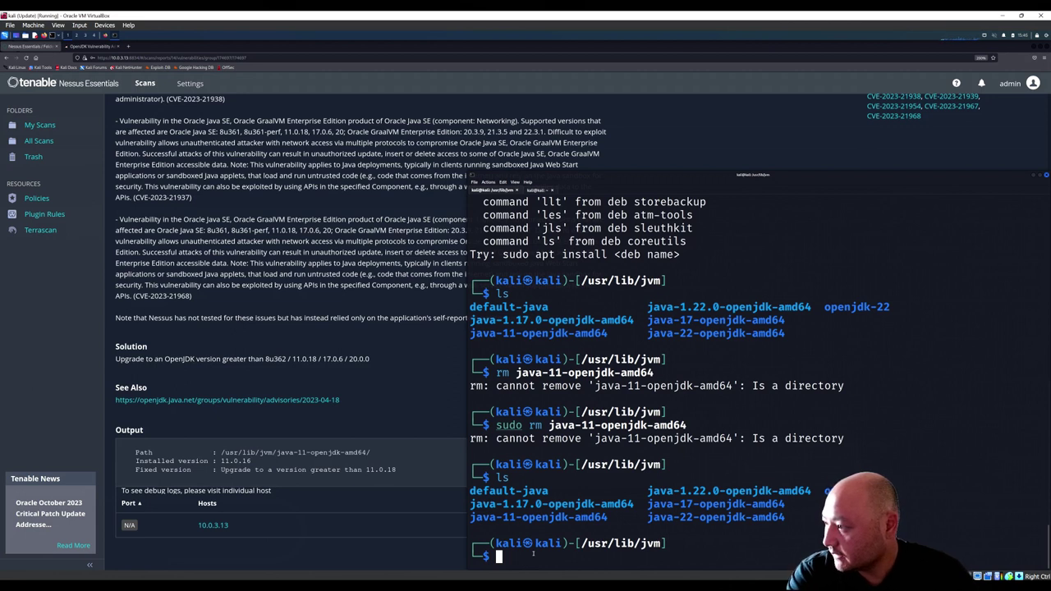
Step: Retry rm and sudo rm on the java-11-openjdk-amd64 folder, list again, and recall the sudo rm command
type("rm ")
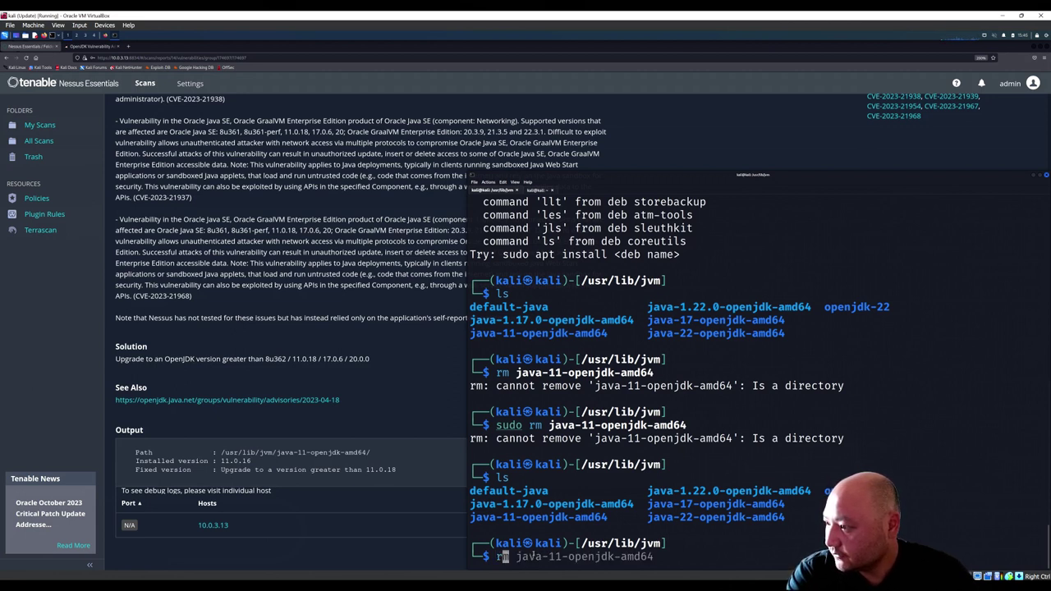
type("java-")
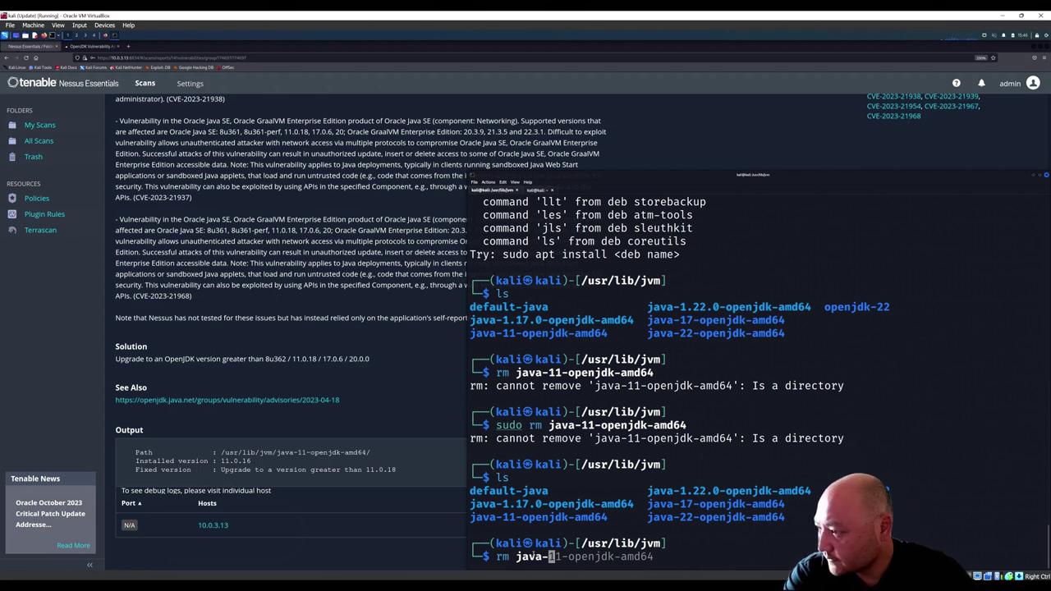
key("BackSpace")
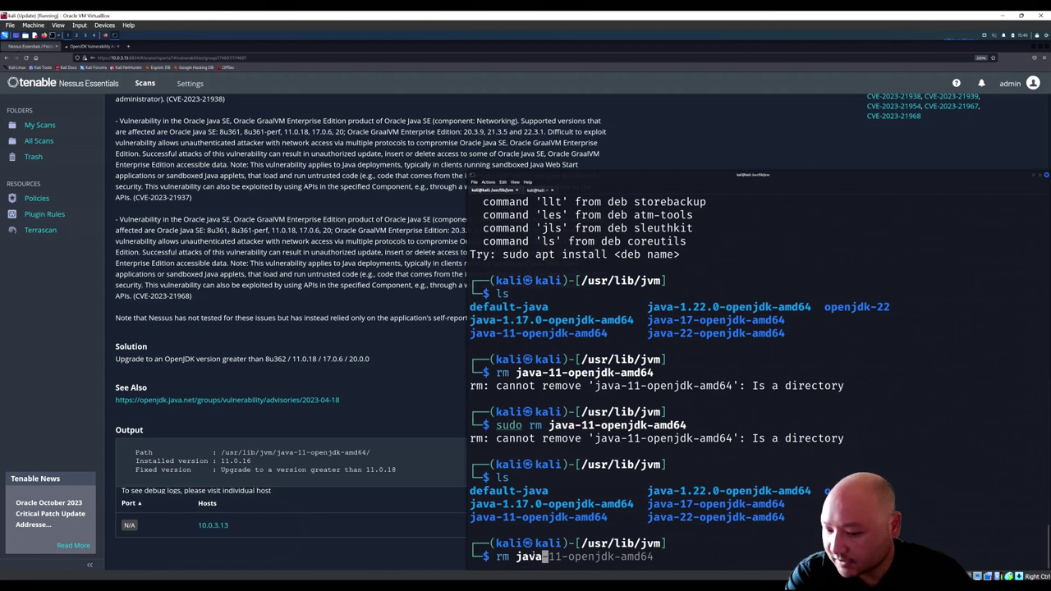
type("-11")
key("Tab")
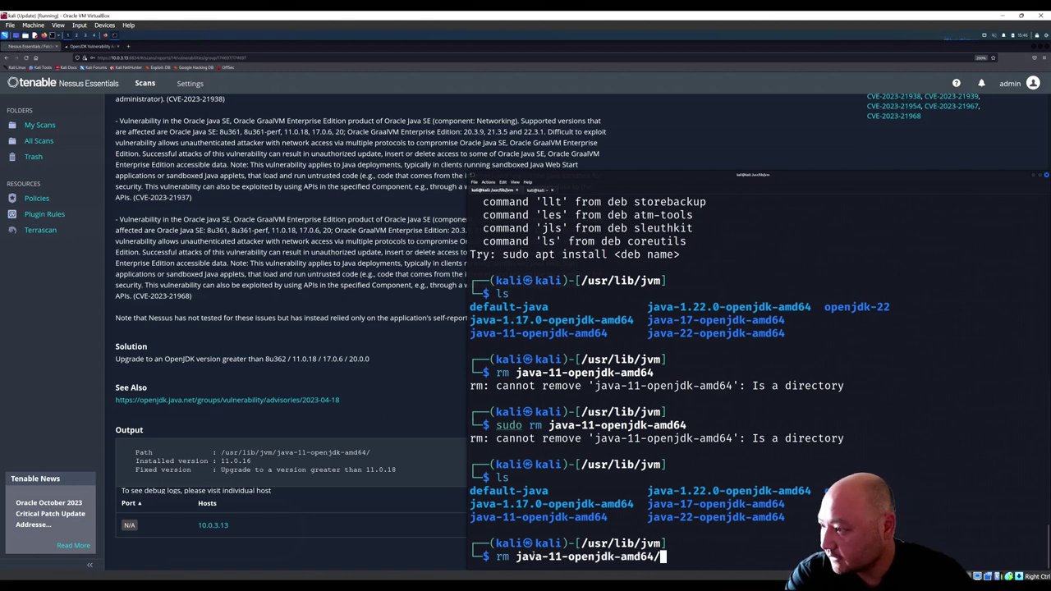
key("Return")
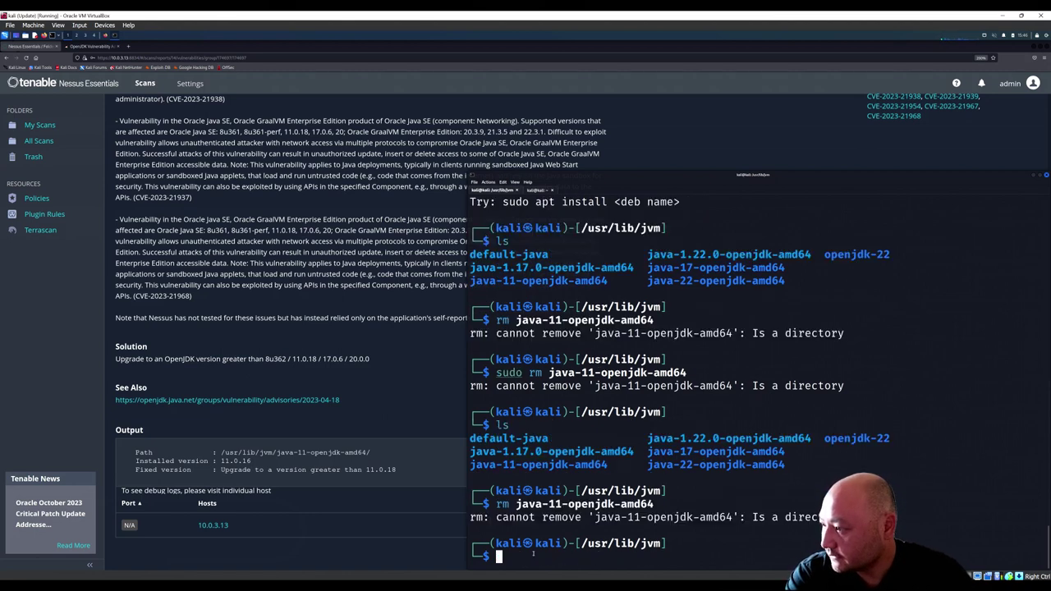
key("Up")
key("Home")
type("sudo")
key("Return")
type("ls")
key("Return")
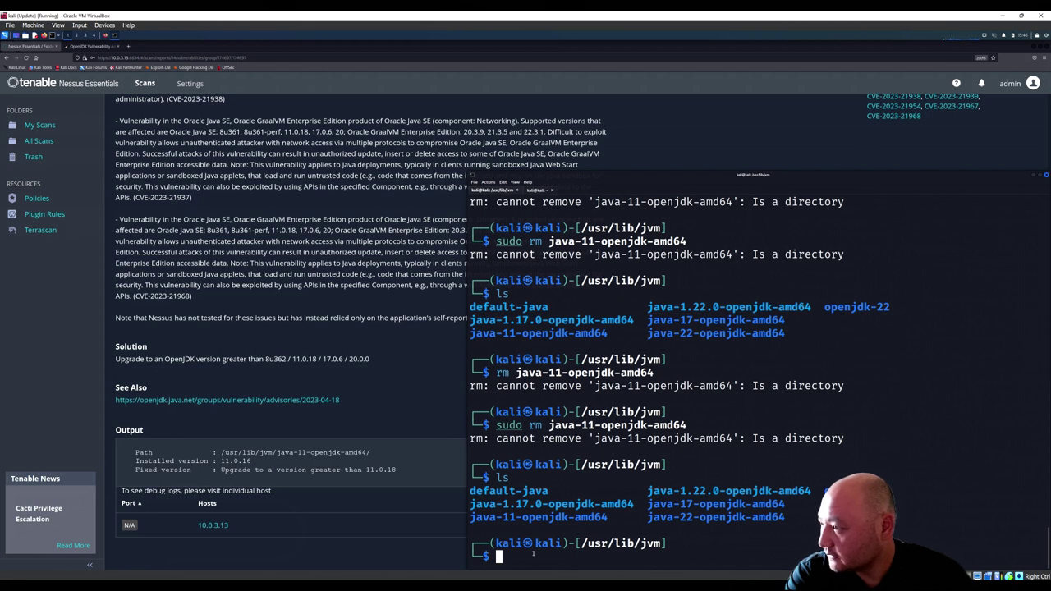
key("Up")
key("Up")
key("Up")
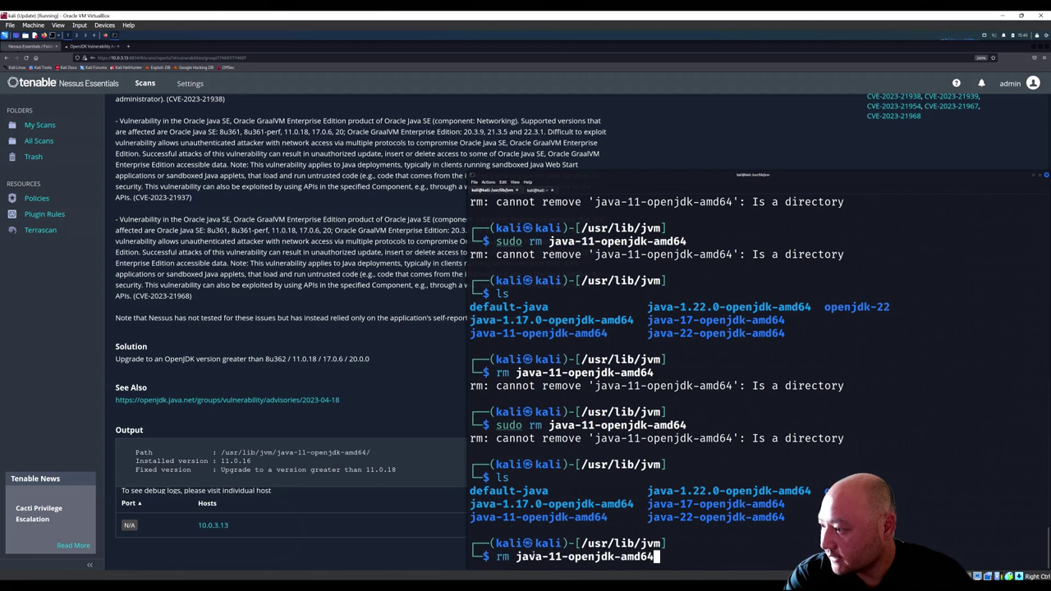
key("Down")
key("Left")
key("Left")
key("Left")
key("Left")
key("Left")
key("Left")
key("Left")
key("Left")
key("Left")
key("Left")
key("Left")
key("Left")
key("Left")
key("Left")
key("Left")
key("Left")
key("Left")
key("Left")
key("Left")
key("Left")
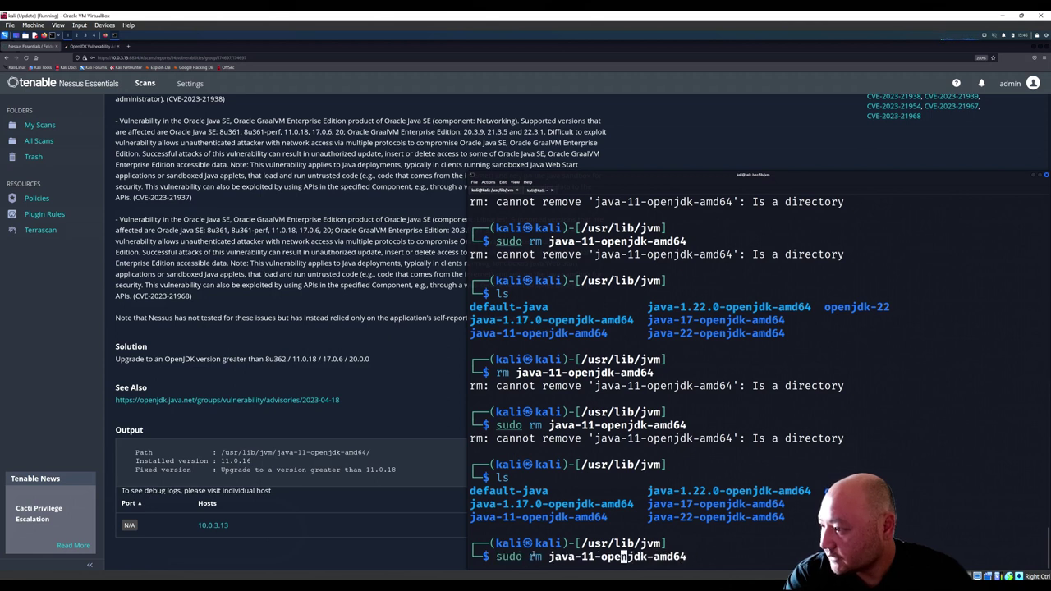
key("Right")
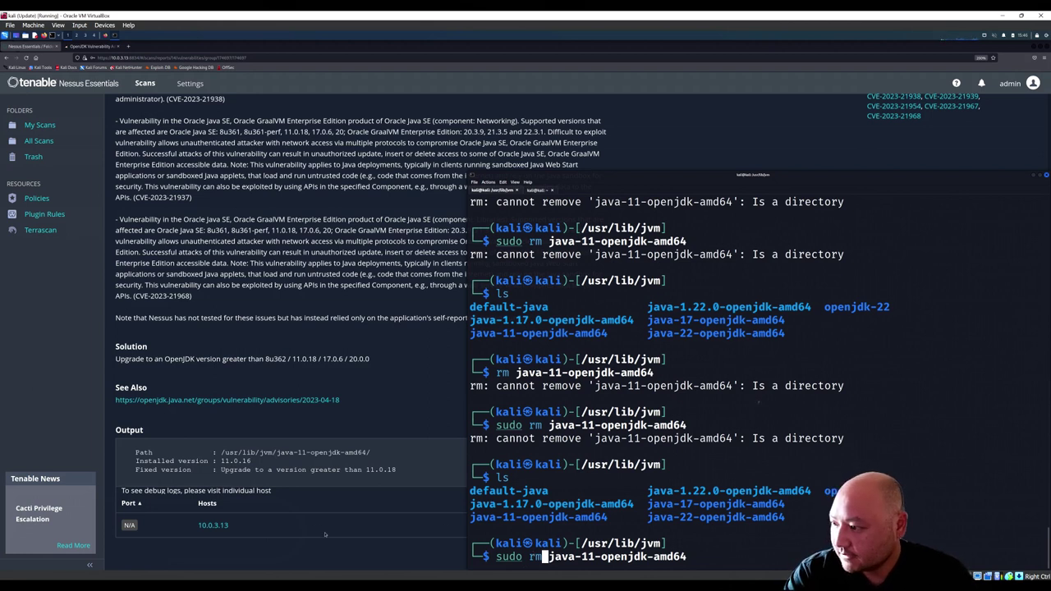
Step: Try sudo rmdir, then rmdir -r, on java-11-openjdk-amd64 and list the folder
type("dir")
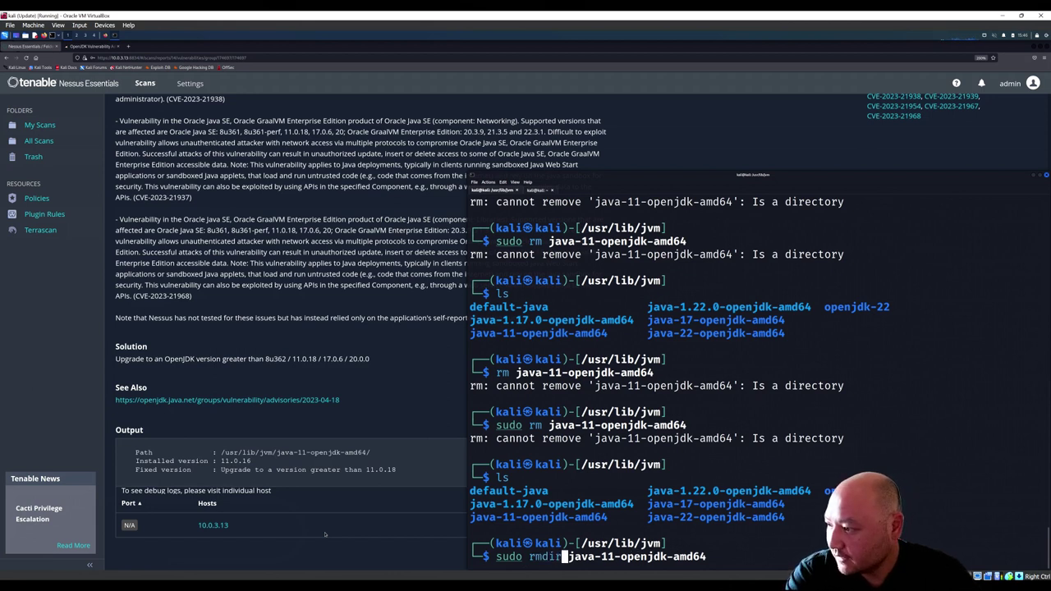
key("Return")
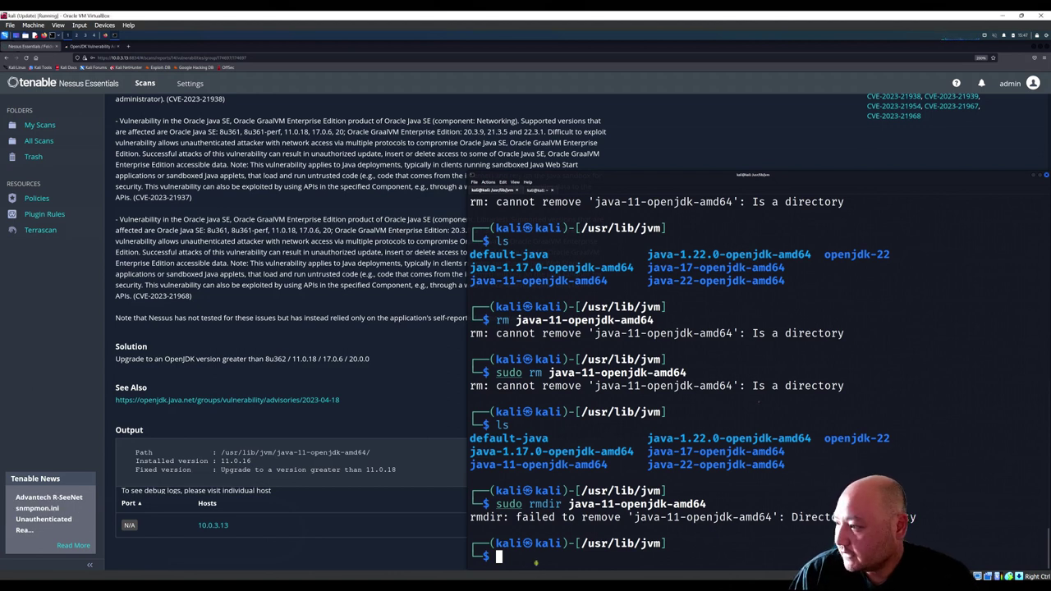
key("Up")
key("Left")
key("Left")
key("Left")
key("Left")
key("Left")
key("Left")
key("Left")
key("Left")
key("Left")
key("Left")
key("Left")
key("Left")
key("Left")
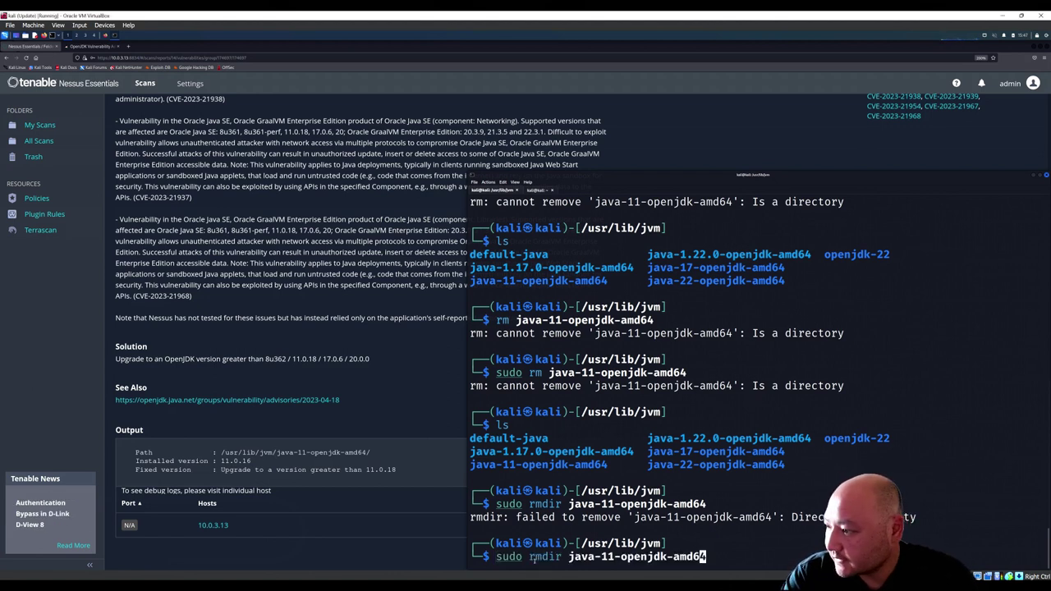
key("Left")
key("Left")
key("Left")
key("Left")
key("Left")
key("Left")
key("Left")
key("Left")
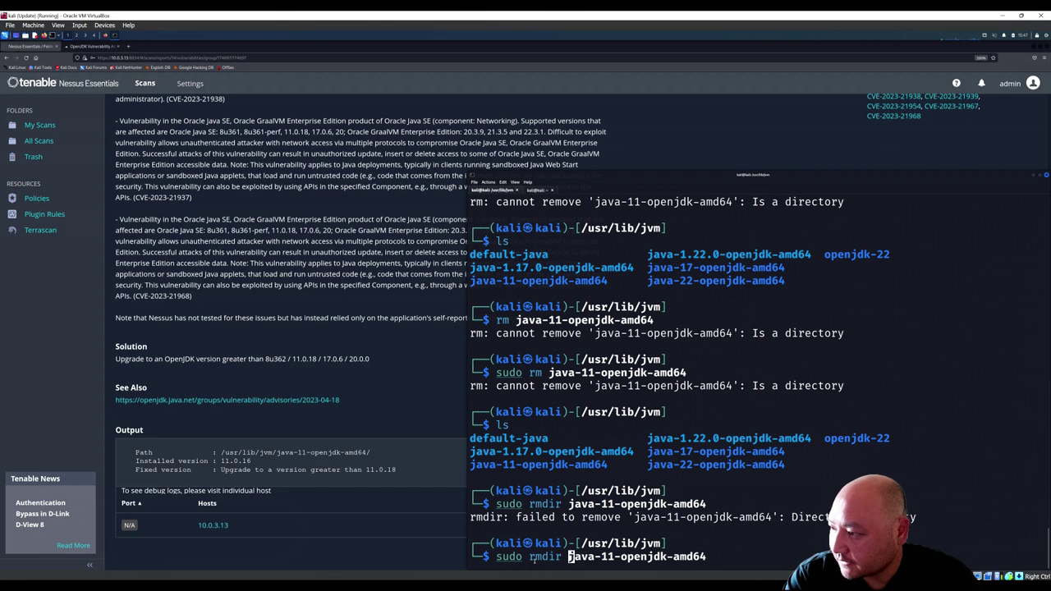
type("-r")
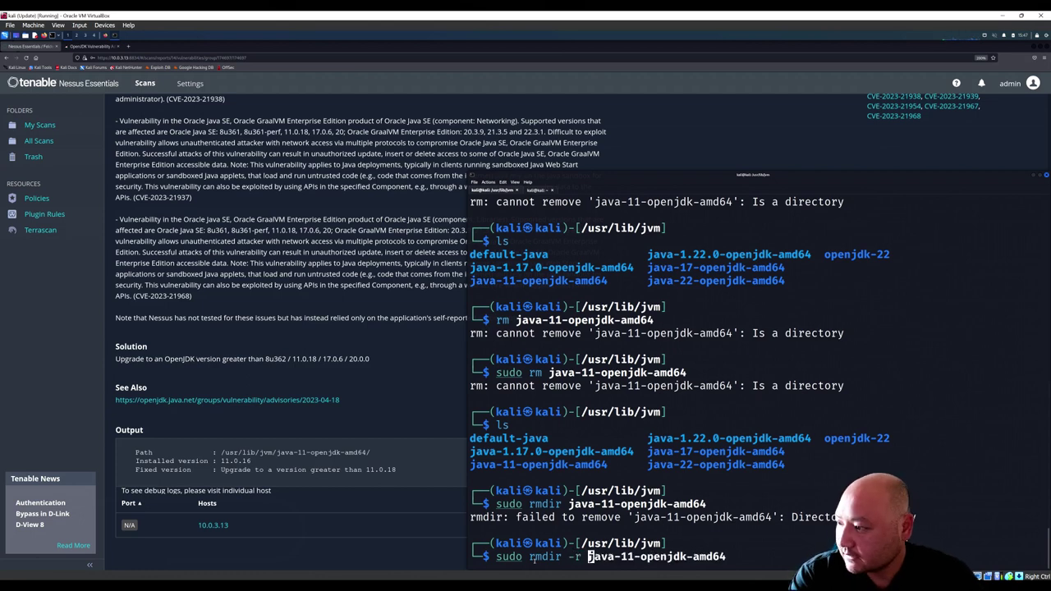
key("Return")
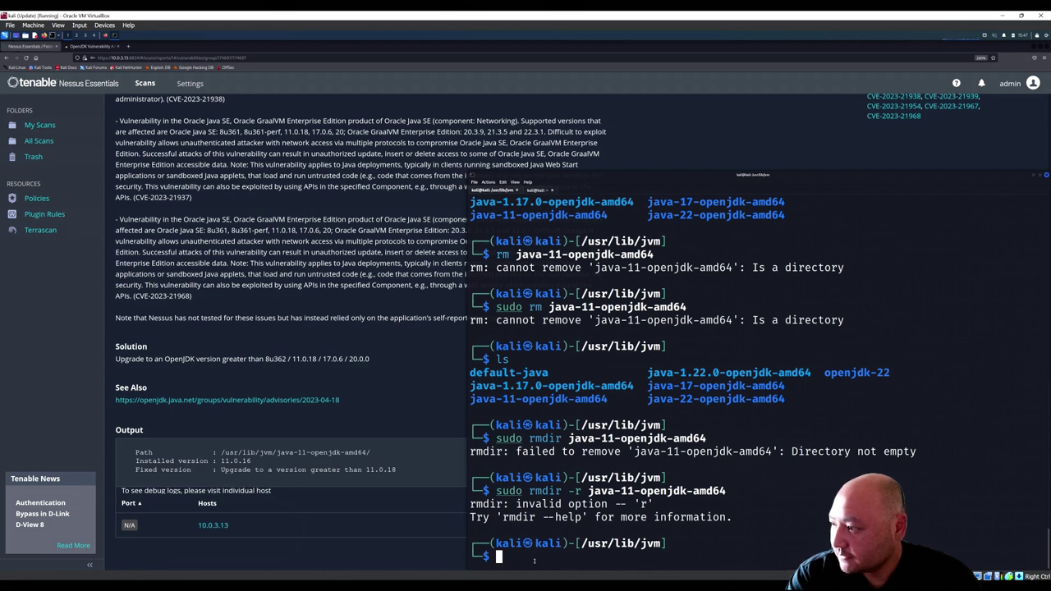
type("ls")
key("Return")
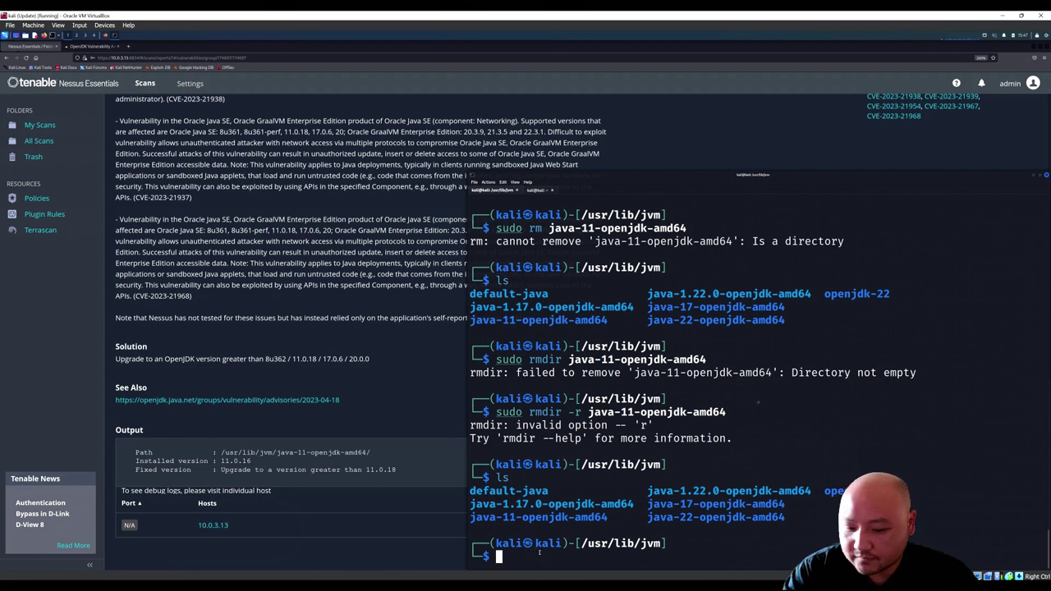
Step: Delete java-11-openjdk-amd64 with sudo rm -r and confirm with ls that it is gone
key("Up")
key("Up")
key("Left")
key("Left")
key("Left")
key("Left")
key("Left")
key("Left")
key("Left")
key("Left")
key("Left")
key("Left")
key("Left")
key("Left")
key("Left")
key("Left")
key("Left")
key("Left")
key("Left")
key("Left")
key("Left")
key("Left")
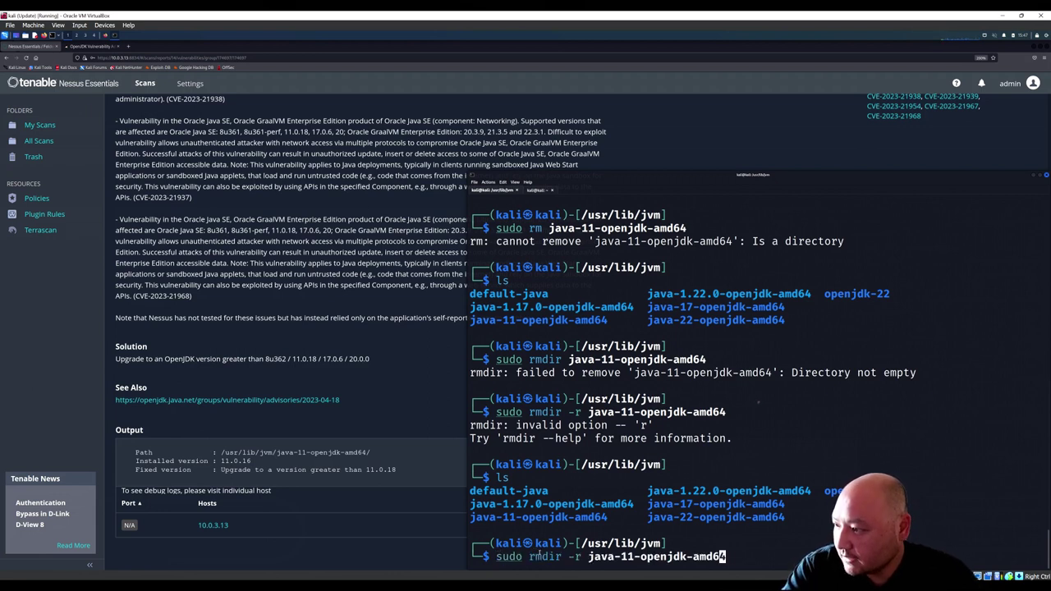
key("Left")
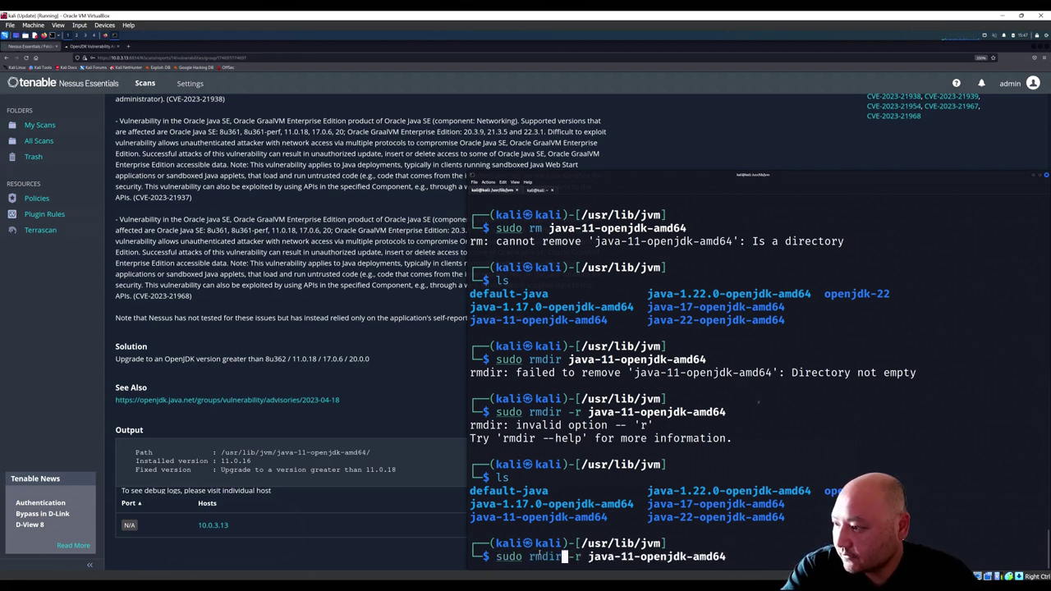
key("BackSpace")
key("BackSpace")
key("BackSpace")
key("Right")
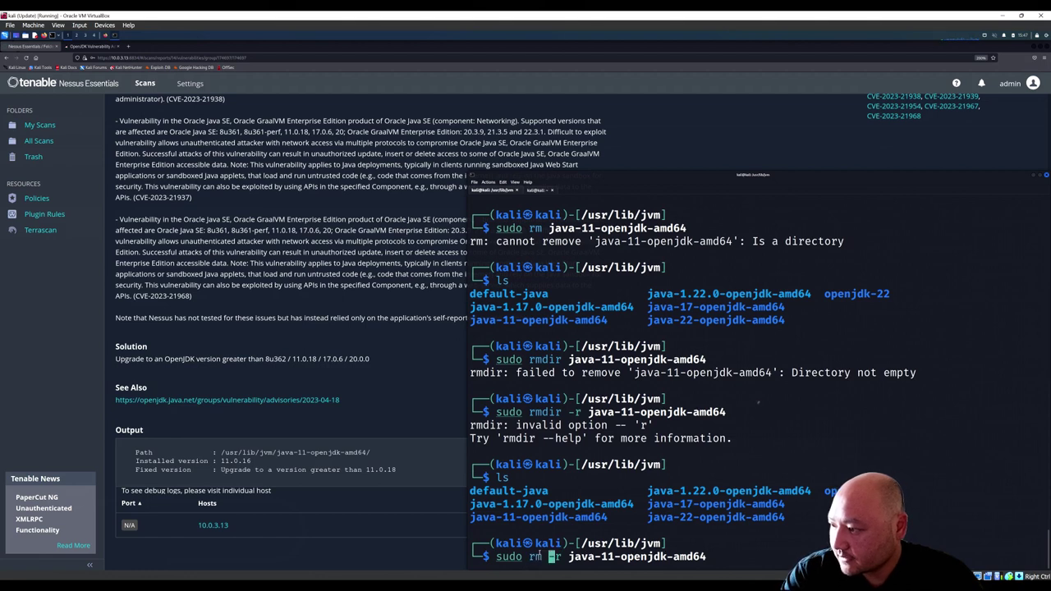
key("Return")
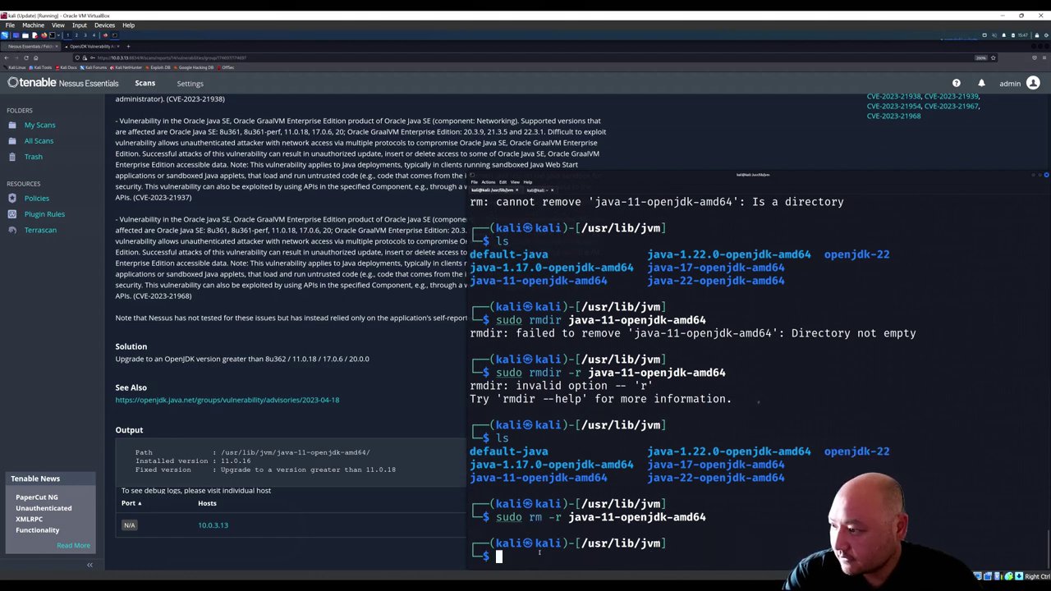
type("ls")
key("Return")
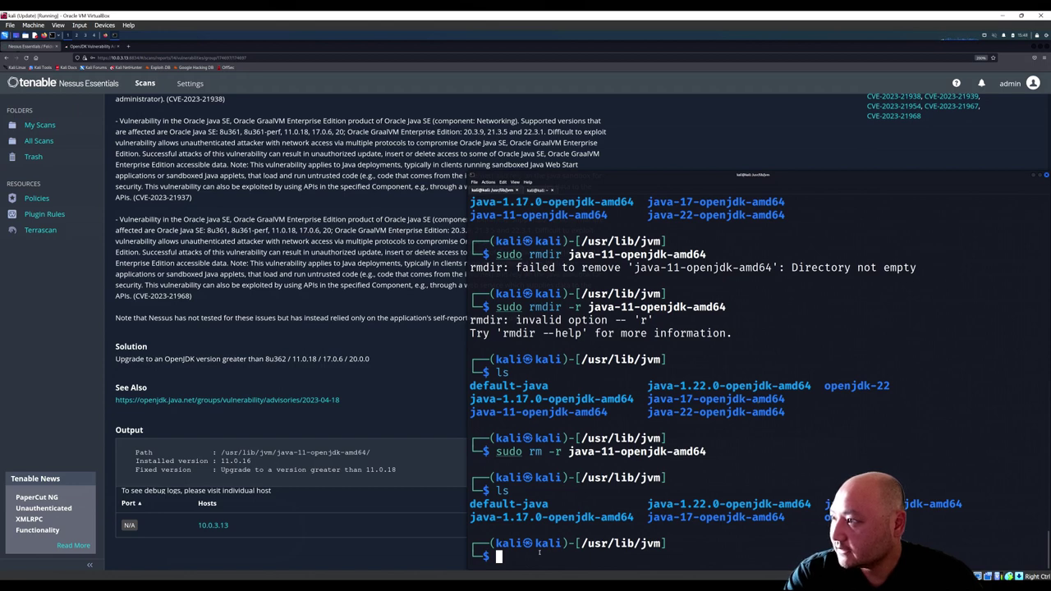
Step: Rerun 'sudo apt update && sudo apt upgrade -y' from history to fetch kali-rolling packages
scroll(565, 512, "up", 5)
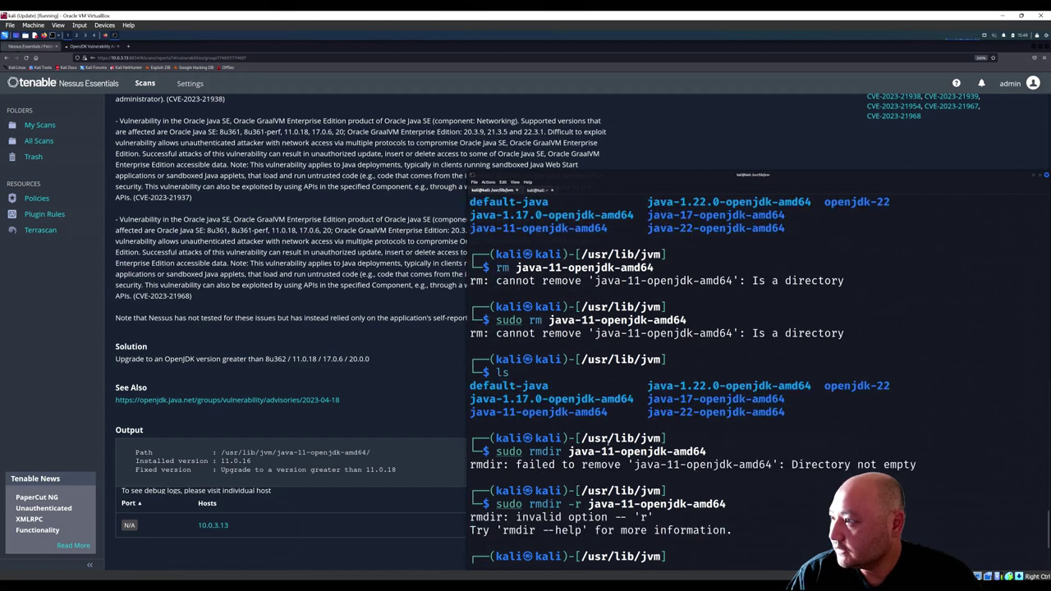
scroll(575, 451, "down", 5)
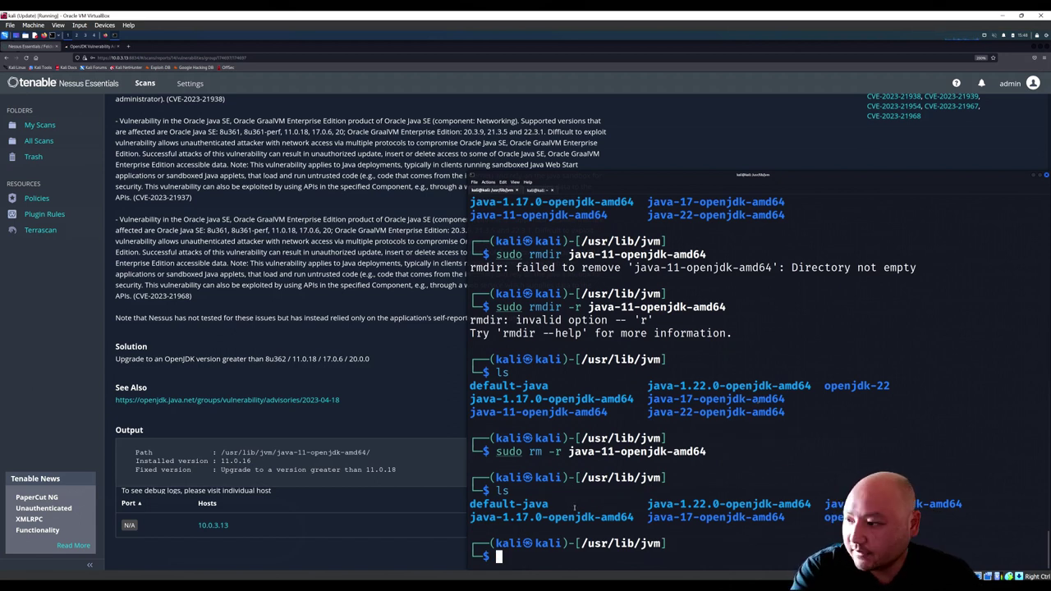
key("Up")
key("Up")
key("Up")
key("Up")
key("Up")
key("Up")
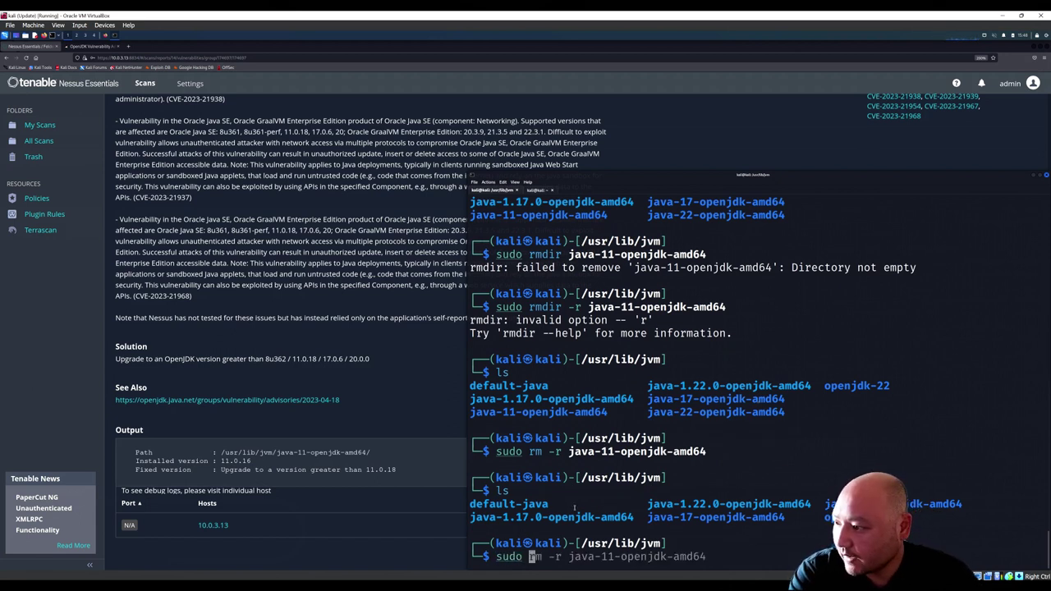
key("Right")
key("Right")
key("Right")
key("Right")
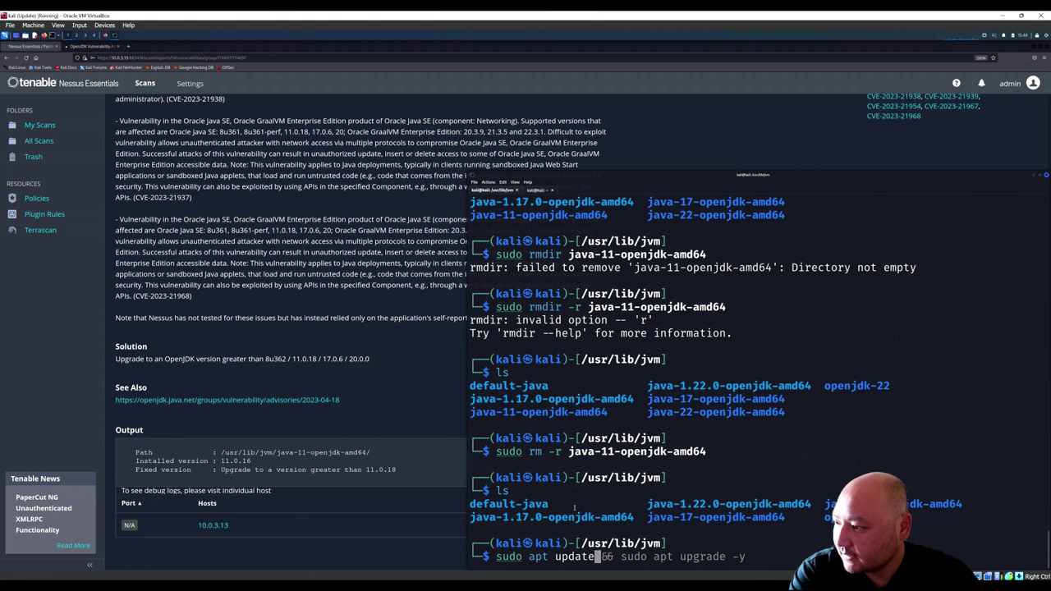
key("End")
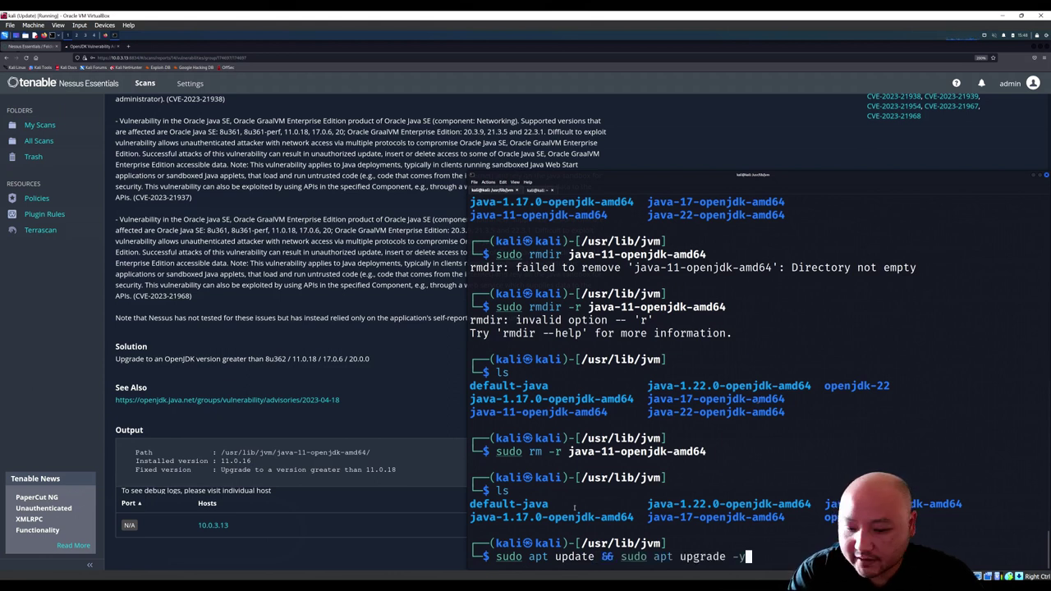
key("Return")
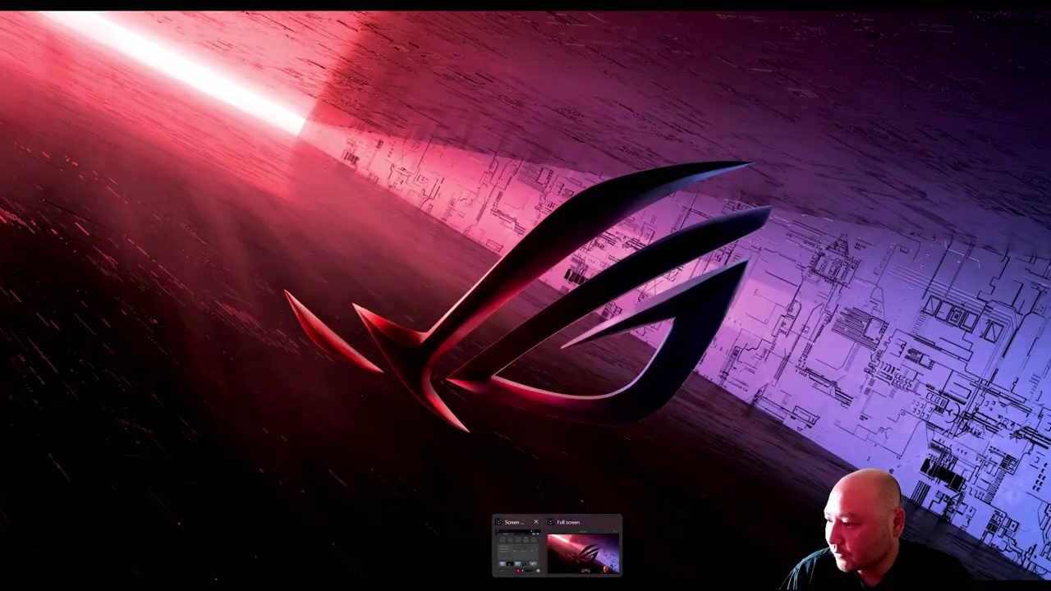
mouse_move(538, 585)
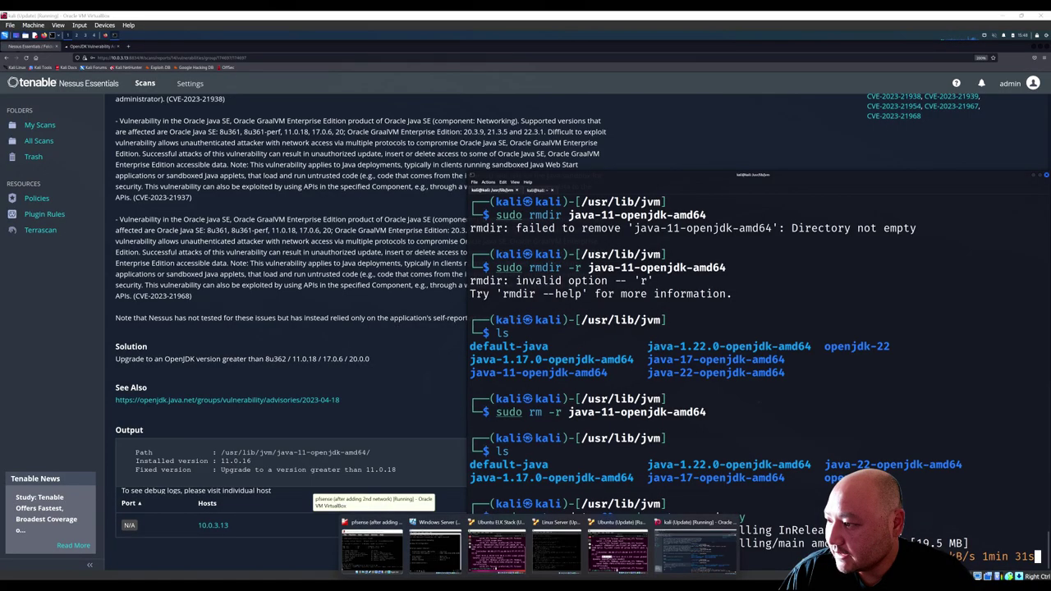
Step: Minimize Kali and Notepad, unlock the Ubuntu VM with its password, and run 'shutdown now'
left_click(1003, 15)
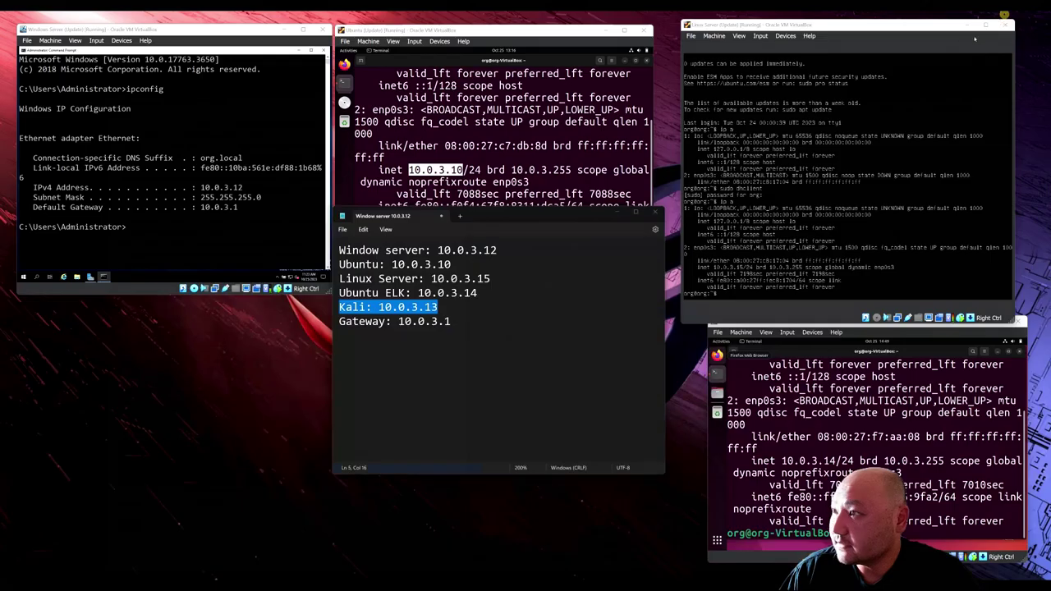
left_click(616, 211)
left_click(553, 176)
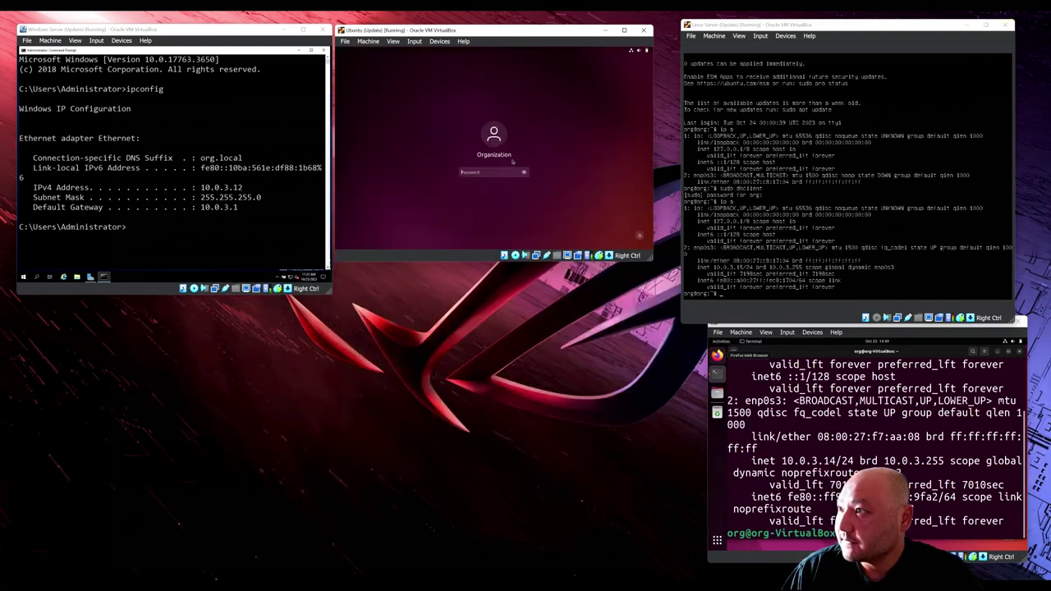
type("●●●●●●●●●●●")
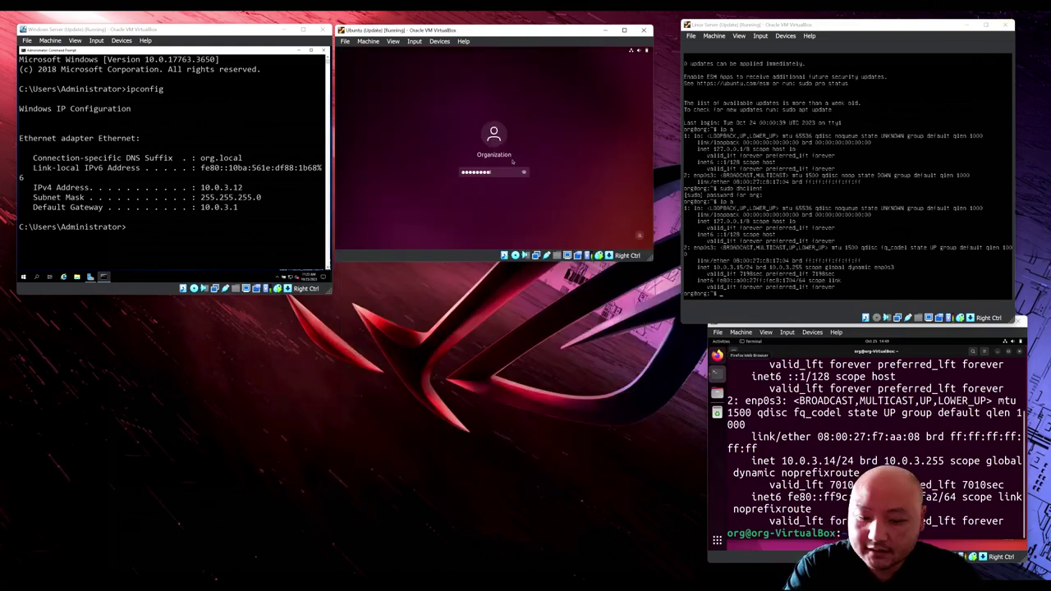
key("Return")
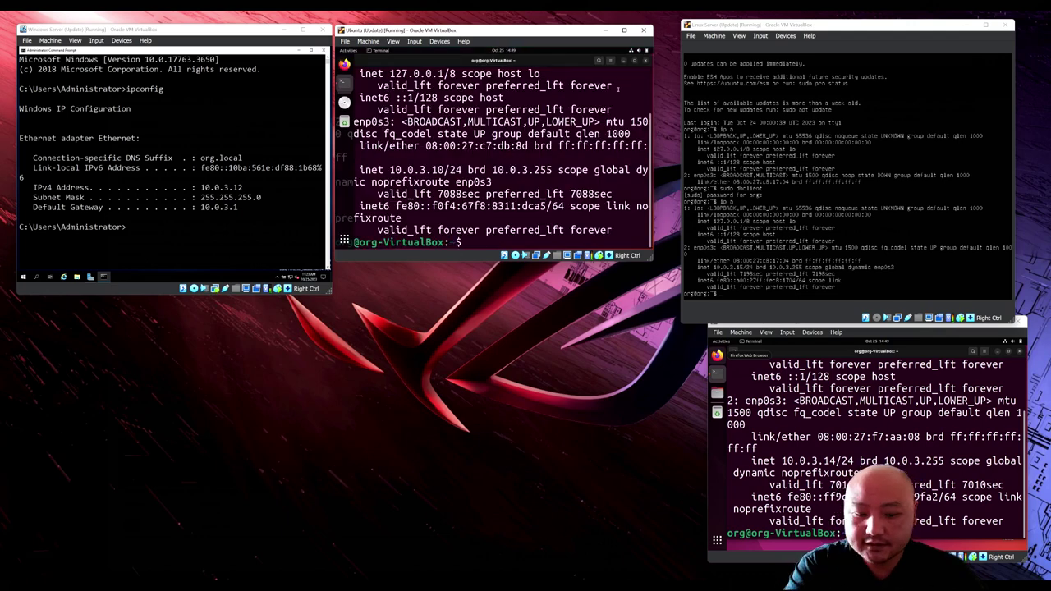
type("shutdown now")
key("Return")
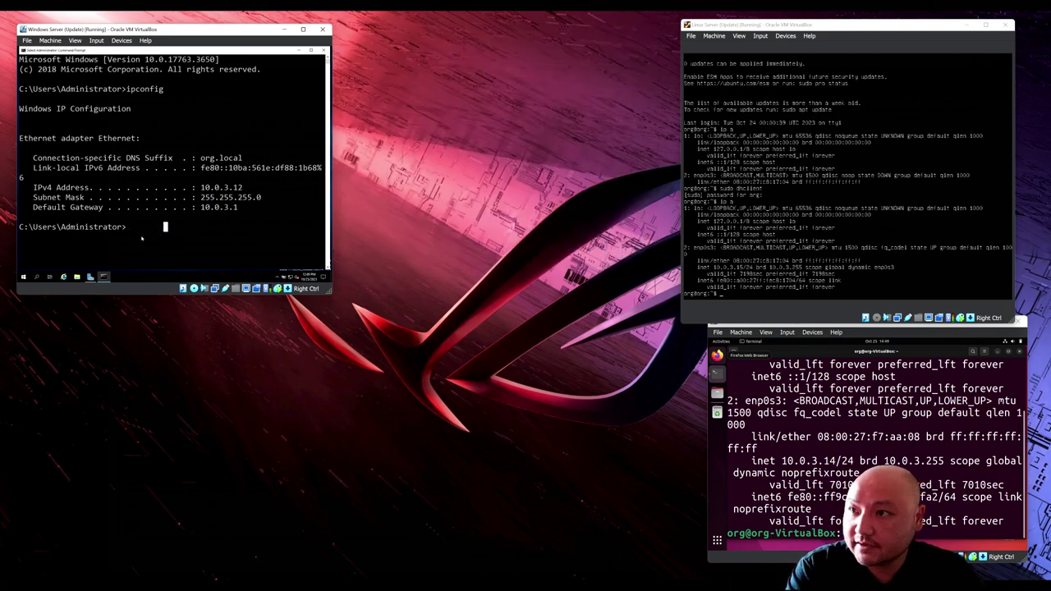
Step: Shut down Windows Server with 'shutdown -P', then Linux Server and Ubuntu ELK Stack with 'shutdown now'
type("p")
type("hutdown")
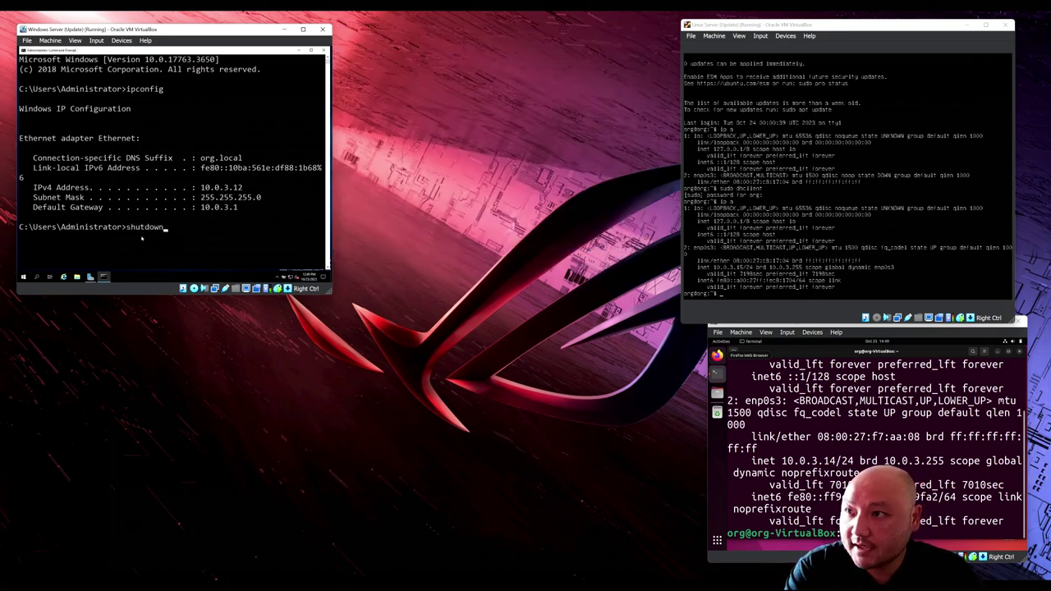
type(" -P")
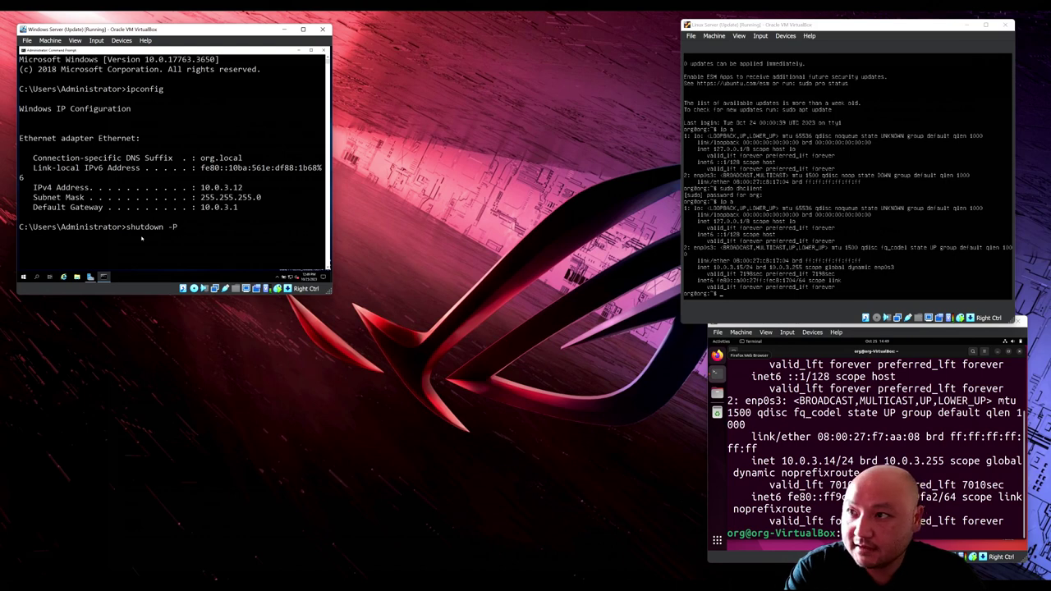
key("Return")
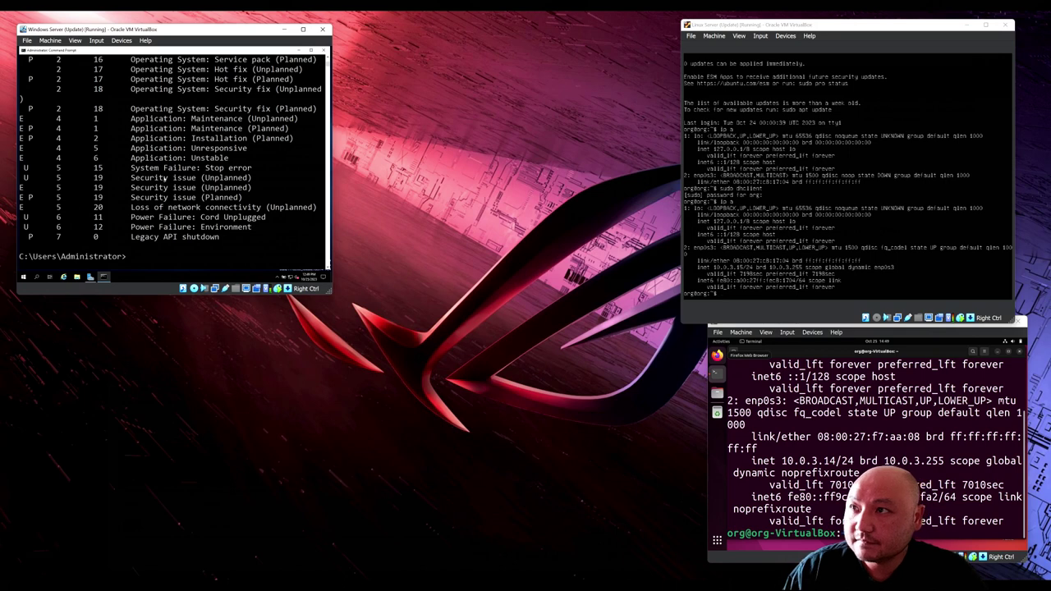
scroll(164, 178, "up", 10)
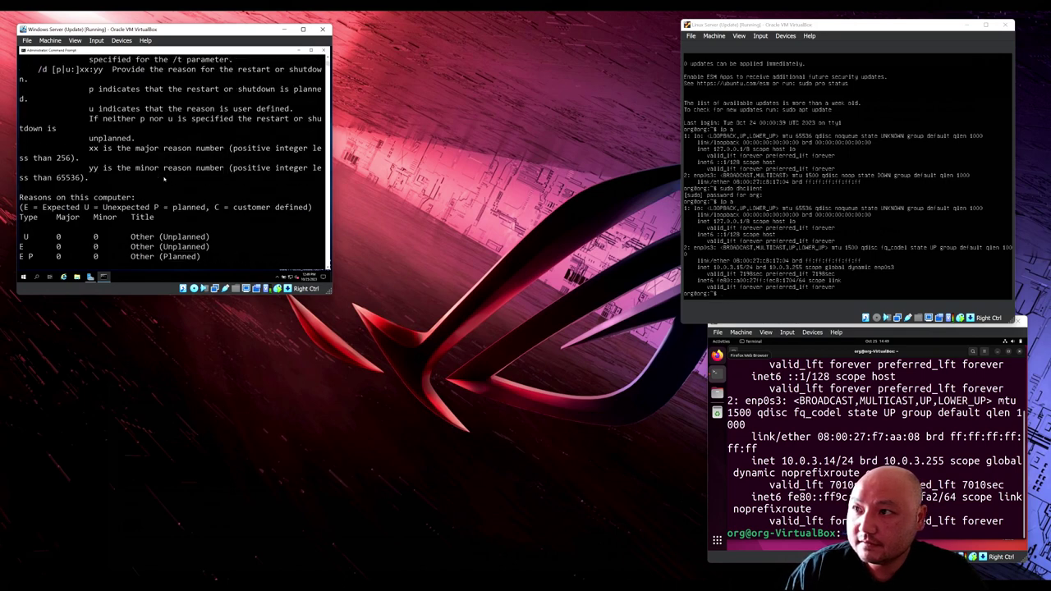
key("Up")
type("now")
key("BackSpace")
key("BackSpace")
key("BackSpace")
key("Return")
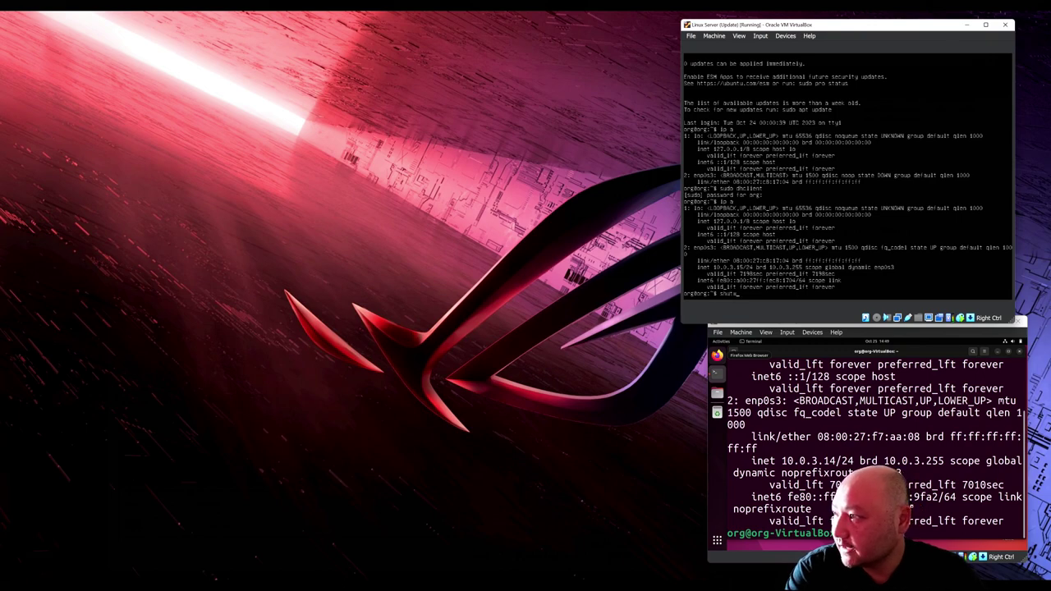
type("now")
key("Return")
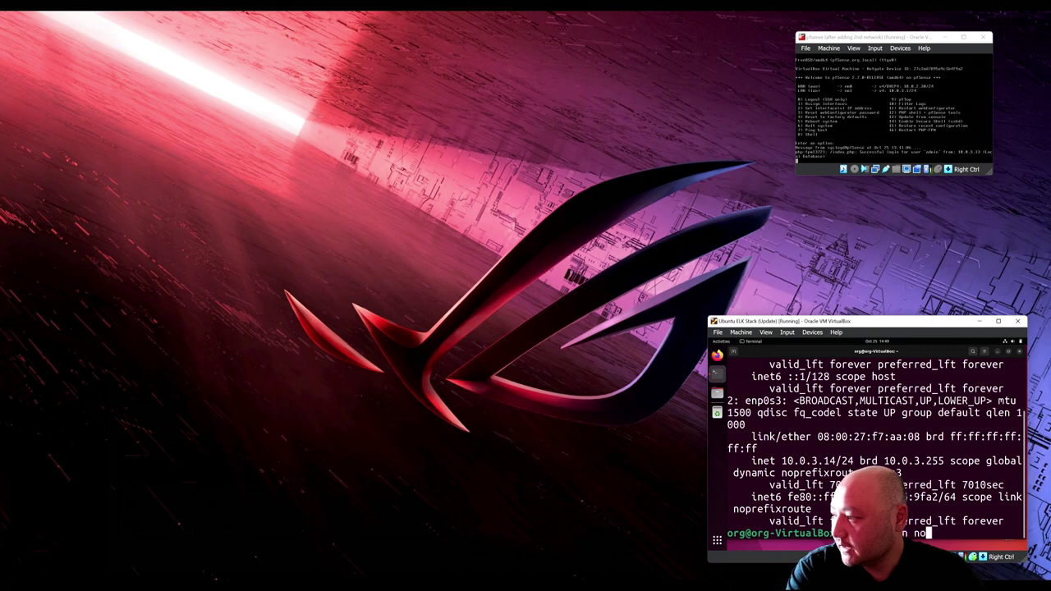
key("Return")
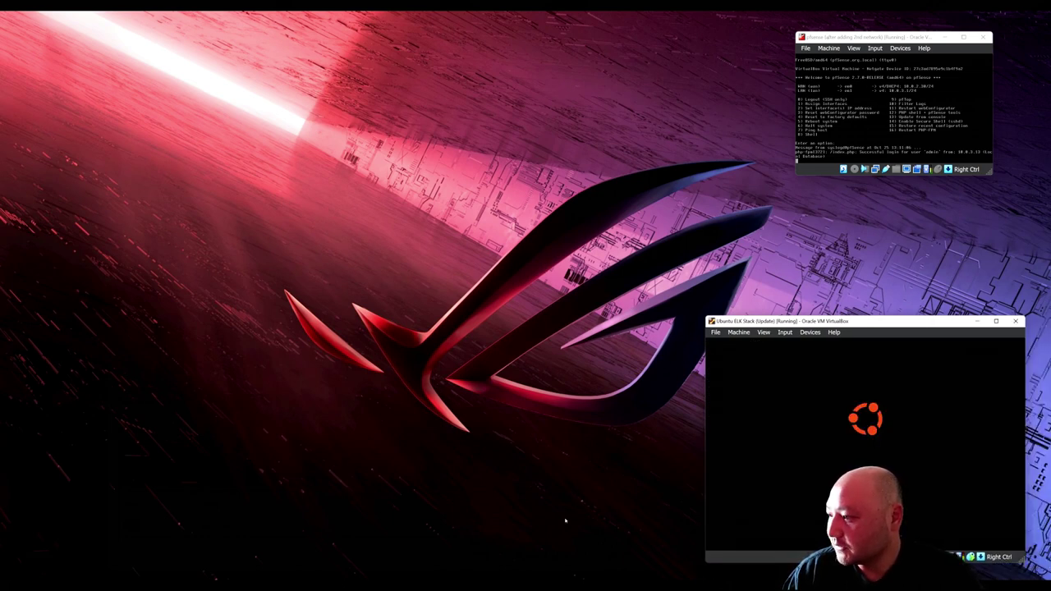
Step: Restore the kali VM window from its VirtualBox taskbar thumbnail
mouse_move(538, 588)
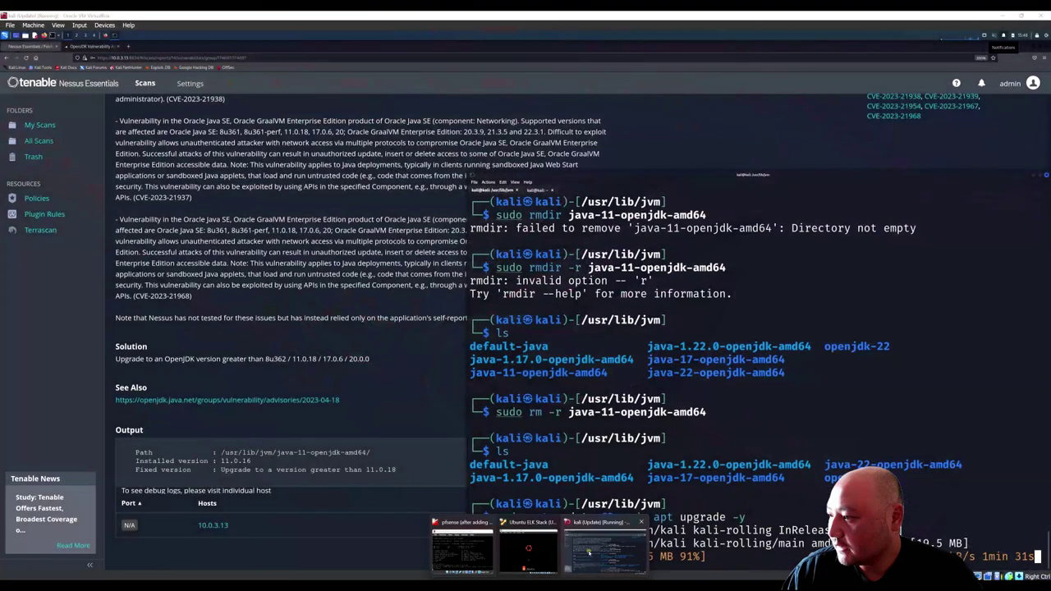
left_click(588, 549)
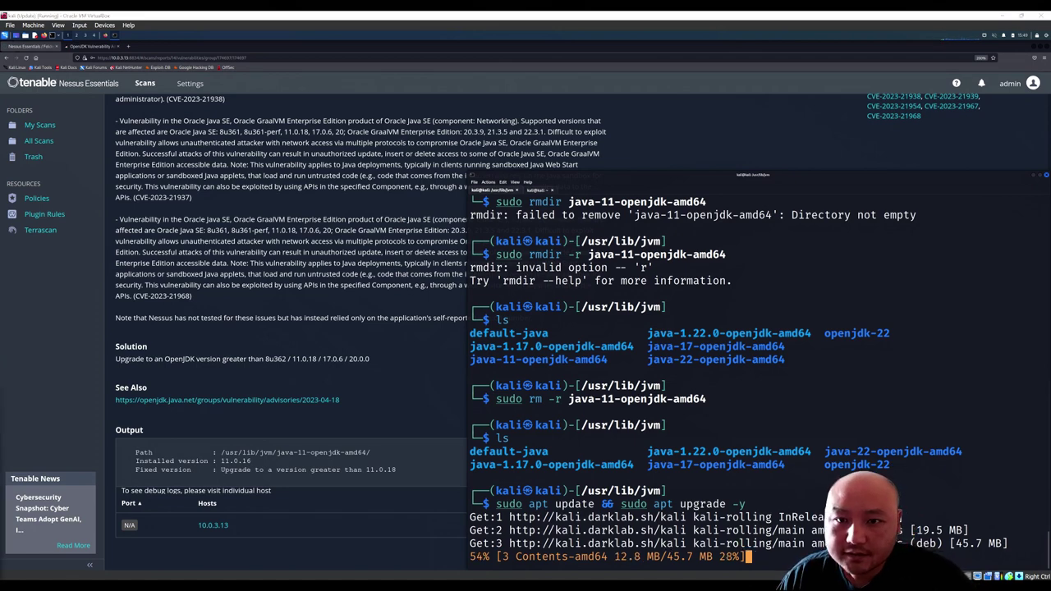
Step: Check host memory (34.2 GB of 64 GB) in Task Manager, minimize it, and maximize the Kali terminal
key("ctrl+shift+Escape")
left_click_drag(492, 194, 293, 164)
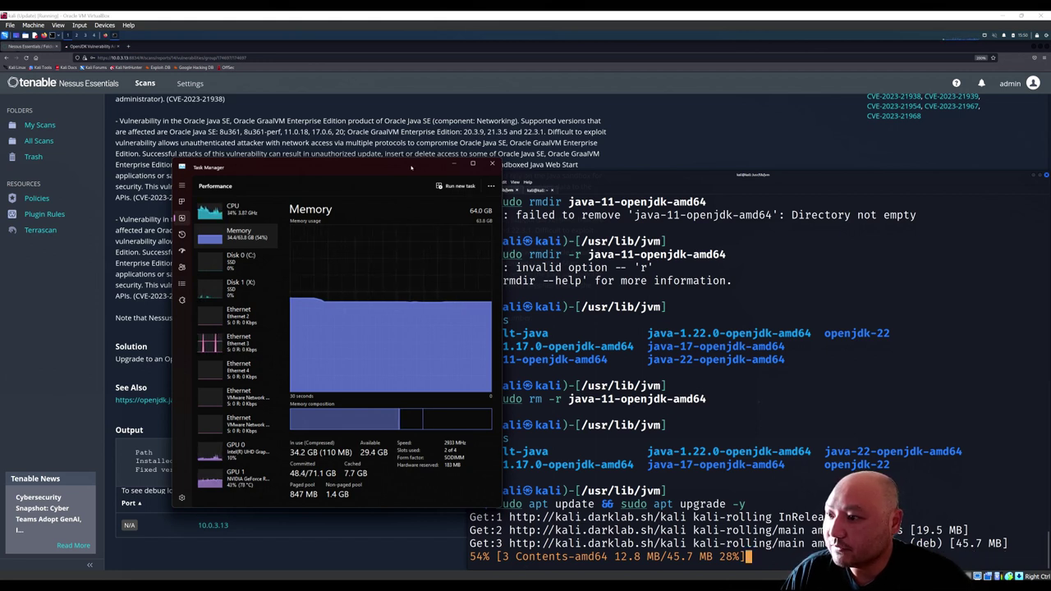
left_click_drag(410, 168, 399, 171)
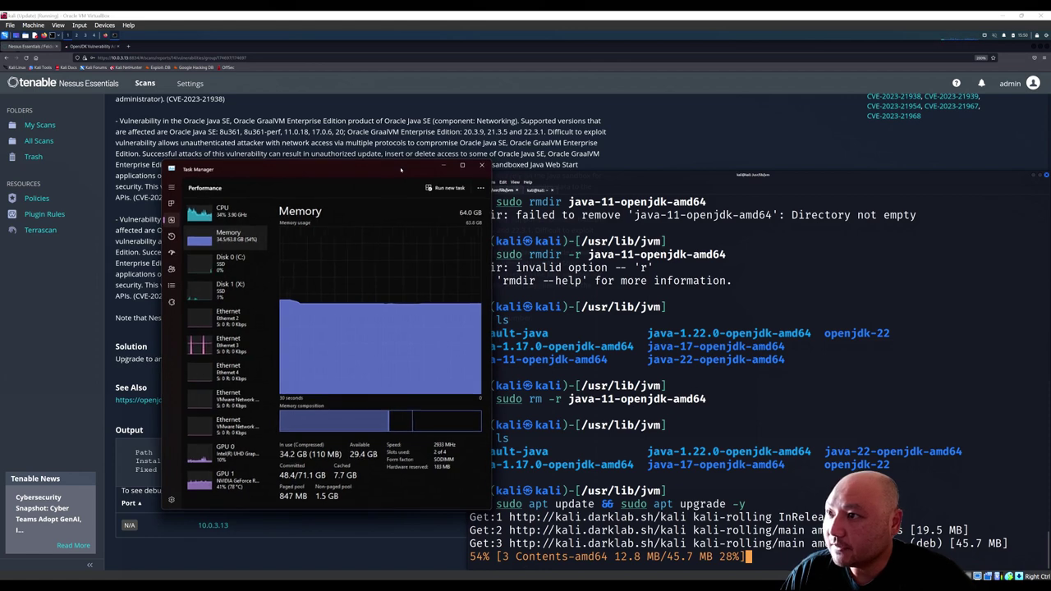
left_click(443, 165)
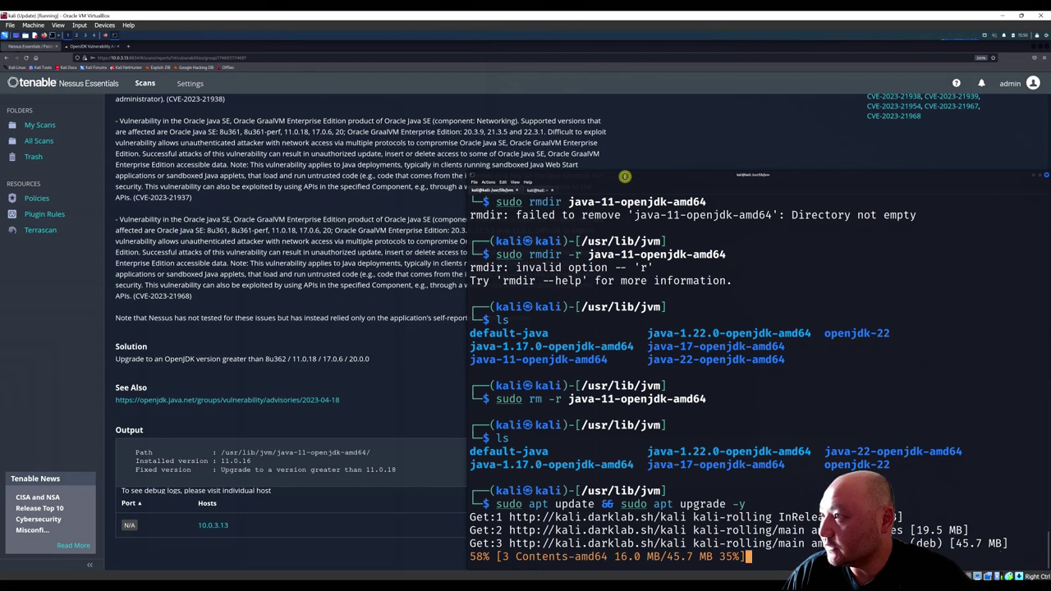
double_click(626, 175)
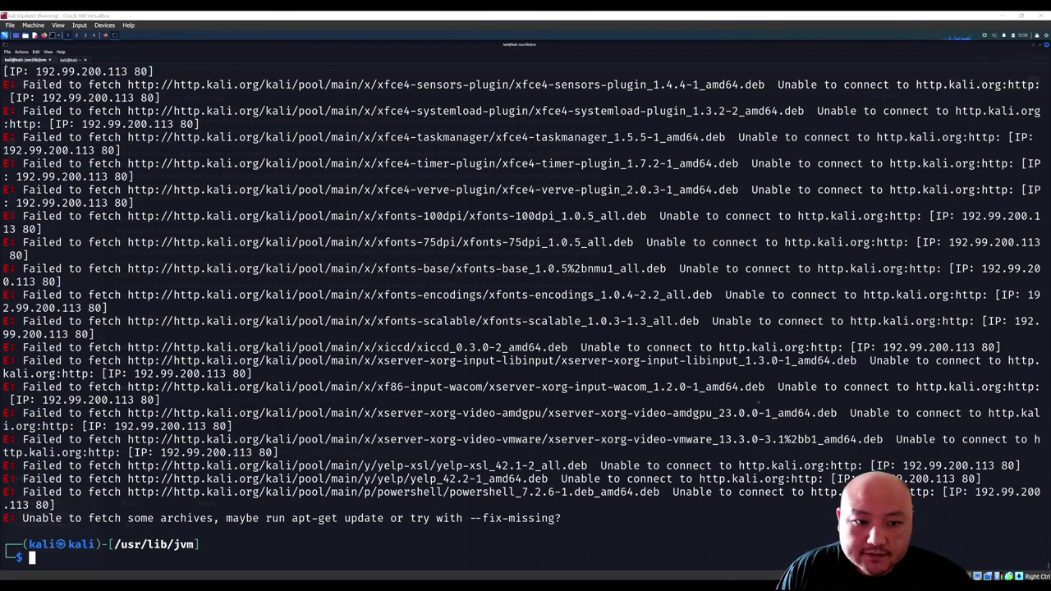
Step: Review the apt 'Unable to fetch some archives' errors, then go back to the Nessus scan list
scroll(143, 427, "up", 20)
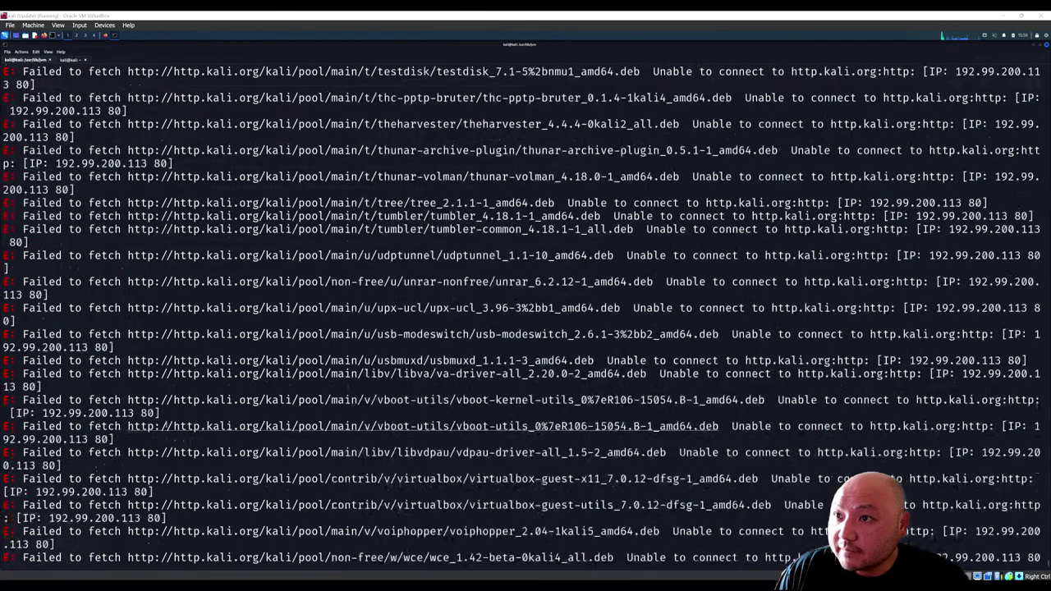
scroll(166, 424, "down", 20)
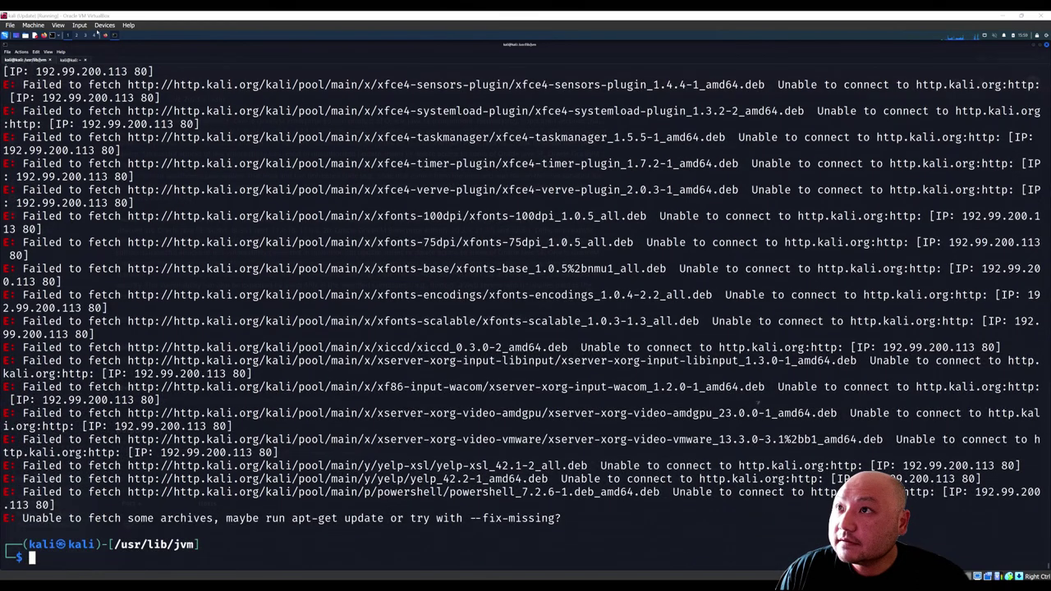
left_click(105, 36)
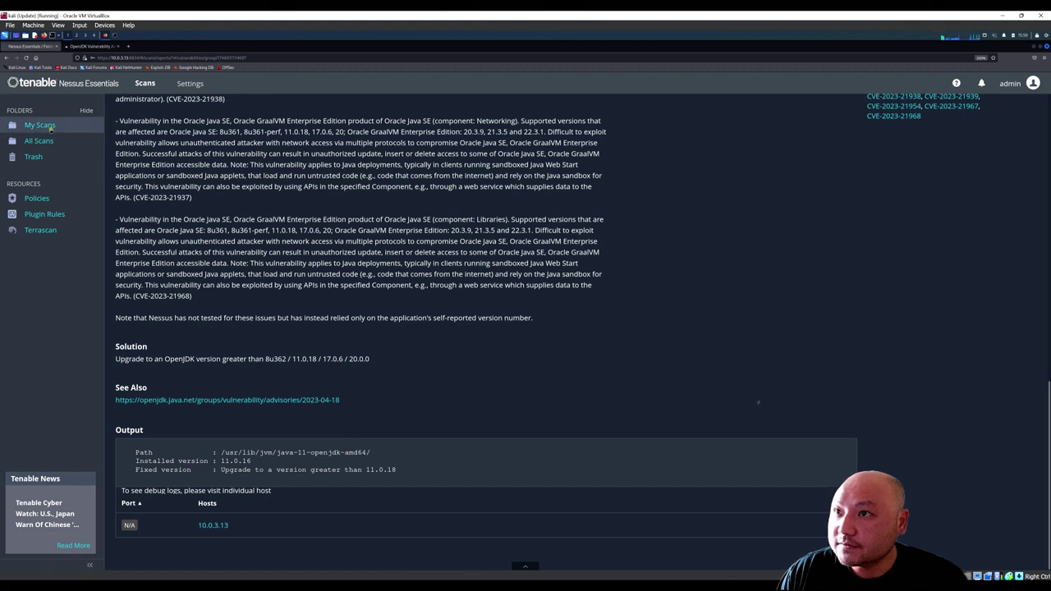
left_click(40, 126)
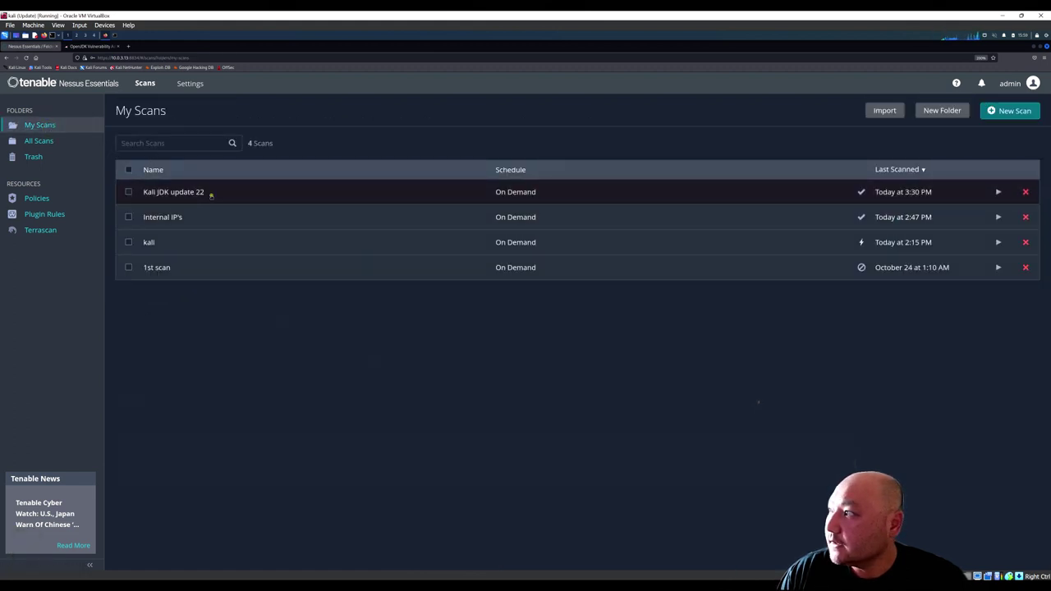
Step: Relaunch Kali JDK update 22, check its Vulnerabilities and History, and open the finished 4:05 PM results
left_click(205, 193)
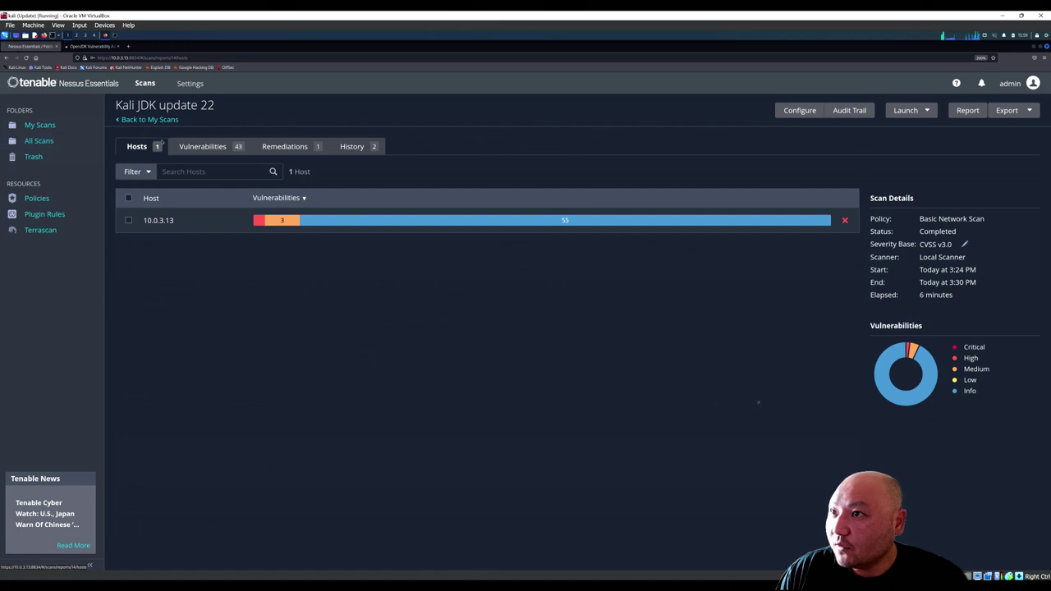
left_click(150, 120)
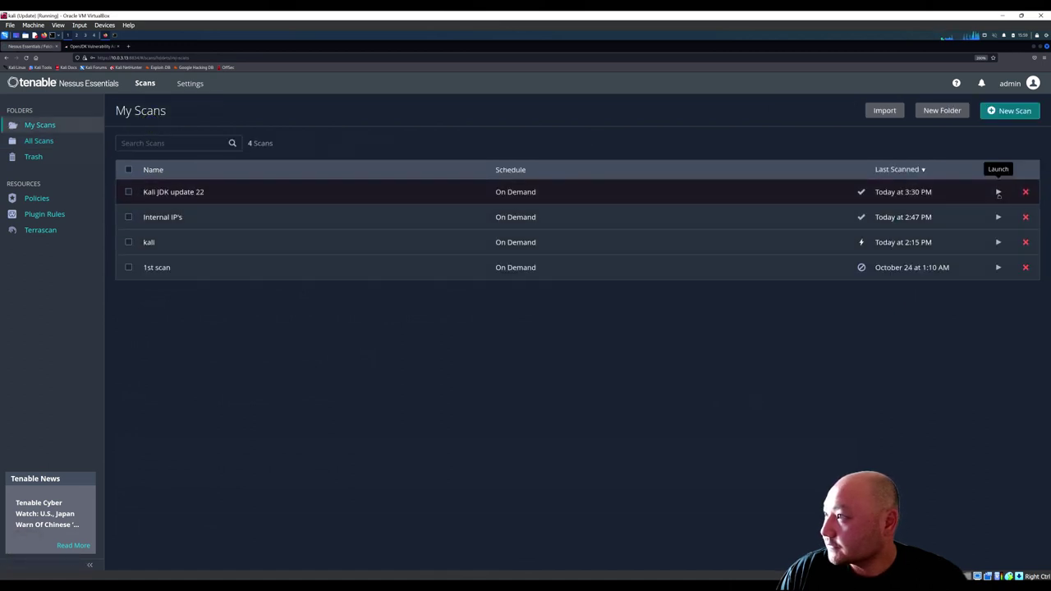
left_click(998, 192)
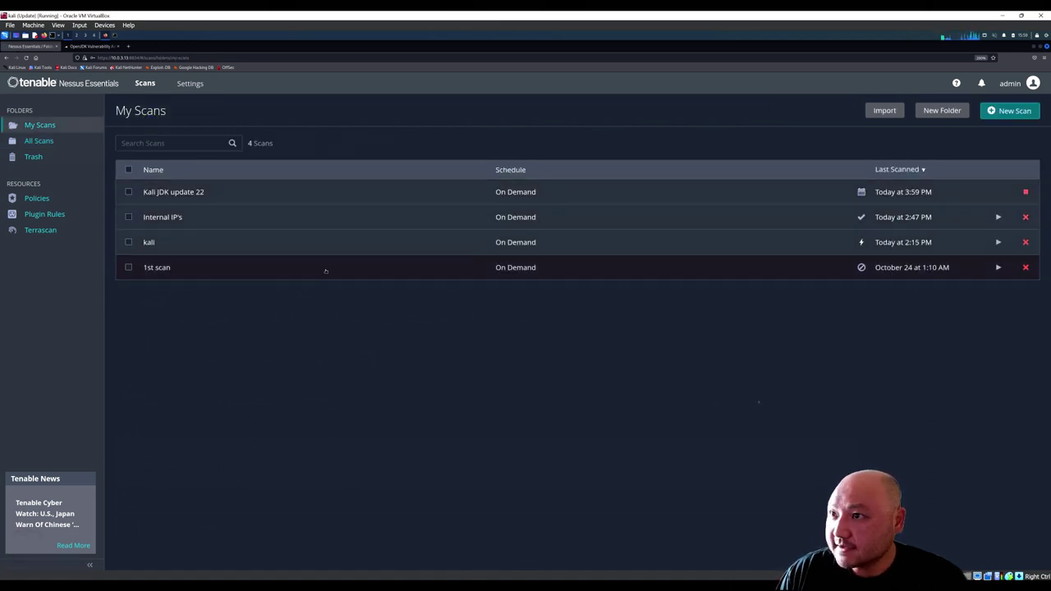
left_click(307, 192)
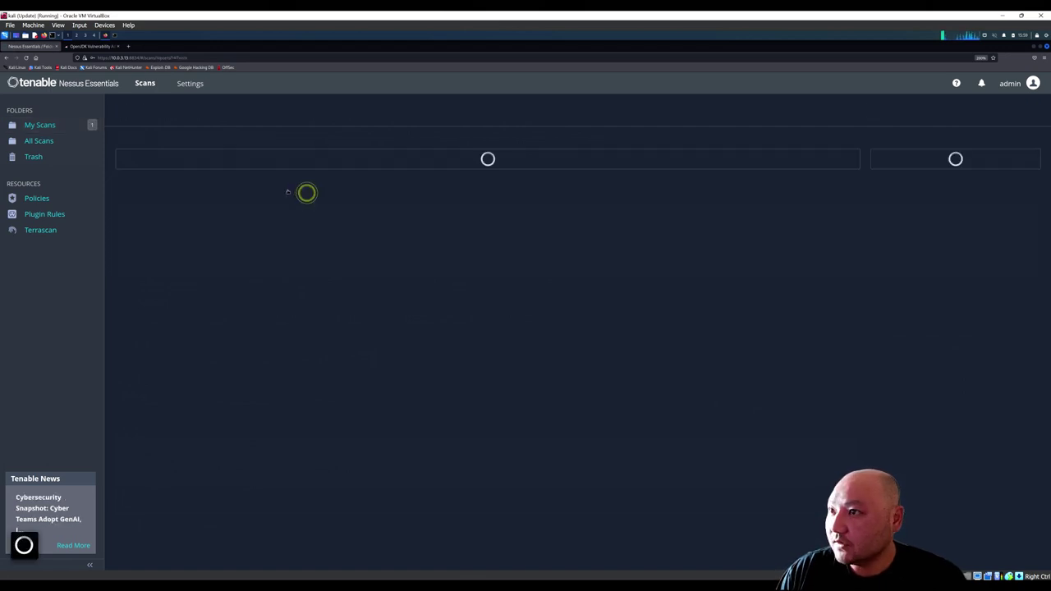
left_click(212, 147)
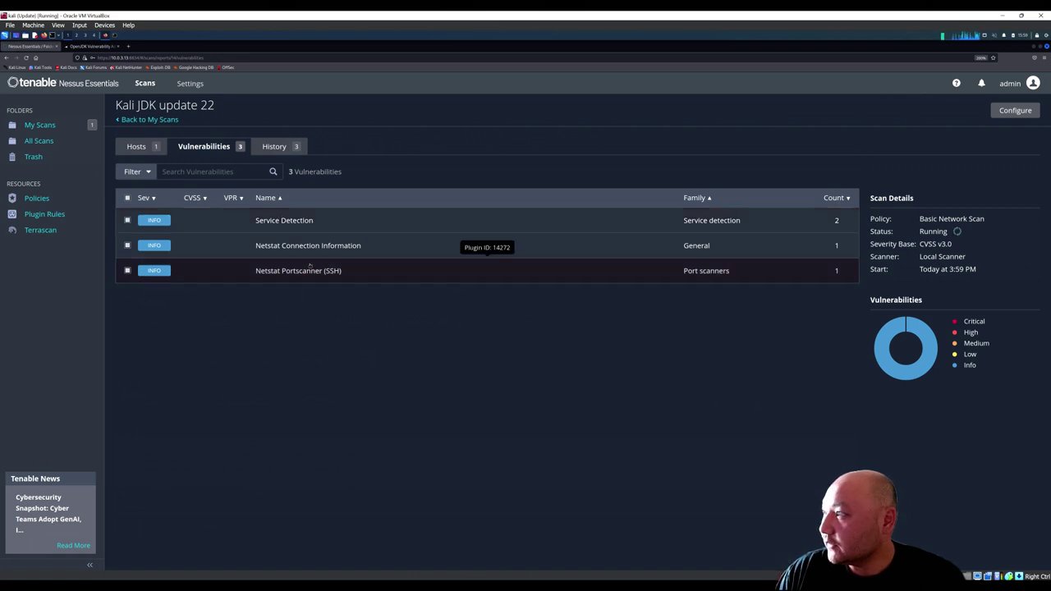
left_click(274, 146)
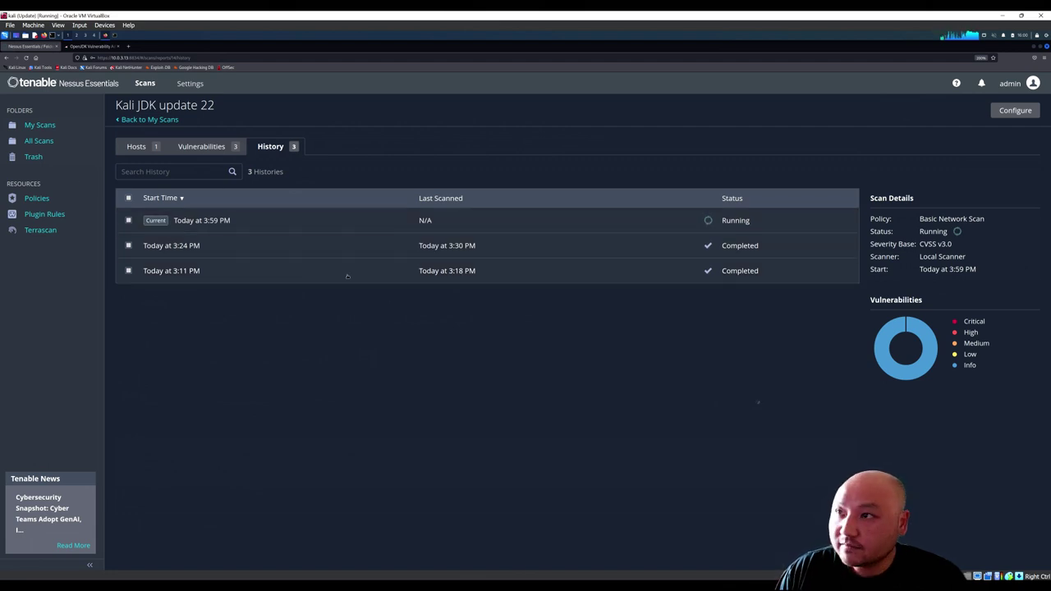
left_click(192, 147)
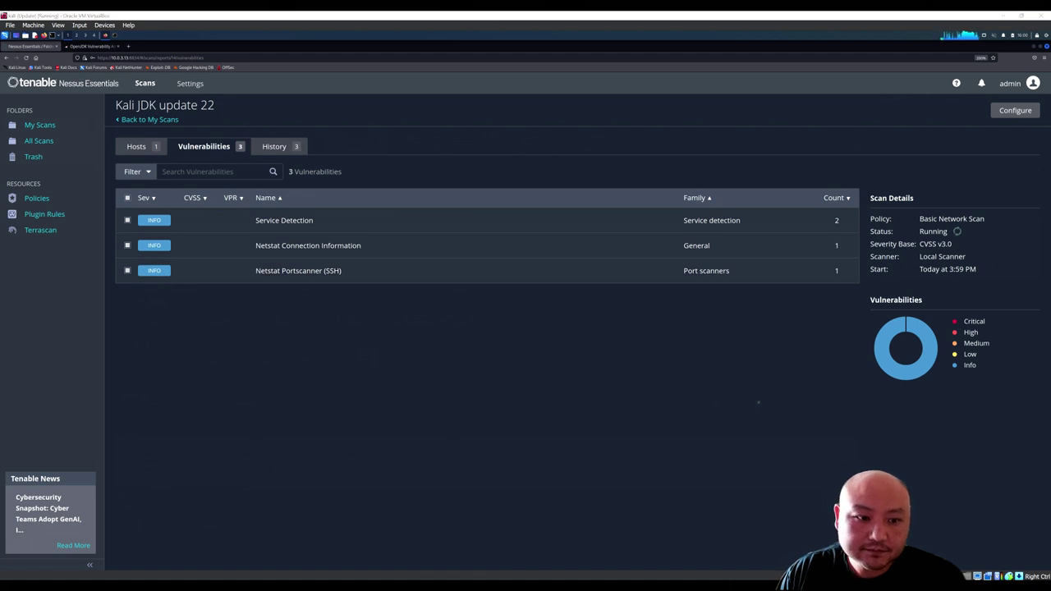
left_click(40, 125)
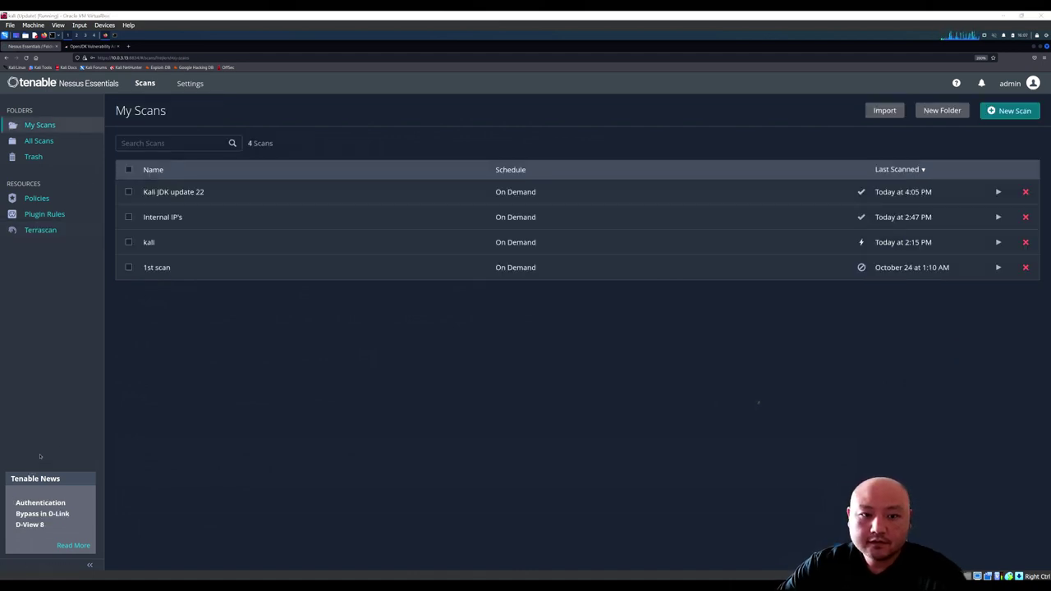
left_click(197, 192)
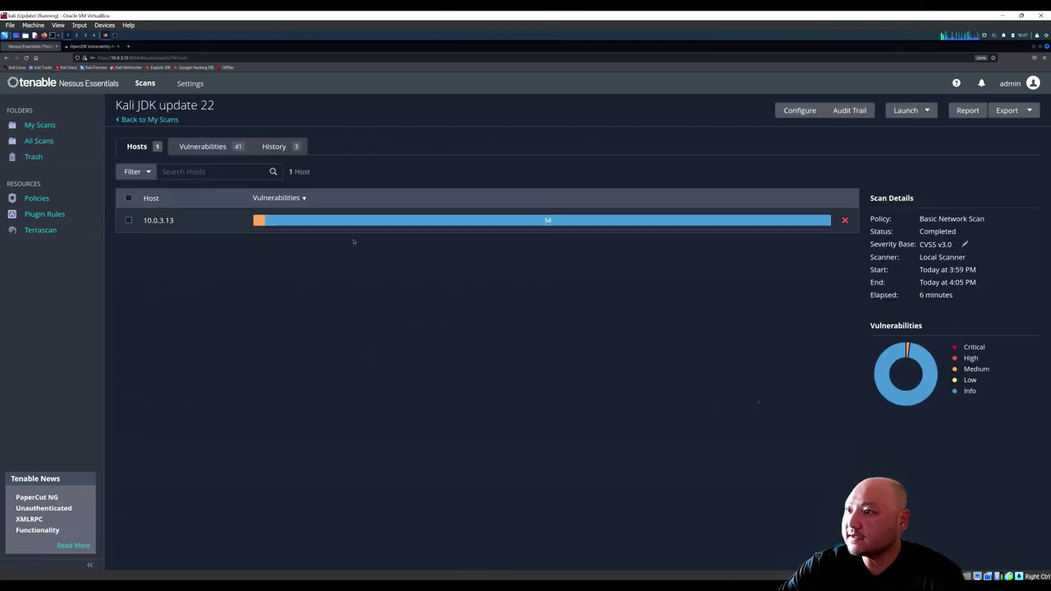
Step: List Kali JDK update 22's 41 vulnerabilities and inspect the SSL (Multiple Issues) group
mouse_move(261, 223)
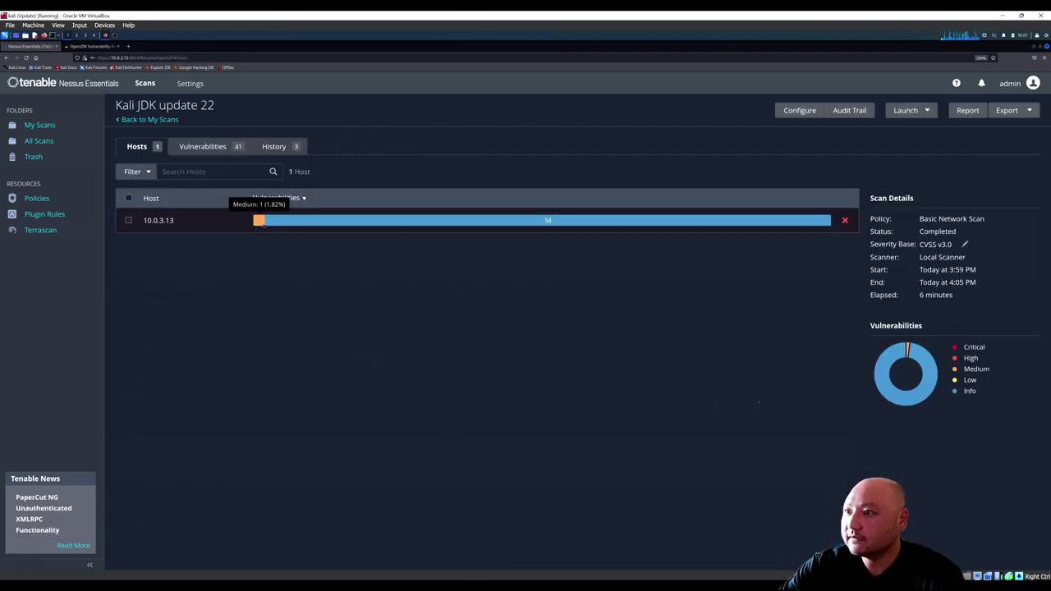
left_click(204, 146)
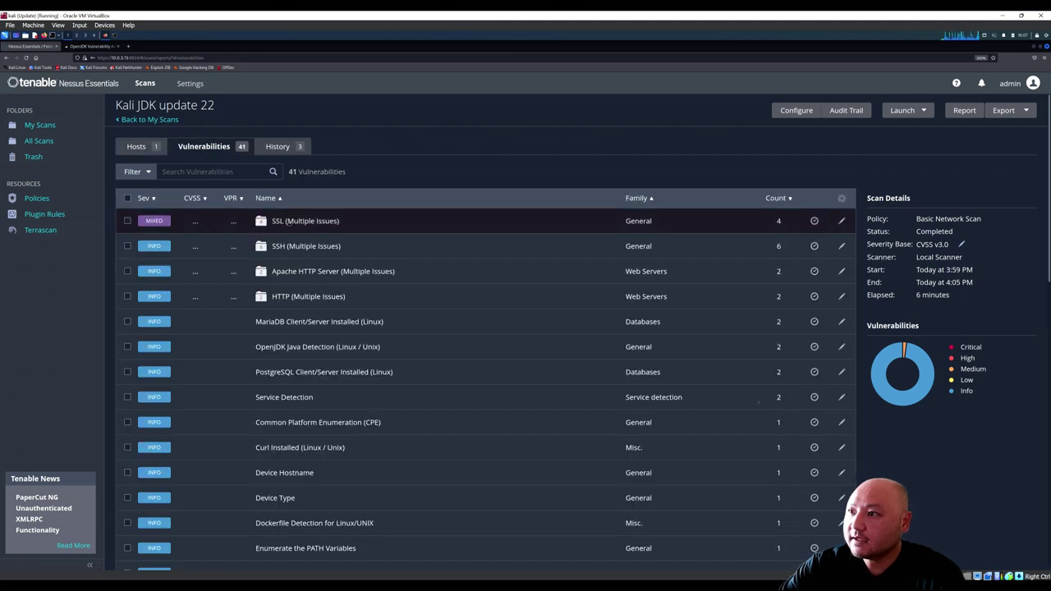
left_click(287, 222)
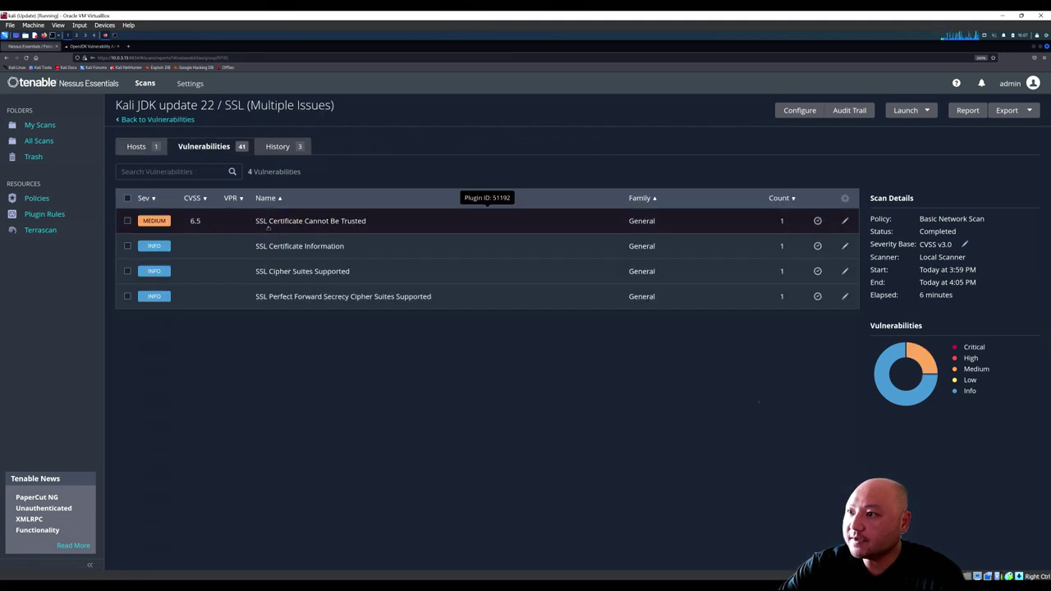
left_click(211, 148)
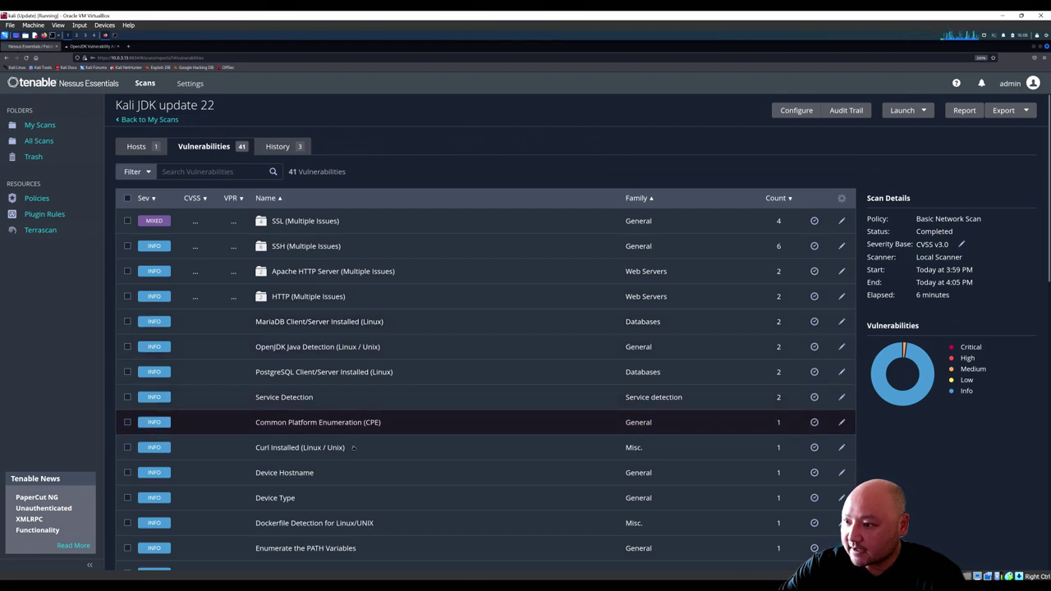
Step: Scroll the vulnerability list to confirm no Oracle OpenJDK group, then view the run history
scroll(355, 480, "down", 1)
scroll(355, 483, "down", 4)
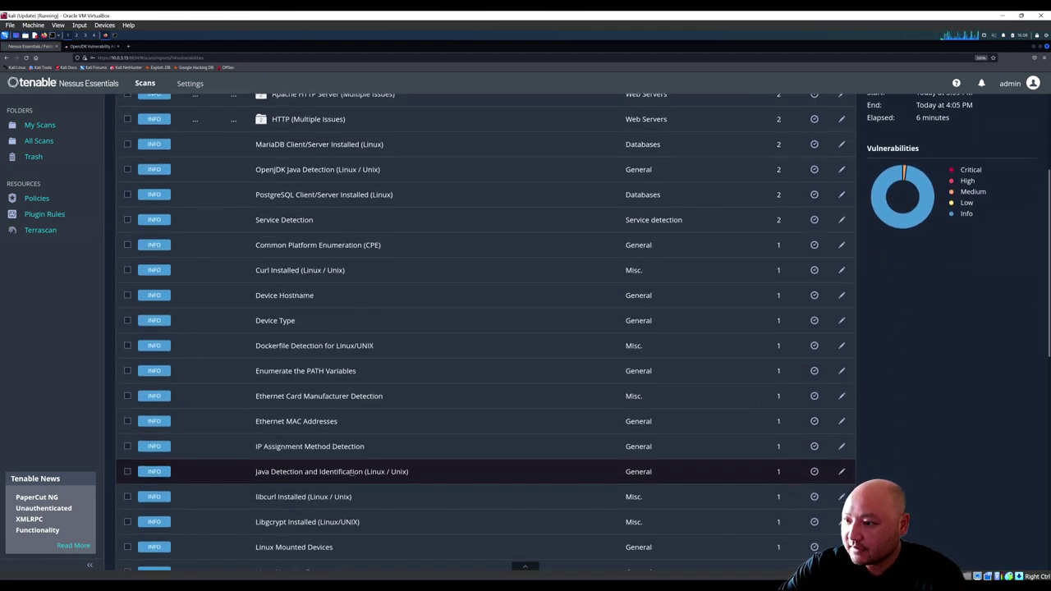
scroll(360, 475, "up", 5)
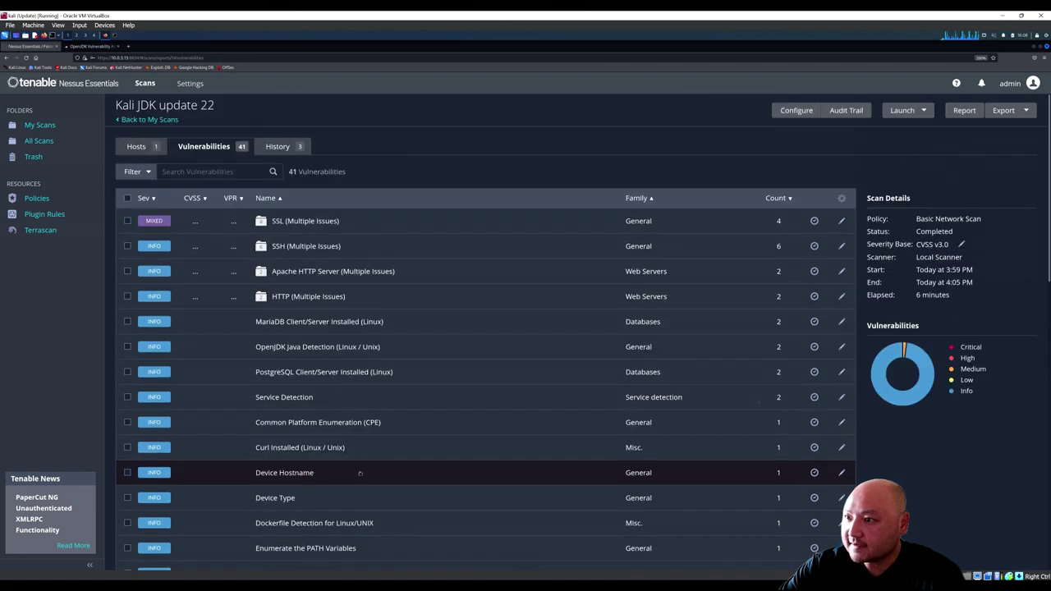
left_click(277, 146)
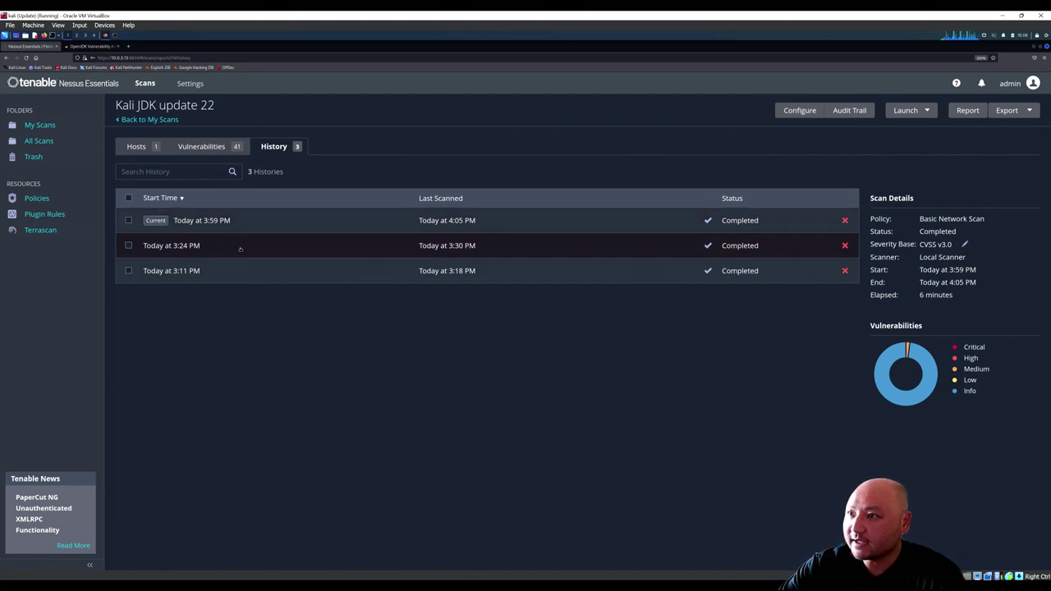
Step: Show the 3:24 PM run's 43 vulnerabilities and its Oracle Openjdk (Multiple Issues) group
left_click(216, 249)
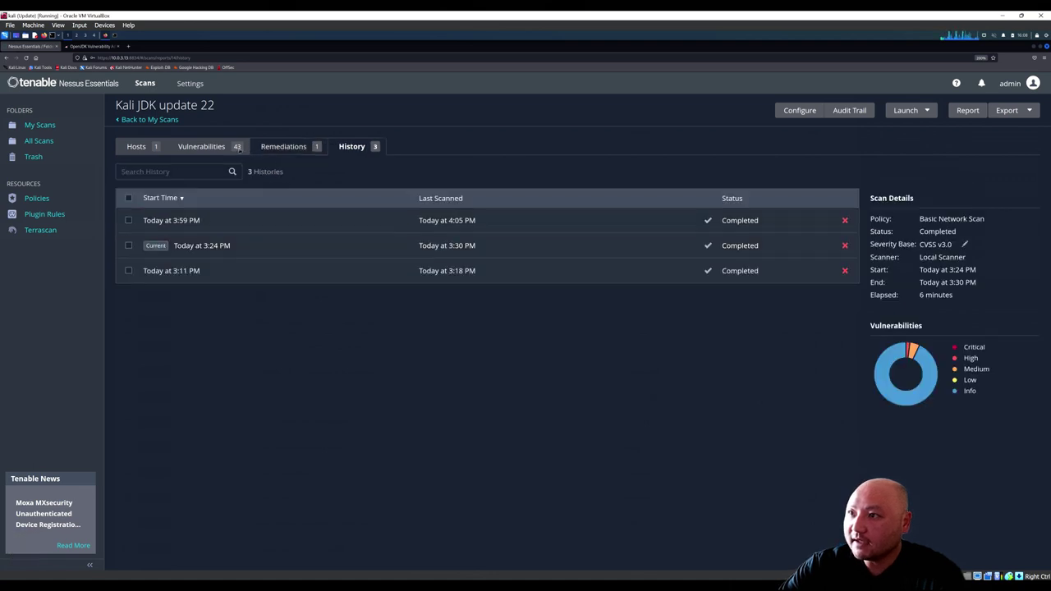
left_click(237, 147)
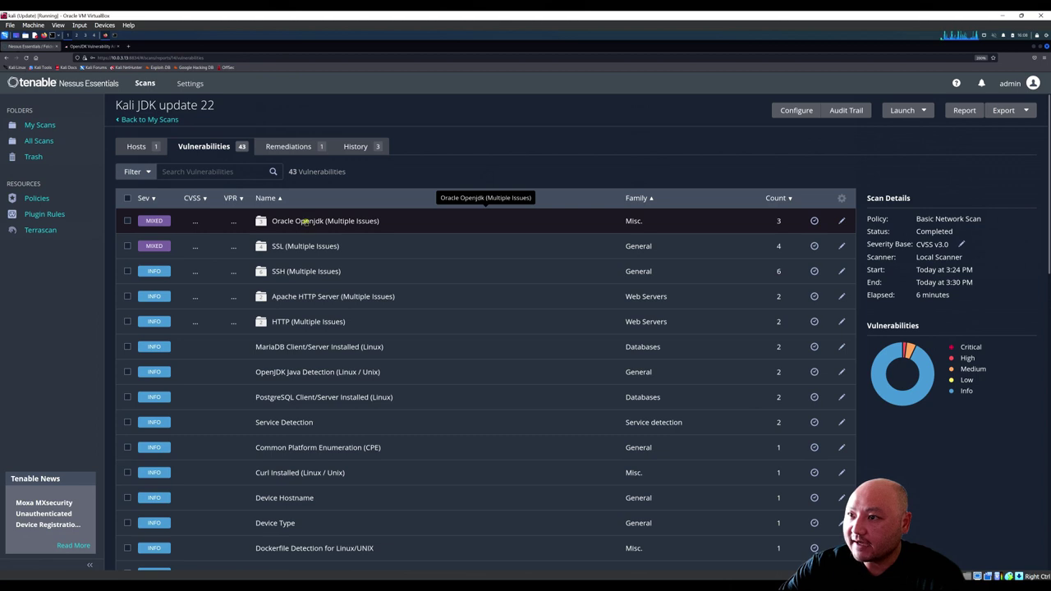
left_click(305, 221)
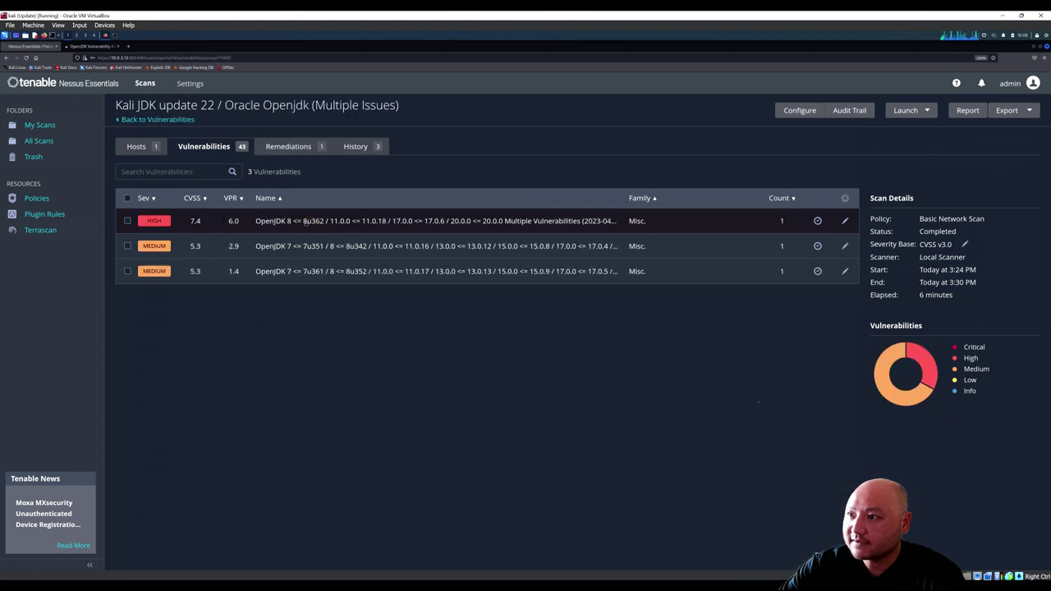
Step: Go back to the latest 3:59 PM run's vulnerability list for comparison
left_click(353, 147)
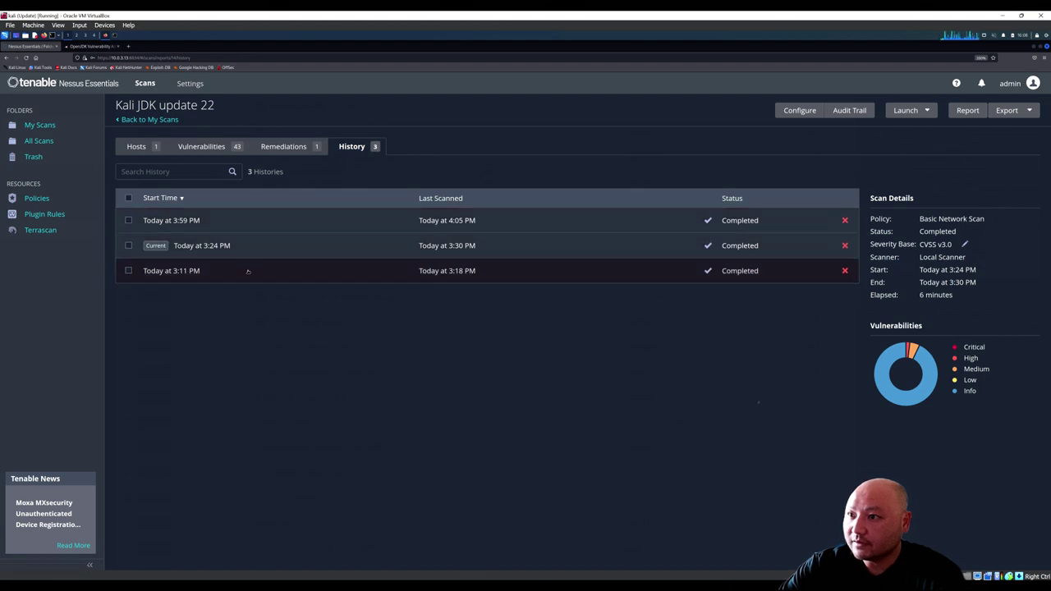
left_click(238, 221)
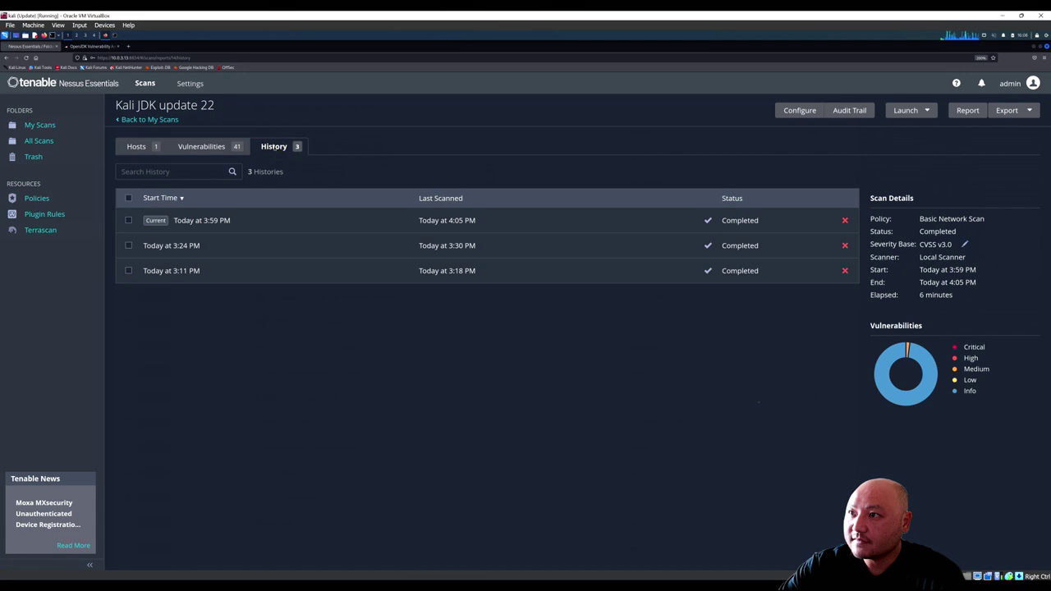
left_click(222, 145)
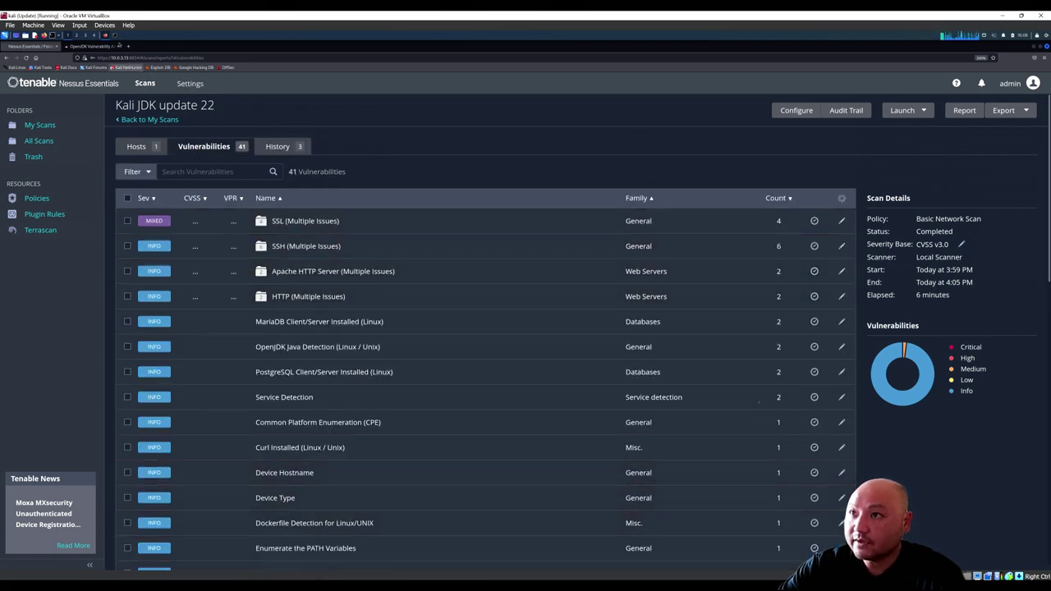
left_click(114, 37)
Step: Run java --version to confirm openjdk 22-ea, then return to Nessus's My Scans list
type("jave")
key("BackSpace")
type("a")
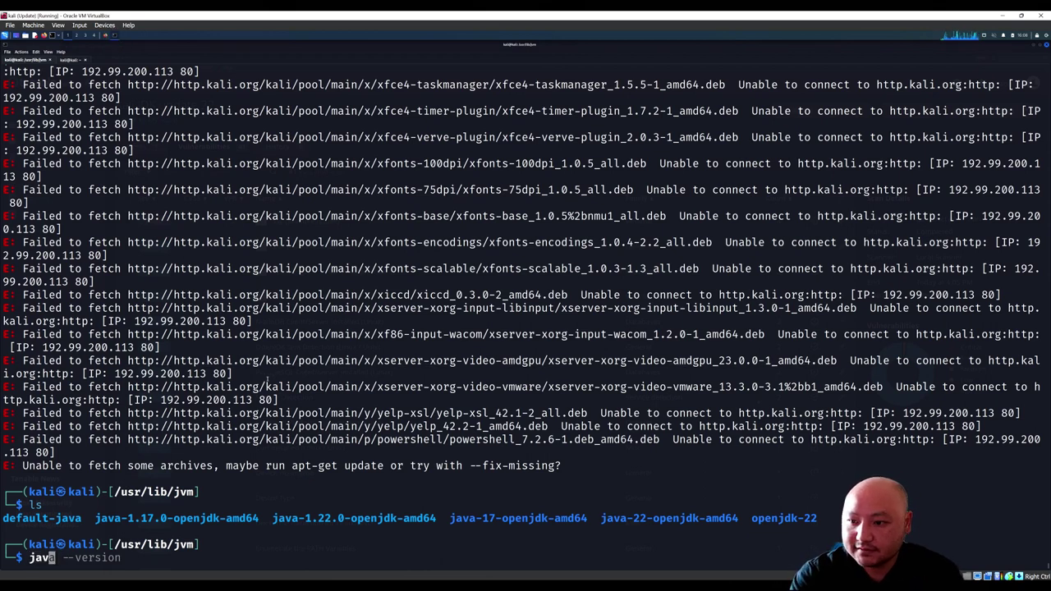
key("Right")
key("Return")
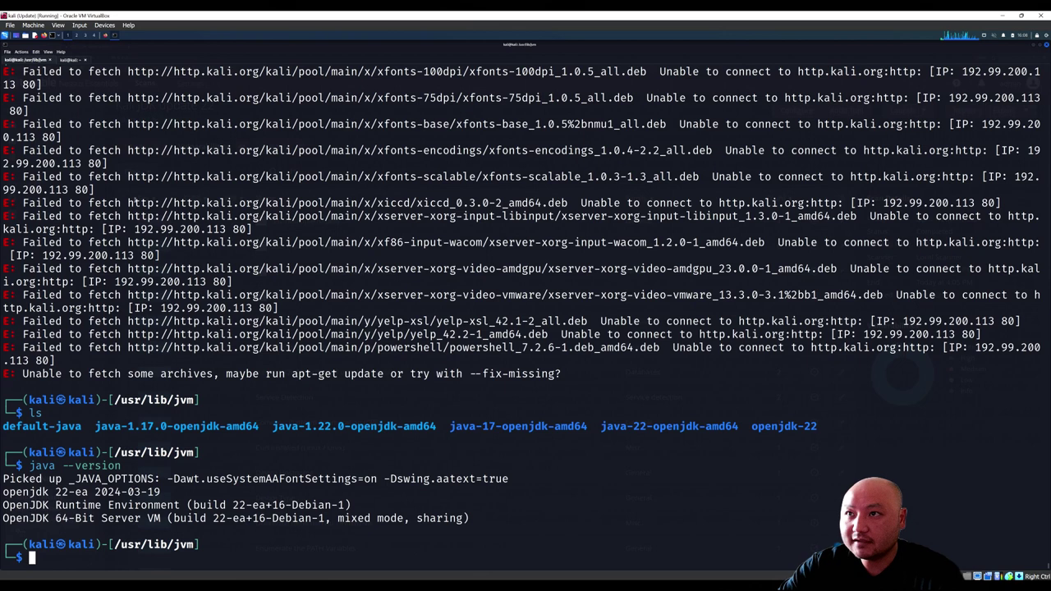
left_click(113, 36)
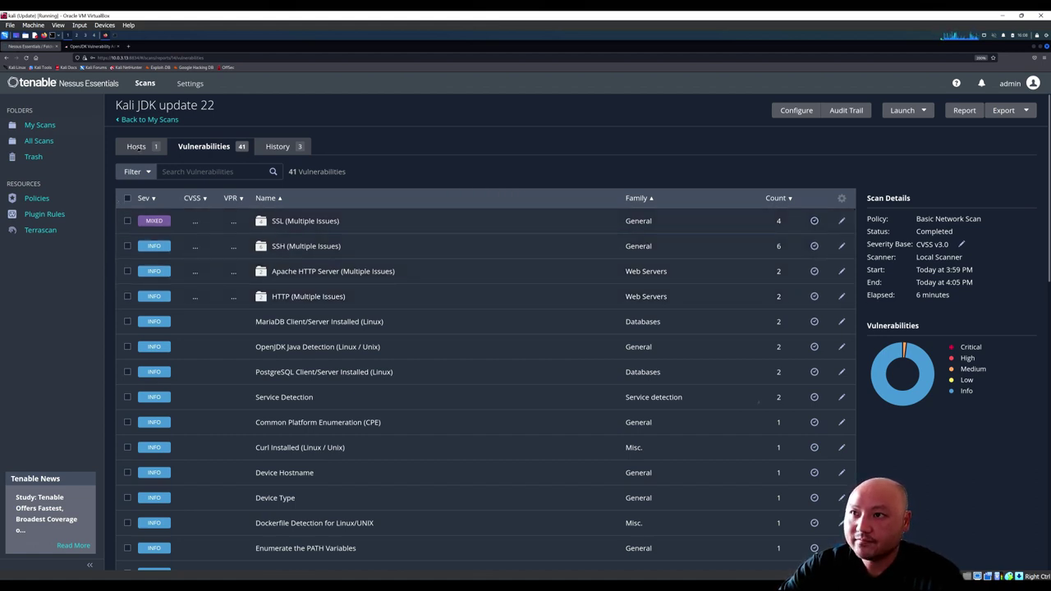
left_click(142, 120)
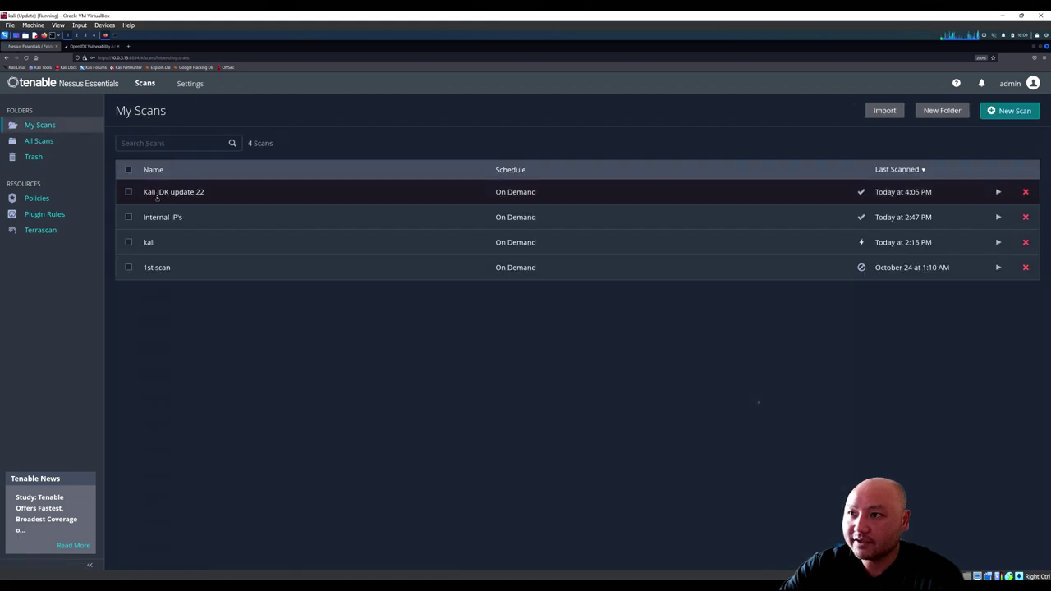